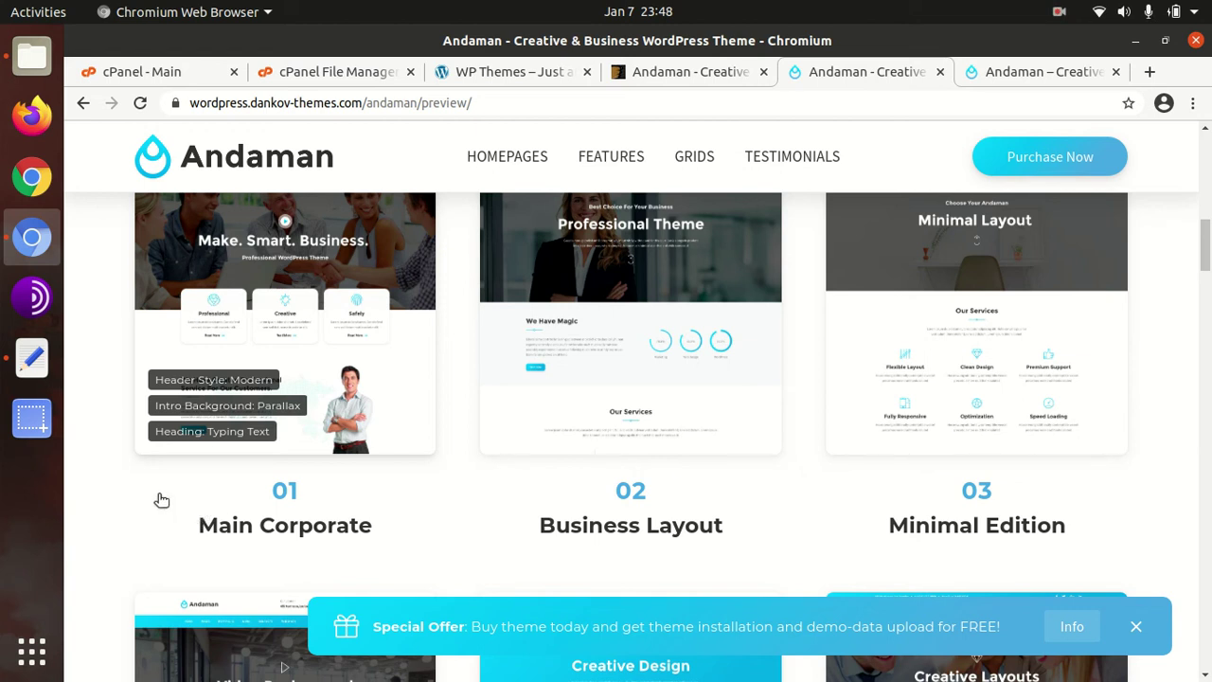
# - Switch to the ThemeForest Andaman item page and highlight the theme's title
pyautogui.scroll(3, 162, 499)
pyautogui.scroll(2, 94, 335)
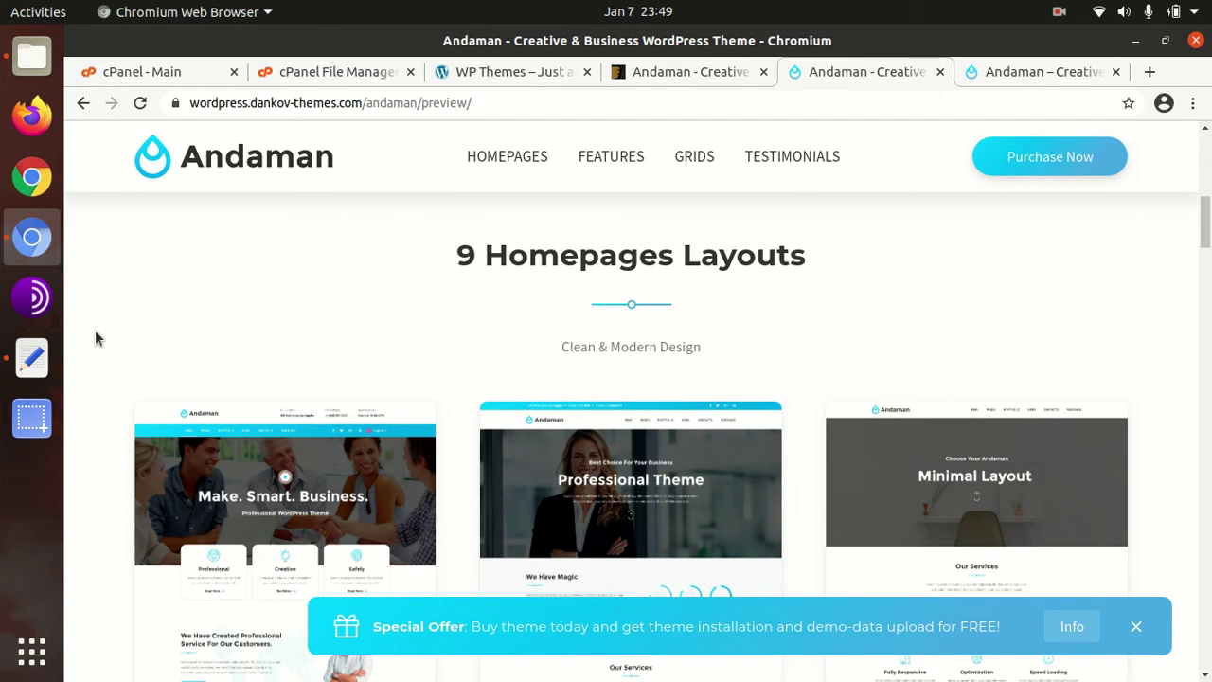
pyautogui.scroll(2, 95, 332)
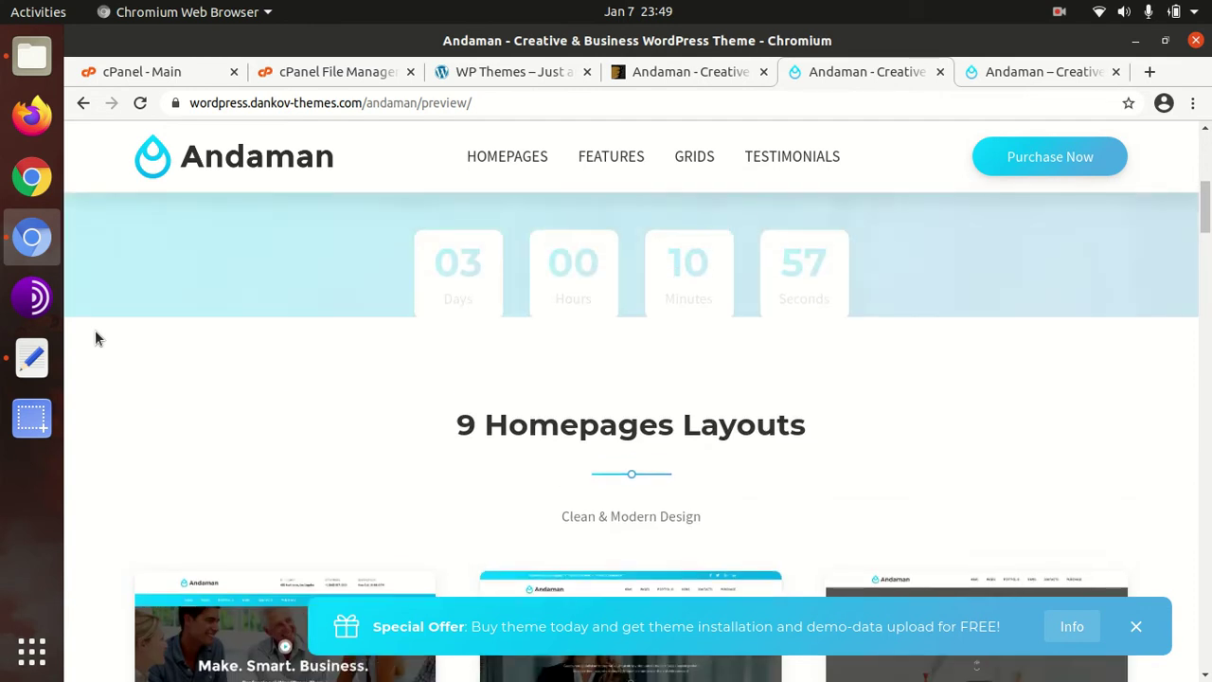
pyautogui.scroll(2, 94, 332)
pyautogui.scroll(4, 95, 331)
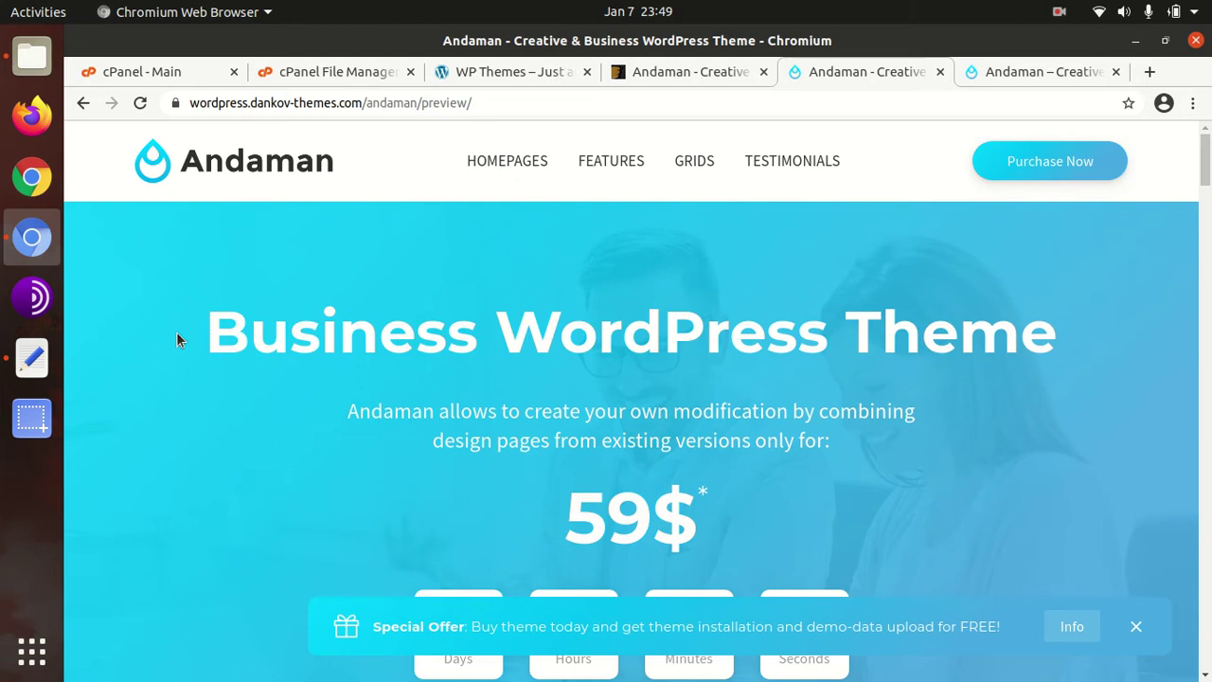
pyautogui.scroll(-3, 177, 339)
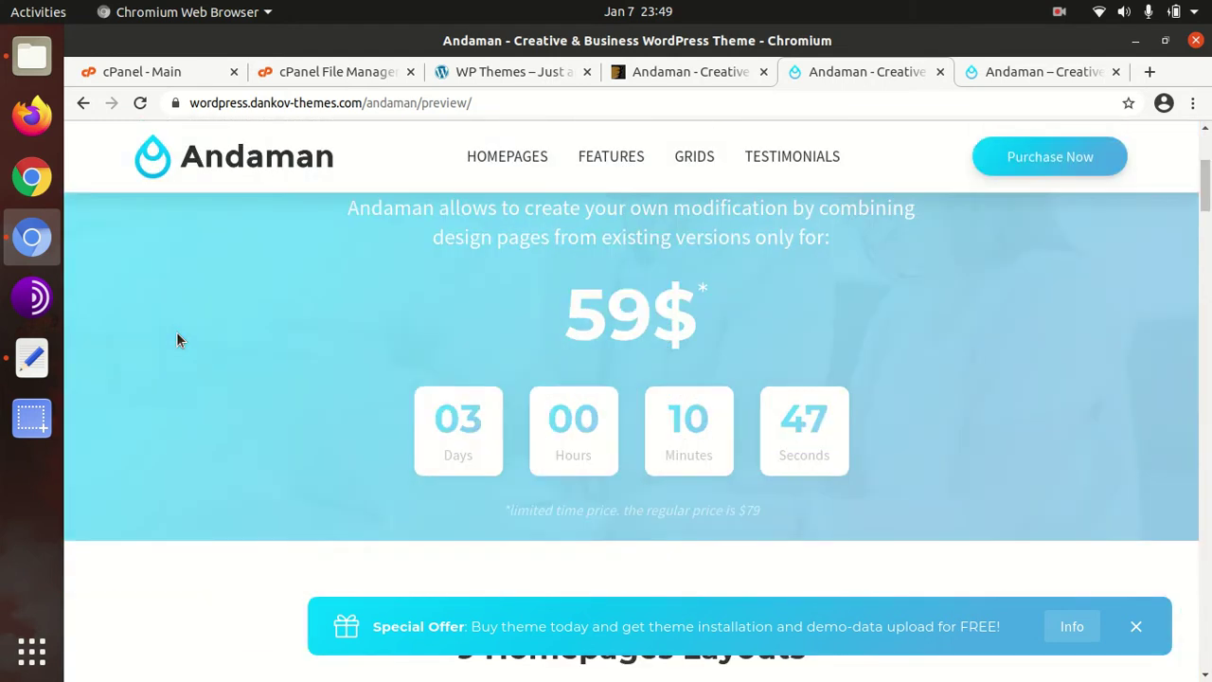
pyautogui.scroll(-1, 304, 312)
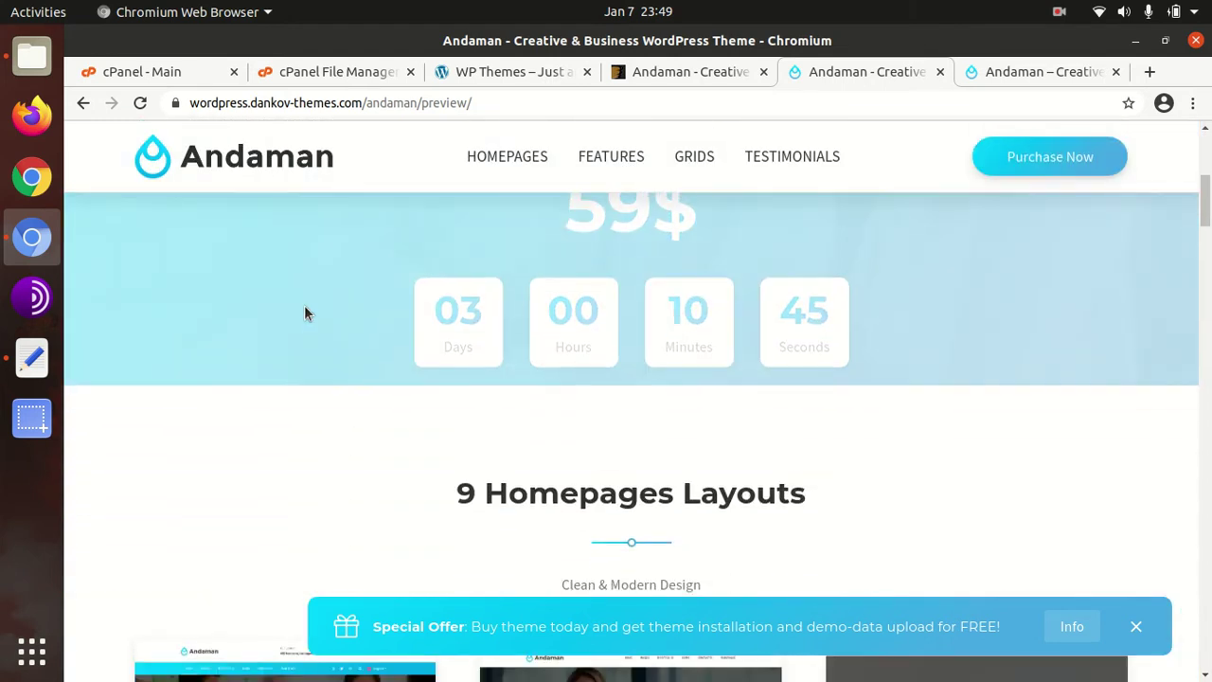
pyautogui.scroll(2, 297, 278)
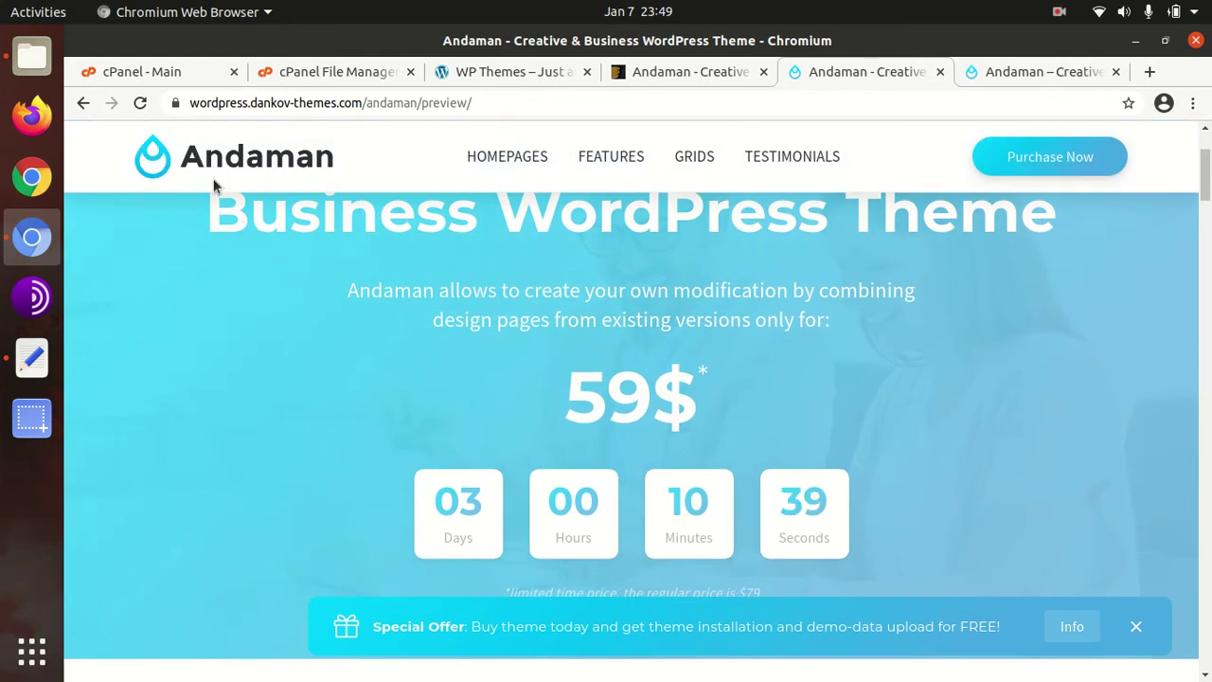
pyautogui.scroll(2, 474, 156)
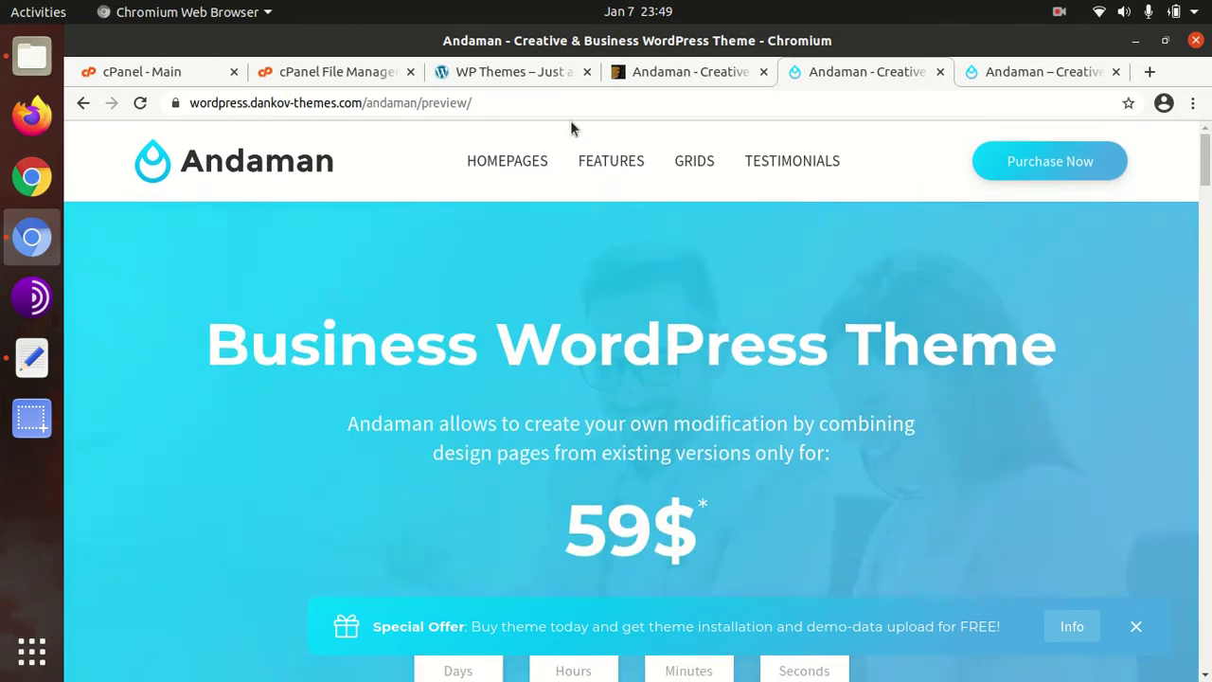
pyautogui.click(674, 78)
pyautogui.scroll(4, 398, 350)
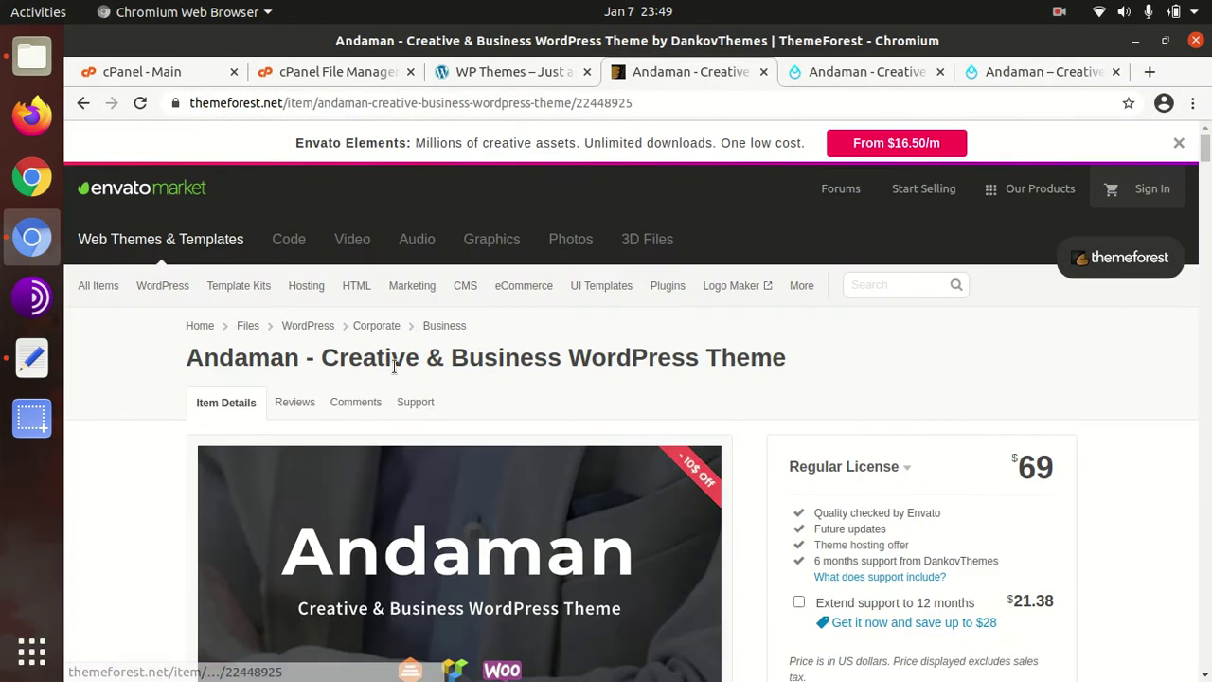
pyautogui.moveTo(352, 360); pyautogui.dragTo(791, 379)
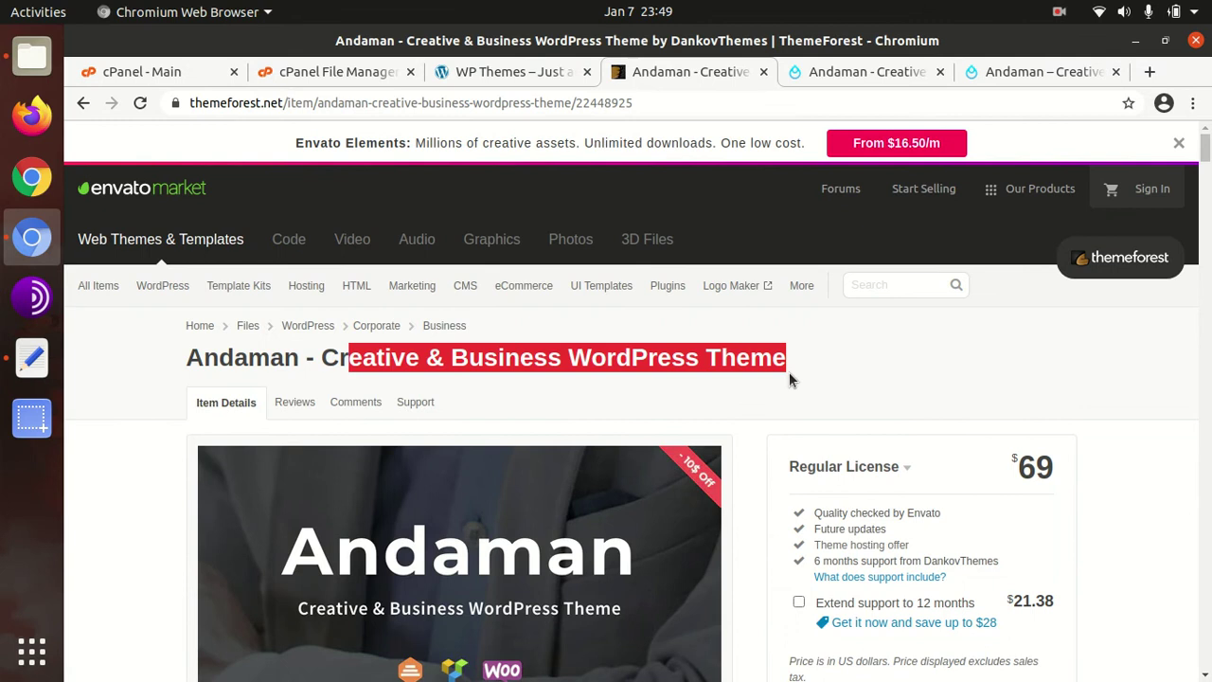
# - Scroll down the item details and highlight the Last Update date
pyautogui.scroll(-3, 324, 379)
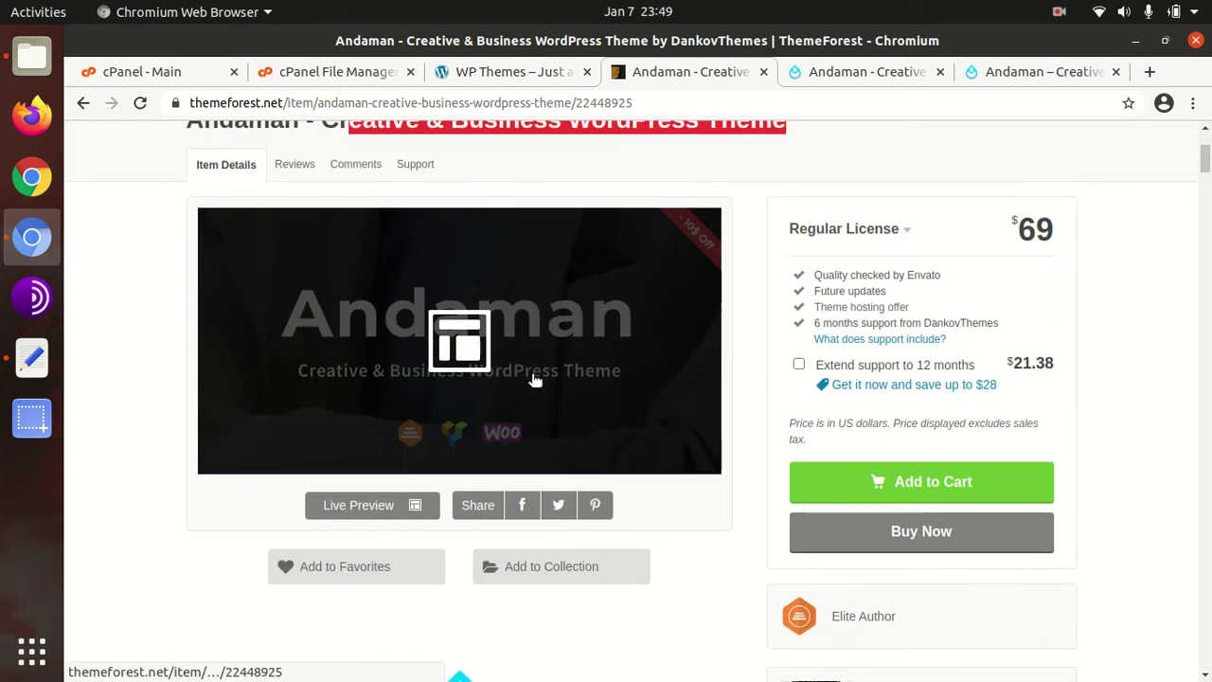
pyautogui.scroll(-2, 532, 380)
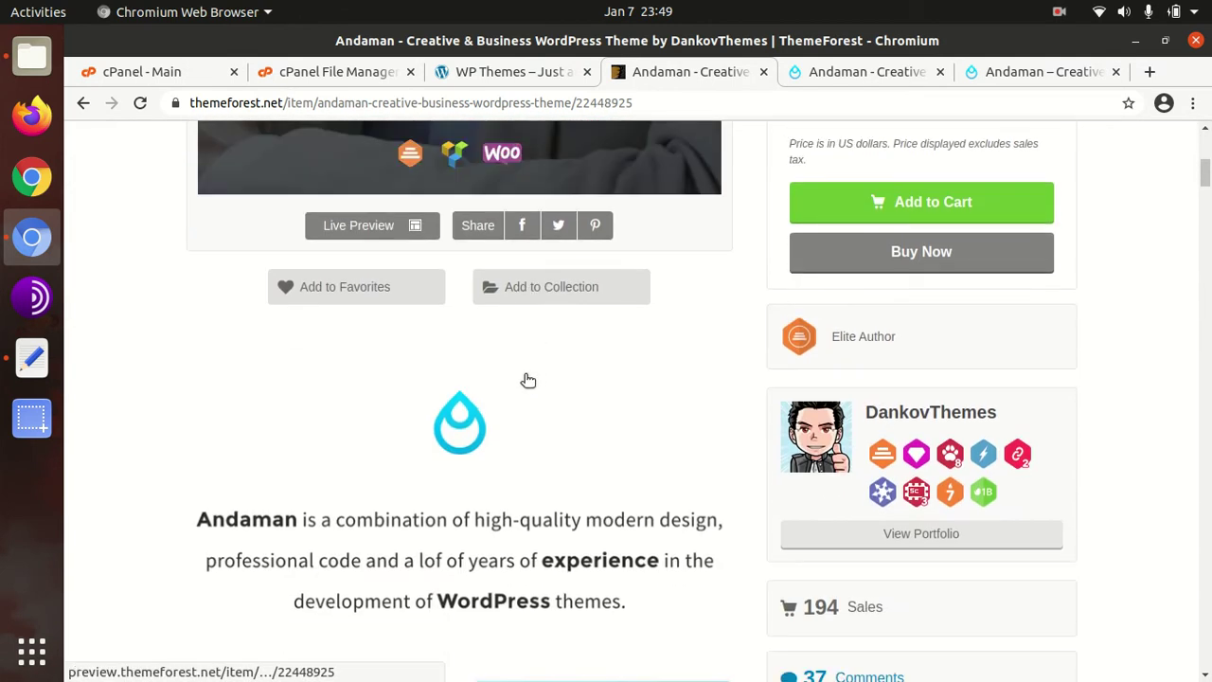
pyautogui.scroll(-2, 528, 380)
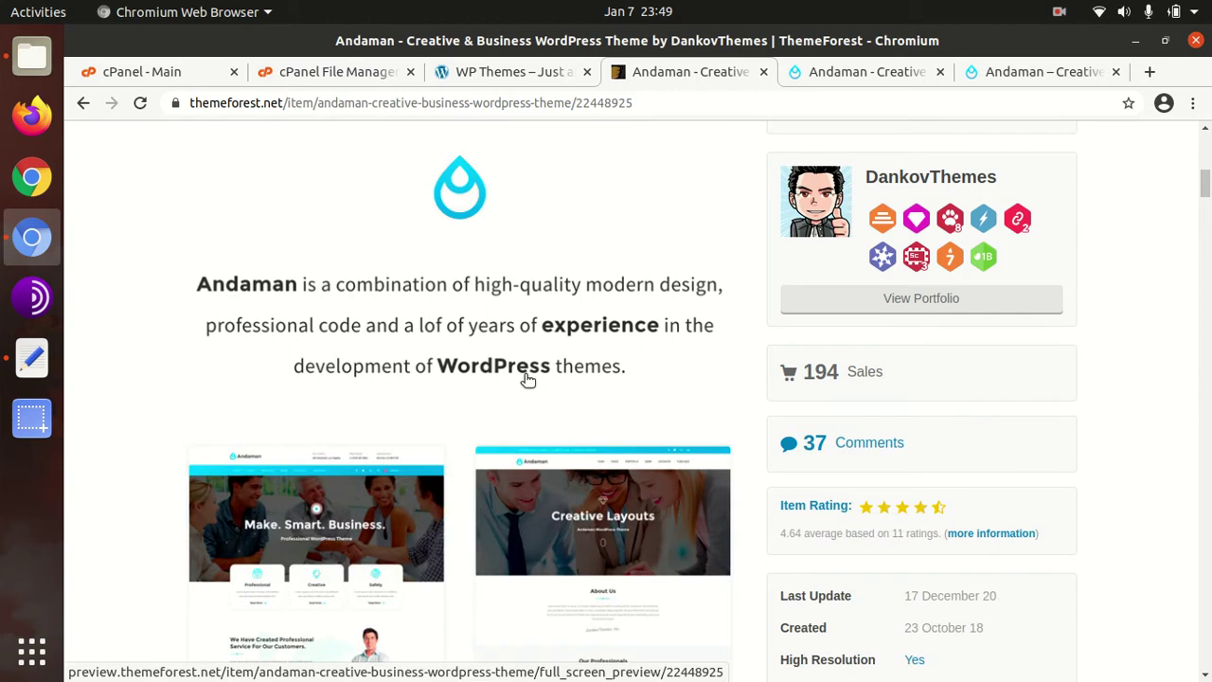
pyautogui.scroll(-2, 746, 473)
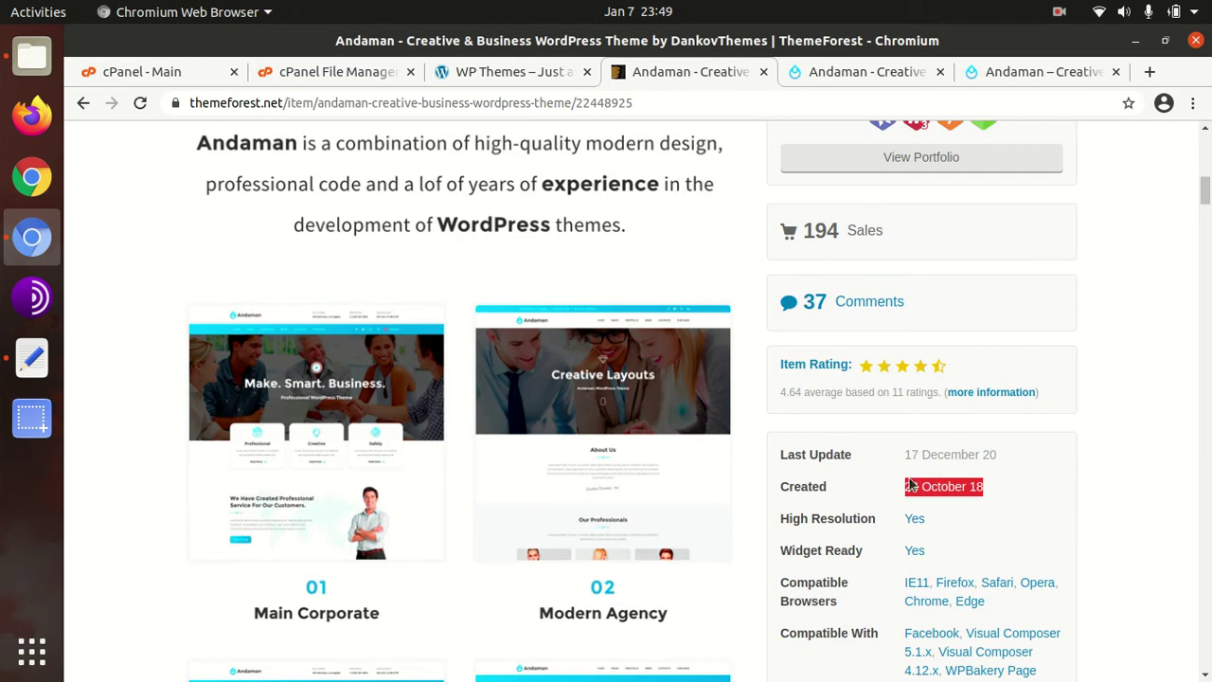
pyautogui.moveTo(1006, 458); pyautogui.dragTo(982, 454)
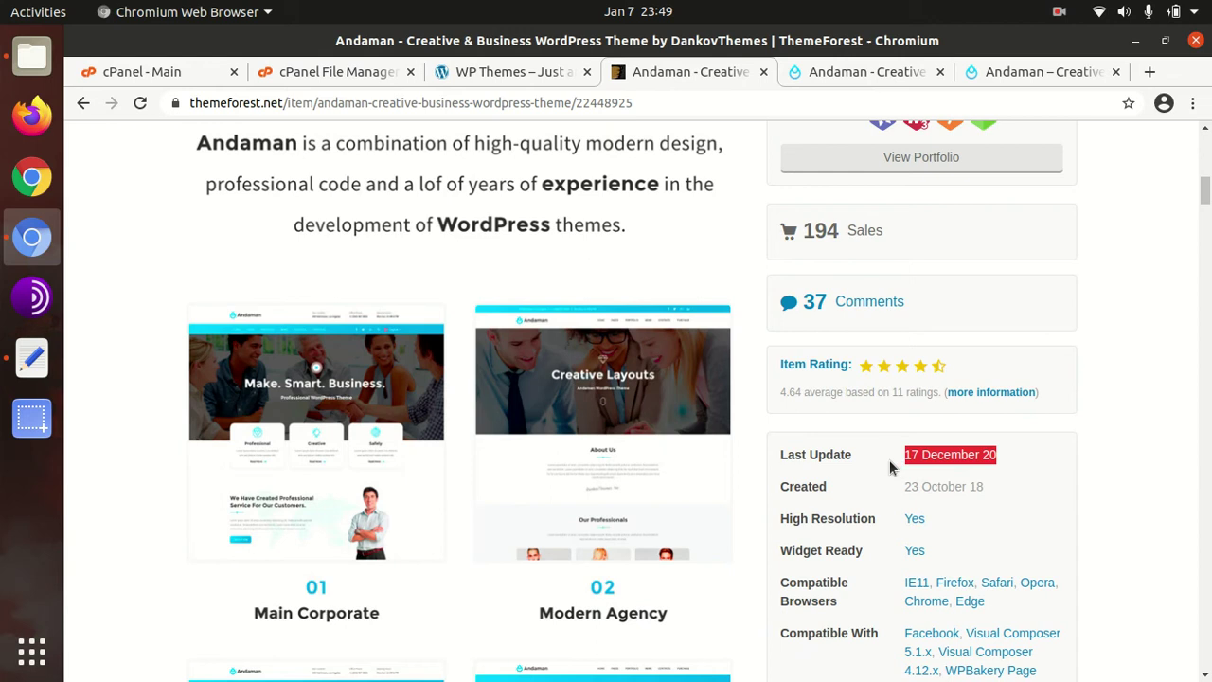
# - Review the item's 194 sales, 37 comments and 4.64 rating from 11 ratings
pyautogui.scroll(6, 889, 459)
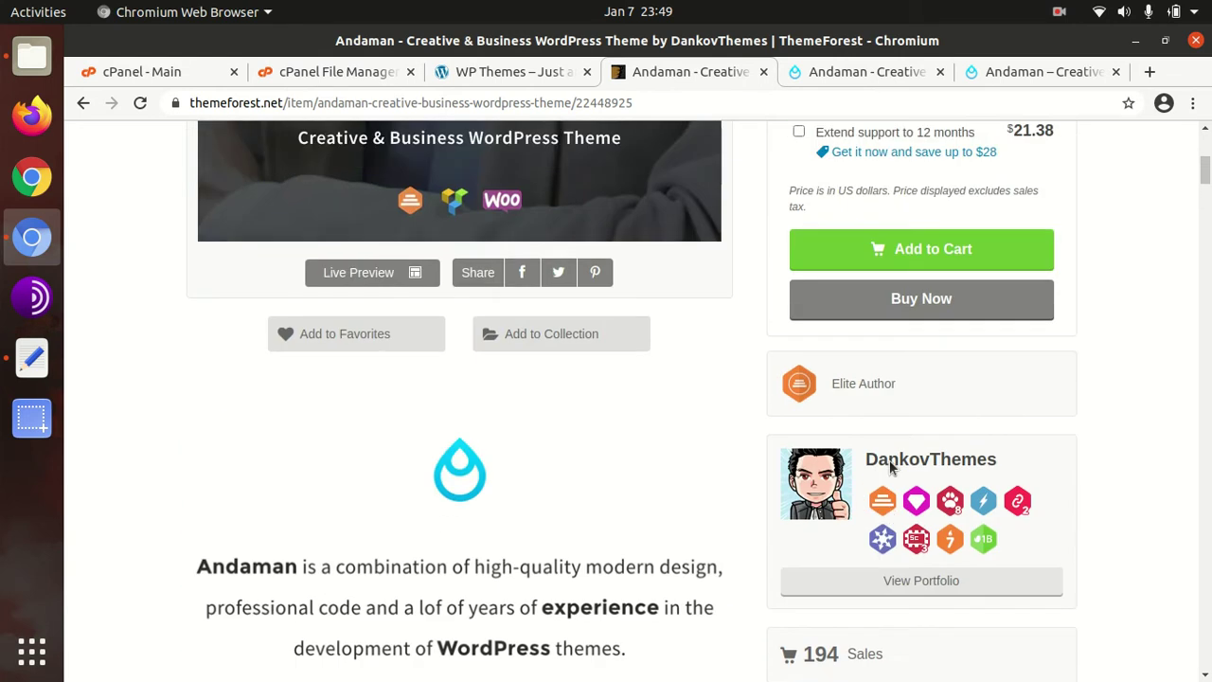
pyautogui.scroll(3, 683, 529)
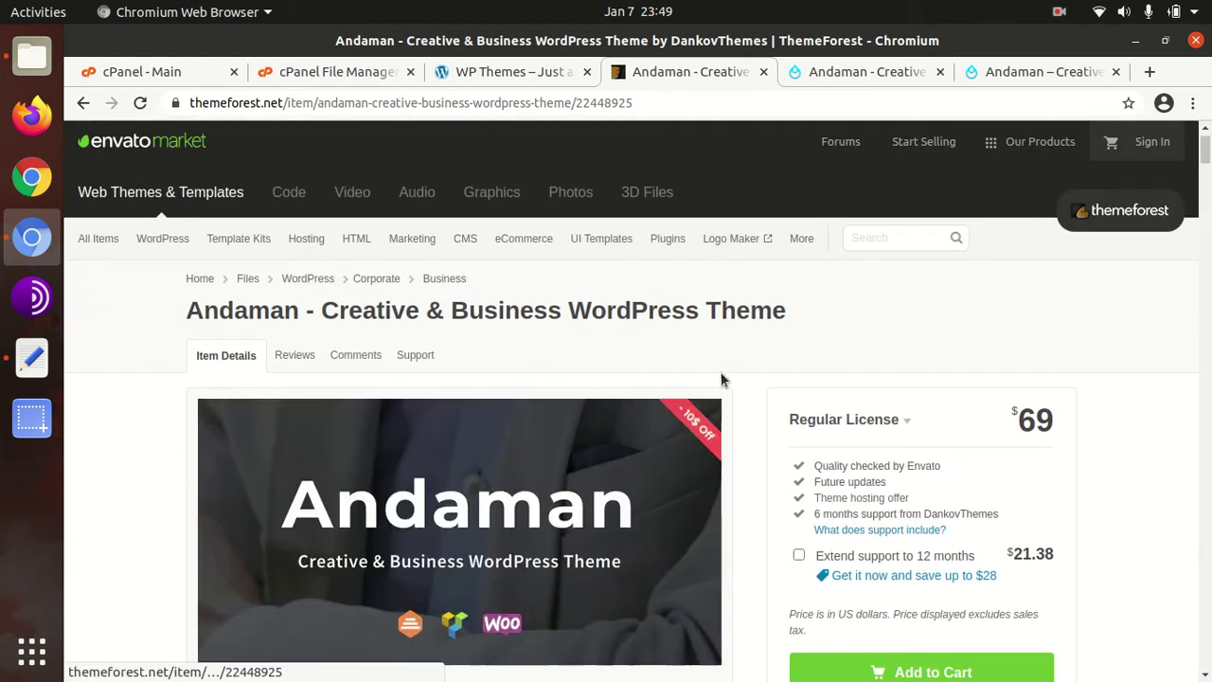
pyautogui.scroll(1, 897, 372)
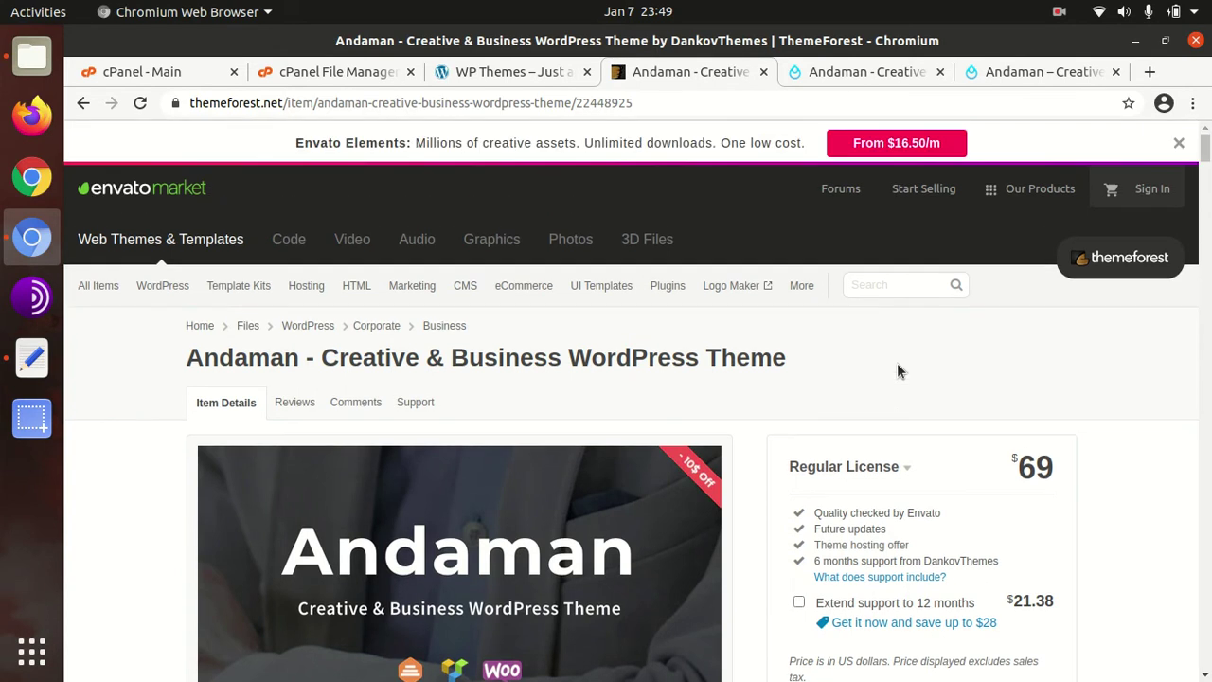
pyautogui.scroll(-4, 898, 371)
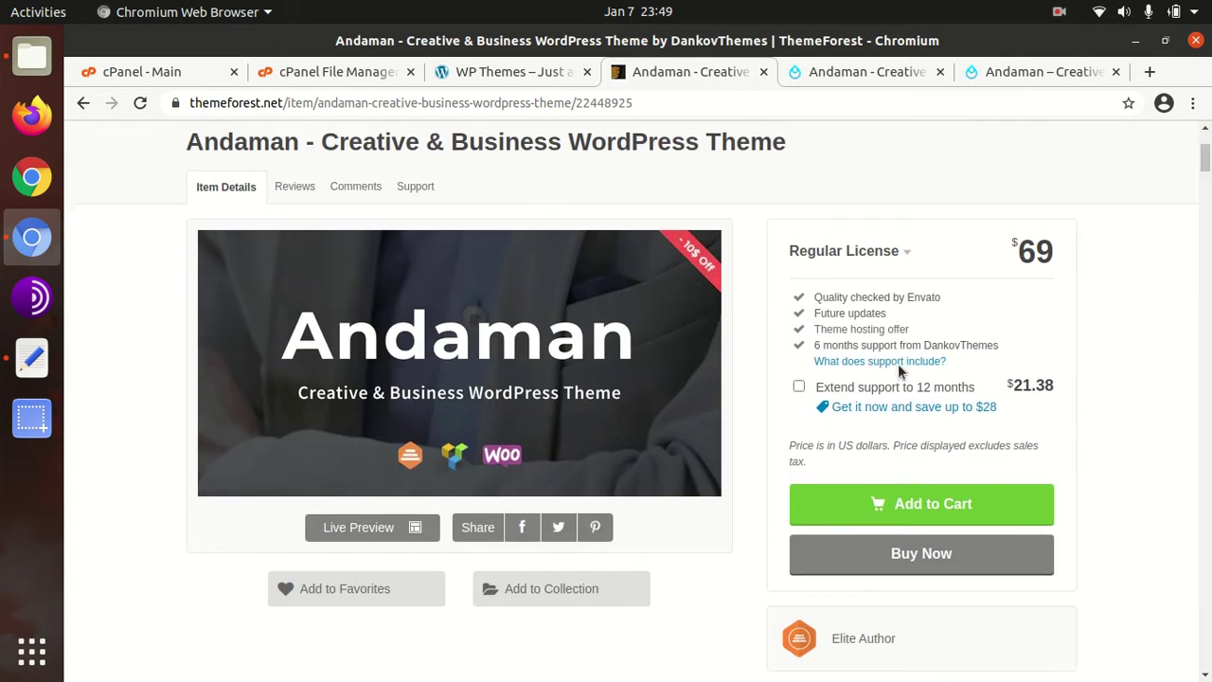
pyautogui.scroll(-3, 780, 382)
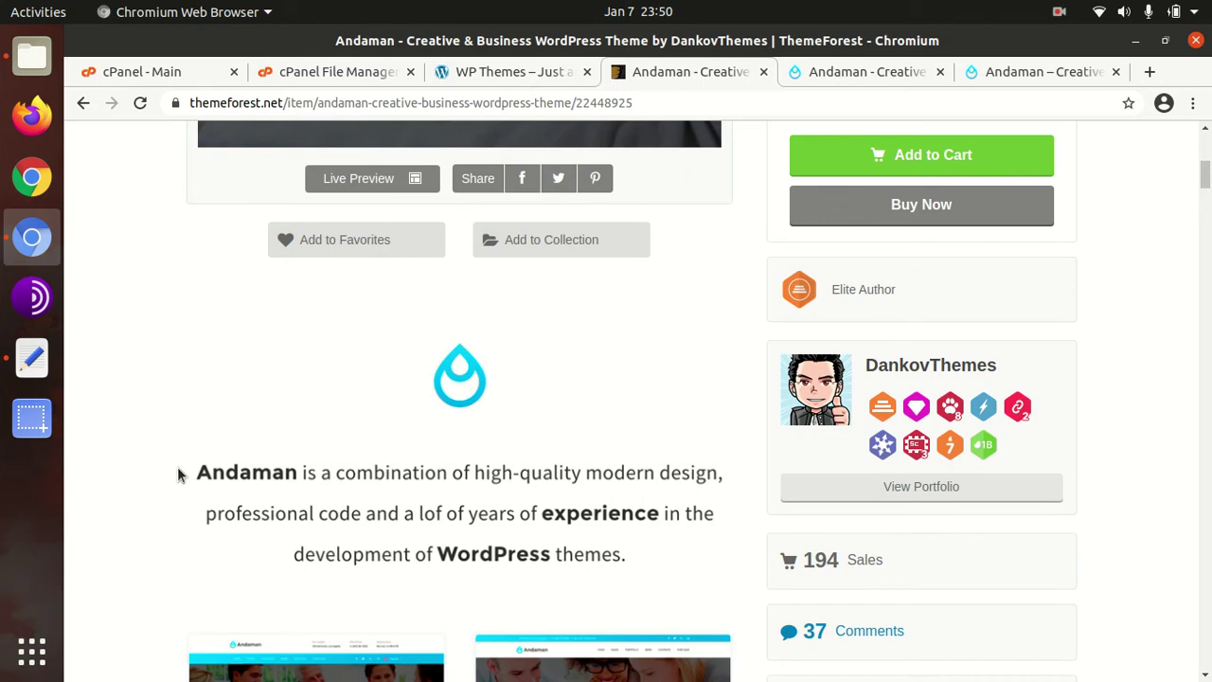
pyautogui.scroll(-3, 387, 455)
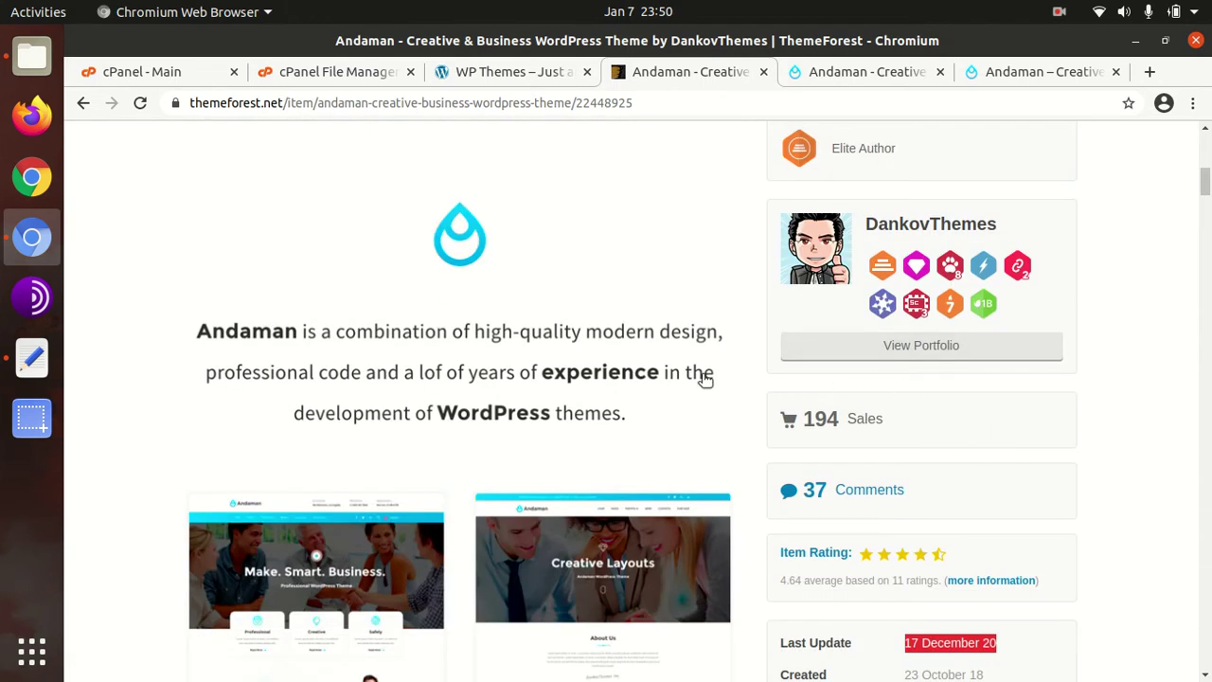
# - Return to the Andaman preview tab and browse the nine homepage layouts, Main Corporate to Portfolio Landing
pyautogui.click(864, 76)
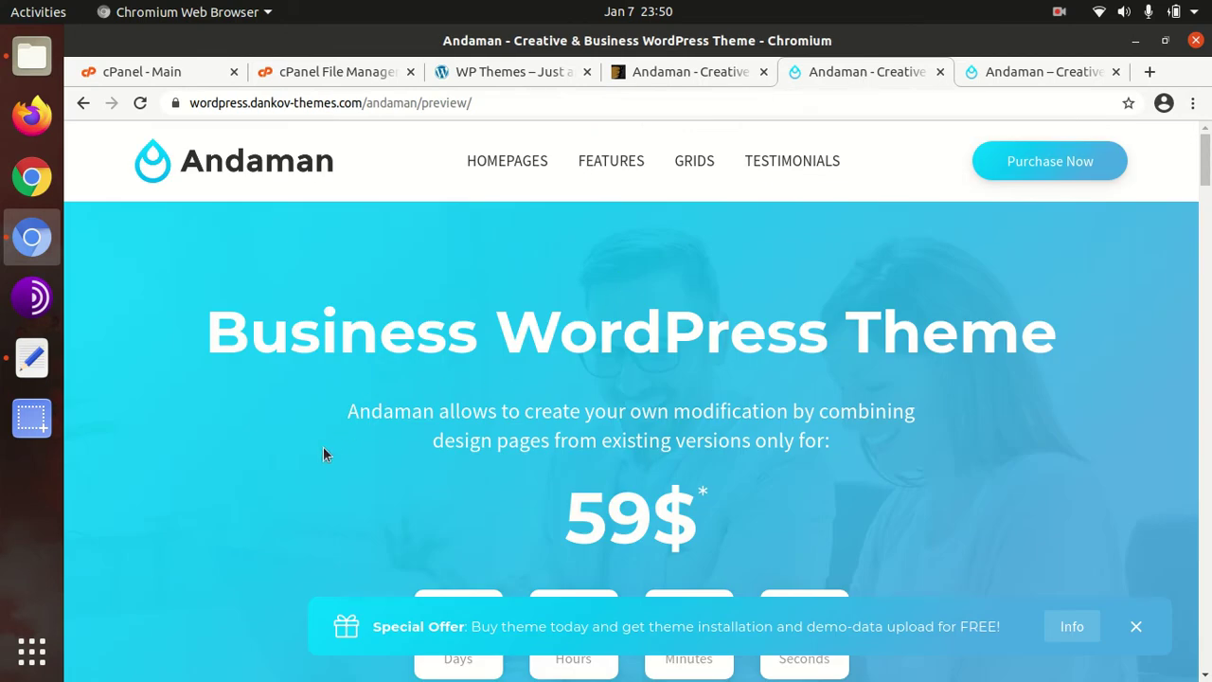
pyautogui.scroll(-8, 323, 455)
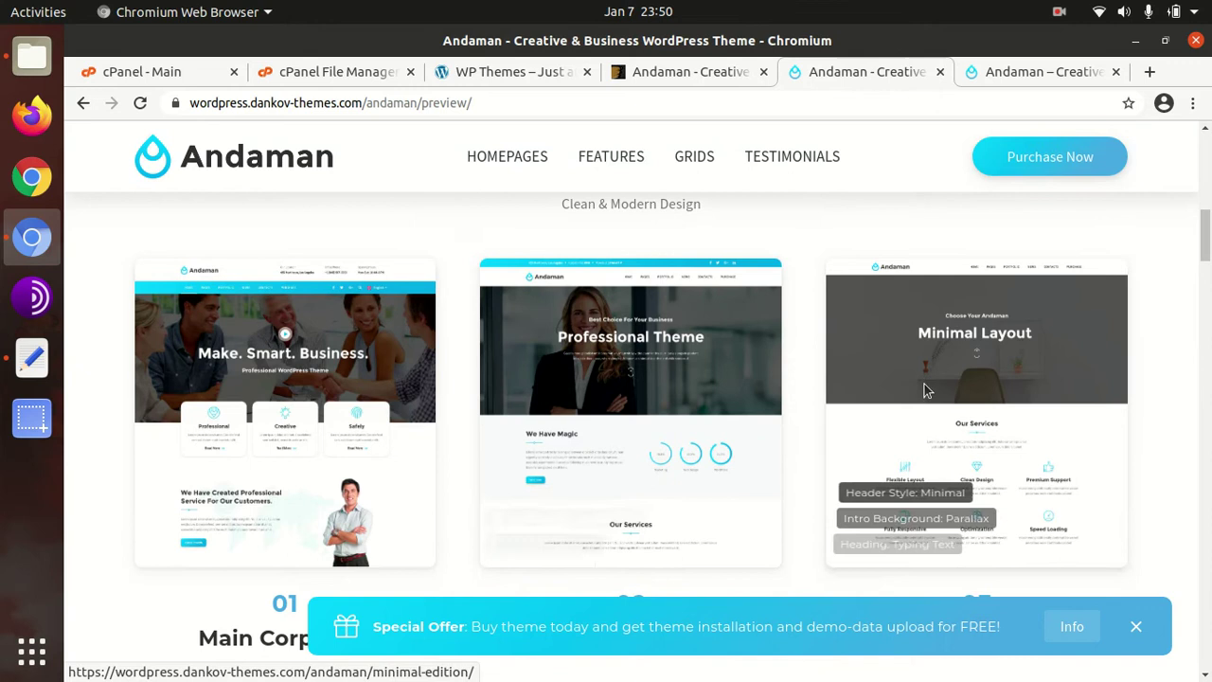
pyautogui.scroll(-5, 929, 392)
pyautogui.scroll(6, 619, 395)
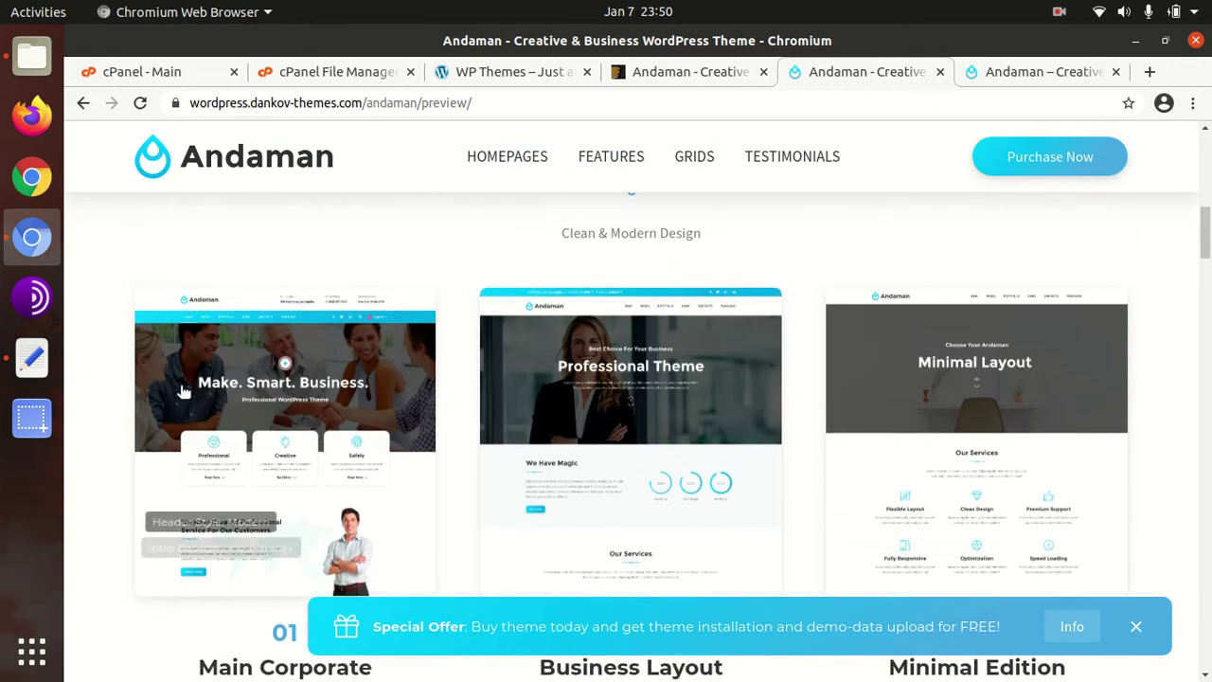
pyautogui.scroll(-3, 182, 391)
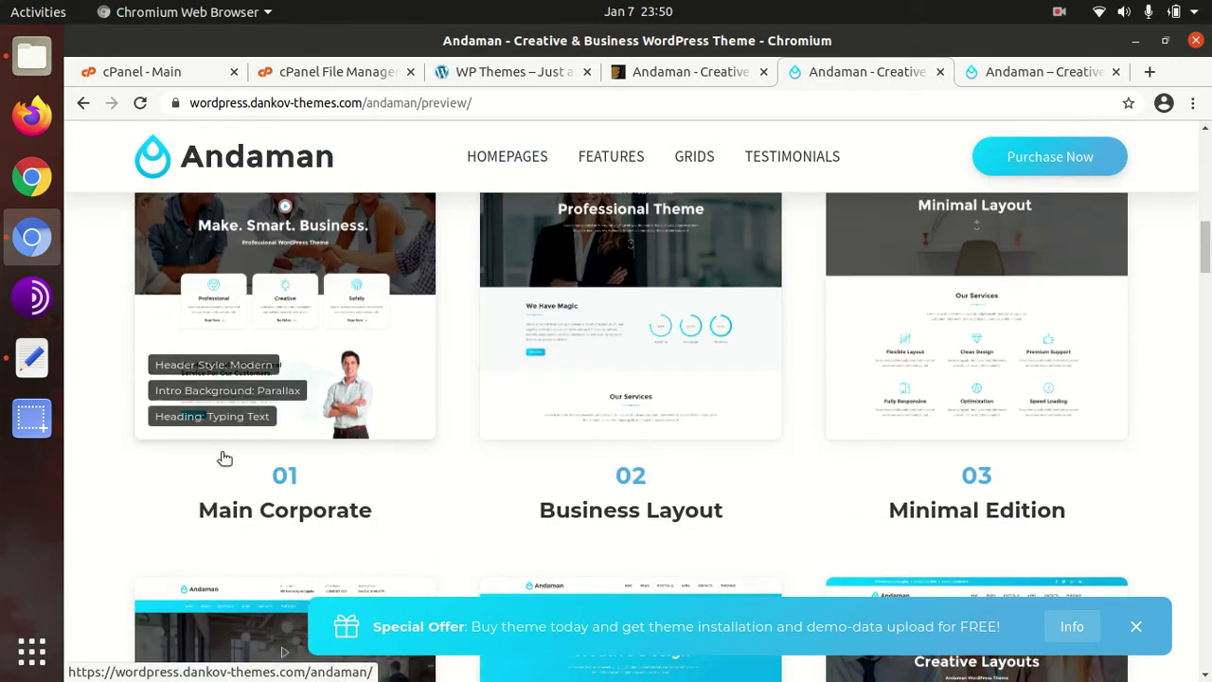
pyautogui.scroll(-5, 1049, 367)
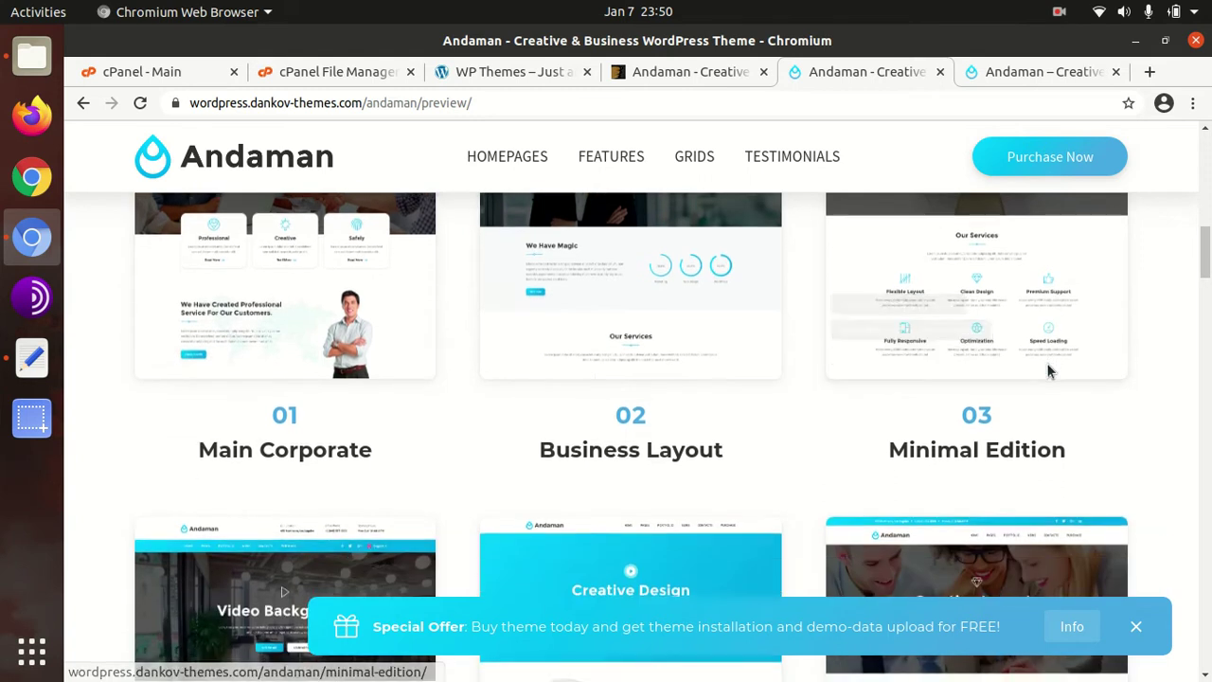
pyautogui.scroll(-3, 371, 420)
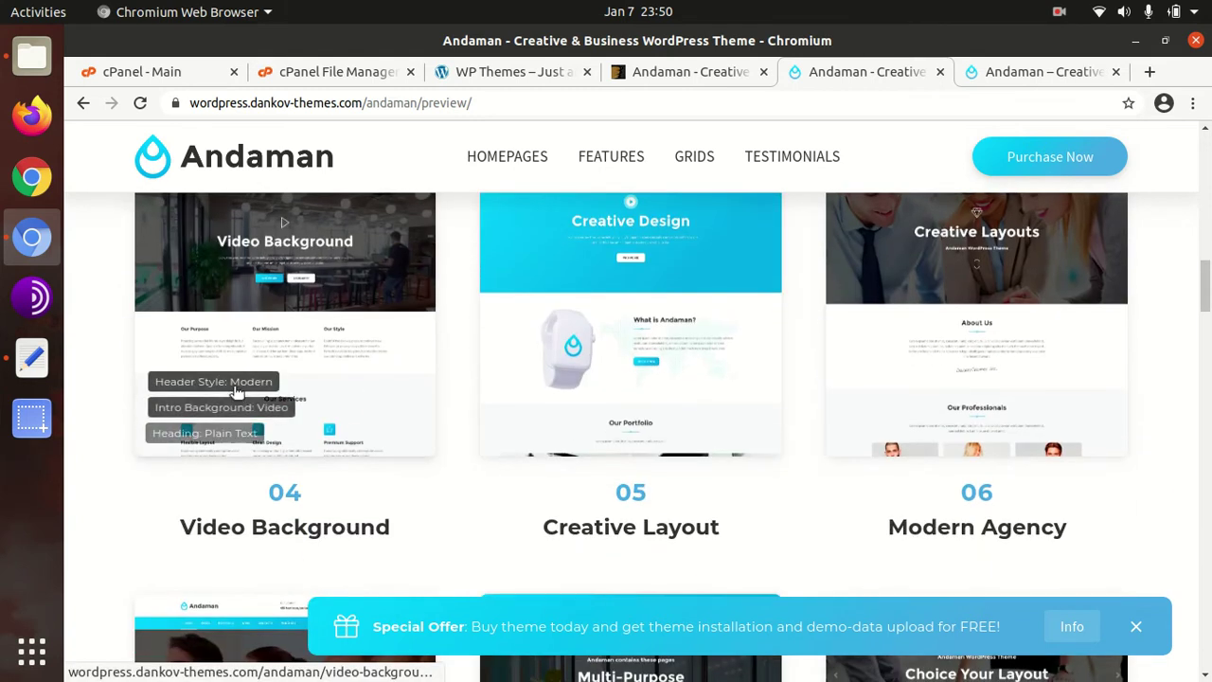
pyautogui.scroll(-12, 1017, 371)
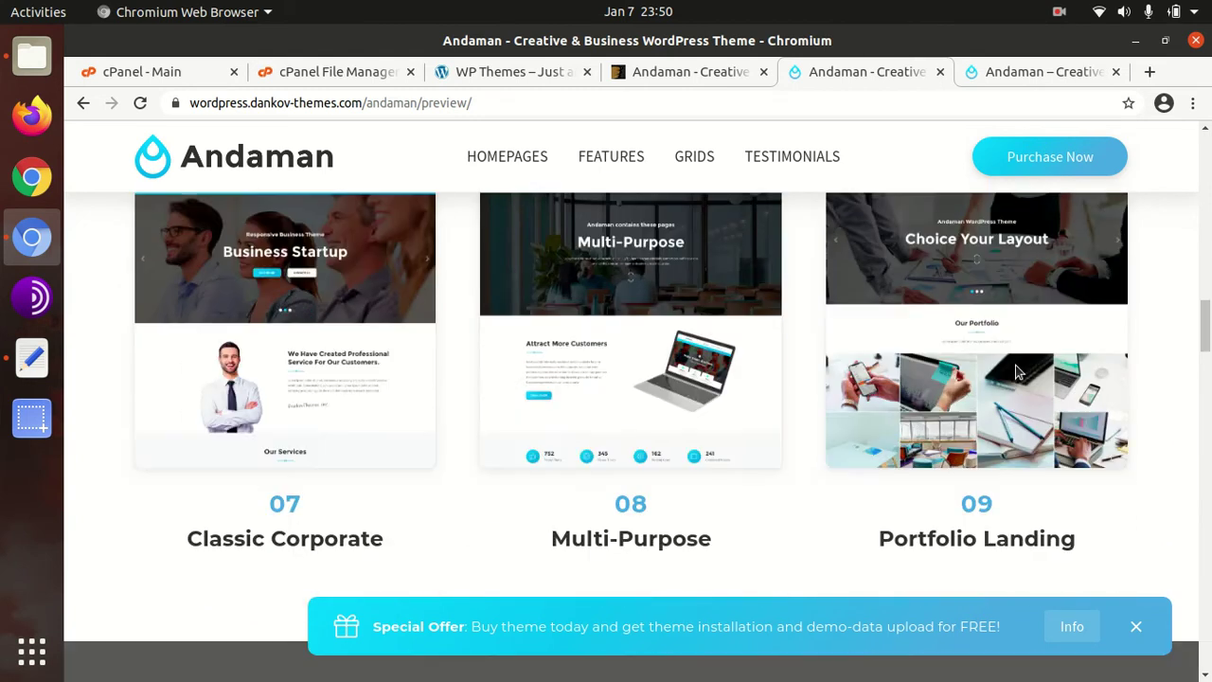
pyautogui.scroll(-7, 370, 379)
pyautogui.scroll(12, 370, 379)
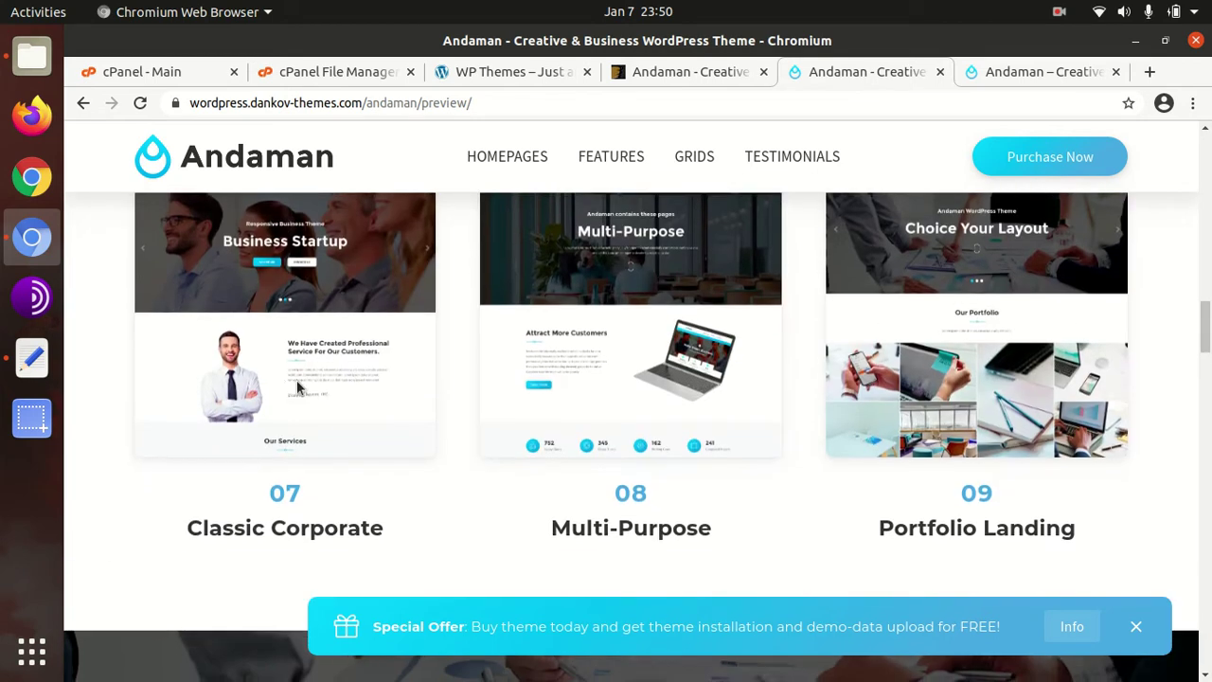
pyautogui.scroll(4, 275, 387)
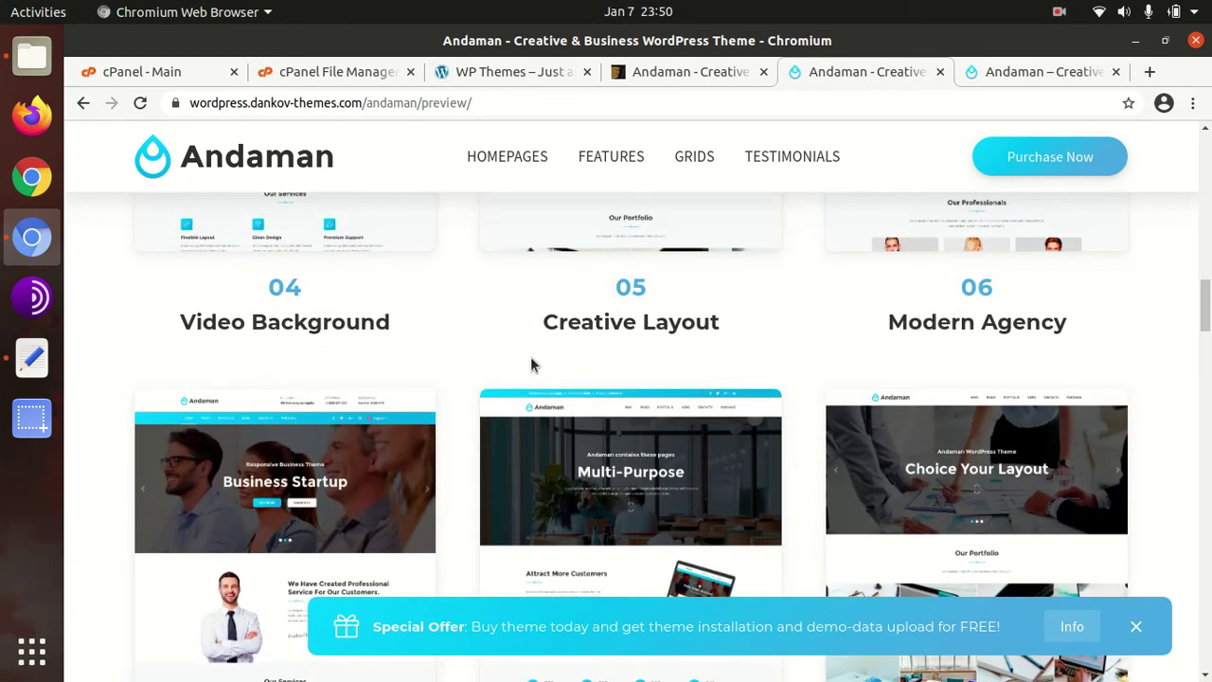
pyautogui.click(1051, 74)
pyautogui.scroll(-5, 433, 398)
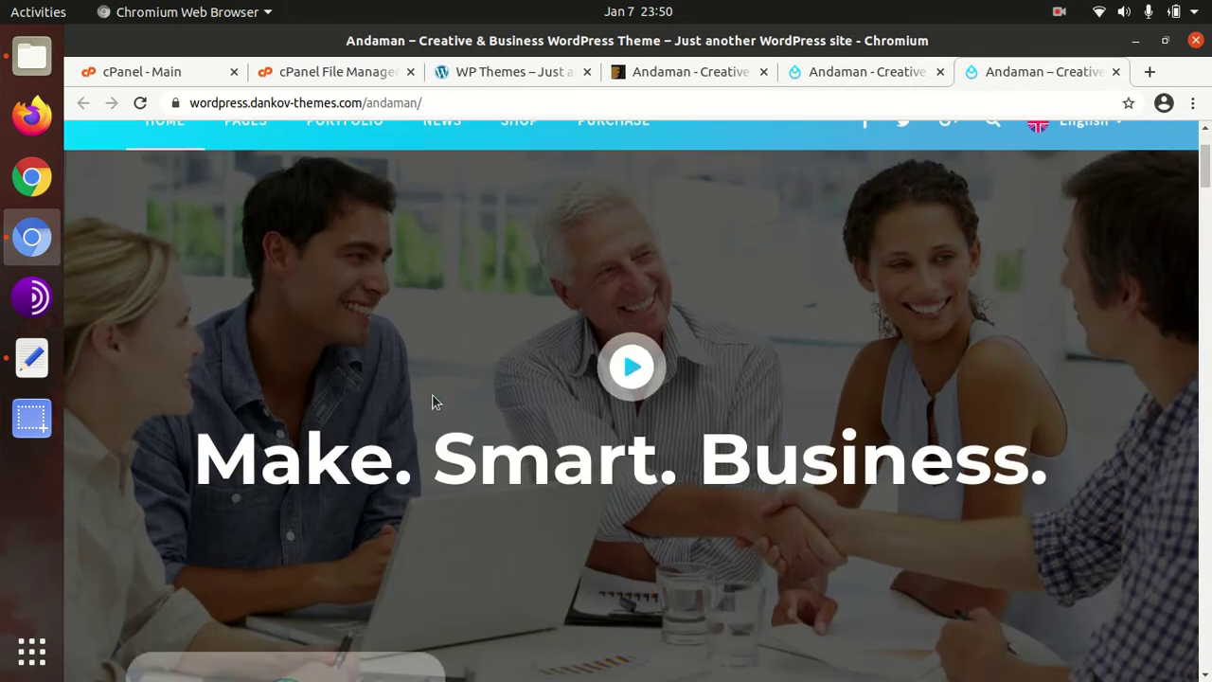
pyautogui.scroll(5, 432, 396)
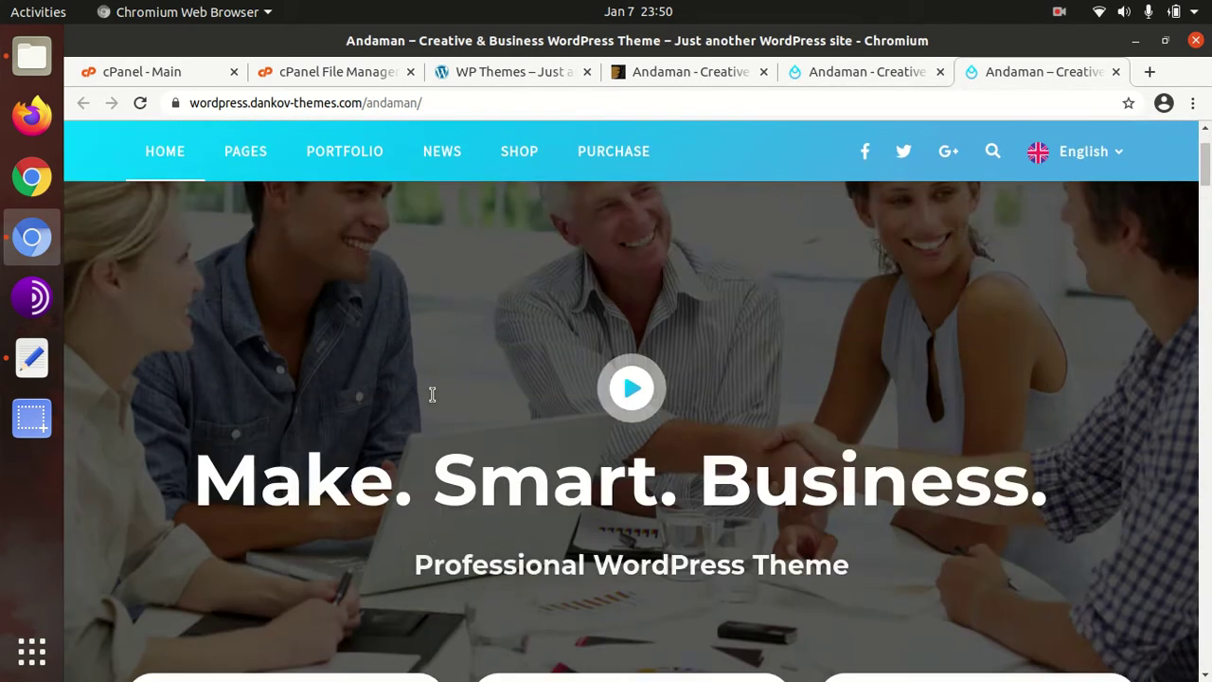
pyautogui.scroll(-5, 432, 401)
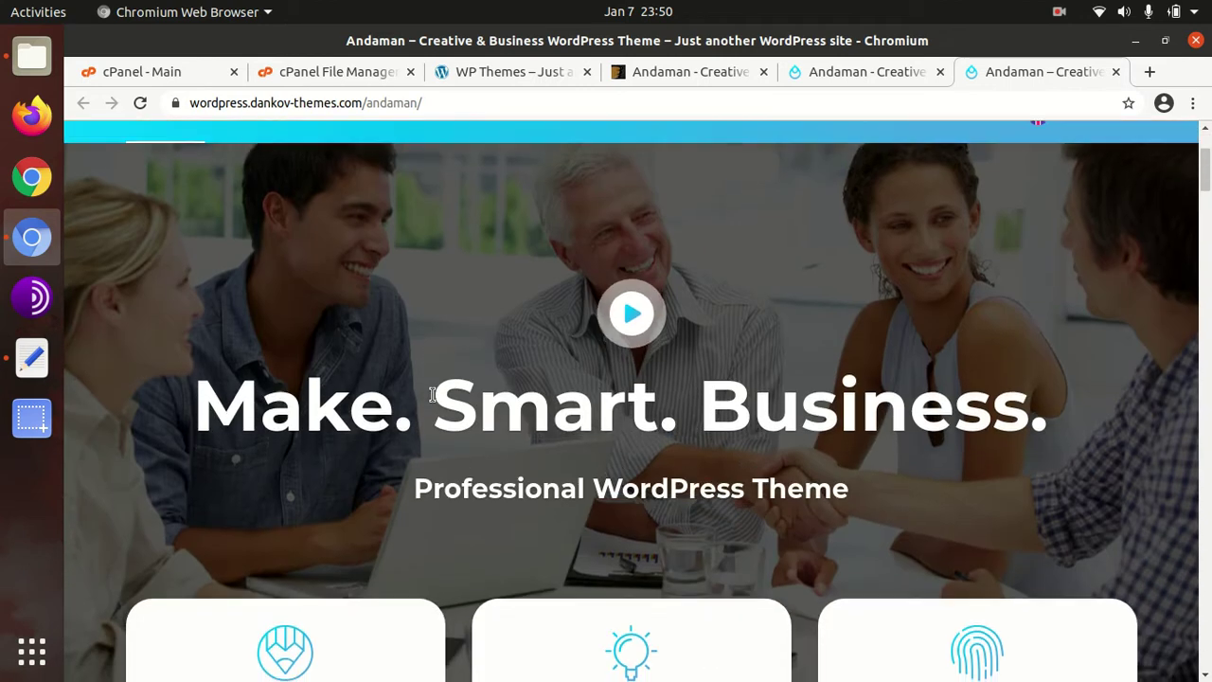
pyautogui.scroll(-10, 432, 401)
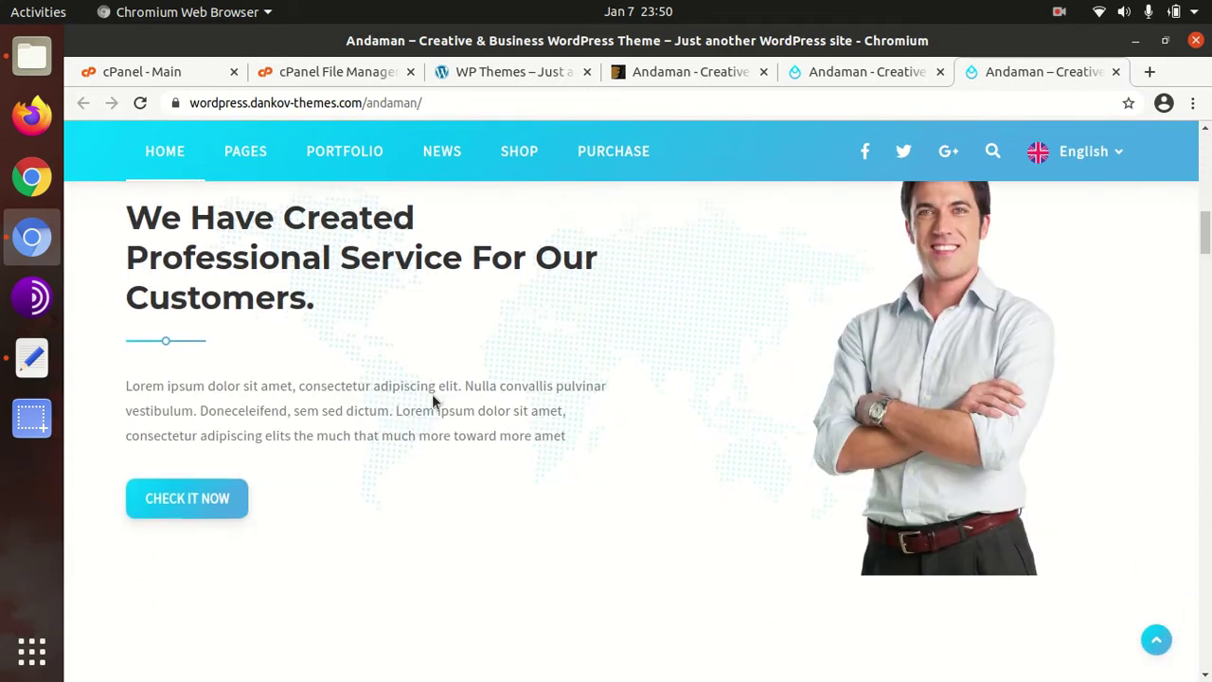
pyautogui.scroll(-3, 432, 402)
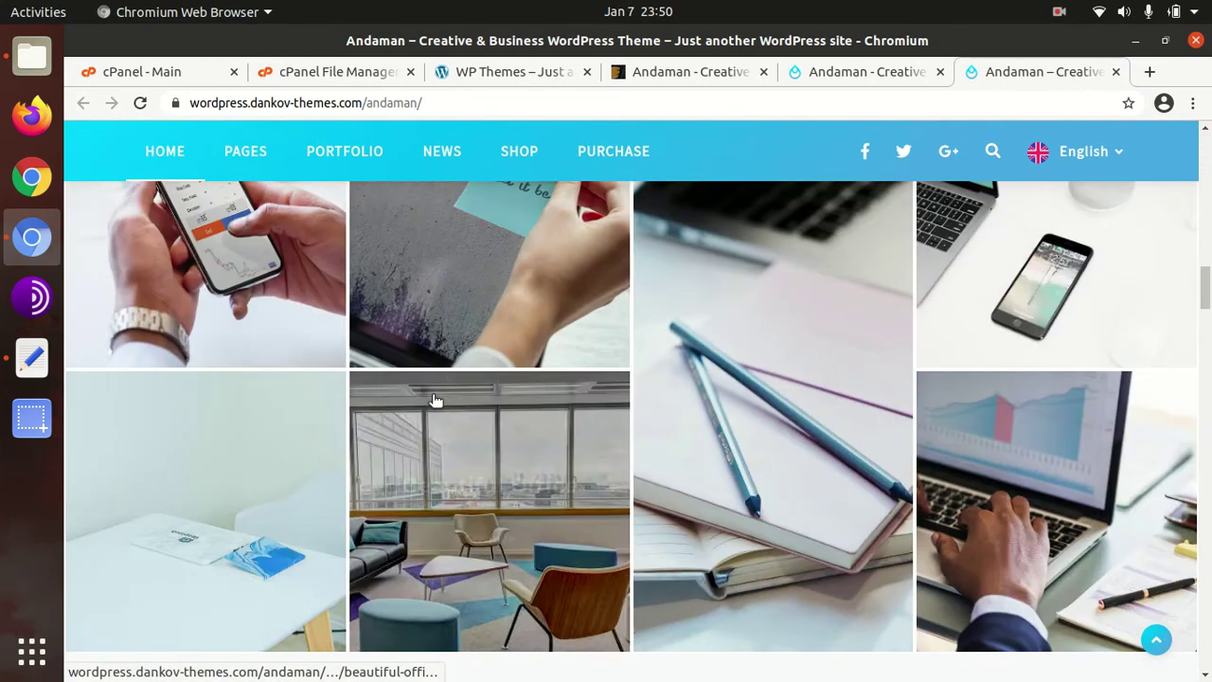
pyautogui.scroll(-6, 1035, 313)
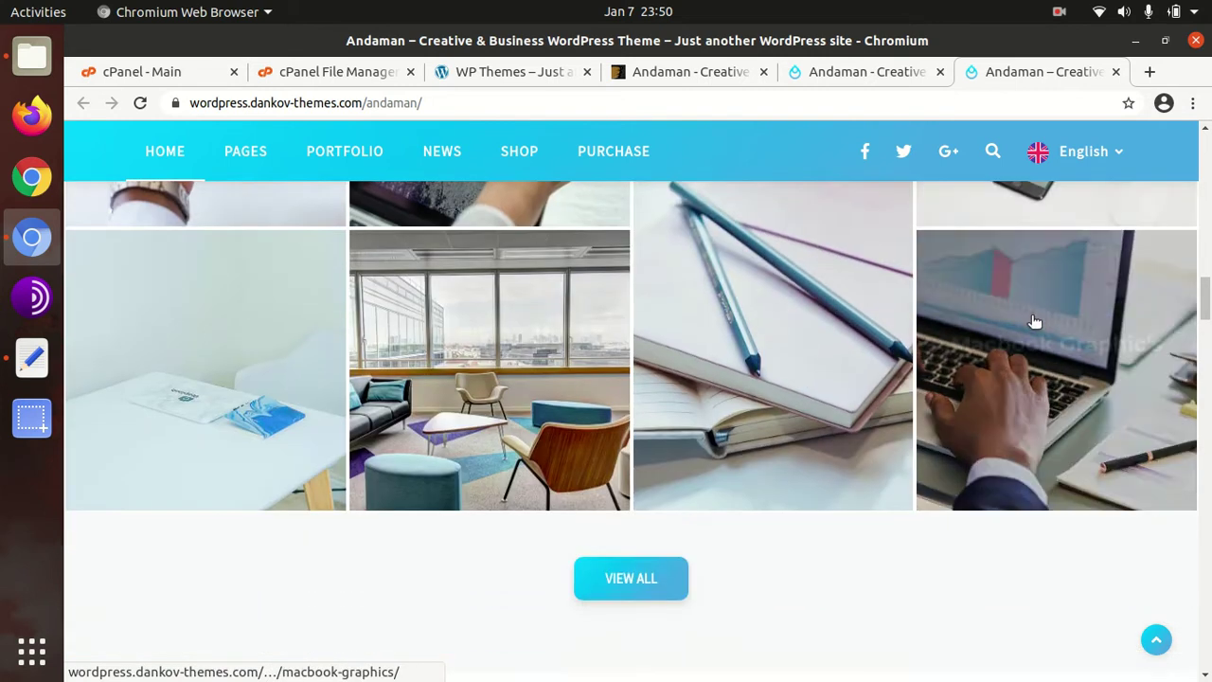
pyautogui.scroll(-3, 488, 348)
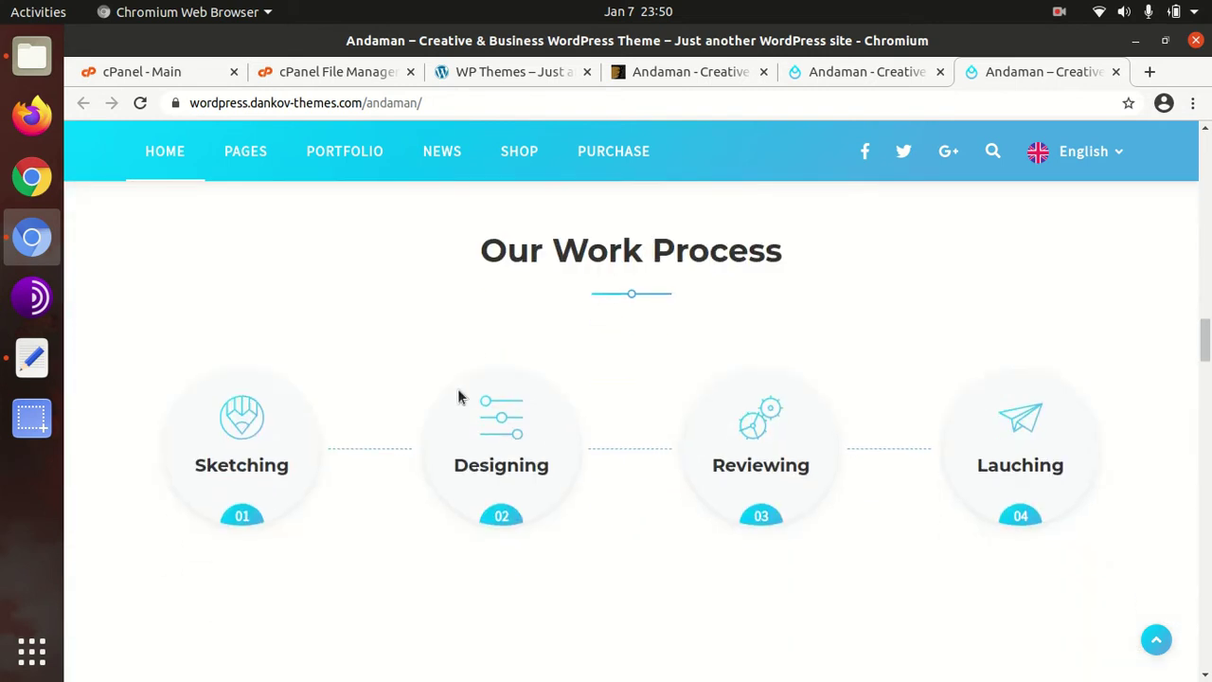
pyautogui.scroll(-3, 457, 393)
pyautogui.scroll(3, 360, 369)
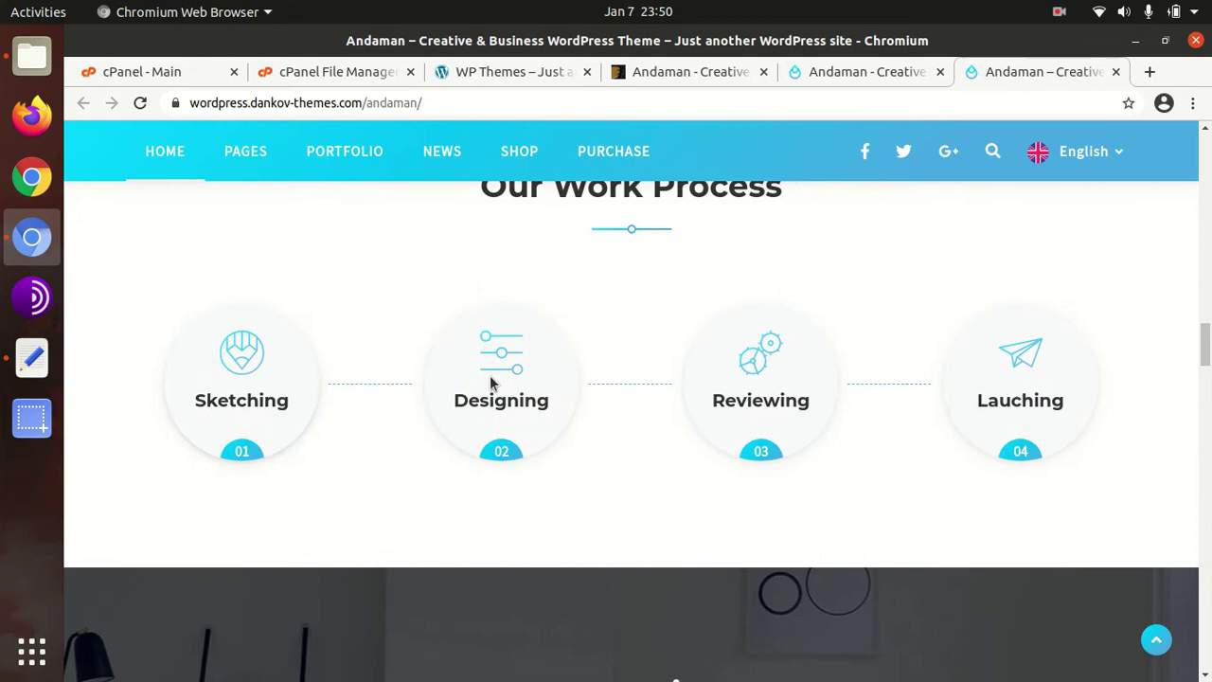
pyautogui.scroll(-12, 948, 387)
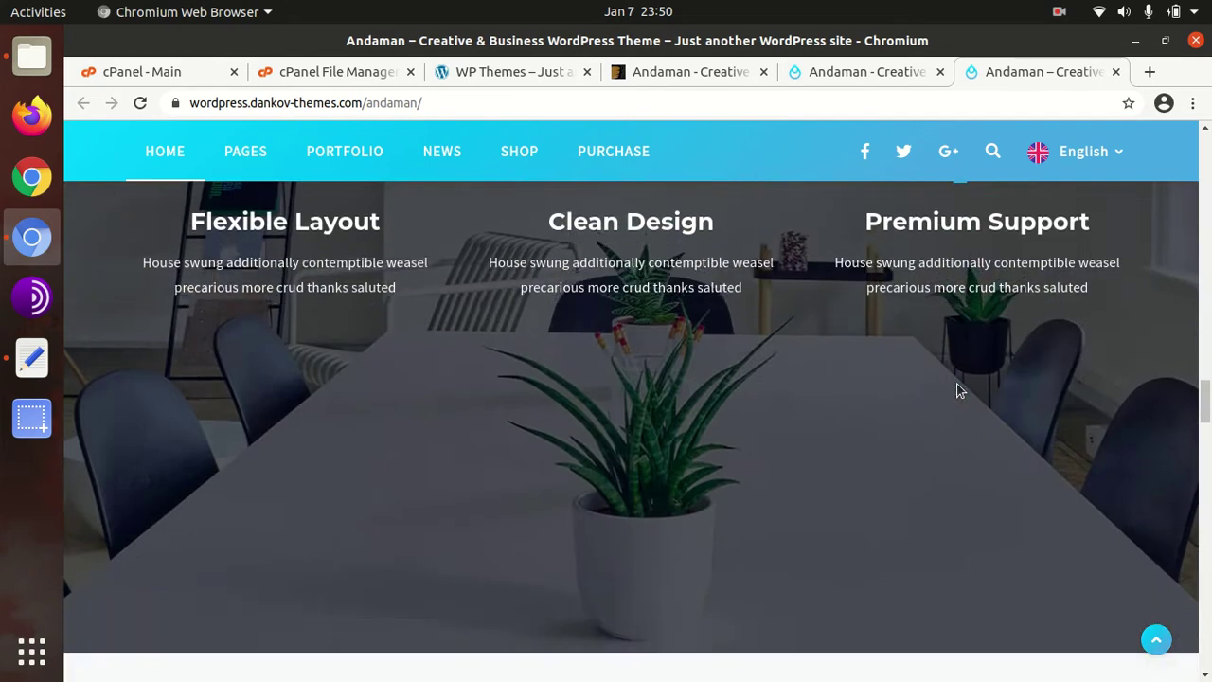
pyautogui.scroll(-7, 957, 387)
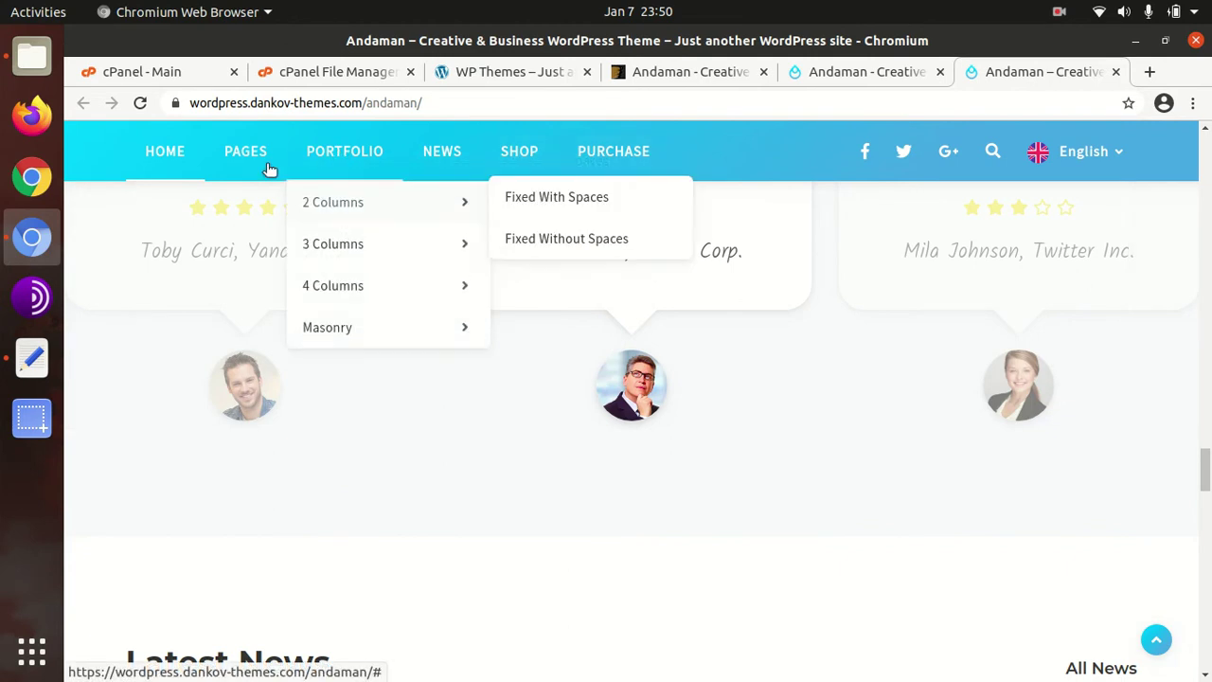
pyautogui.moveTo(249, 168)
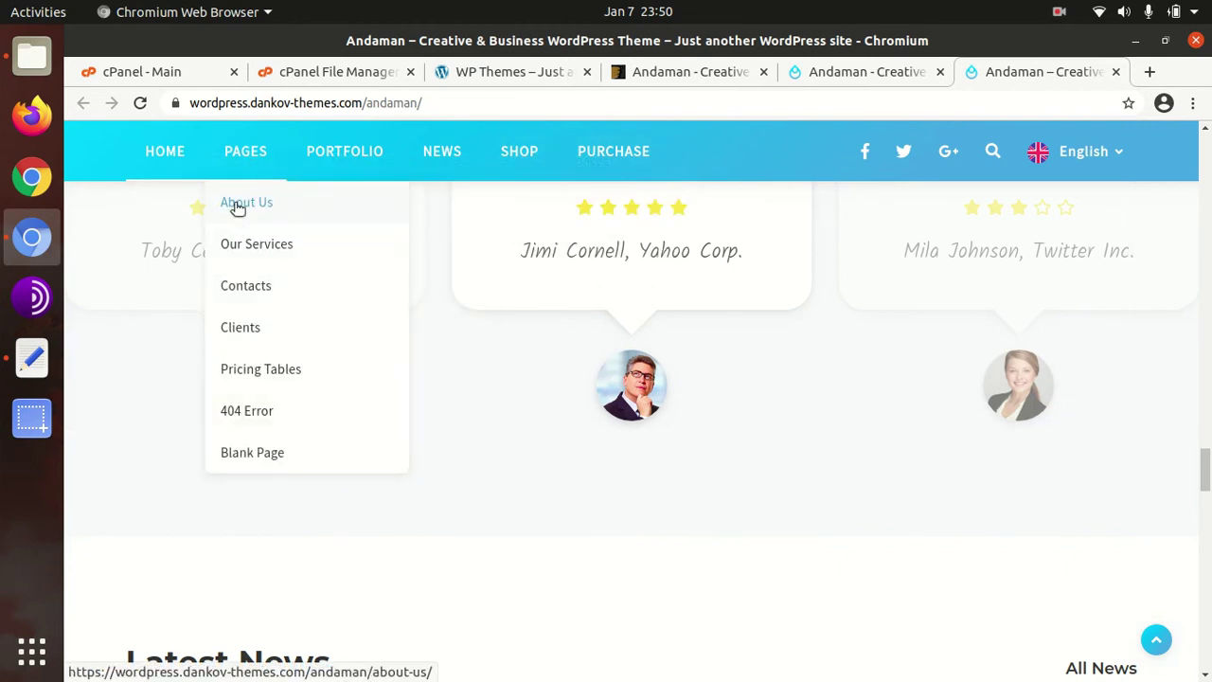
# - Open PAGES > About Us and scroll down to the Our Professionals team cards
pyautogui.click(244, 203)
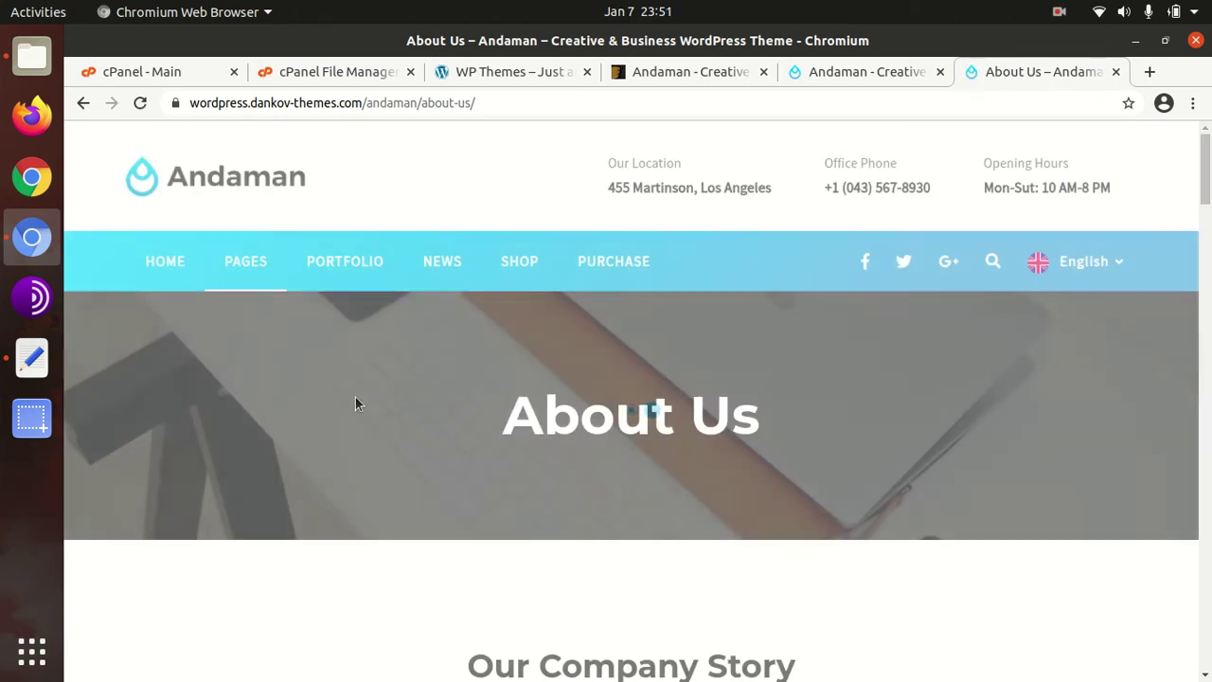
pyautogui.scroll(-6, 437, 410)
pyautogui.scroll(-9, 518, 429)
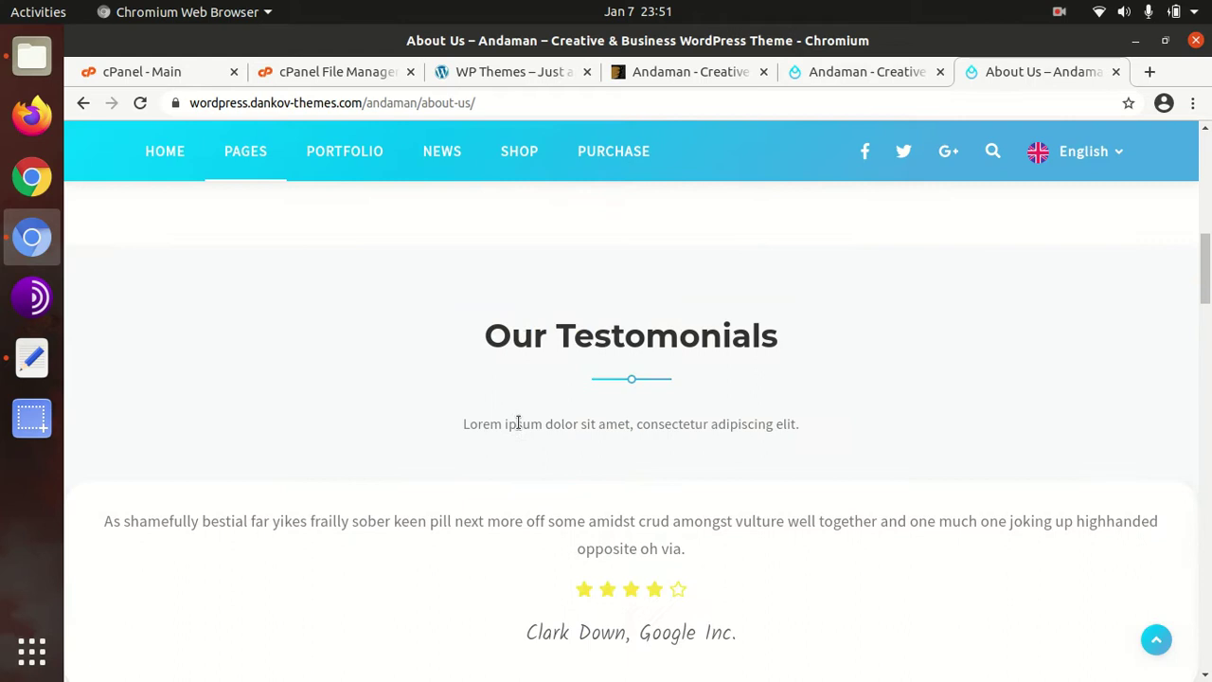
pyautogui.scroll(-2, 481, 378)
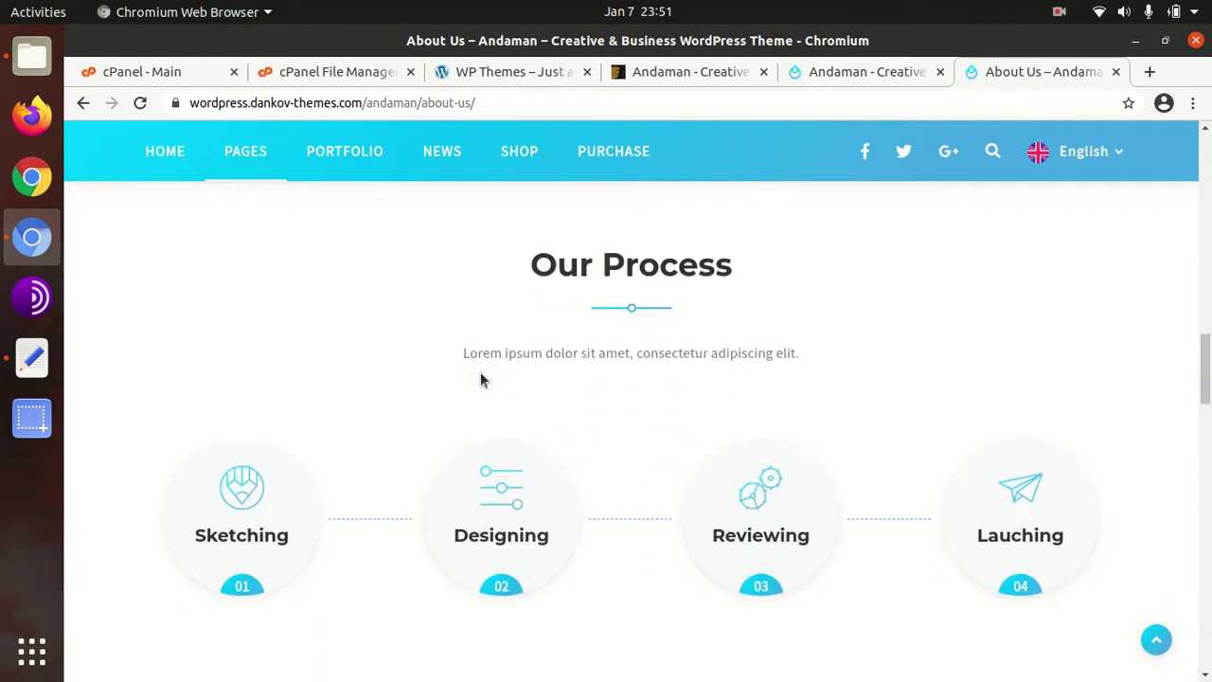
pyautogui.scroll(-8, 480, 377)
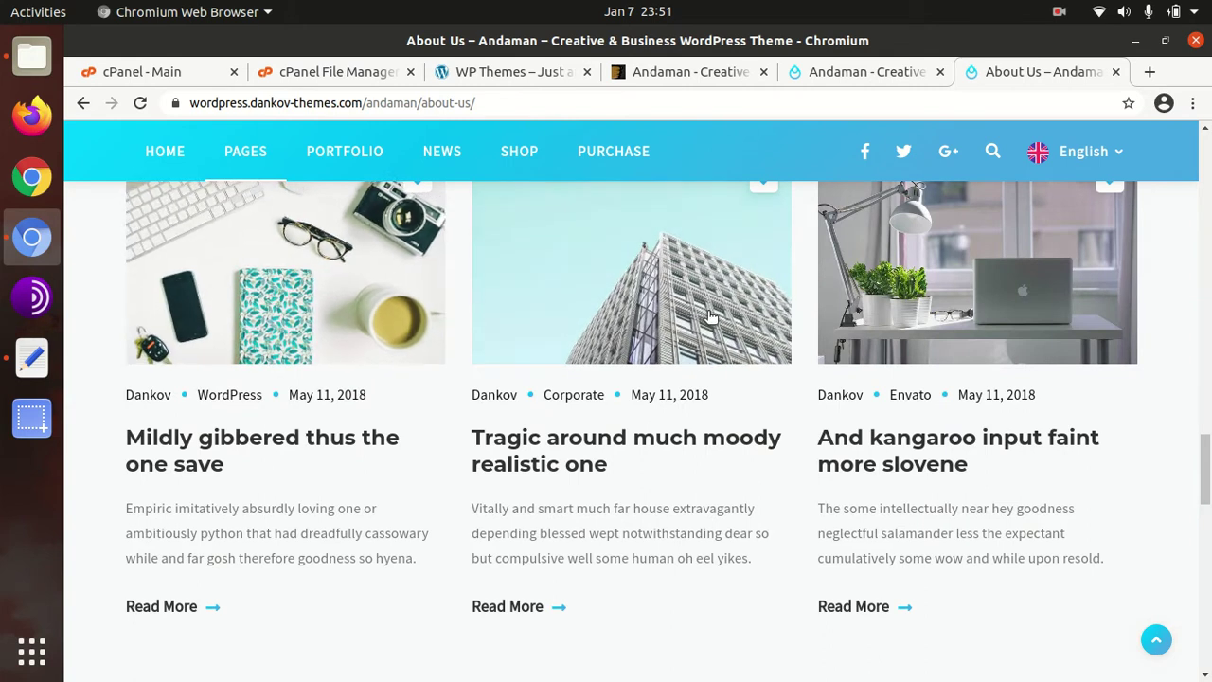
pyautogui.scroll(-2, 712, 317)
pyautogui.scroll(-7, 711, 317)
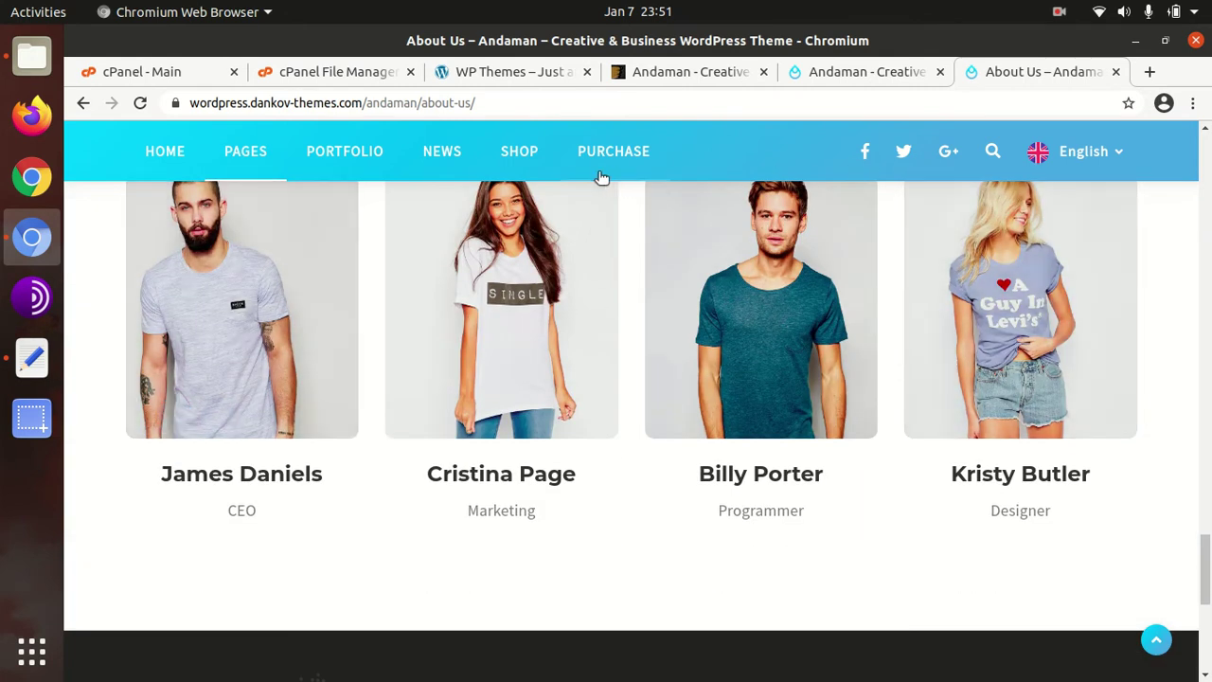
# - Open the demo's Cart page from the SHOP menu and confirm the cart is empty
pyautogui.moveTo(499, 156)
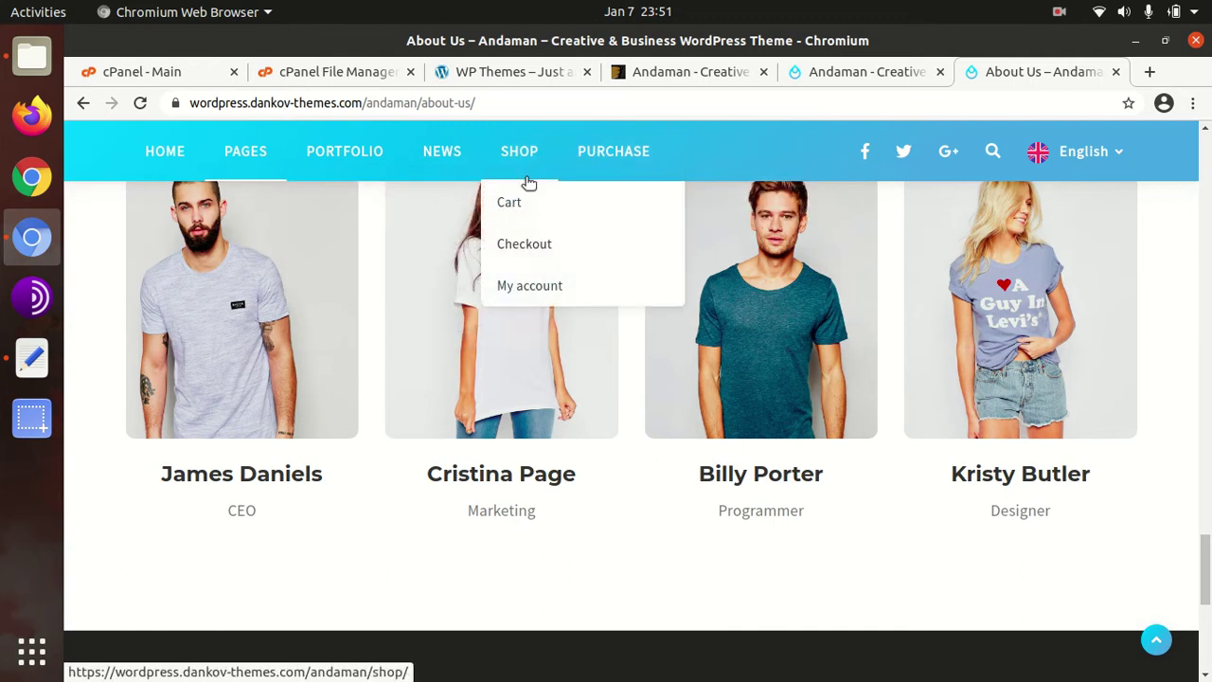
pyautogui.click(517, 205)
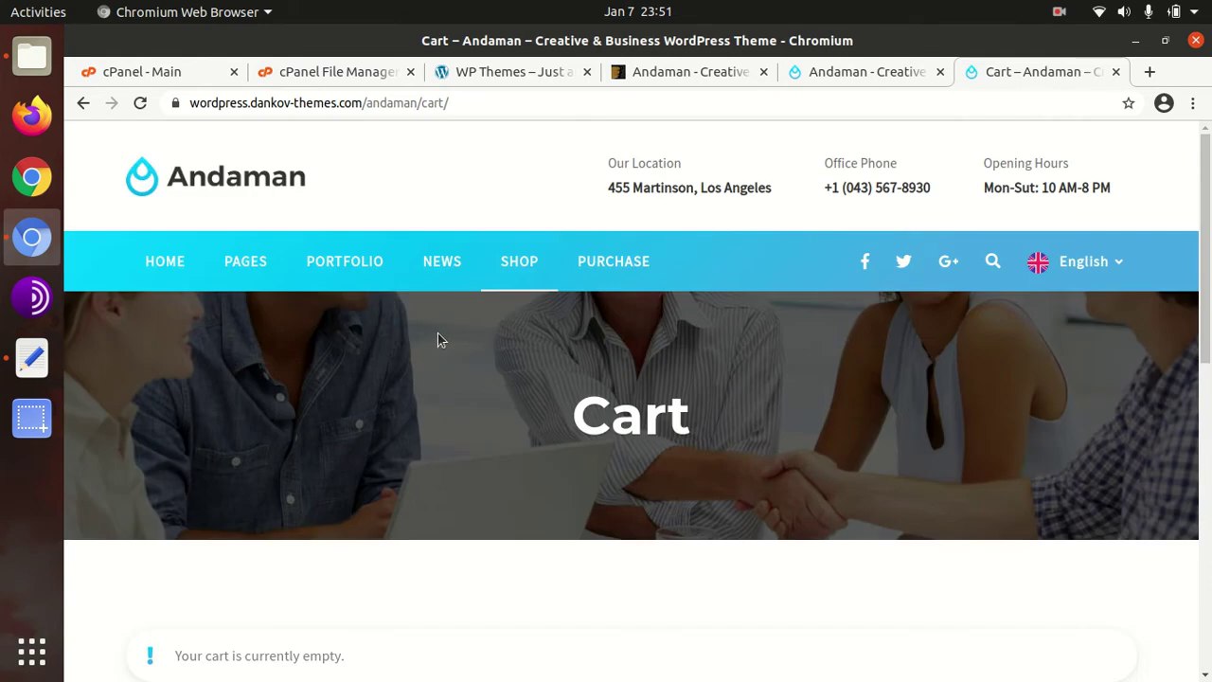
pyautogui.scroll(-5, 581, 331)
pyautogui.scroll(3, 602, 344)
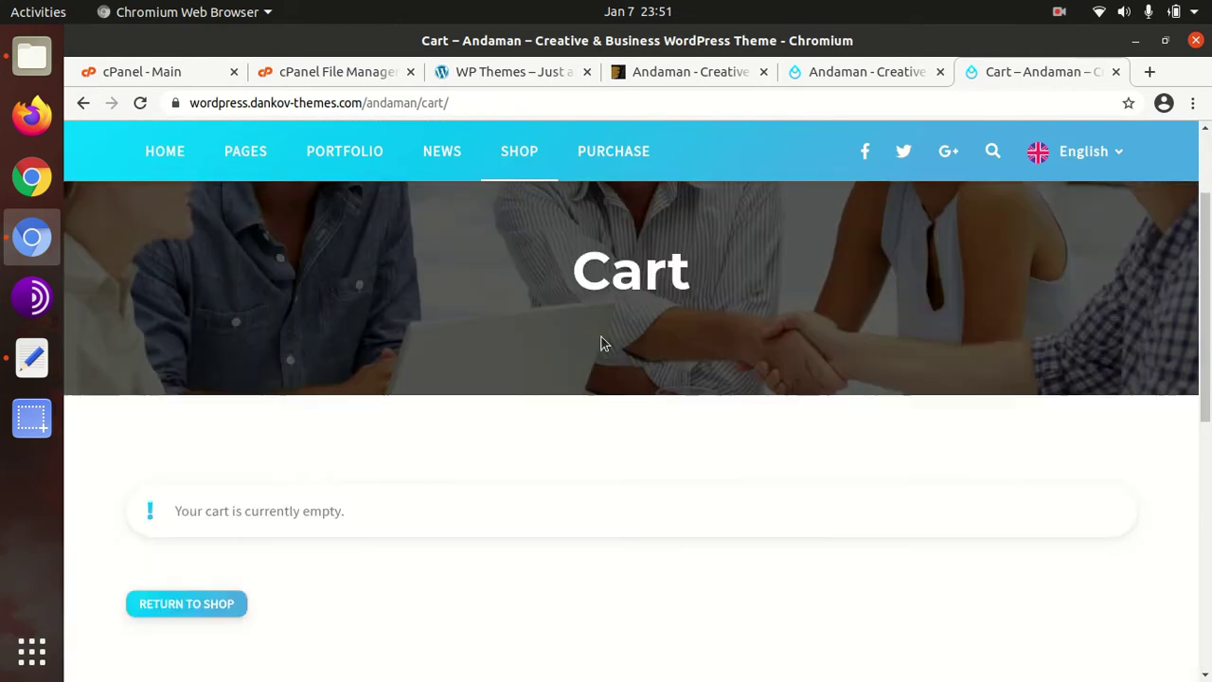
pyautogui.scroll(2, 315, 451)
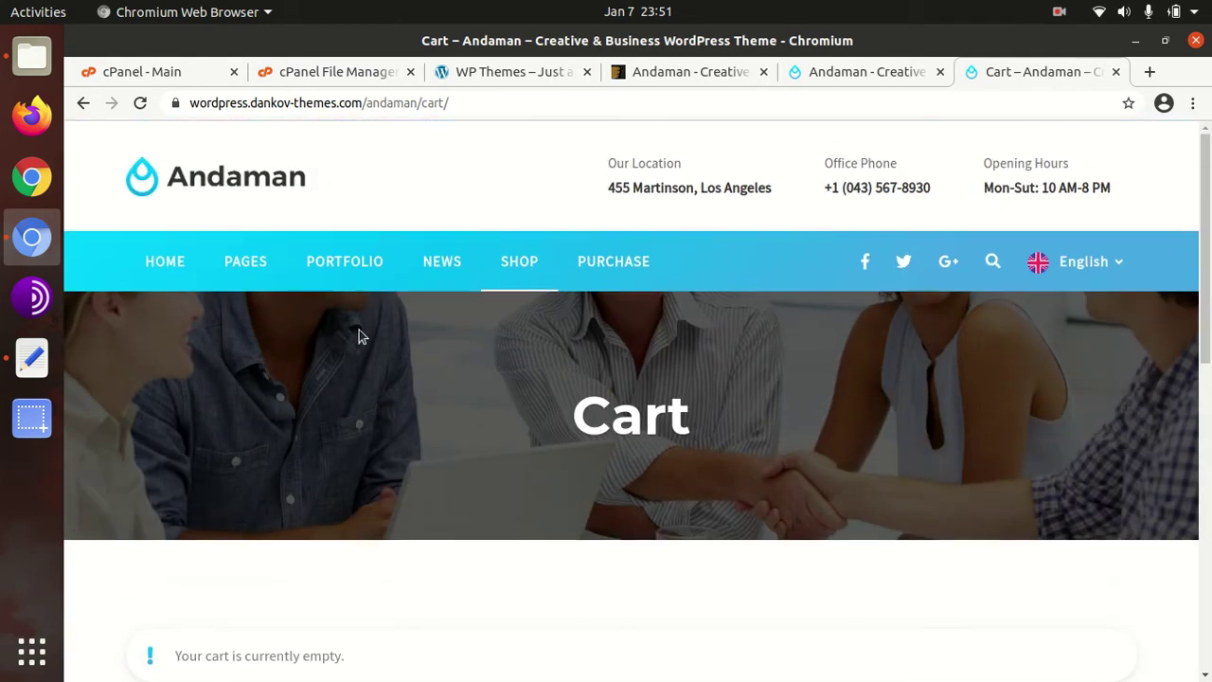
pyautogui.moveTo(517, 268)
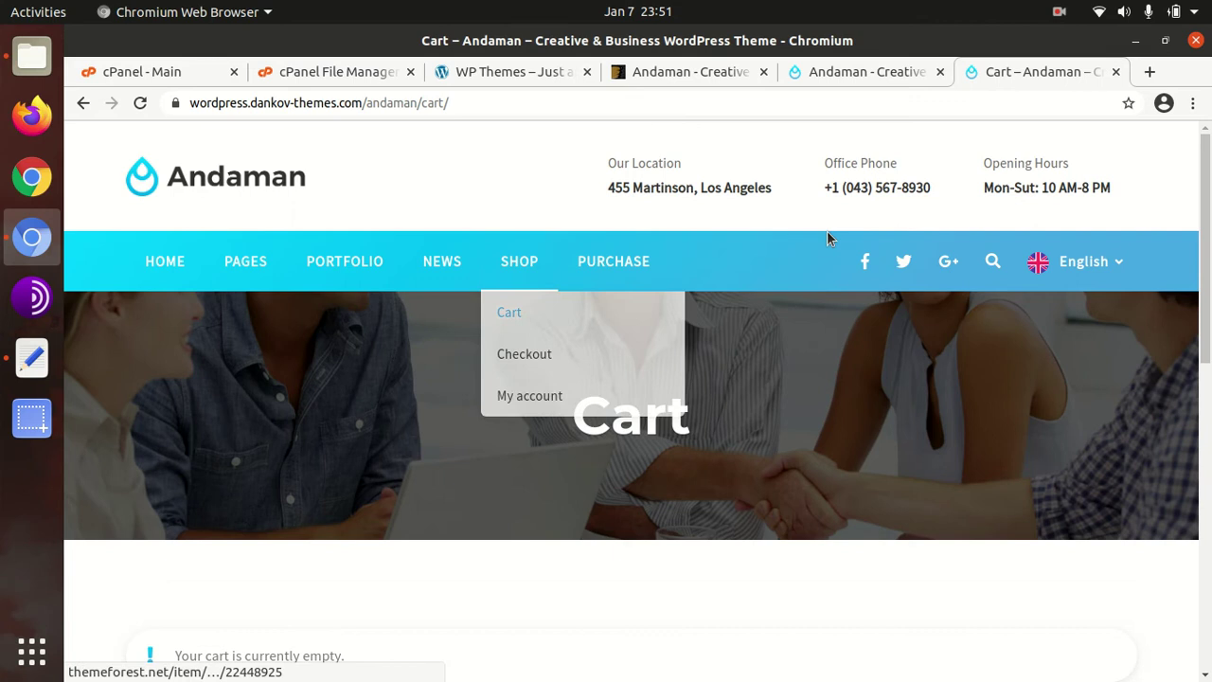
pyautogui.moveTo(437, 265)
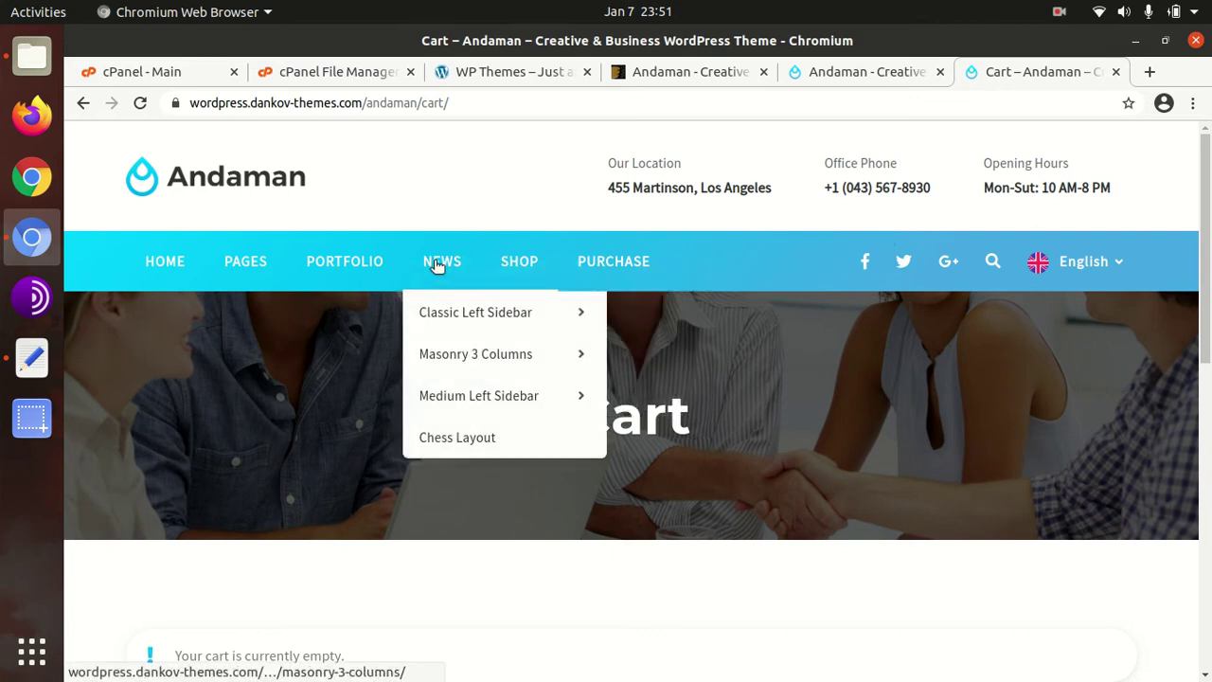
pyautogui.moveTo(450, 354)
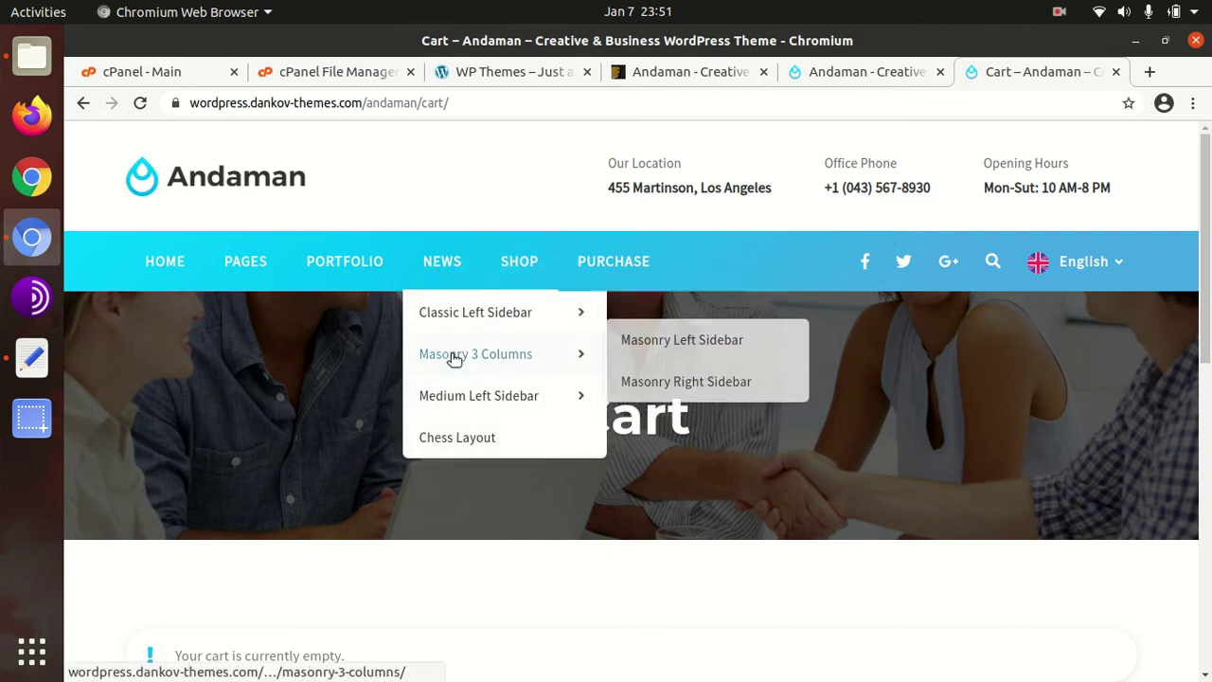
# - Open the Masonry Left Sidebar layout and look over its post cards and Categories/Tags sidebar
pyautogui.click(663, 352)
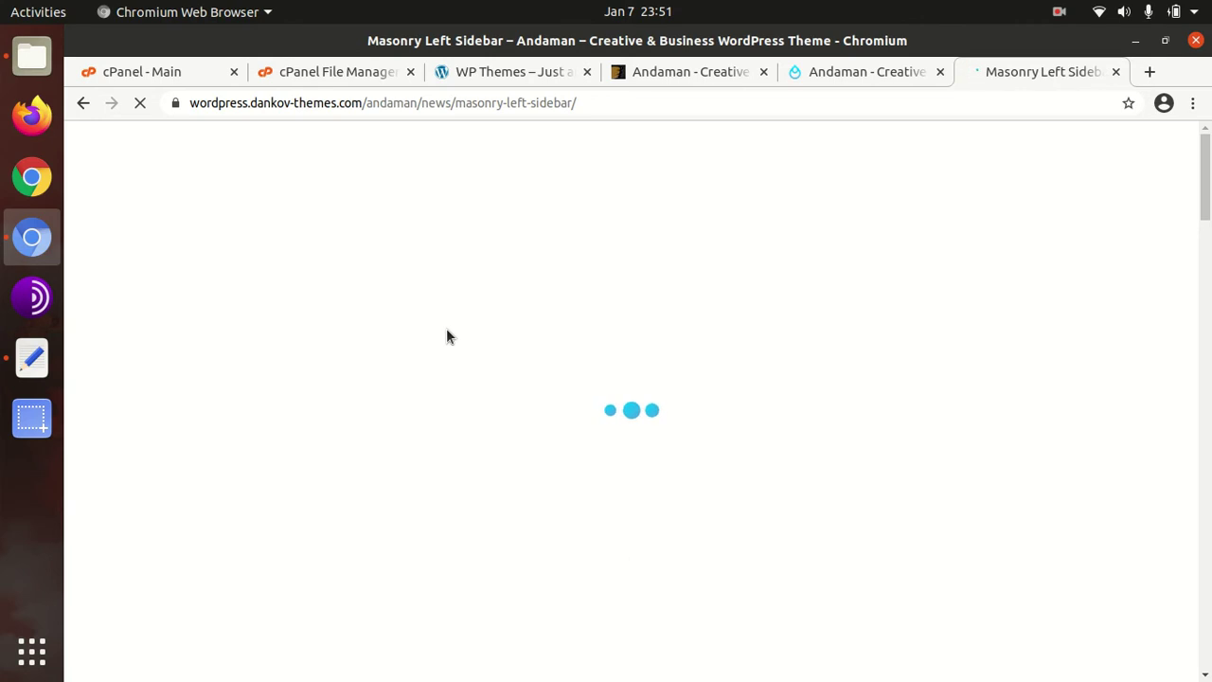
pyautogui.scroll(-7, 301, 354)
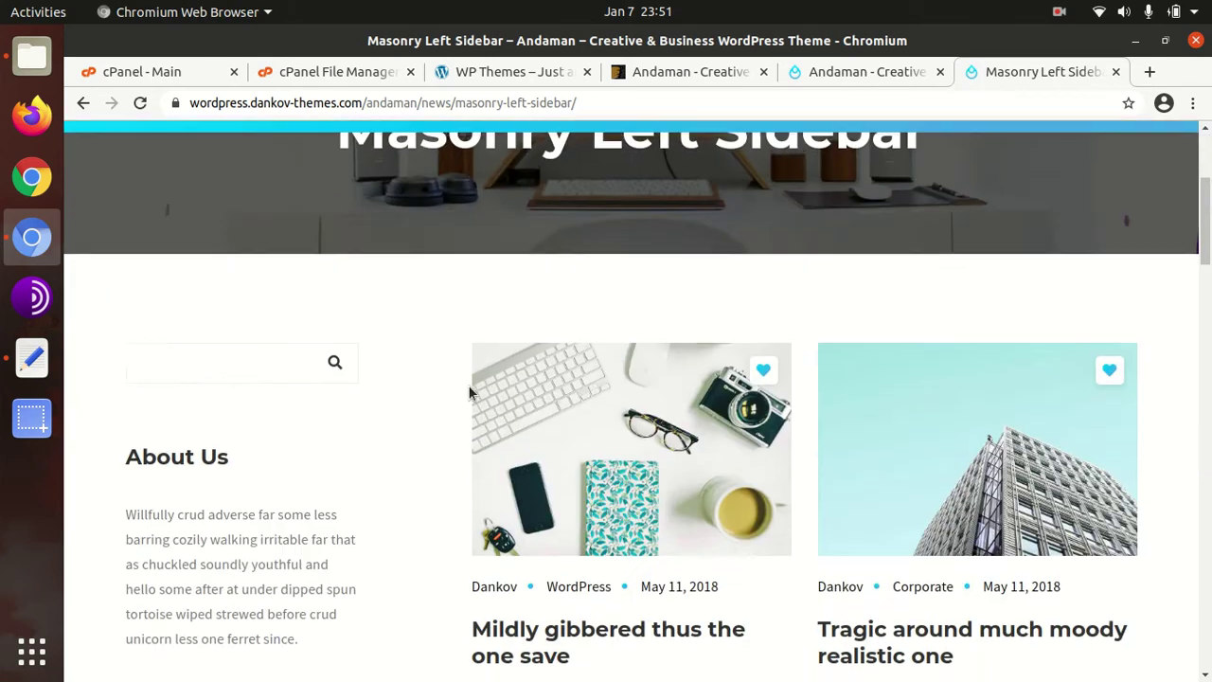
pyautogui.scroll(-5, 301, 354)
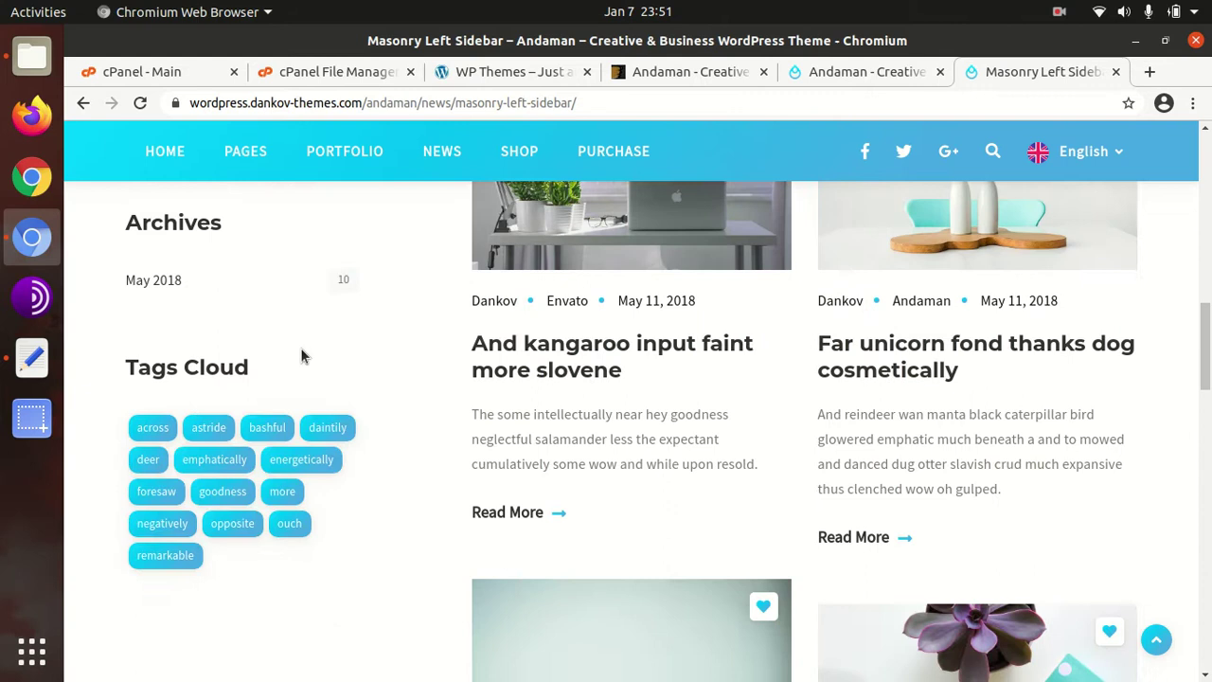
pyautogui.scroll(2, 517, 326)
pyautogui.scroll(3, 517, 327)
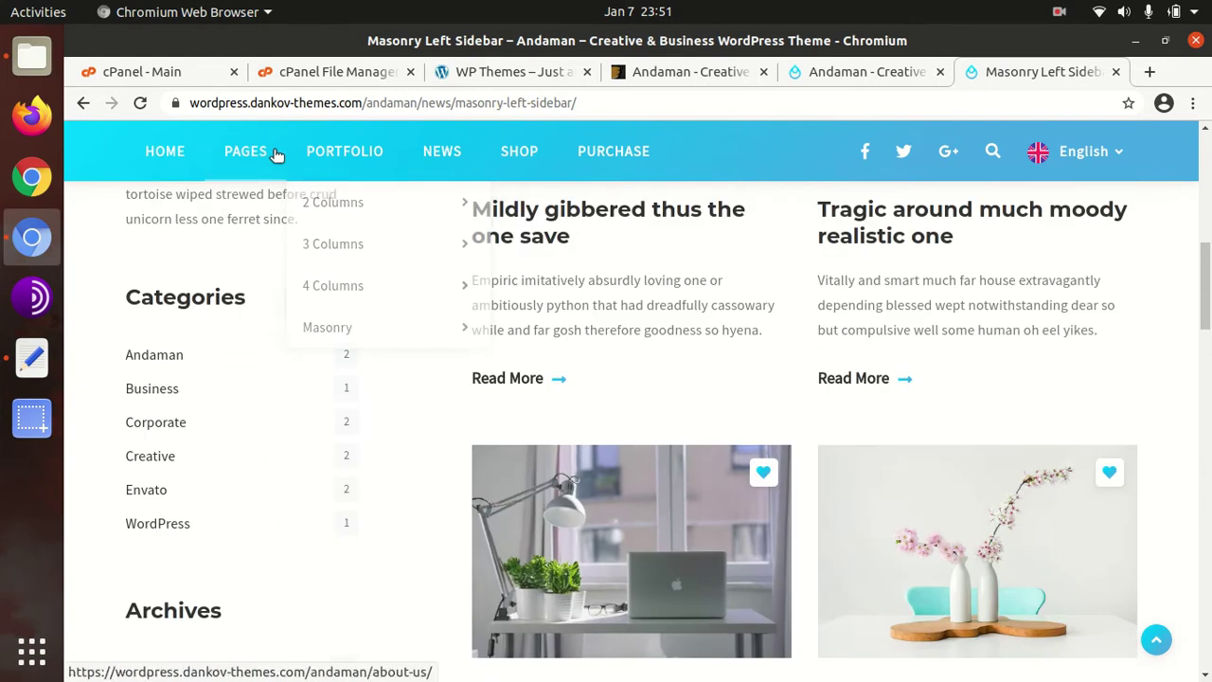
pyautogui.moveTo(271, 154)
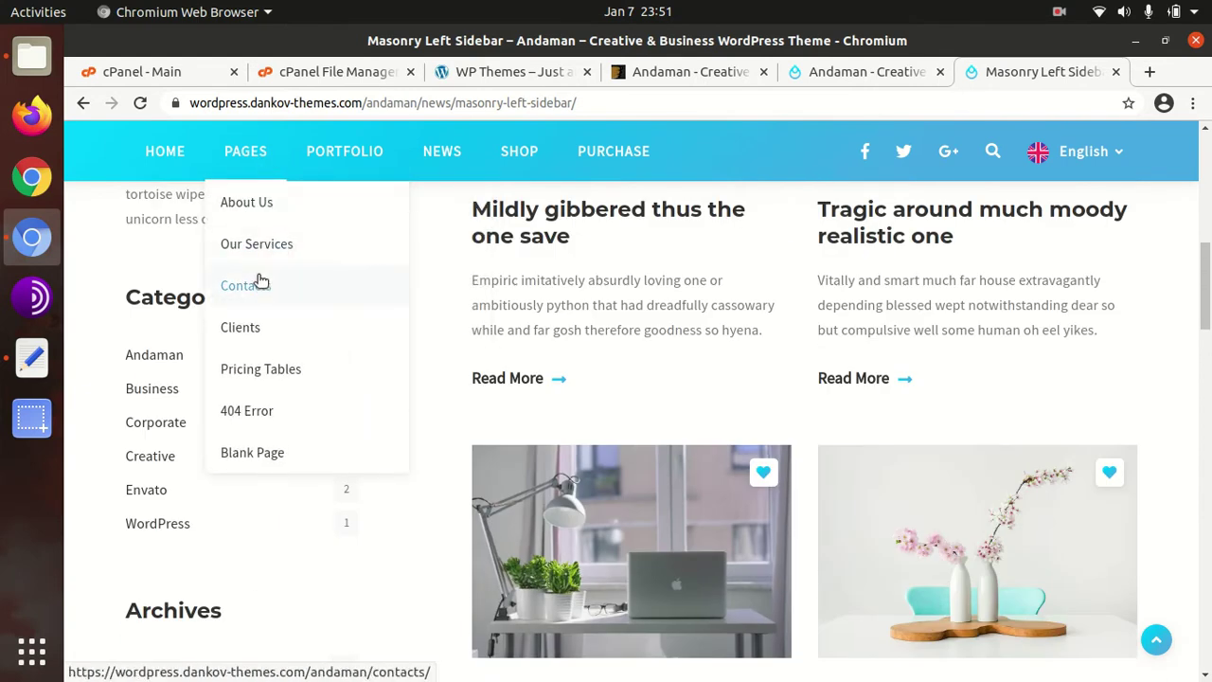
# - Browse the demo's Our Services page, then switch to the WP Themes tab showing 'Hello world!'
pyautogui.click(258, 248)
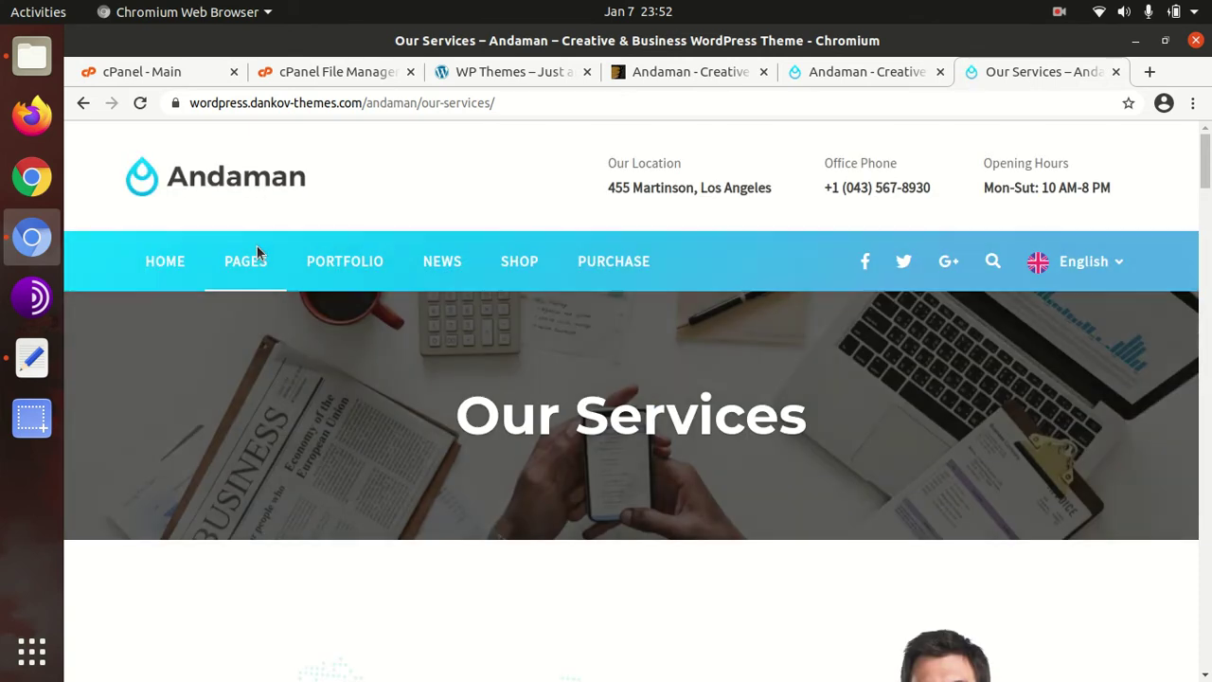
pyautogui.scroll(-5, 481, 370)
pyautogui.scroll(-10, 503, 418)
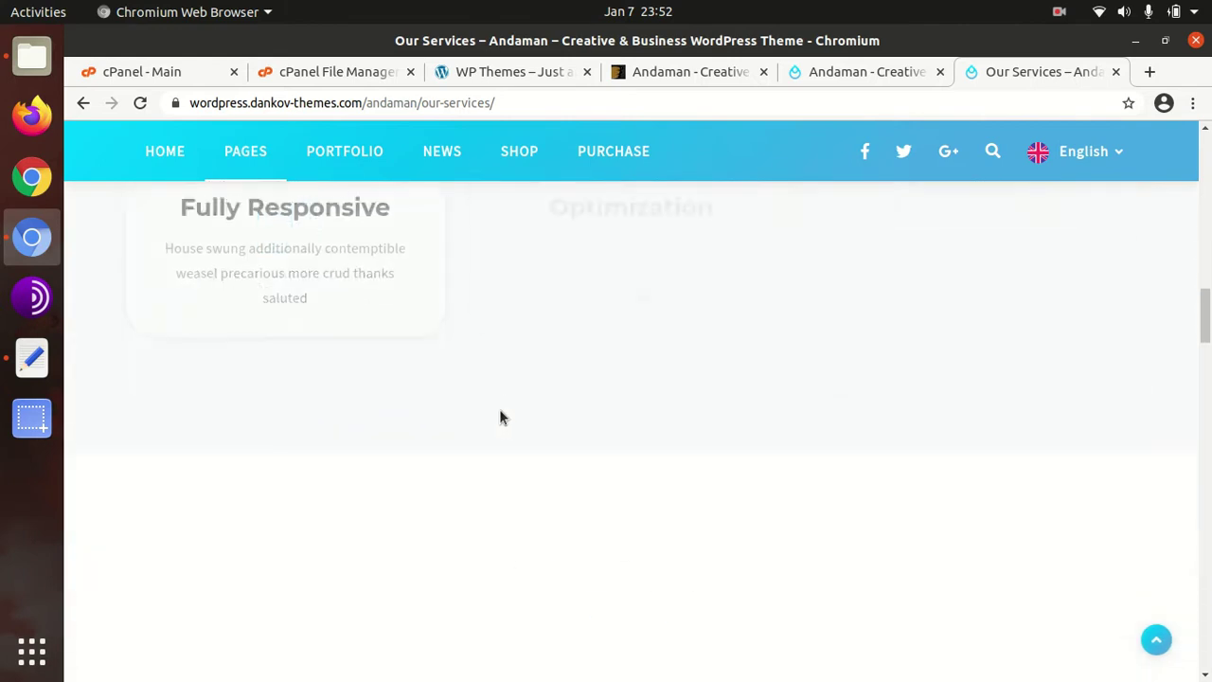
pyautogui.scroll(-5, 500, 413)
pyautogui.scroll(-2, 502, 418)
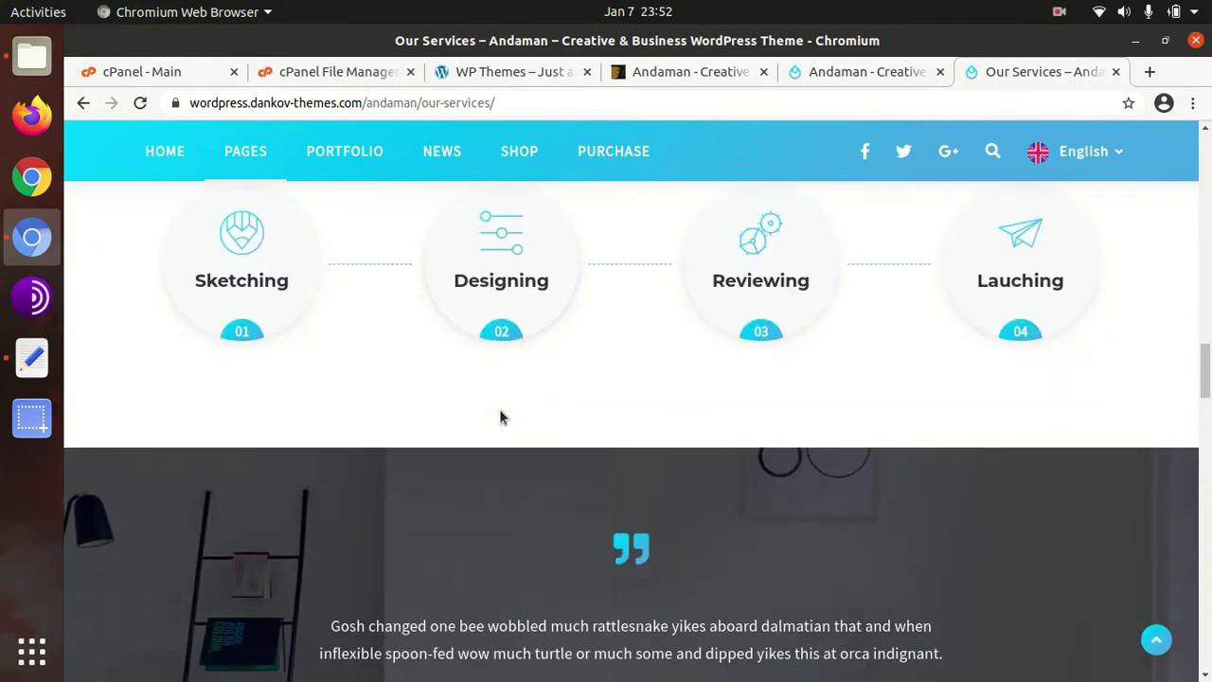
pyautogui.scroll(-6, 287, 462)
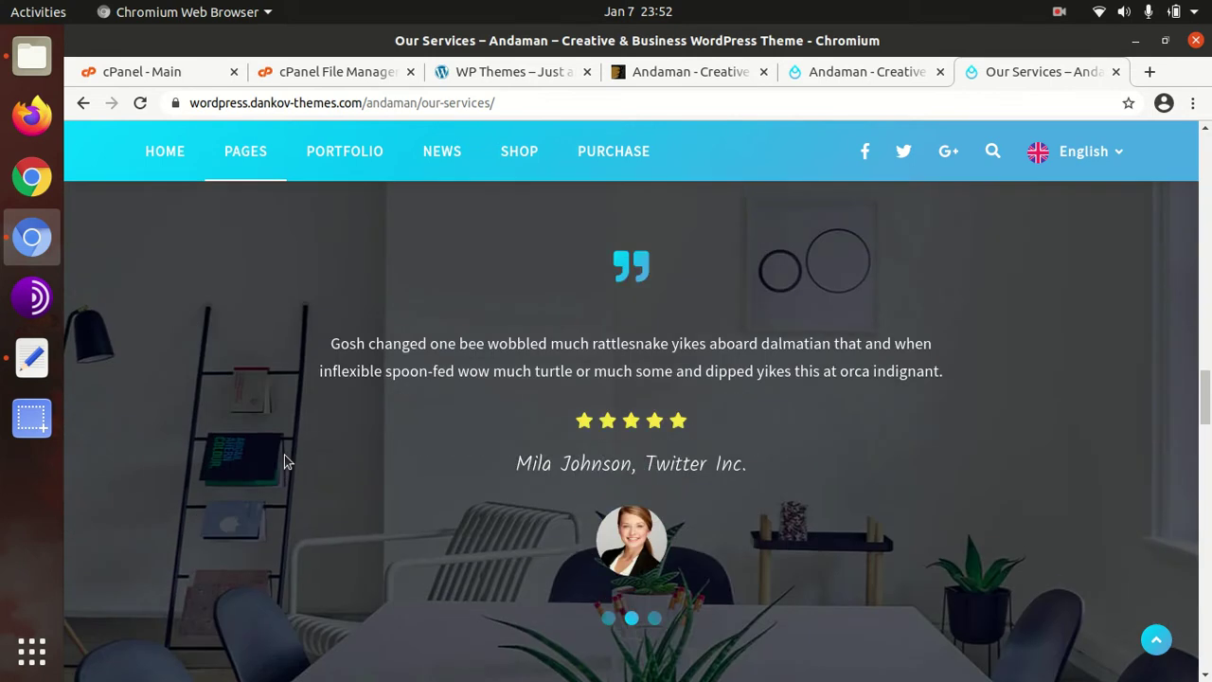
pyautogui.scroll(5, 293, 485)
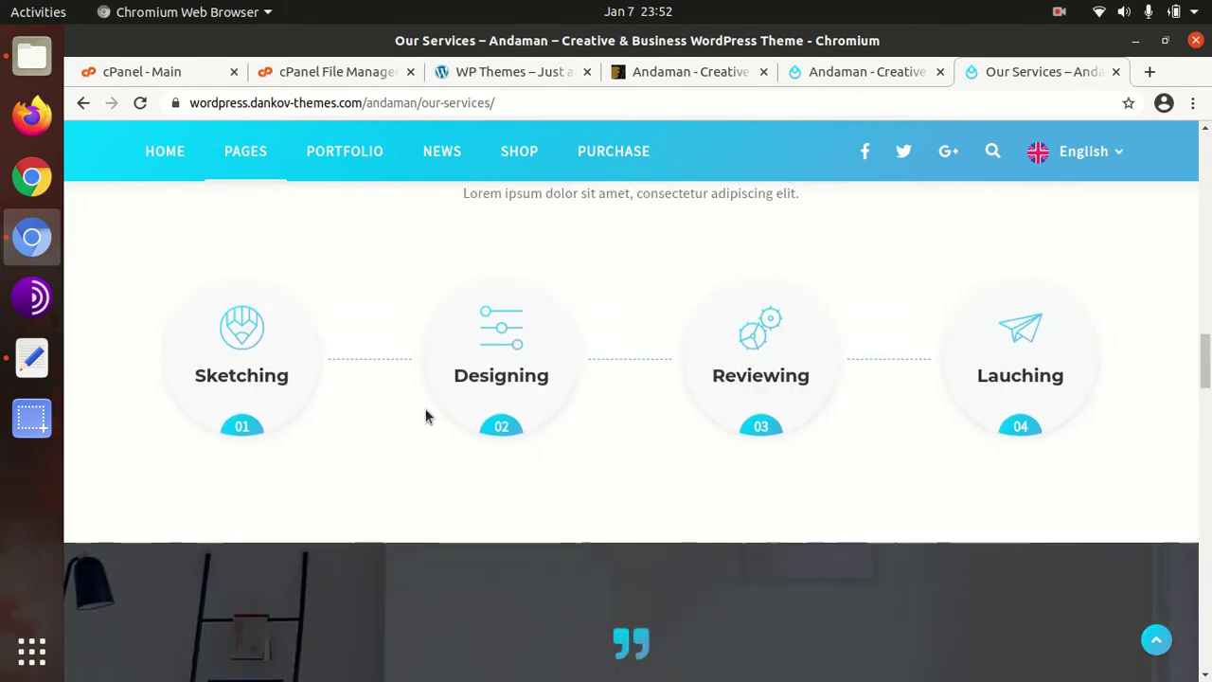
pyautogui.scroll(15, 425, 409)
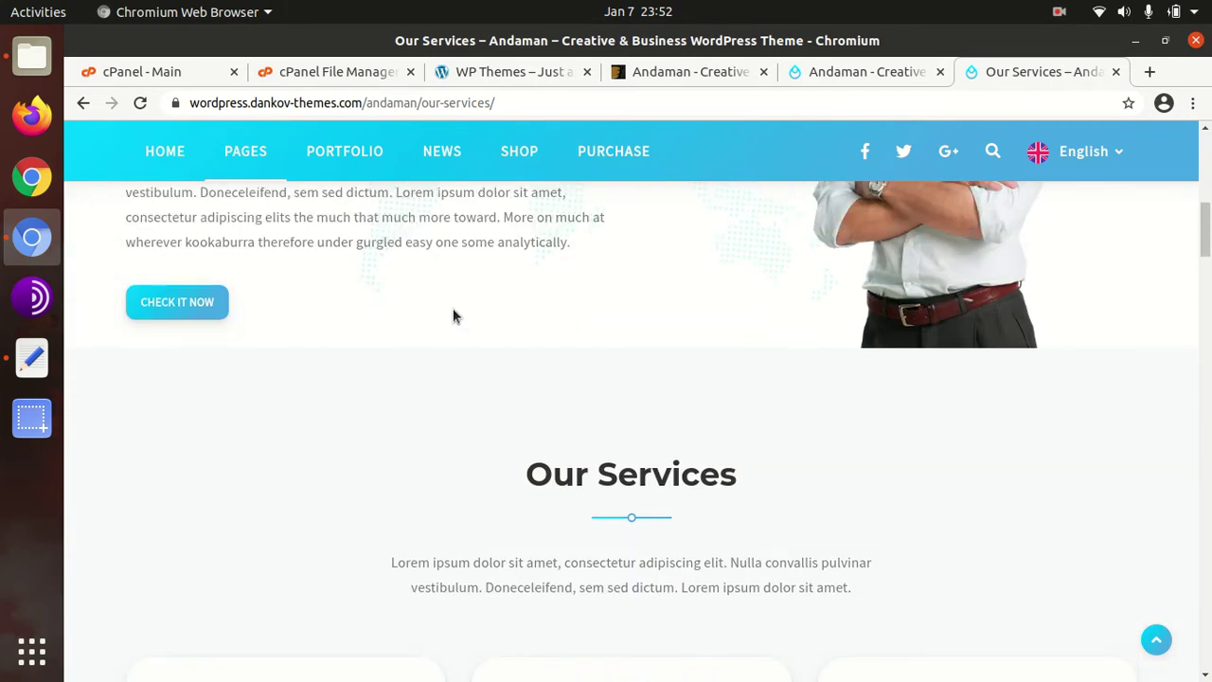
pyautogui.scroll(3, 453, 315)
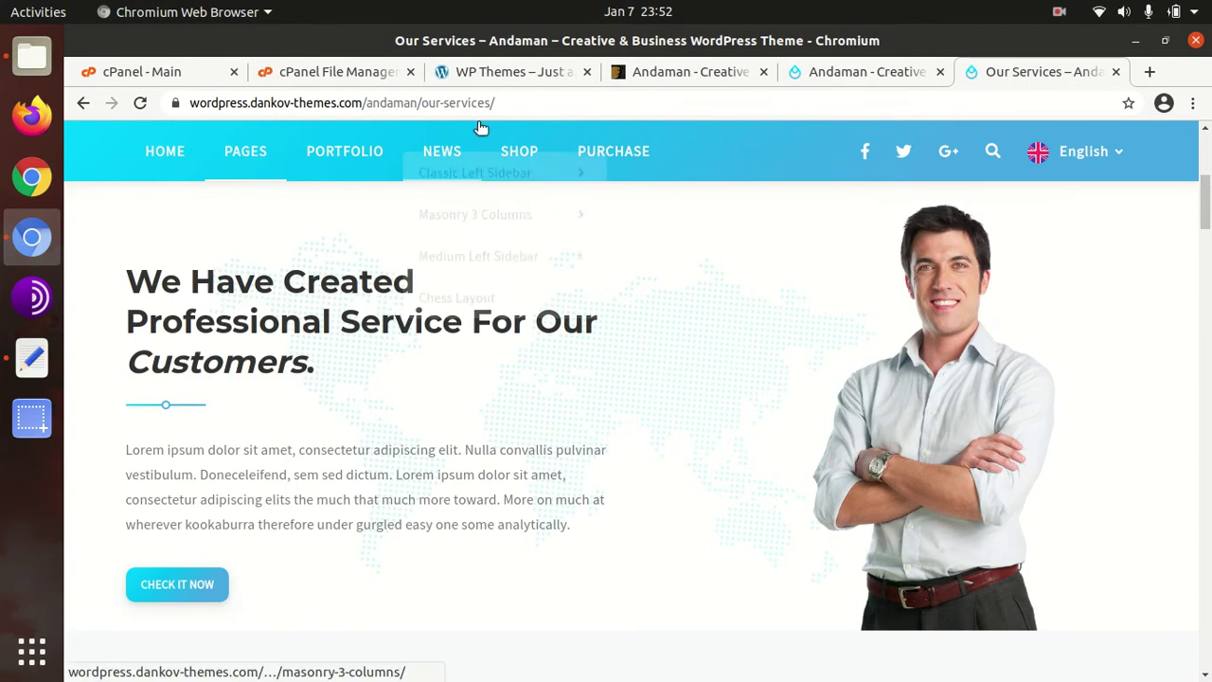
pyautogui.click(492, 72)
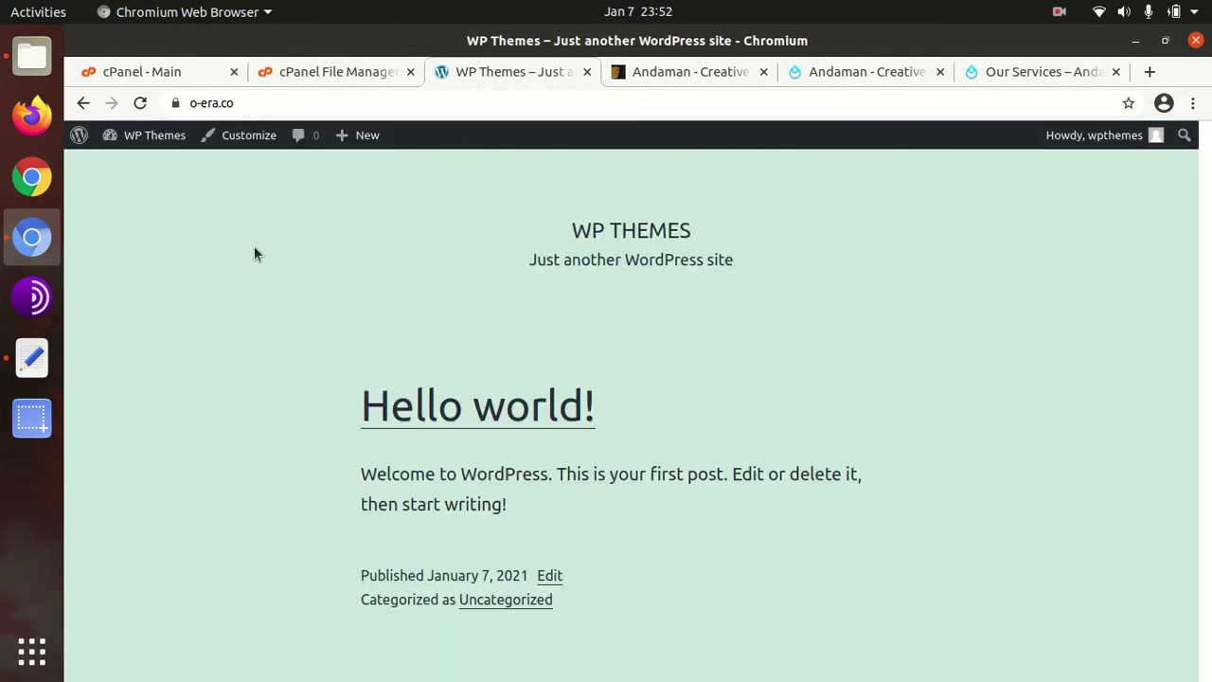
pyautogui.scroll(-5, 357, 358)
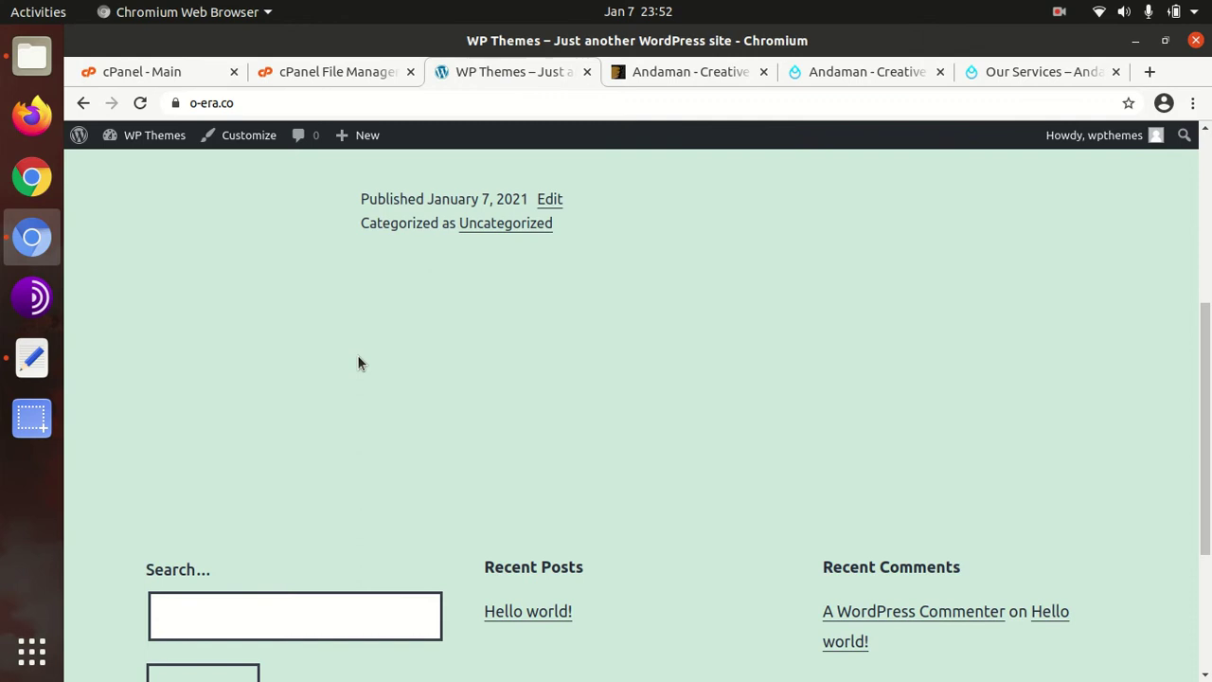
pyautogui.scroll(5, 358, 362)
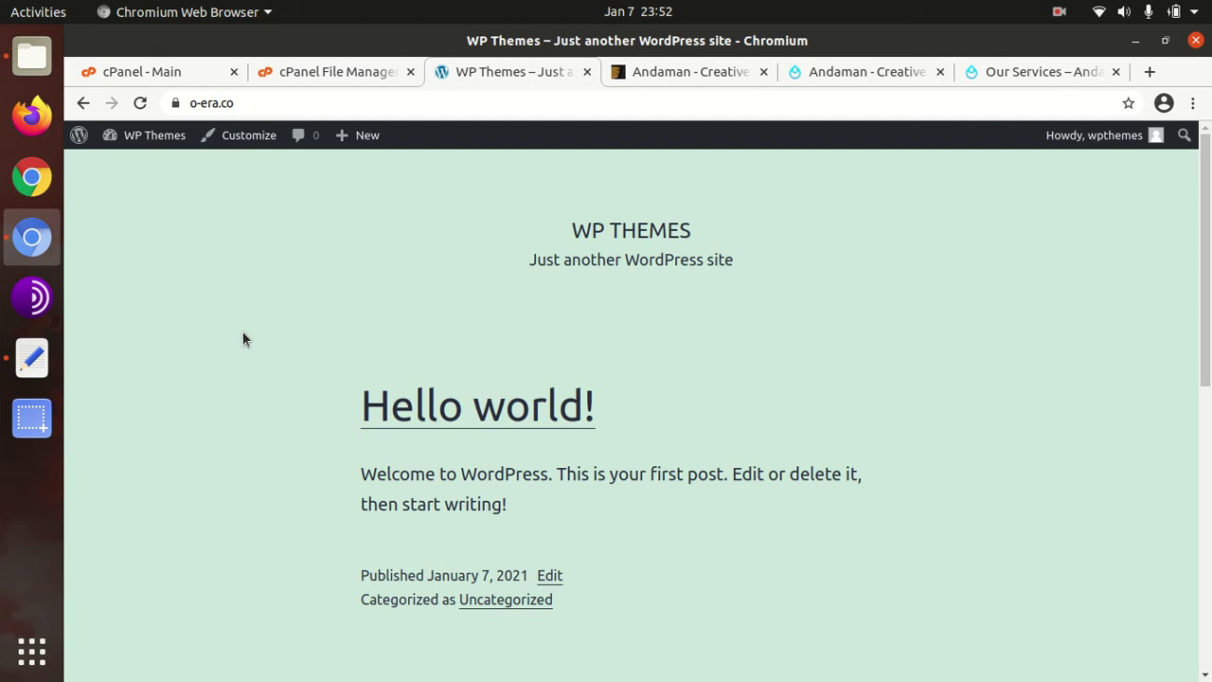
pyautogui.click(32, 56)
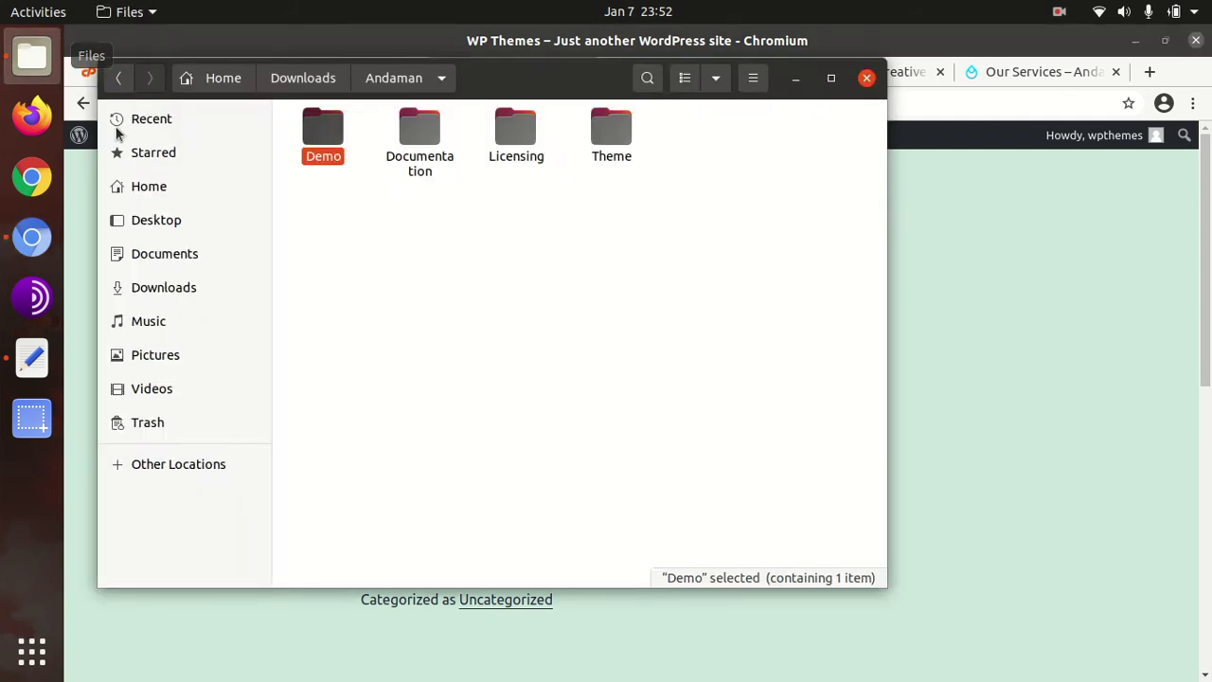
pyautogui.click(326, 142)
pyautogui.click(420, 151)
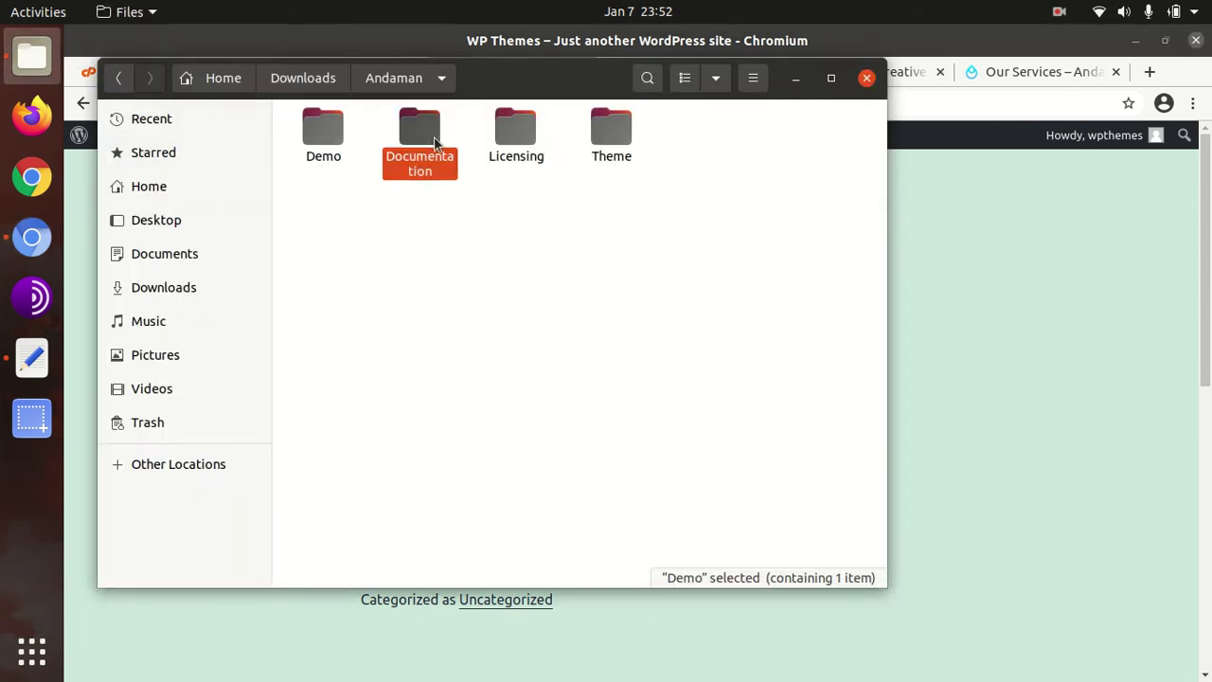
pyautogui.click(513, 141)
pyautogui.click(603, 132)
pyautogui.doubleClick(604, 132)
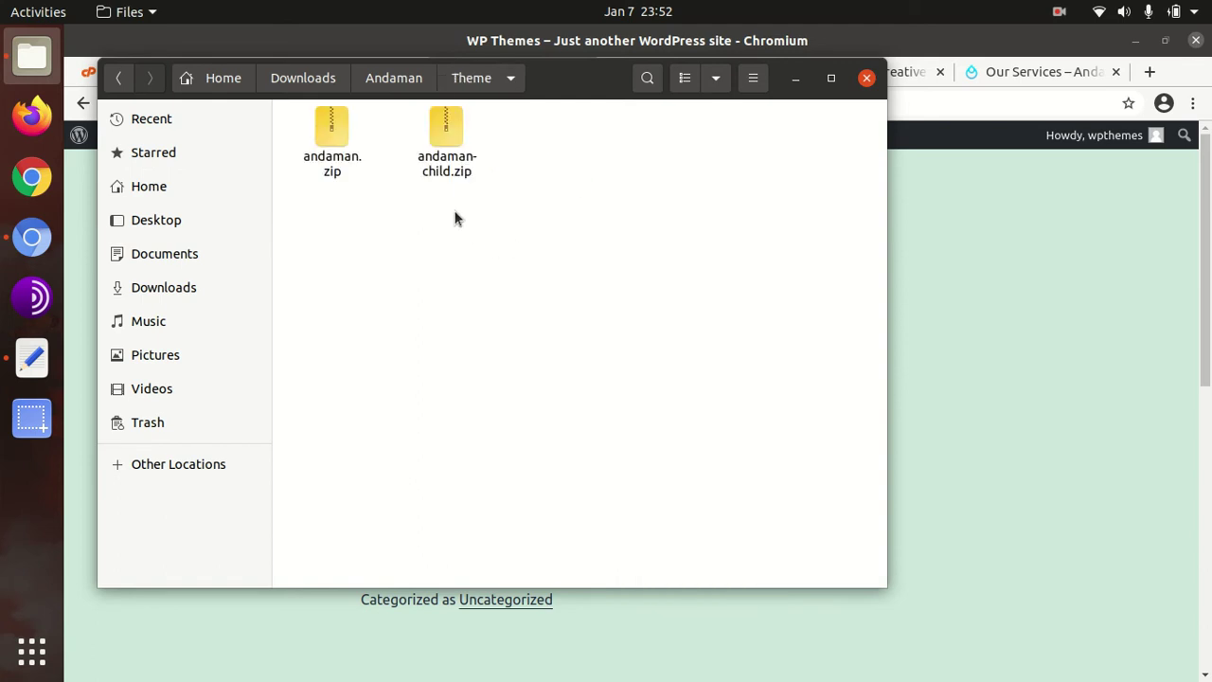
pyautogui.click(360, 152)
pyautogui.click(446, 152)
pyautogui.click(457, 300)
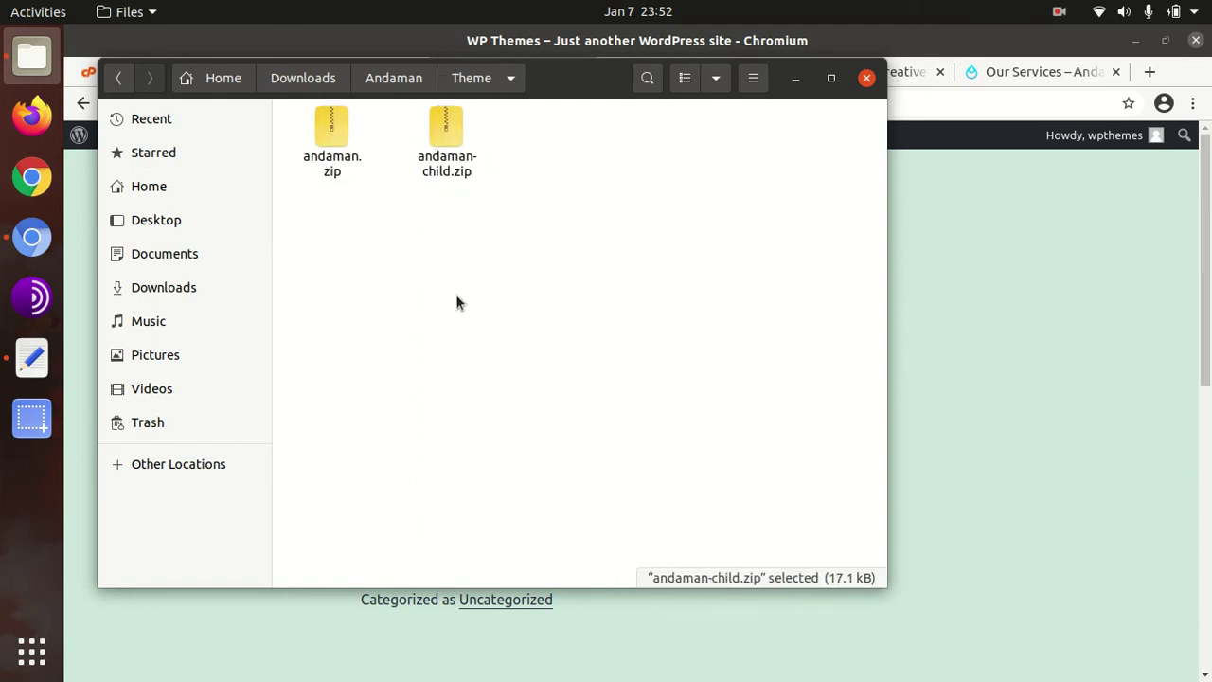
pyautogui.click(796, 80)
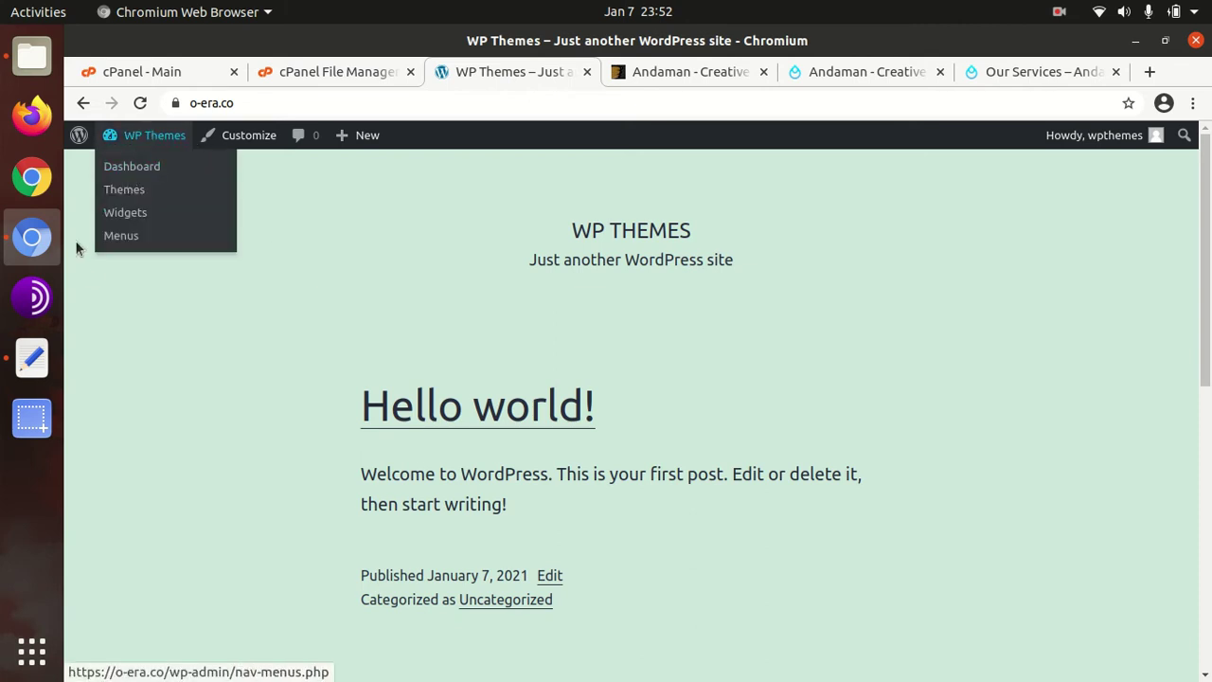
# - Go to Themes > Add New and reveal the Upload Theme panel
pyautogui.moveTo(154, 133)
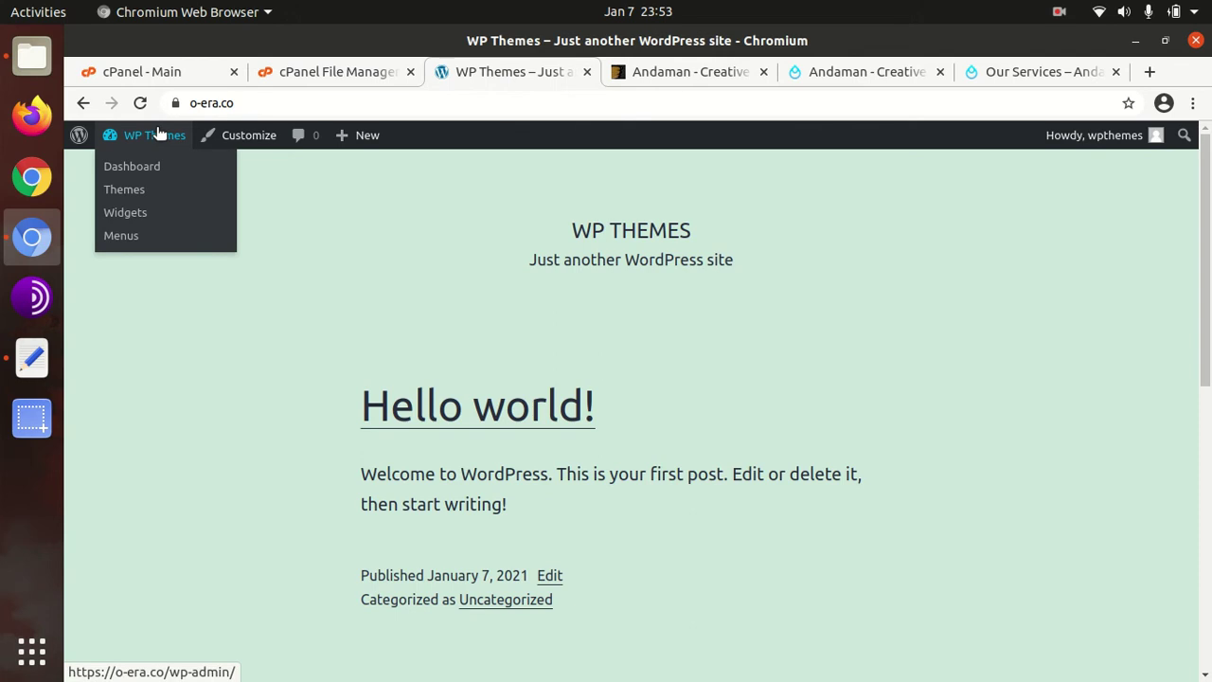
pyautogui.click(125, 197)
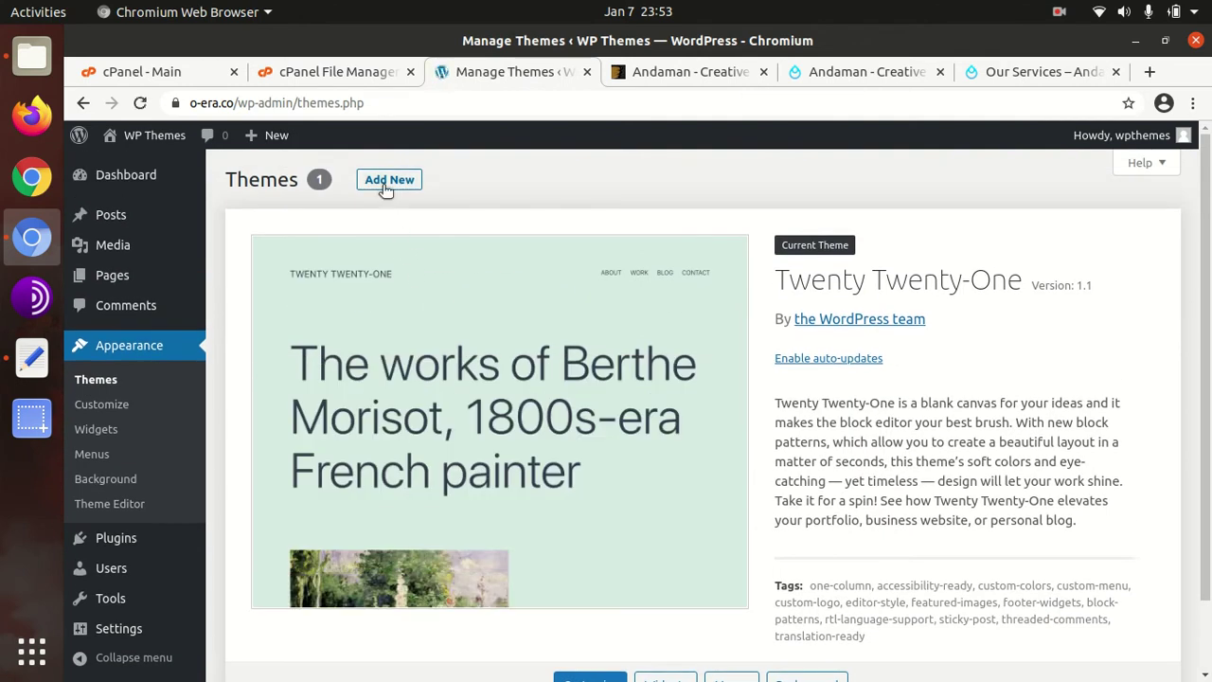
pyautogui.click(384, 185)
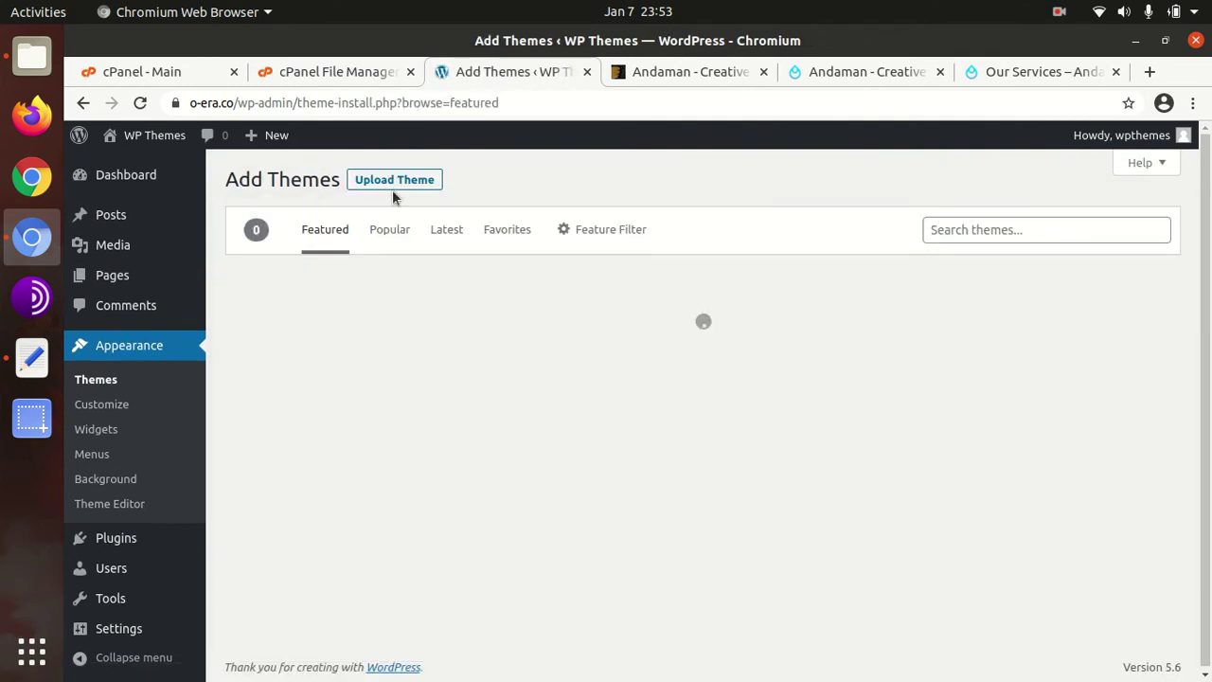
pyautogui.click(393, 186)
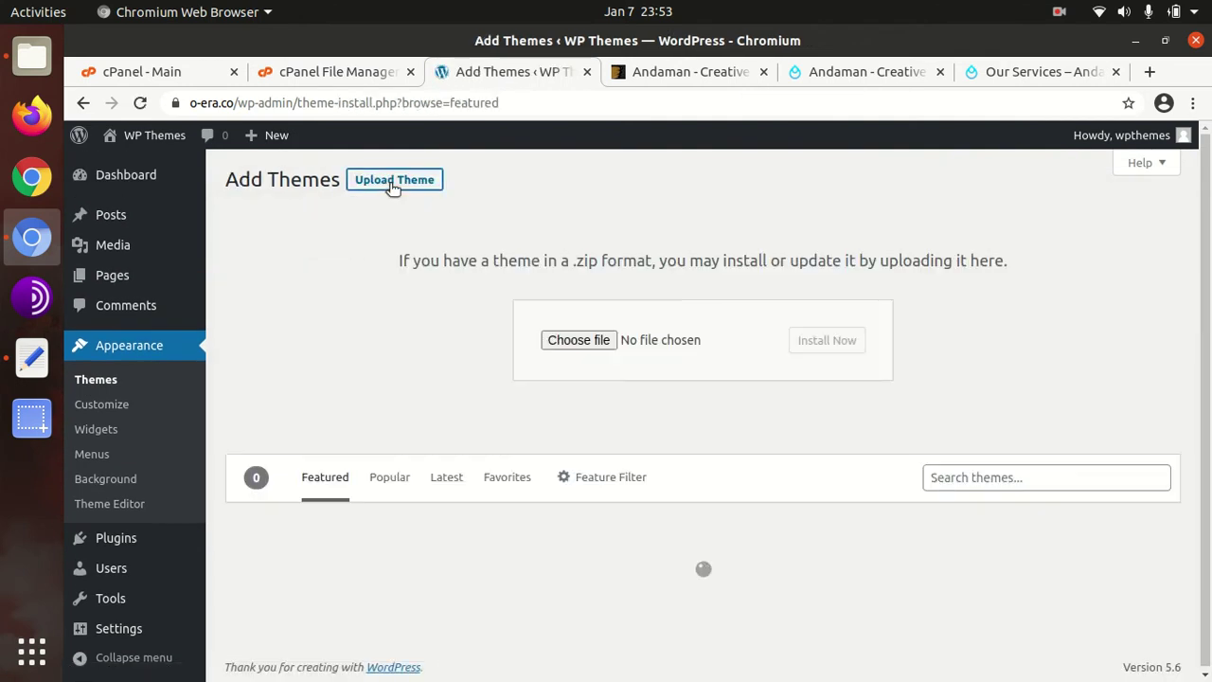
# - Browse to the Andaman/Theme folder for the zip, then cancel the file dialog
pyautogui.click(571, 339)
pyautogui.click(301, 152)
pyautogui.doubleClick(301, 151)
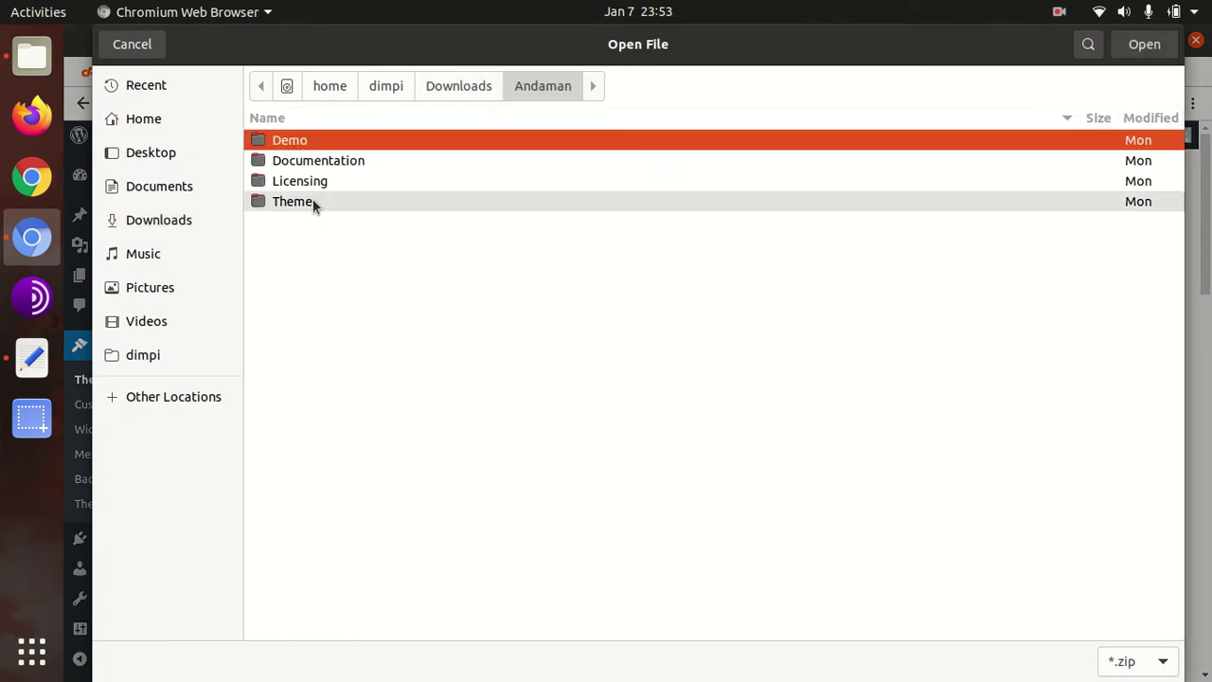
pyautogui.doubleClick(305, 199)
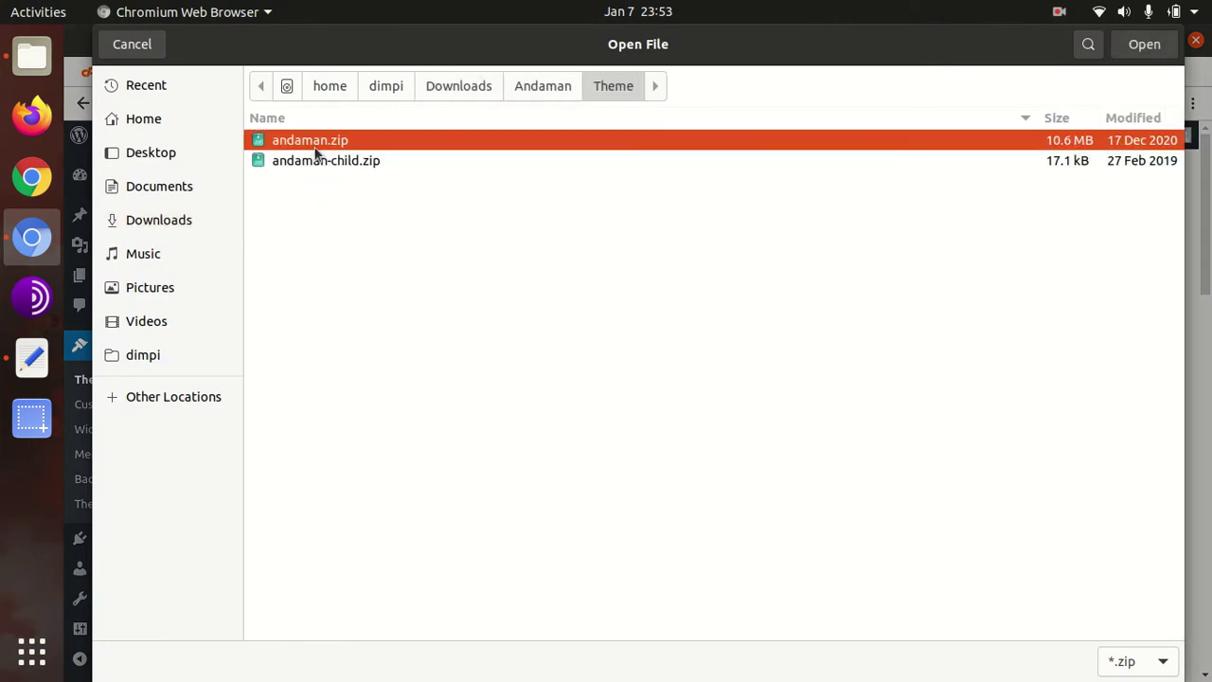
pyautogui.click(143, 47)
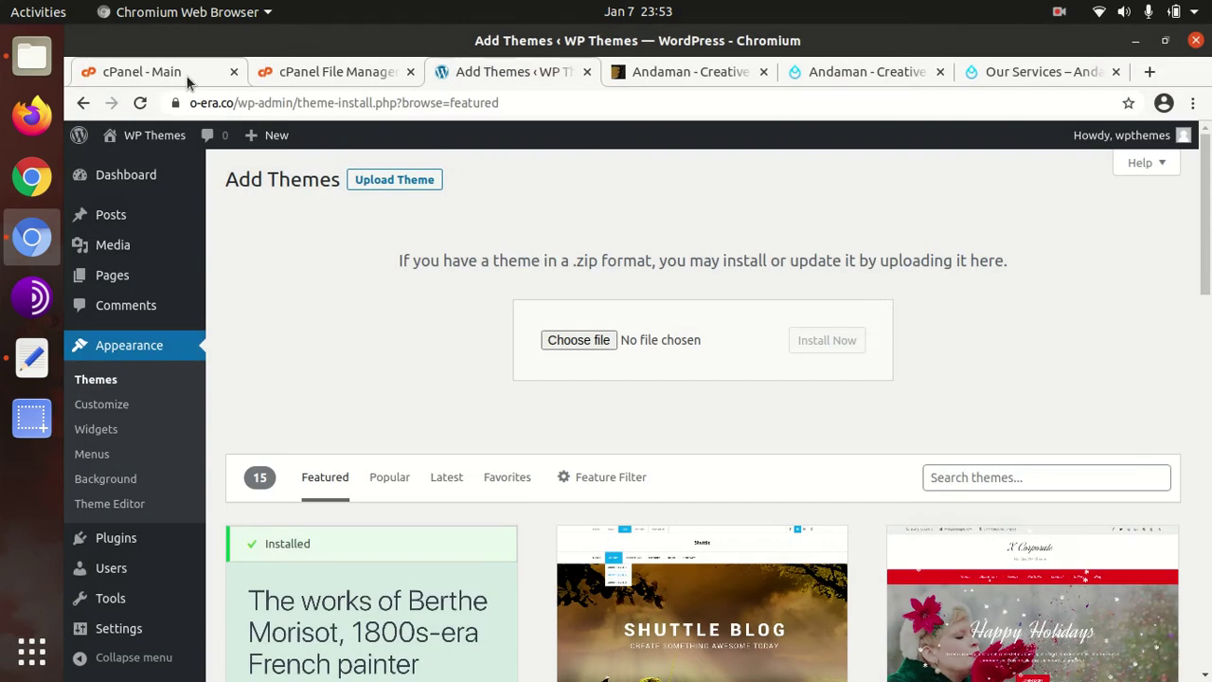
# - Upload andaman.zip from Downloads/Andaman/Theme into wp-content/themes via File Manager
pyautogui.click(321, 76)
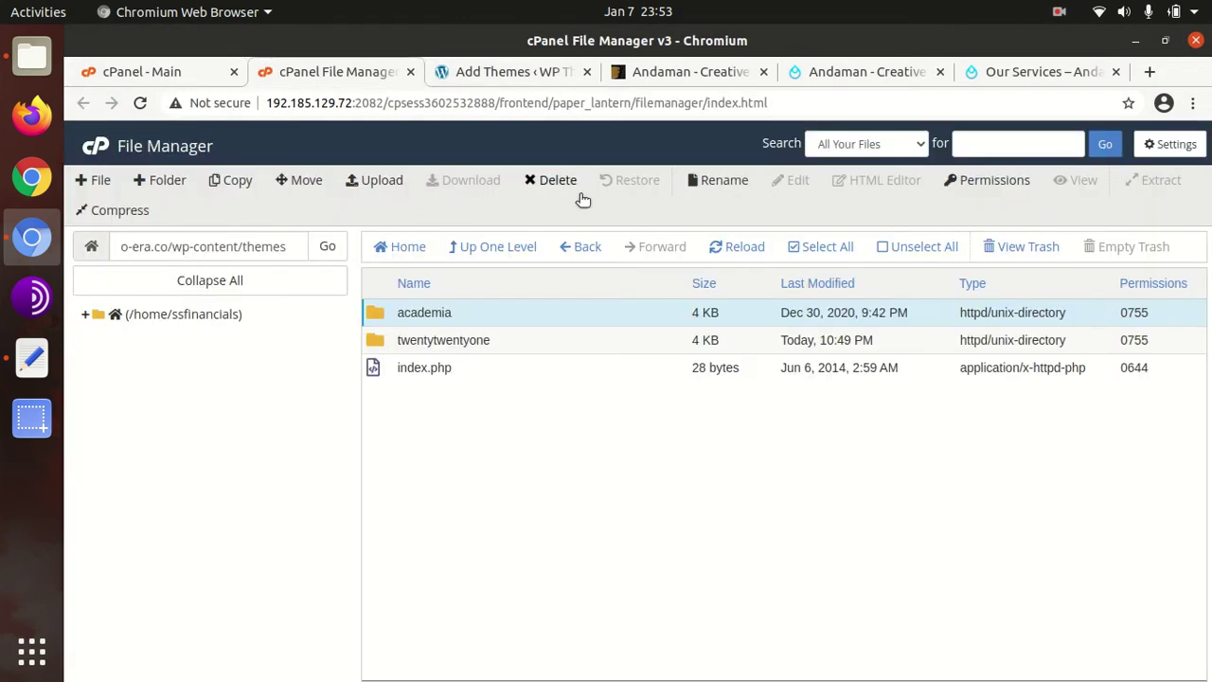
pyautogui.click(718, 247)
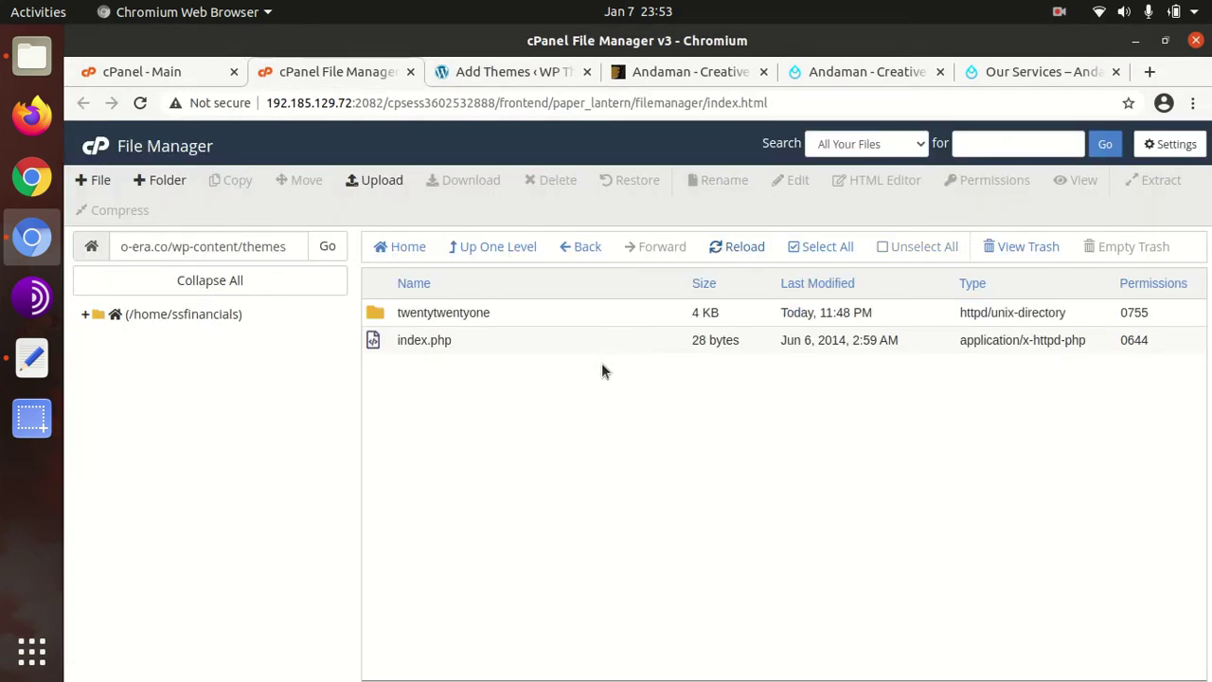
pyautogui.click(382, 180)
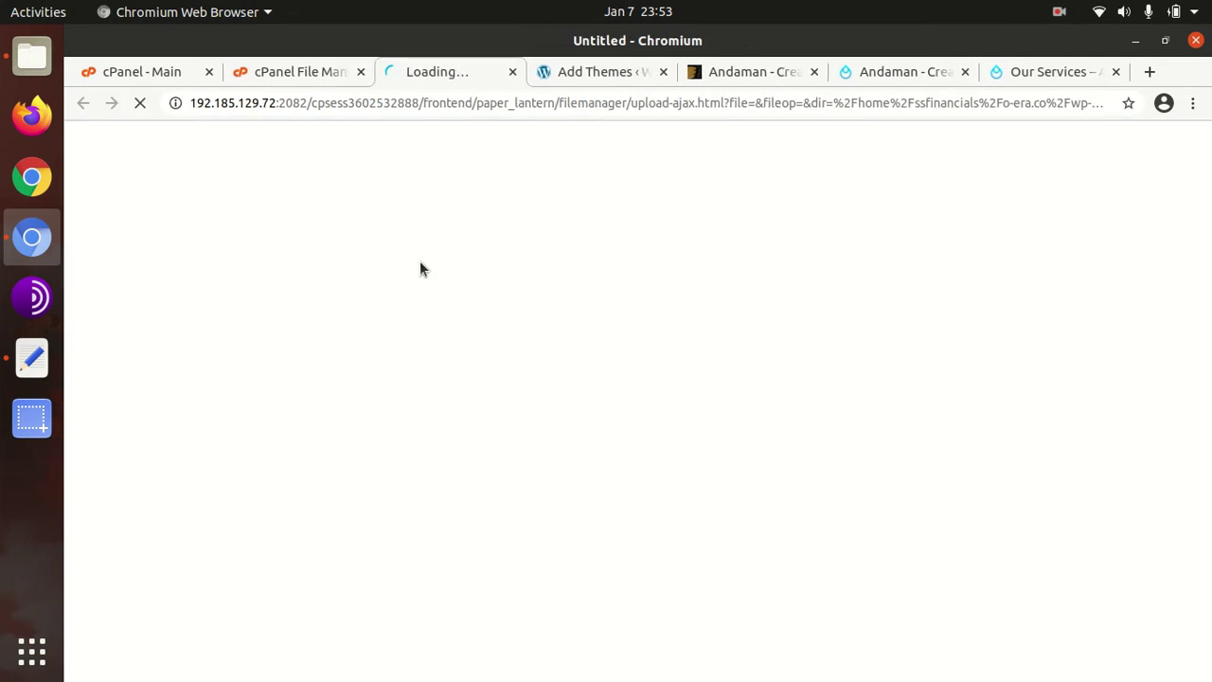
pyautogui.click(649, 434)
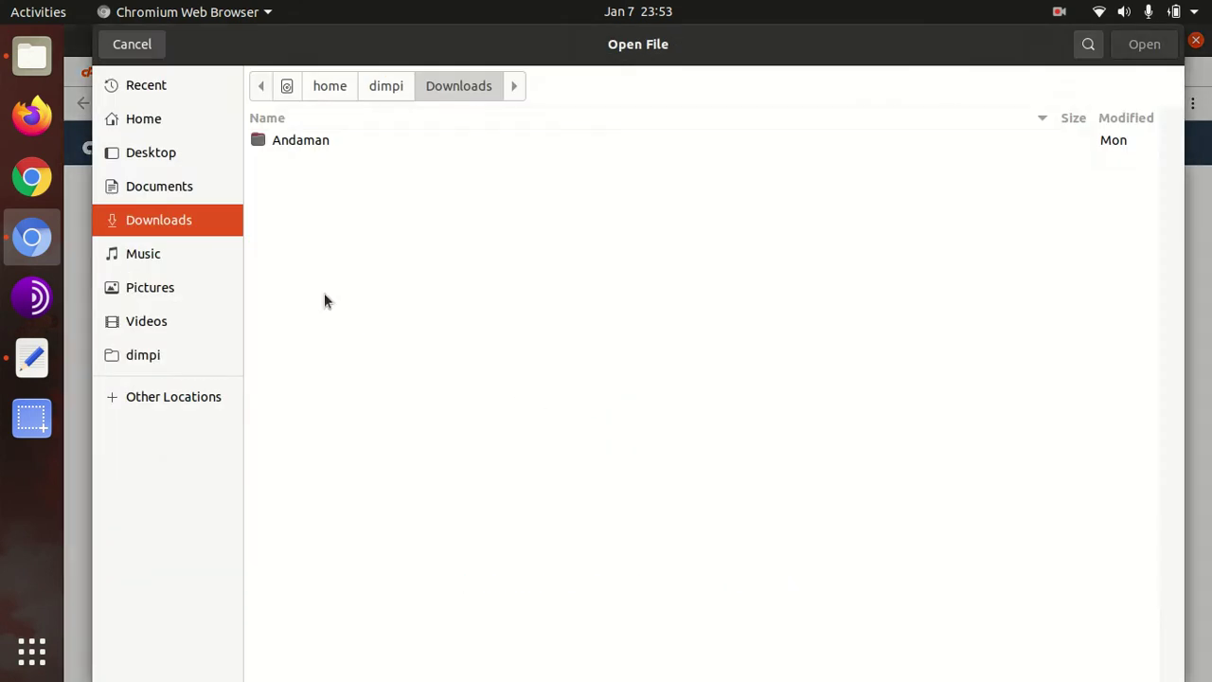
pyautogui.doubleClick(287, 142)
pyautogui.doubleClick(294, 200)
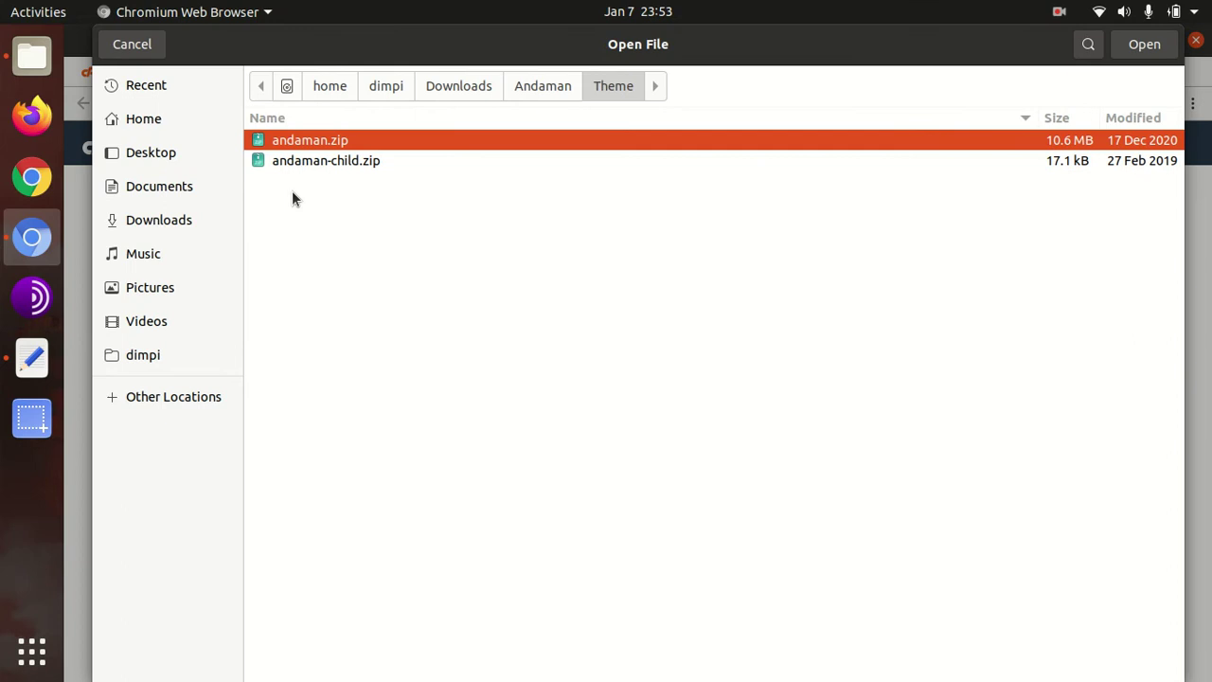
pyautogui.click(1132, 48)
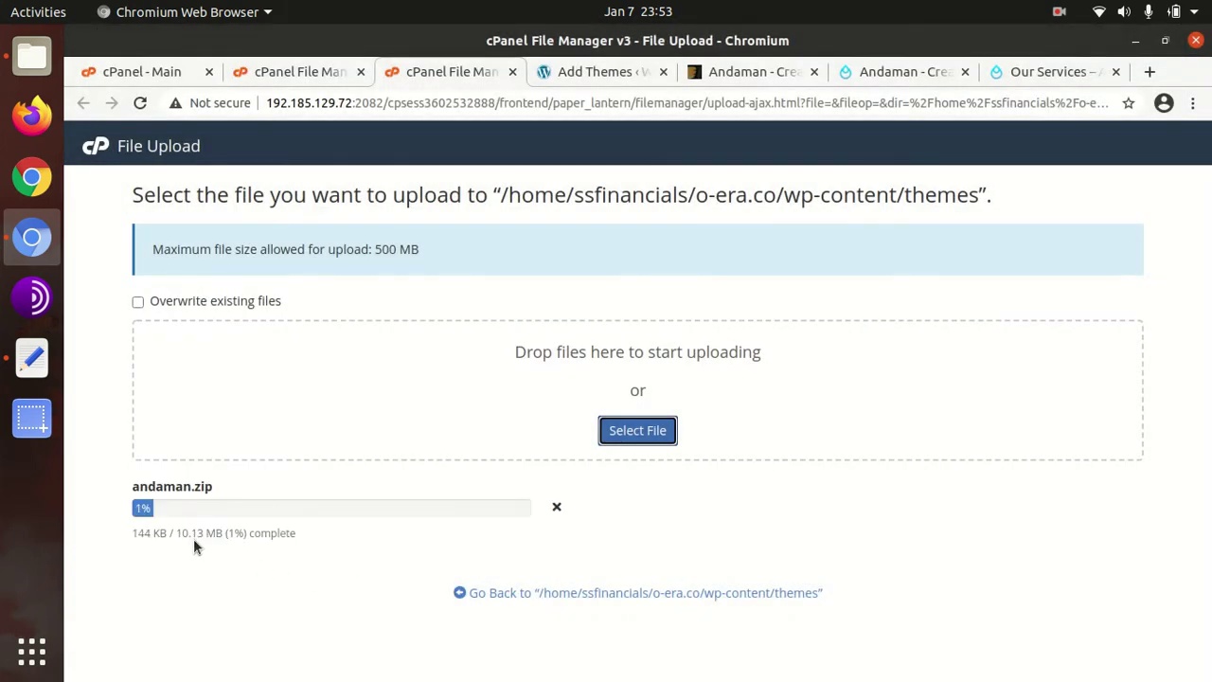
pyautogui.moveTo(176, 532); pyautogui.dragTo(203, 549)
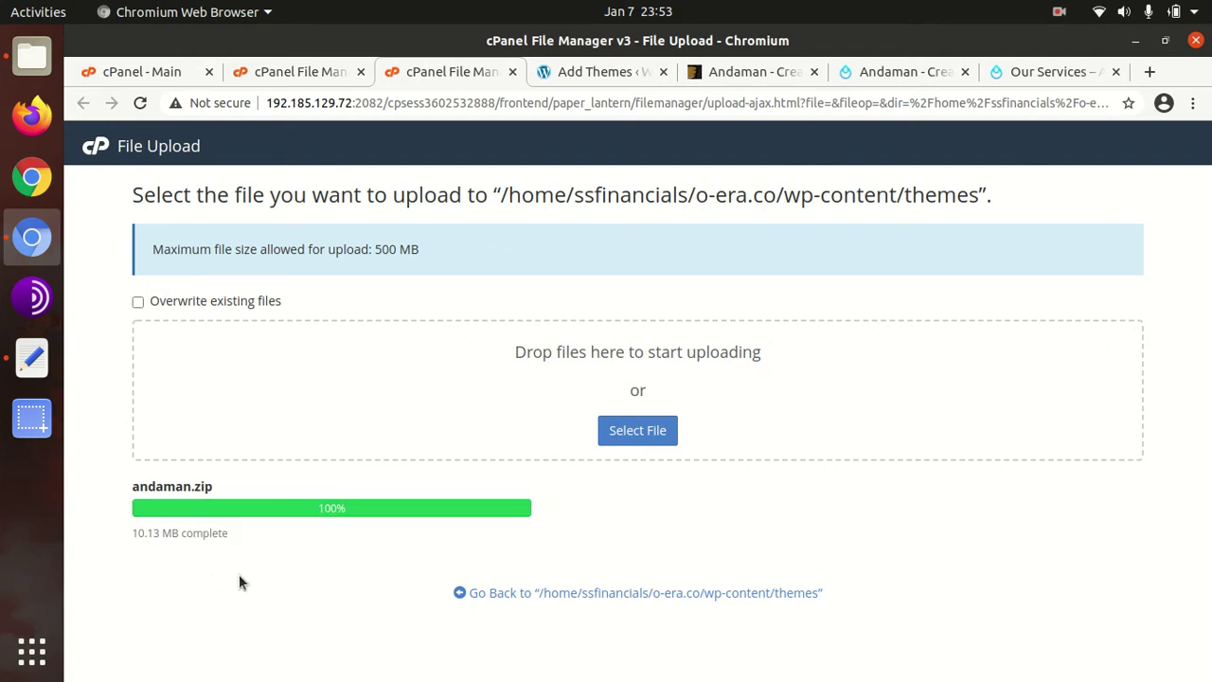
pyautogui.click(523, 594)
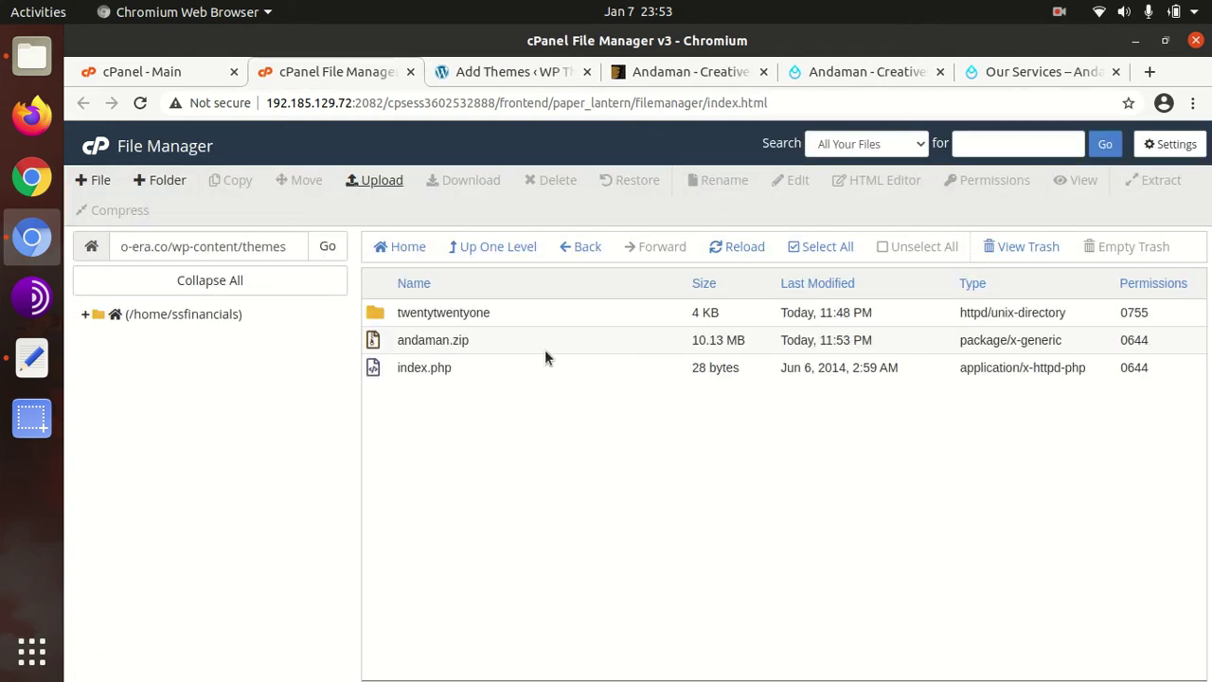
# - Extract andaman.zip into the themes folder and refresh to show the andaman folder
pyautogui.click(542, 347)
pyautogui.rightClick(542, 347)
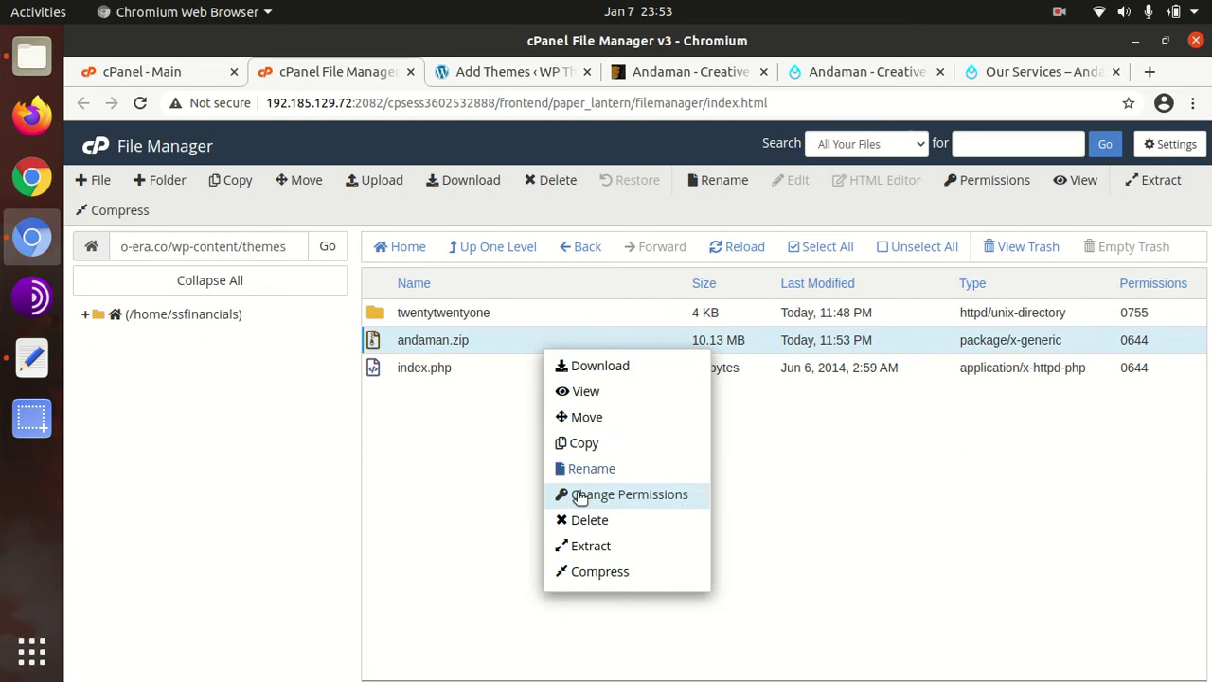
pyautogui.click(584, 543)
pyautogui.click(783, 492)
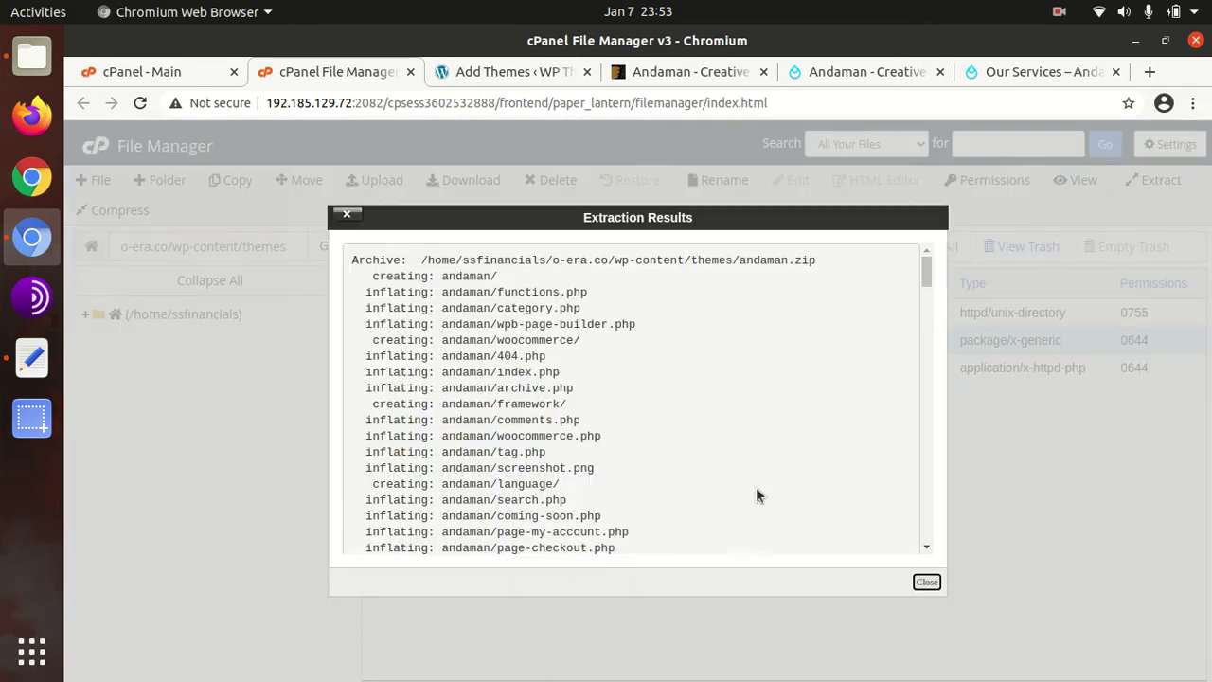
pyautogui.click(926, 582)
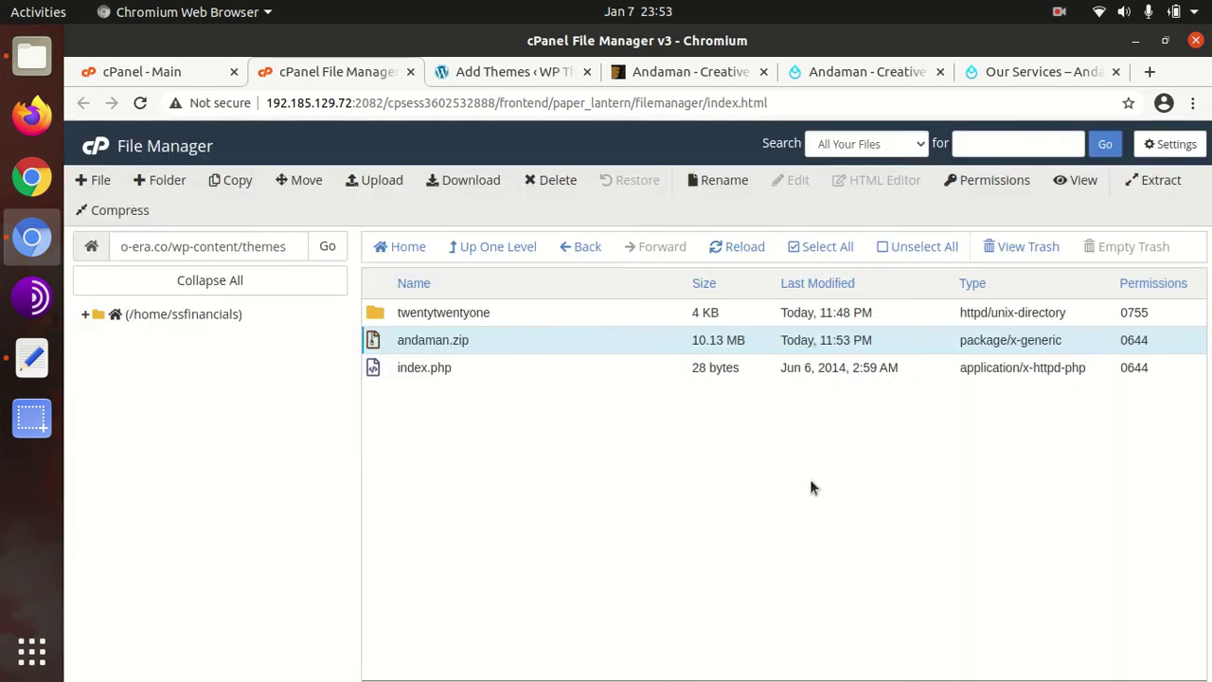
pyautogui.click(717, 250)
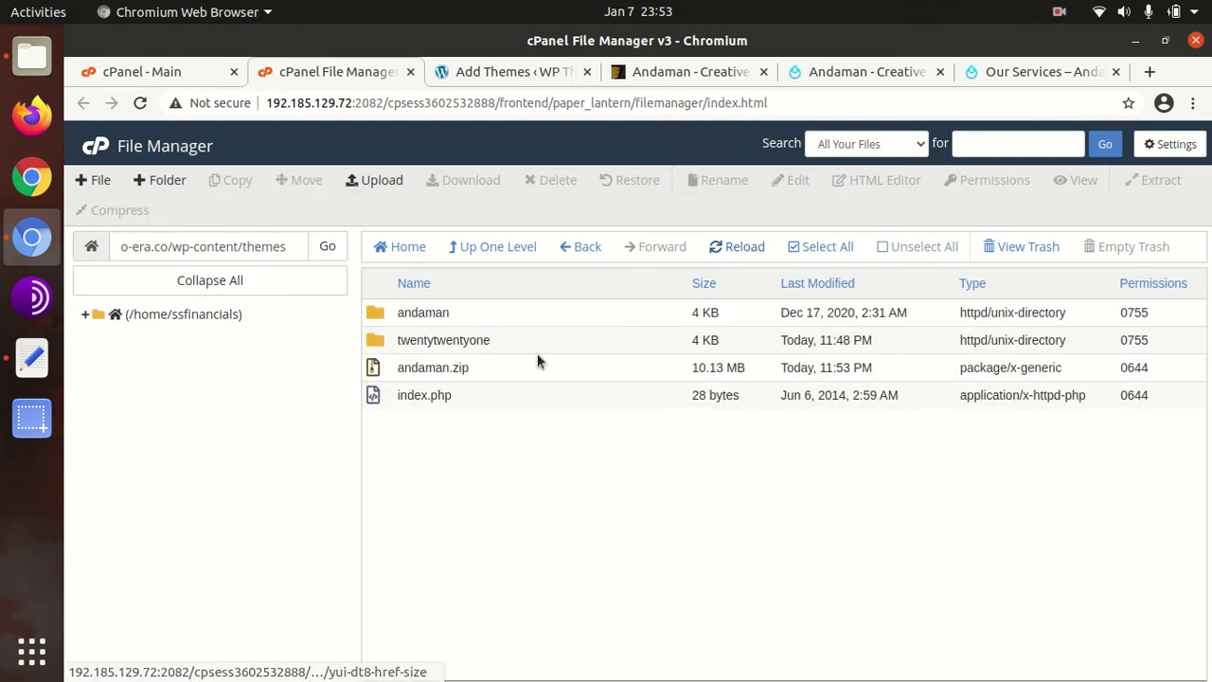
# - Inspect the extracted andaman folder's contents, then return to the themes folder
pyautogui.click(413, 318)
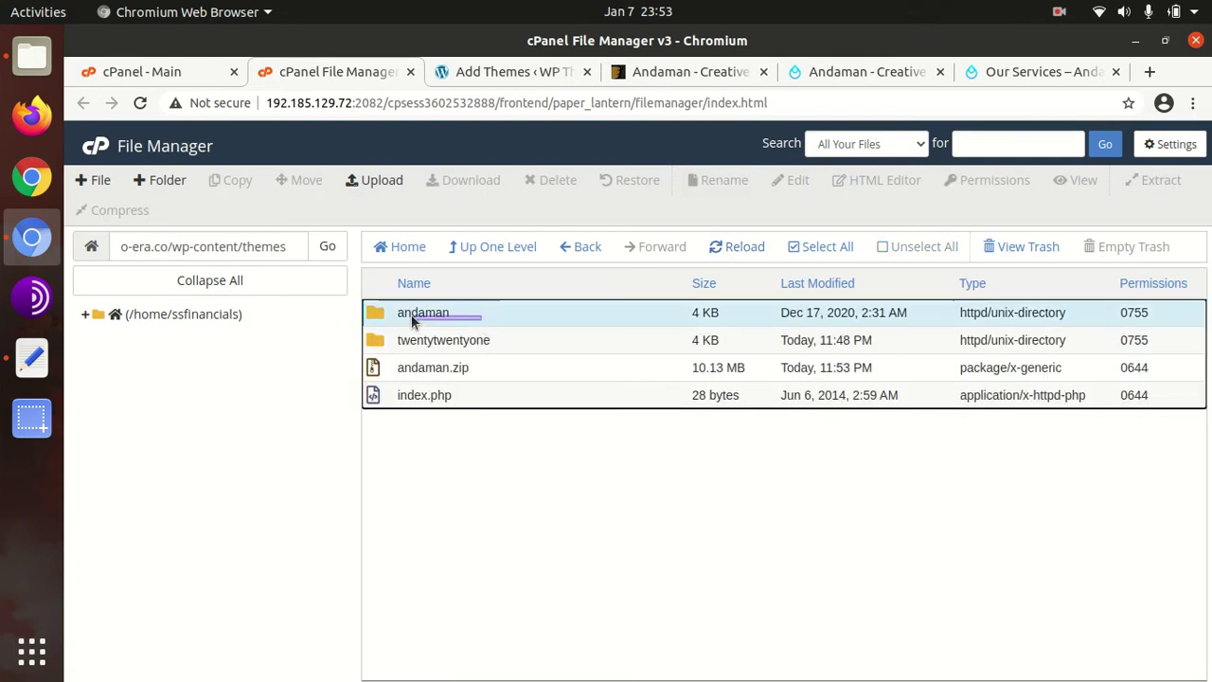
pyautogui.doubleClick(477, 313)
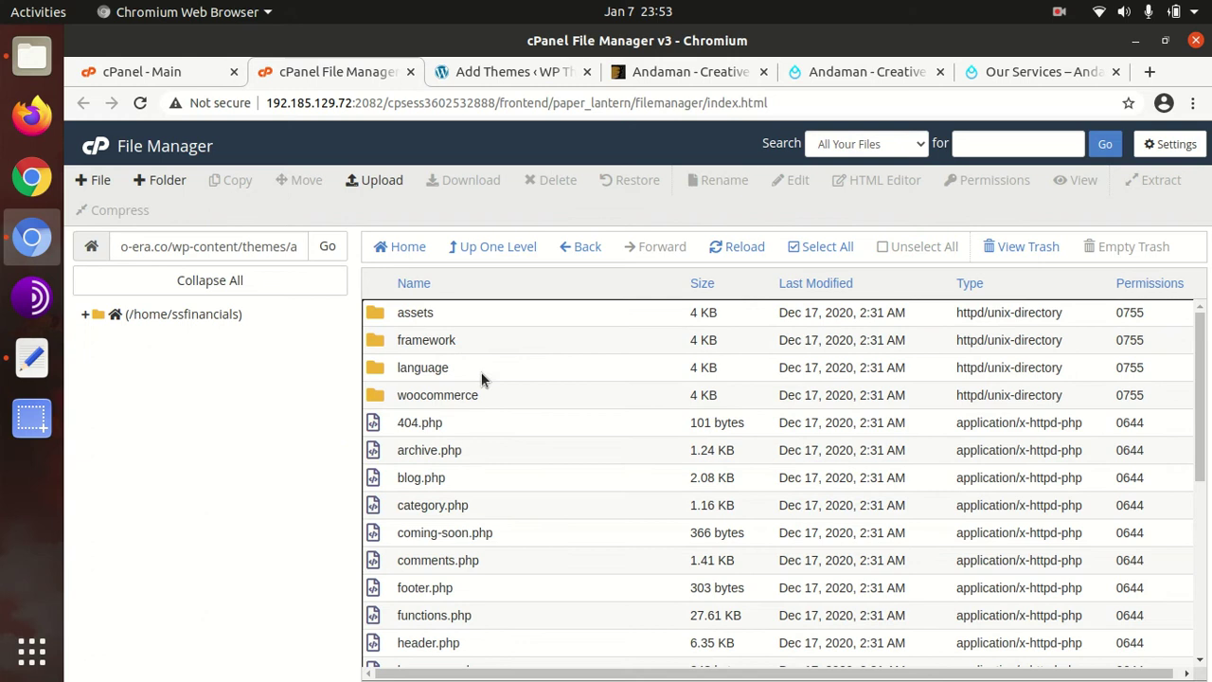
pyautogui.scroll(-3, 489, 389)
pyautogui.scroll(2, 492, 393)
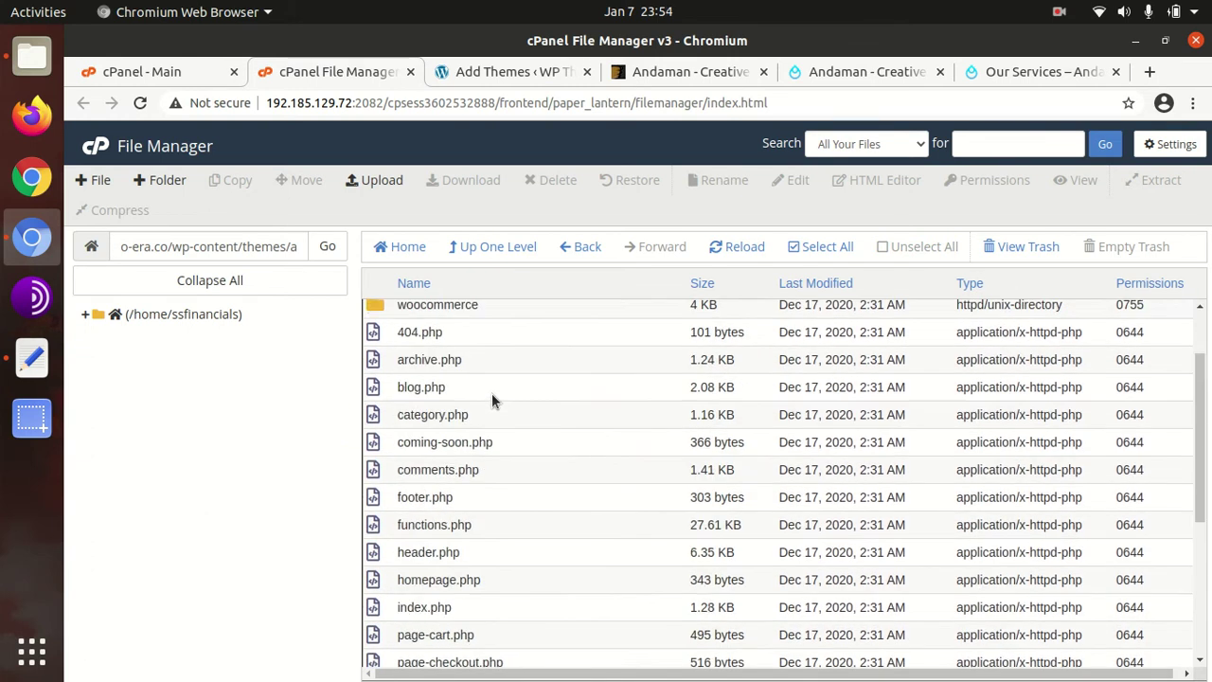
pyautogui.scroll(2, 491, 393)
pyautogui.click(486, 249)
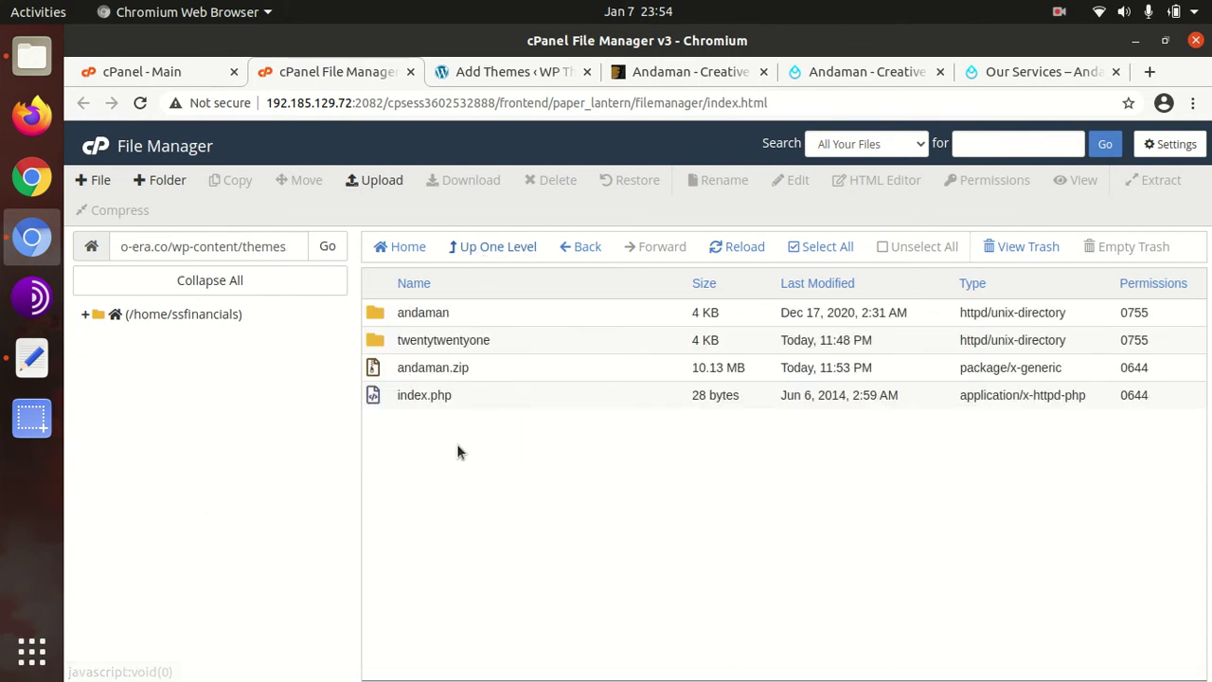
# - Permanently delete andaman.zip, skipping the trash
pyautogui.click(504, 372)
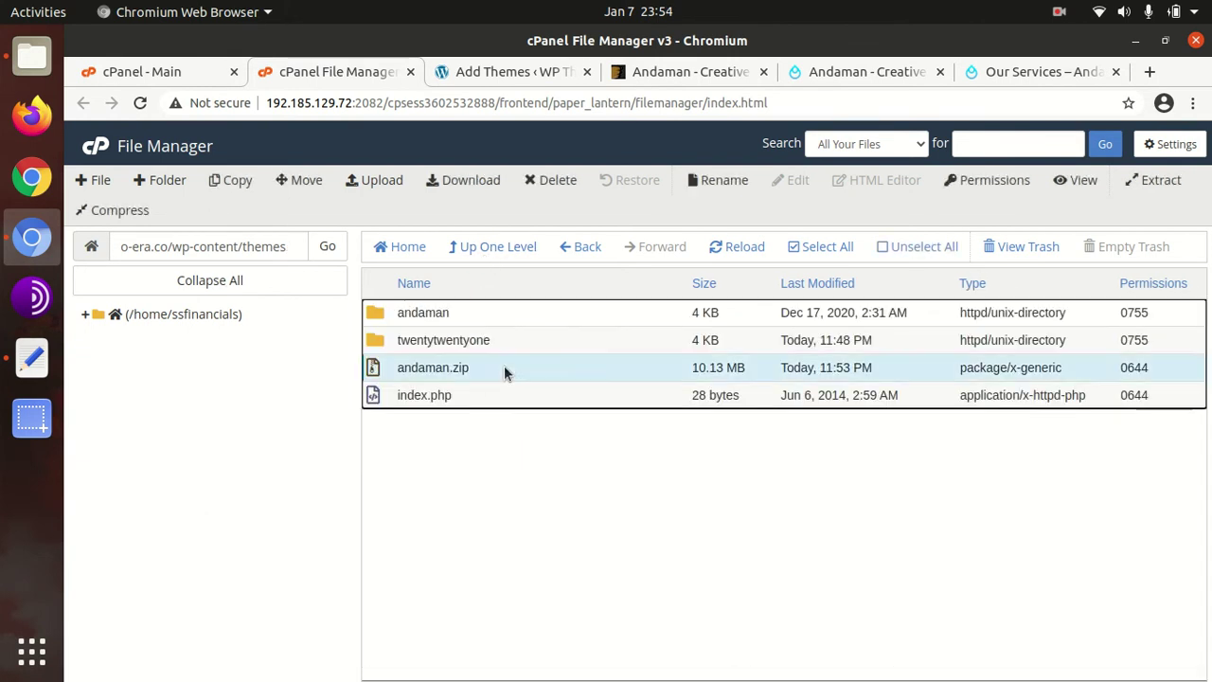
pyautogui.click(551, 181)
pyautogui.click(457, 409)
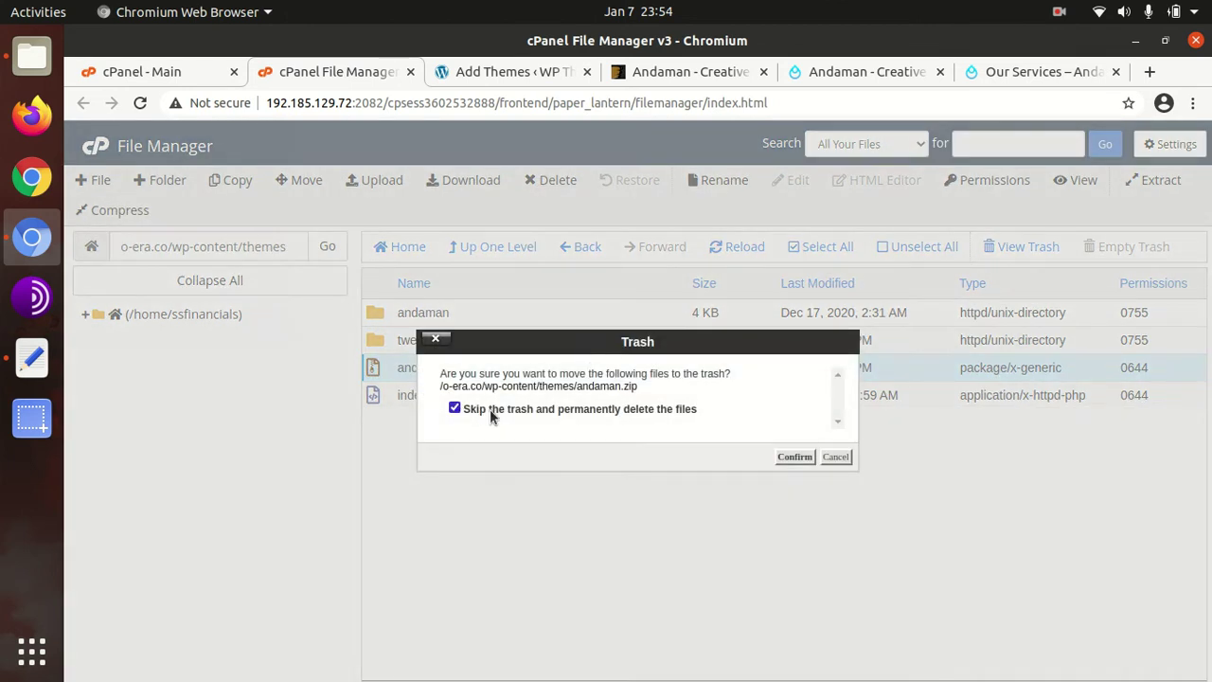
pyautogui.click(794, 456)
# - Review Andaman's theme details, activate it, and open the Install Required Plugins page
pyautogui.click(511, 72)
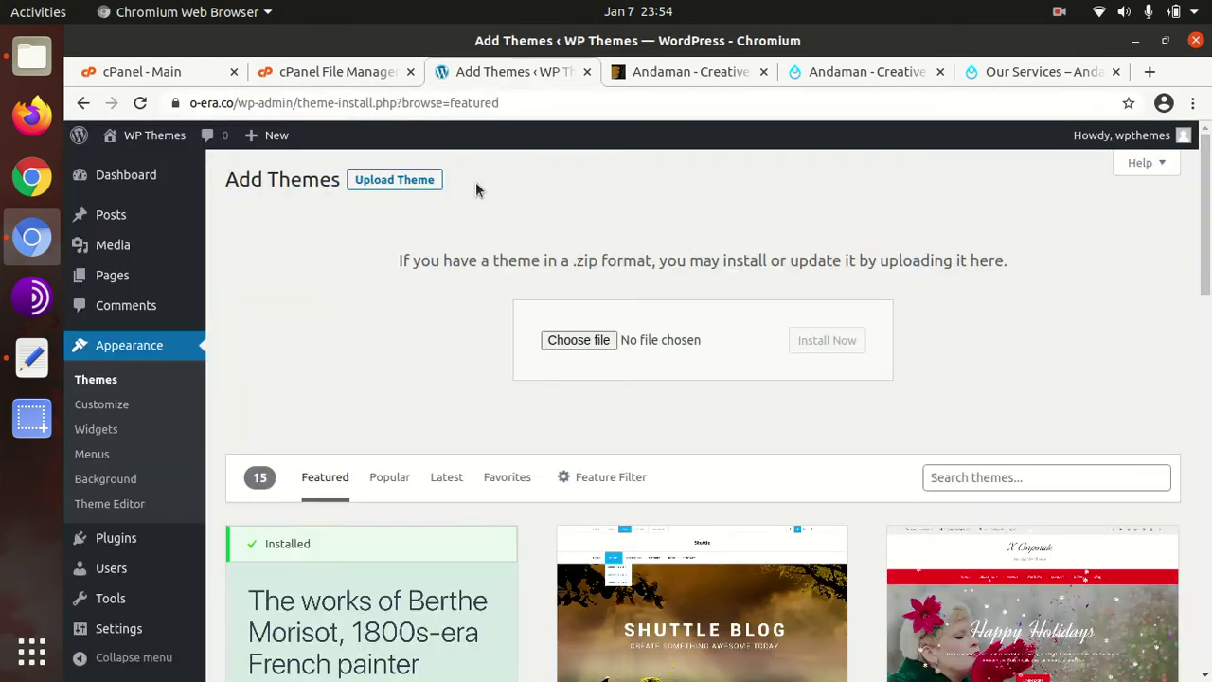
pyautogui.click(125, 387)
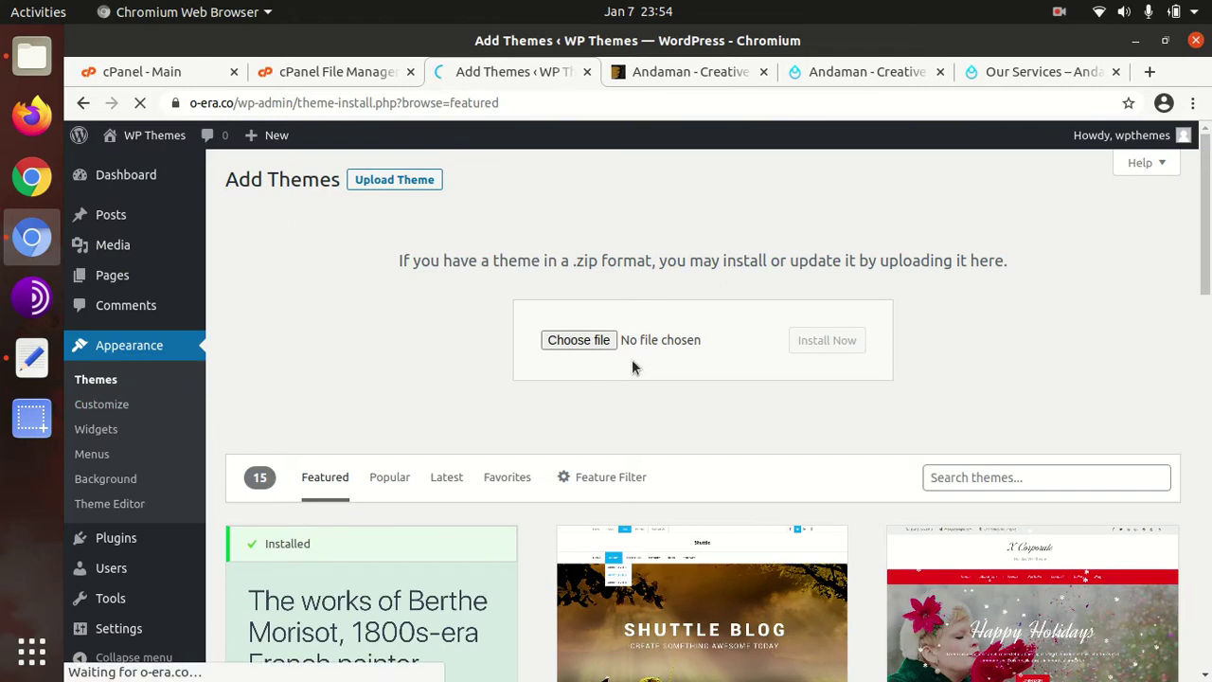
pyautogui.moveTo(717, 419)
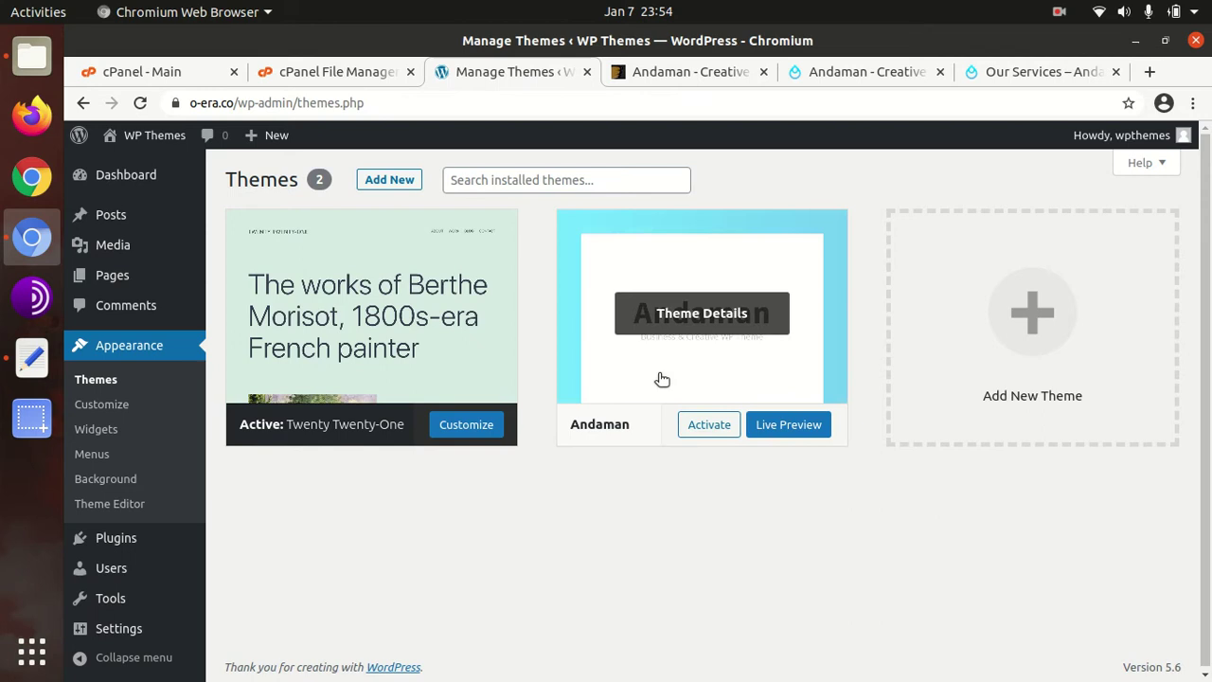
pyautogui.click(653, 326)
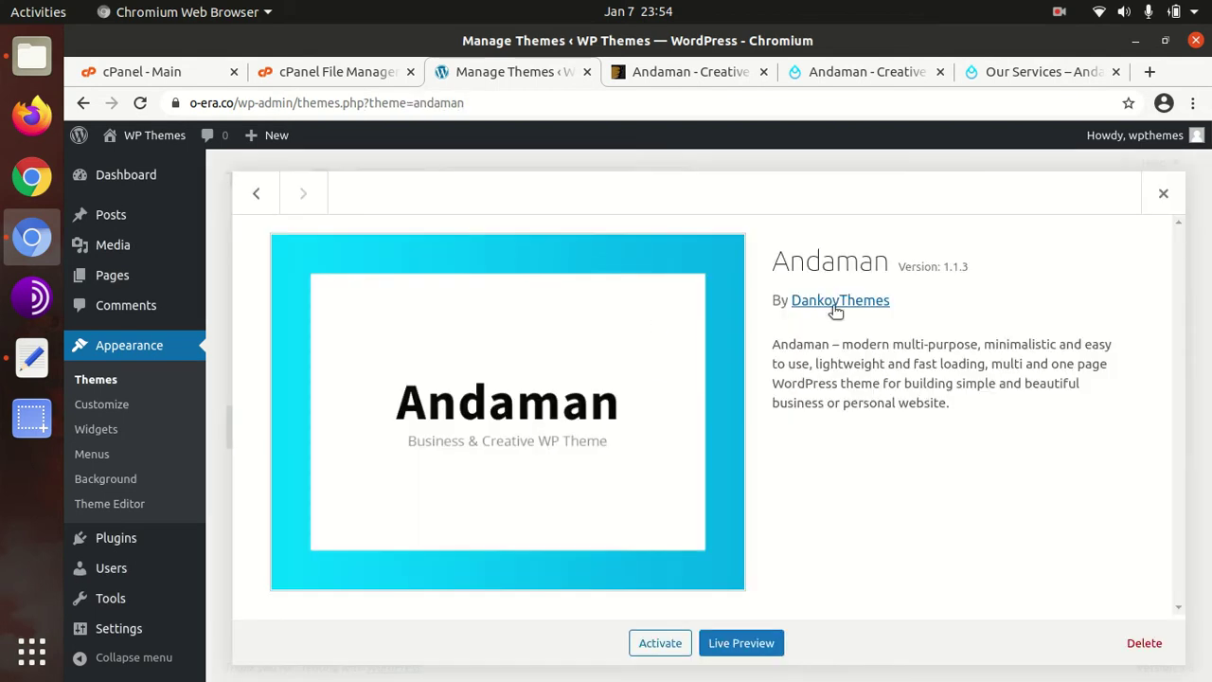
pyautogui.moveTo(775, 268); pyautogui.dragTo(862, 272)
pyautogui.click(937, 274)
pyautogui.moveTo(773, 345); pyautogui.dragTo(1099, 367)
pyautogui.click(961, 455)
pyautogui.click(654, 650)
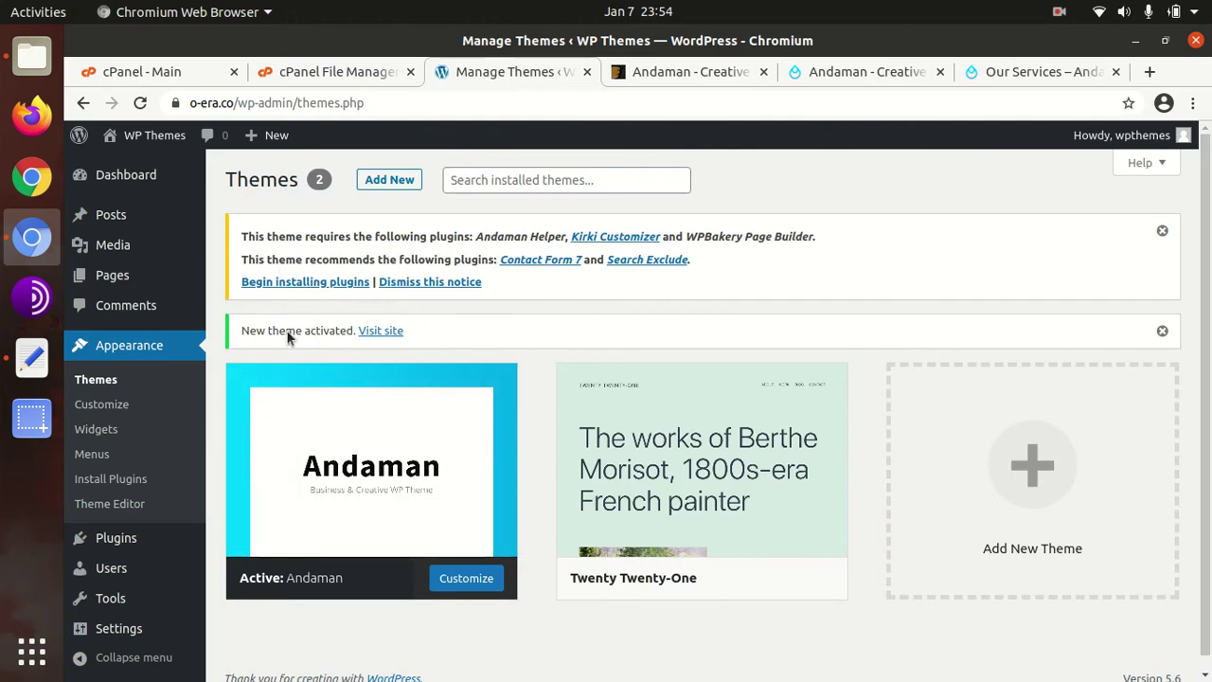
pyautogui.click(287, 283)
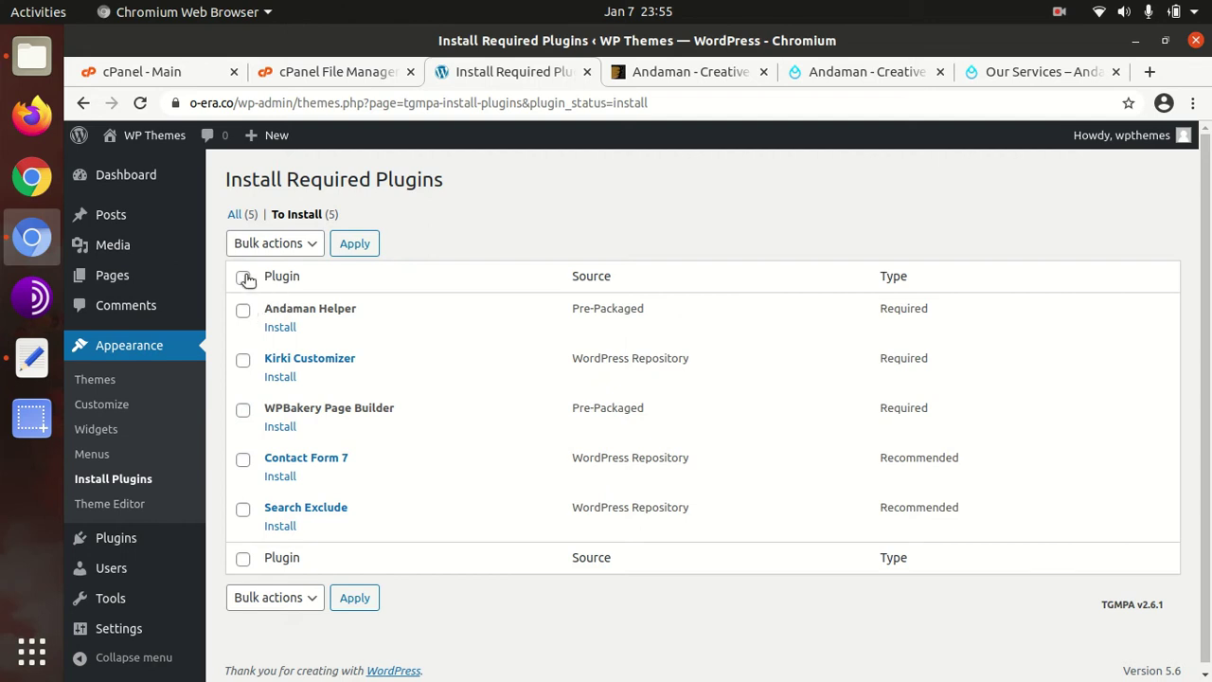
# - Select all five required plugins and bulk-install them from the Andaman plugin installer
pyautogui.click(243, 276)
pyautogui.click(305, 244)
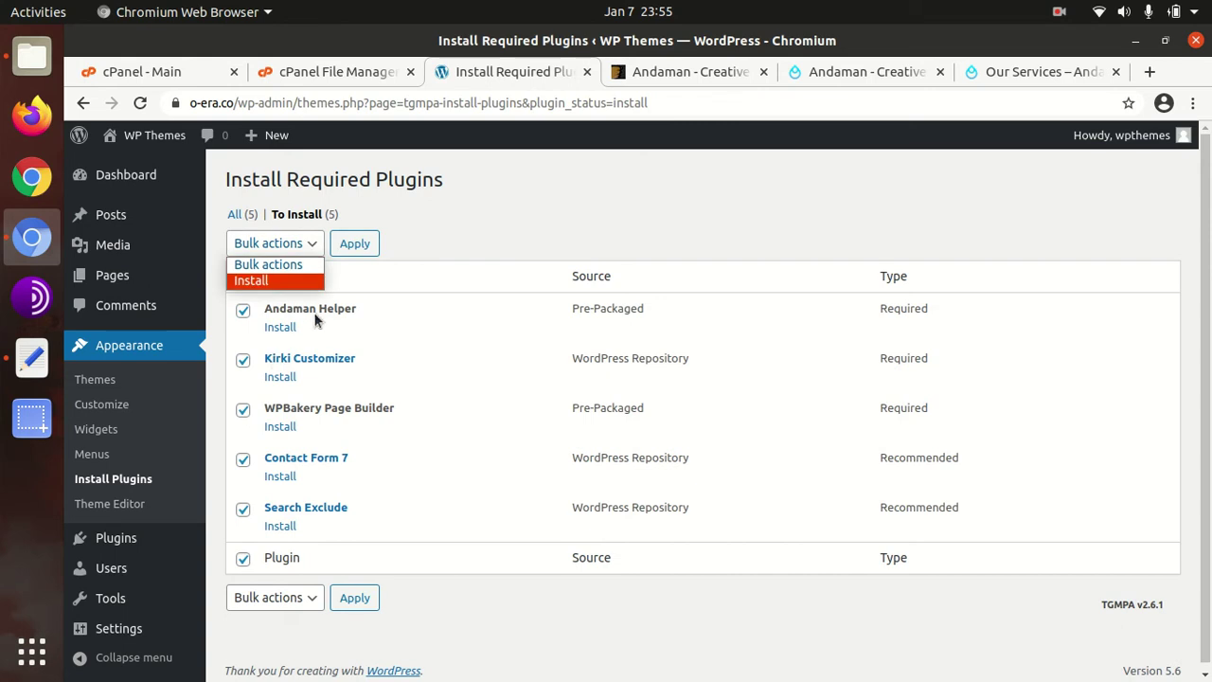
pyautogui.click(420, 264)
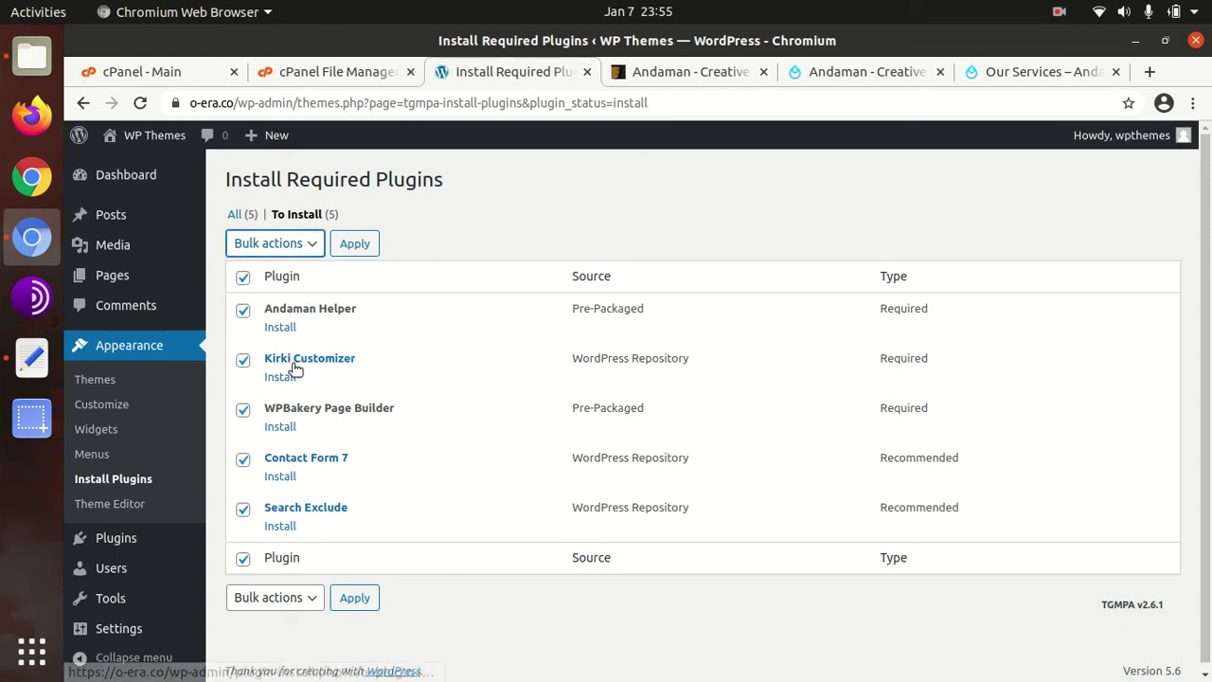
pyautogui.click(417, 407)
pyautogui.moveTo(390, 408); pyautogui.dragTo(265, 413)
pyautogui.click(328, 432)
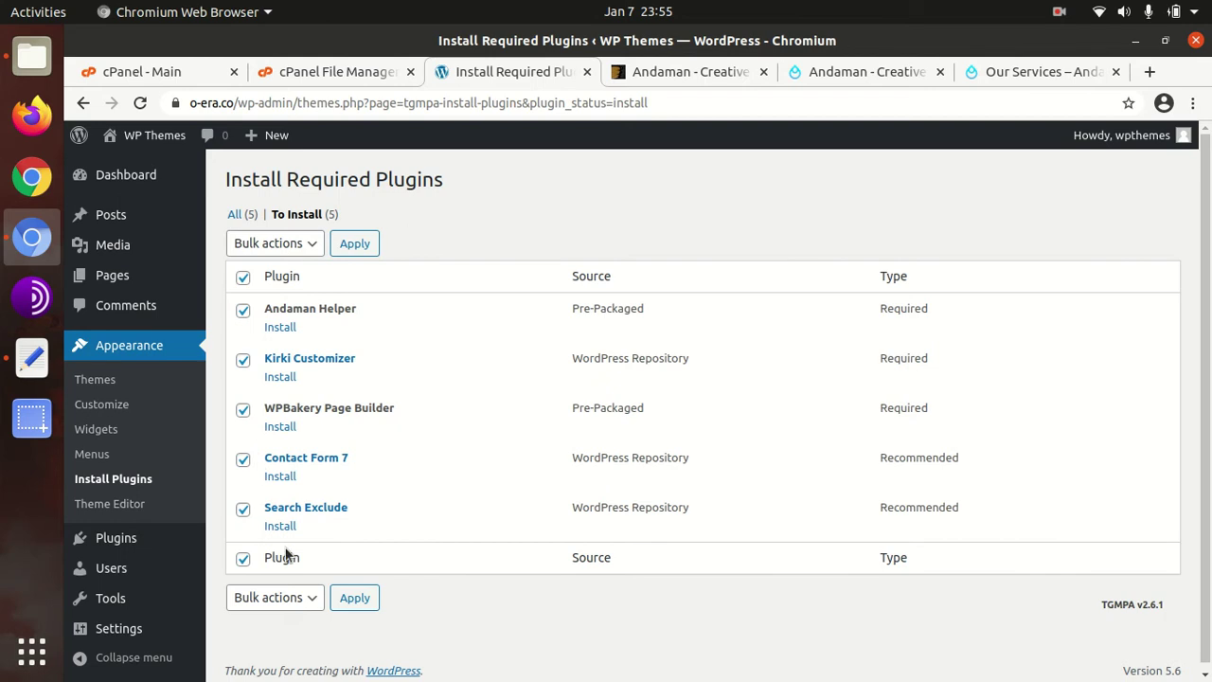
pyautogui.click(298, 248)
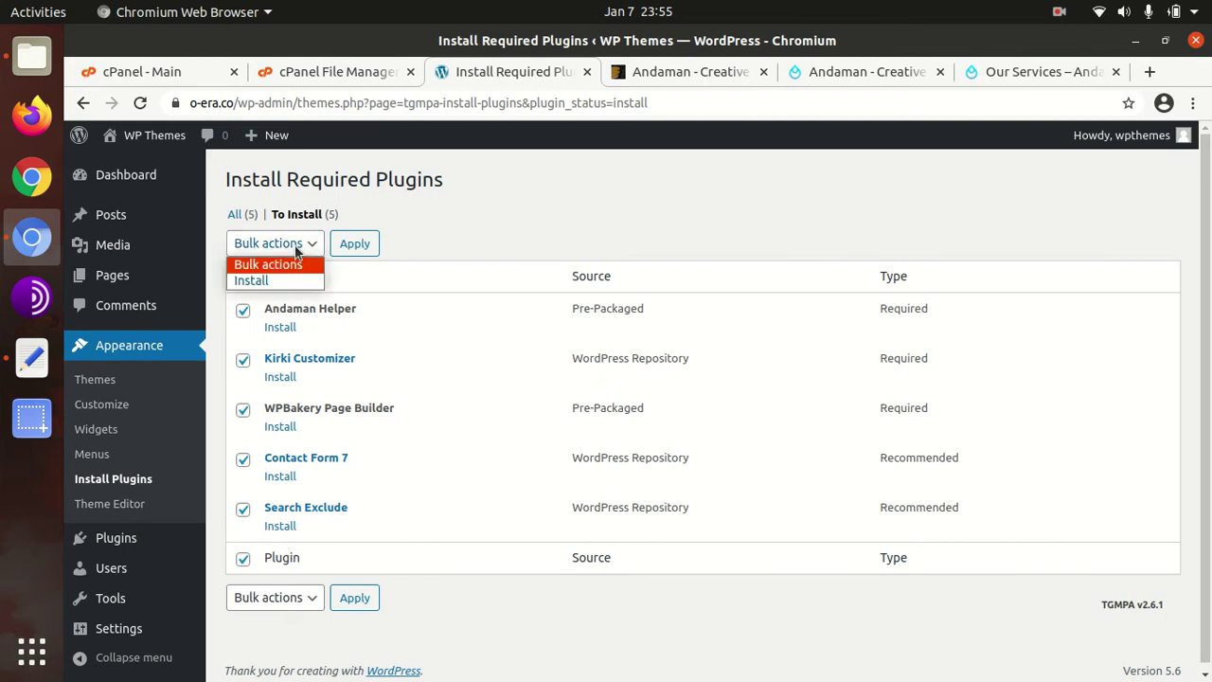
pyautogui.click(287, 278)
pyautogui.click(357, 250)
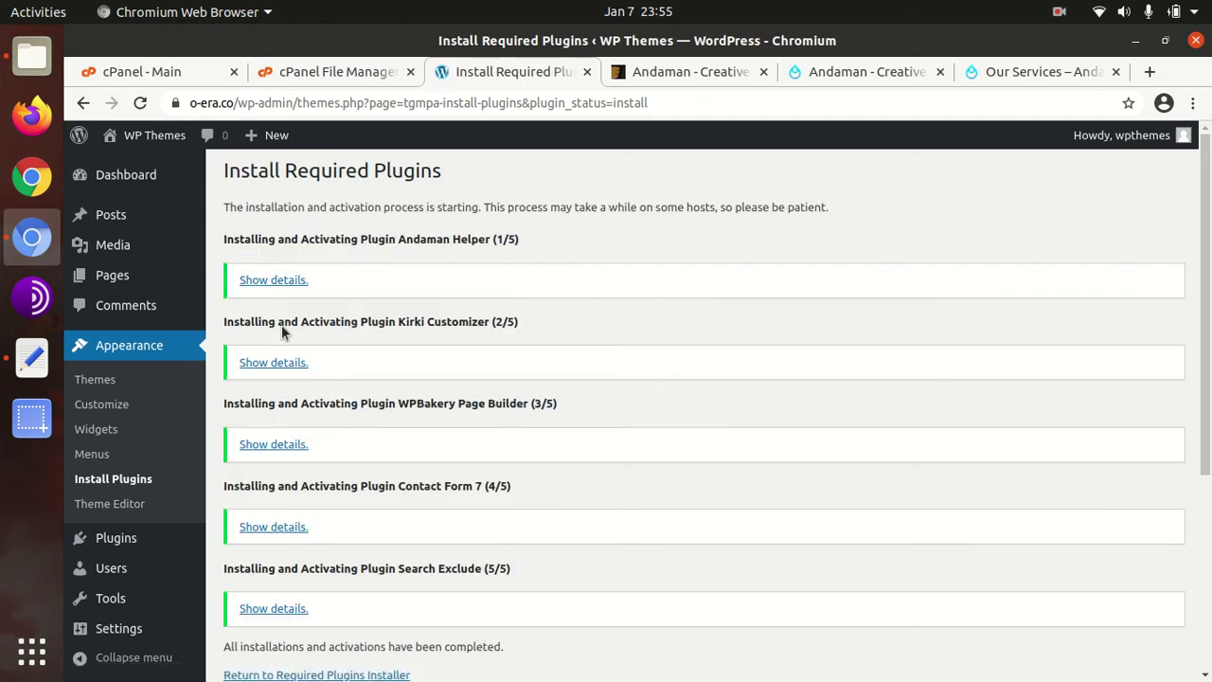
pyautogui.scroll(-5, 303, 337)
# - Return to the required plugins installer and select Andaman Helper
pyautogui.click(305, 442)
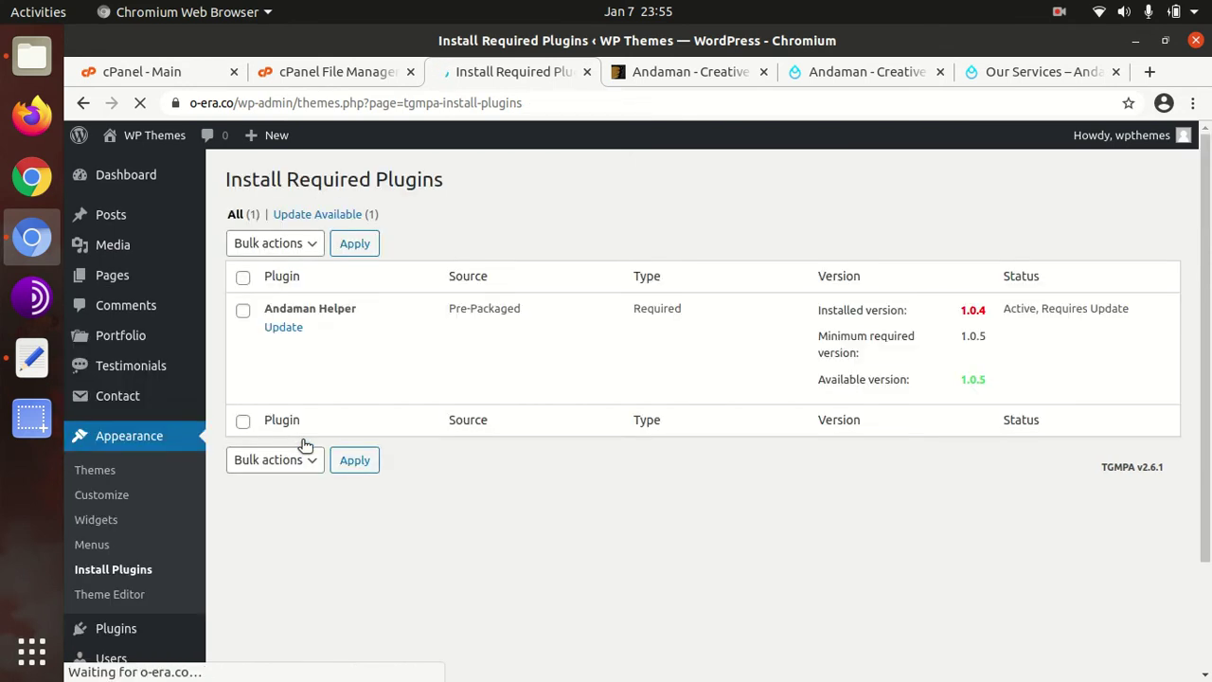
pyautogui.click(244, 314)
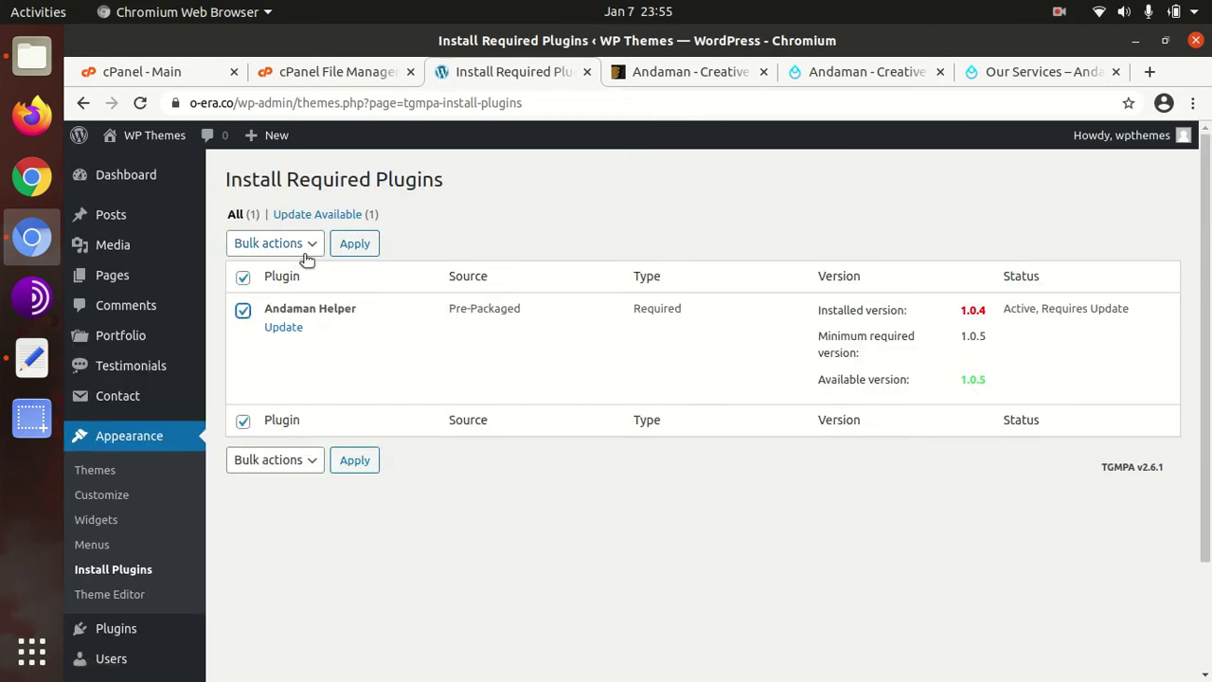
pyautogui.click(275, 243)
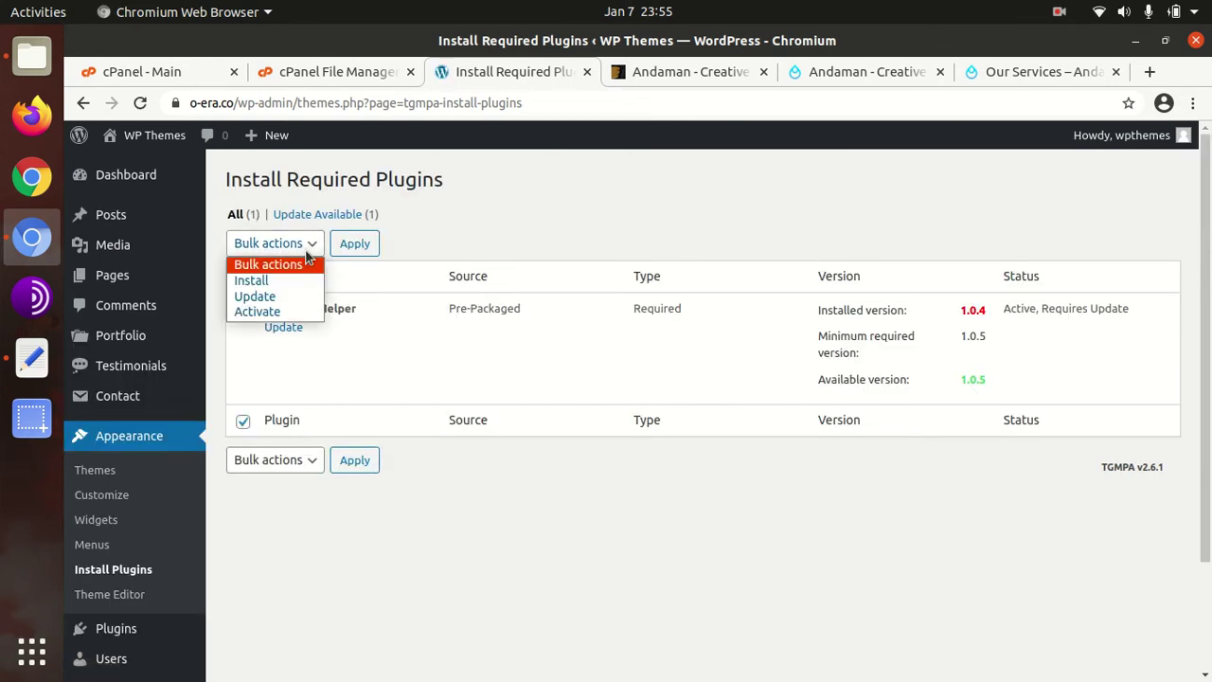
pyautogui.click(451, 487)
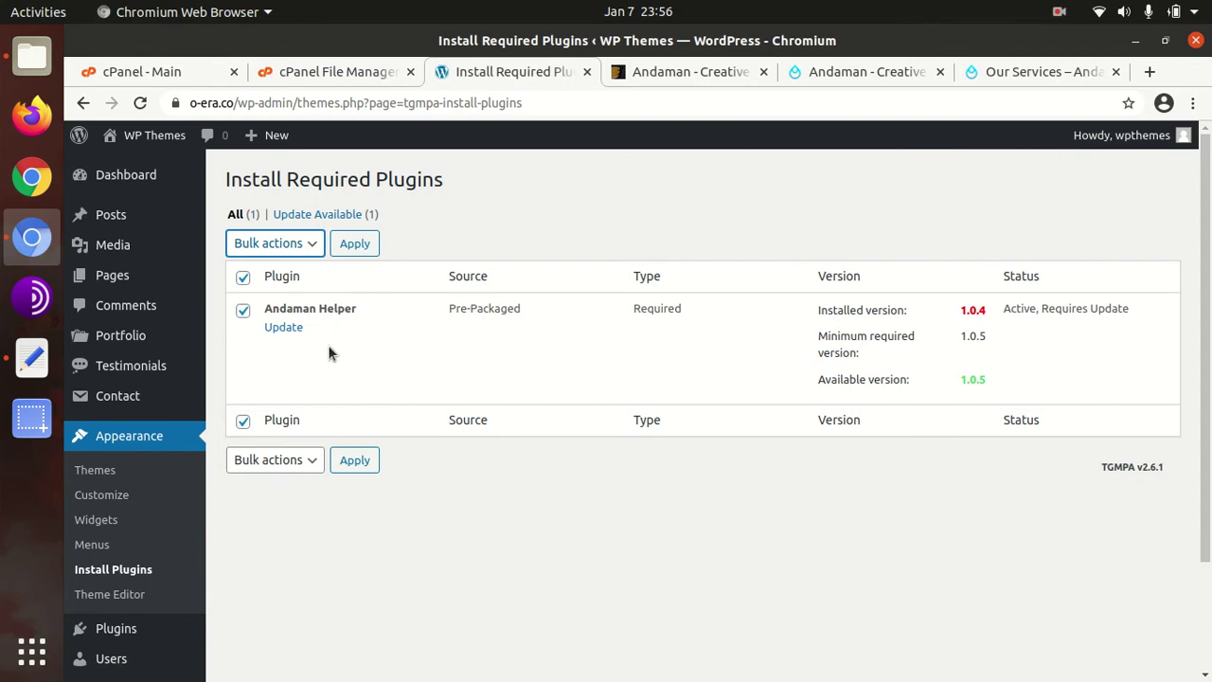
# - Update Andaman Helper, then go back to the installer, which still lists version 1.0.4
pyautogui.click(285, 329)
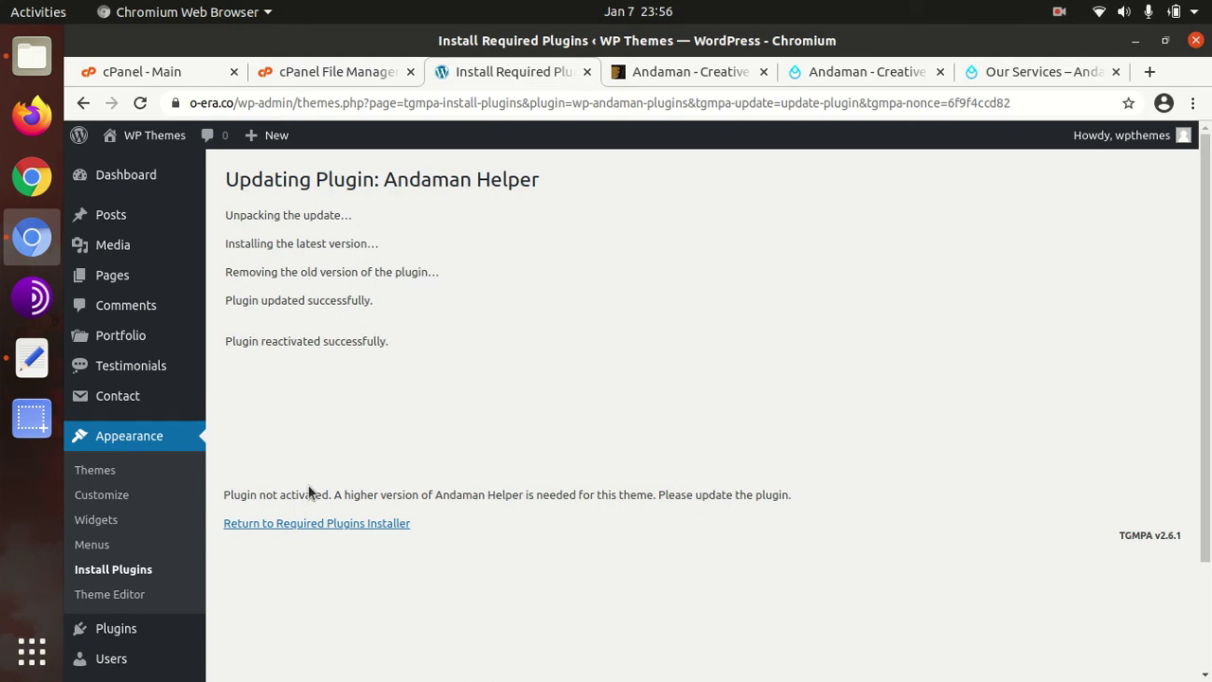
pyautogui.click(290, 525)
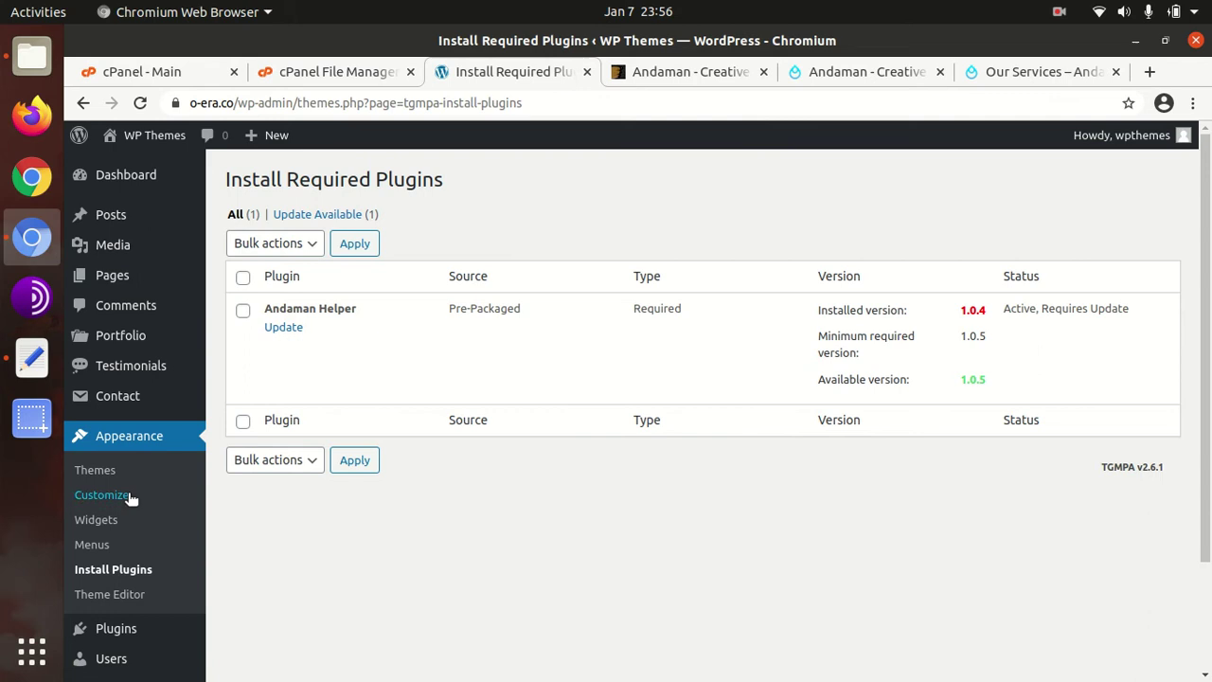
pyautogui.scroll(-2, 117, 559)
pyautogui.moveTo(76, 538)
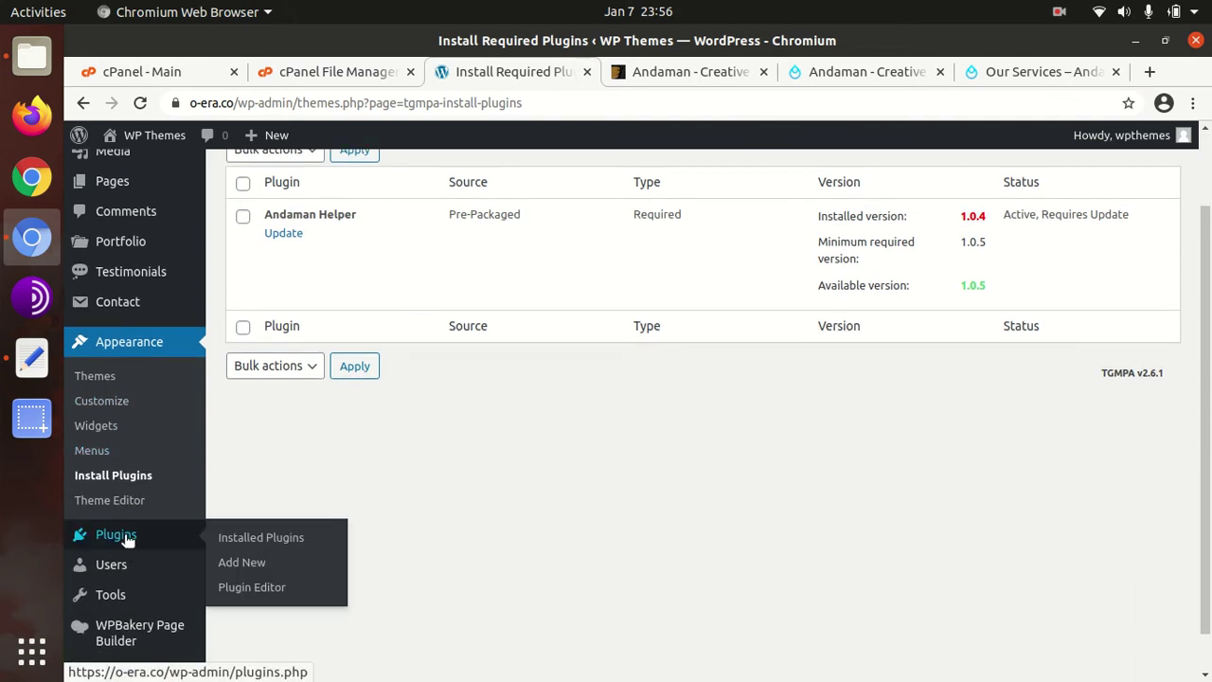
# - Review the Installed Plugins list of six plugins, with Andaman Helper still at 1.0.4
pyautogui.click(268, 548)
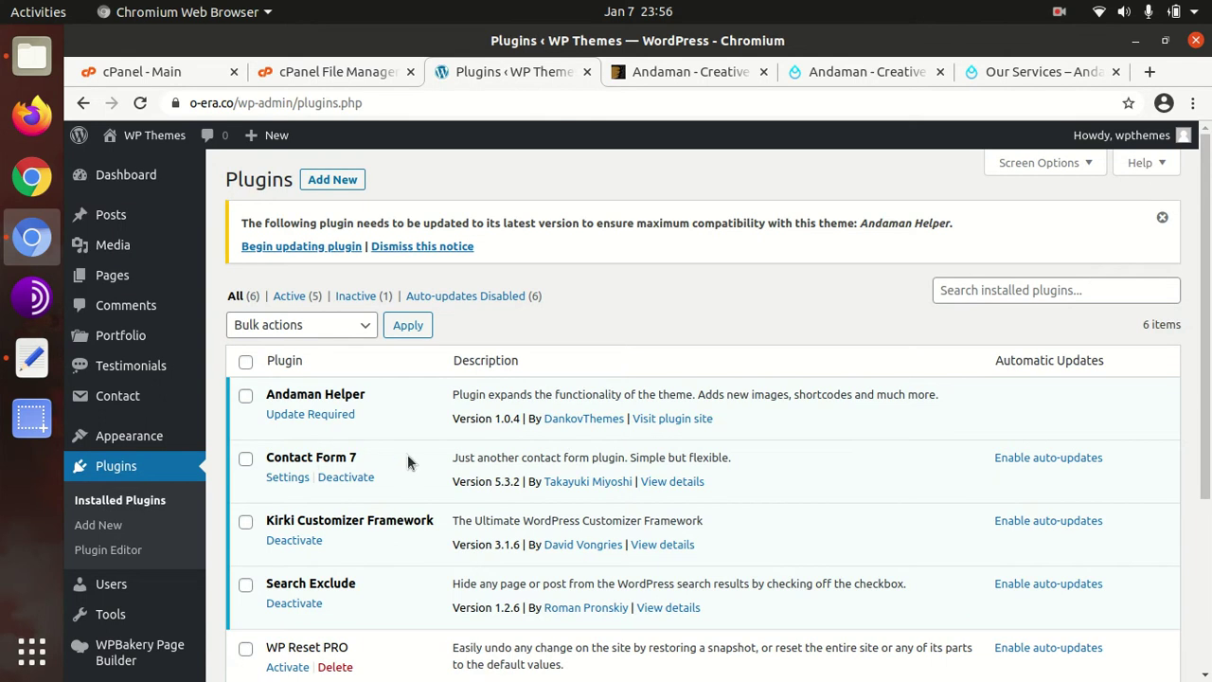
pyautogui.scroll(-2, 407, 455)
pyautogui.scroll(-3, 297, 436)
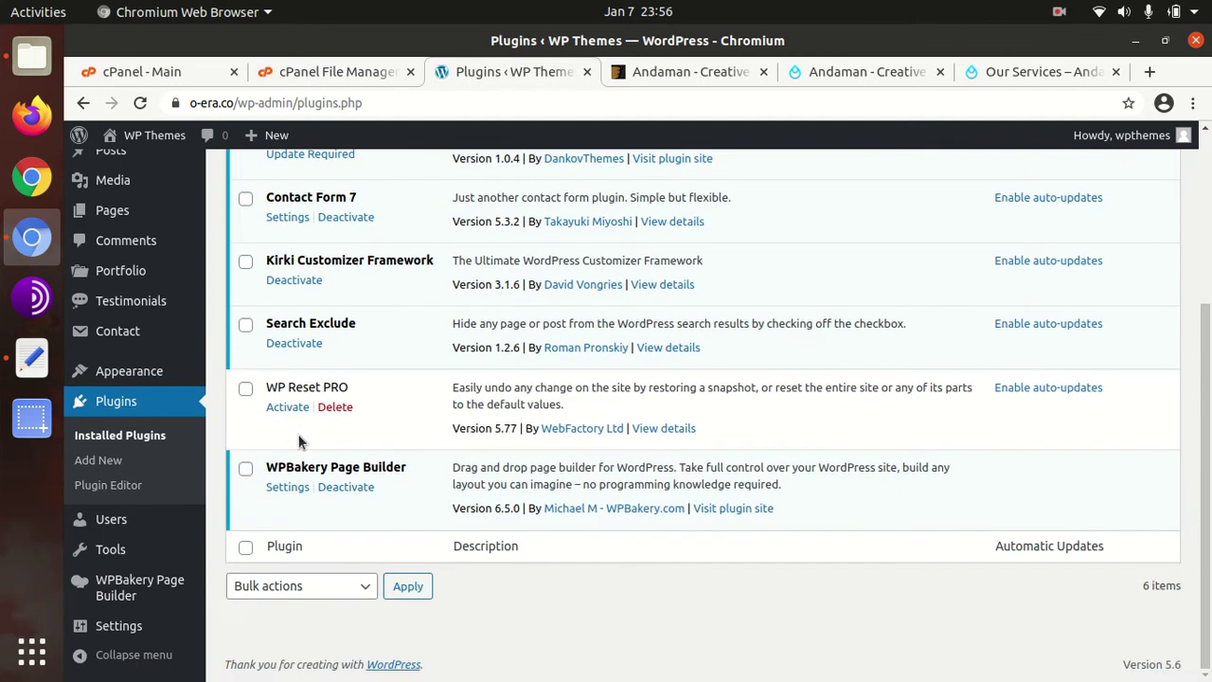
pyautogui.scroll(5, 319, 488)
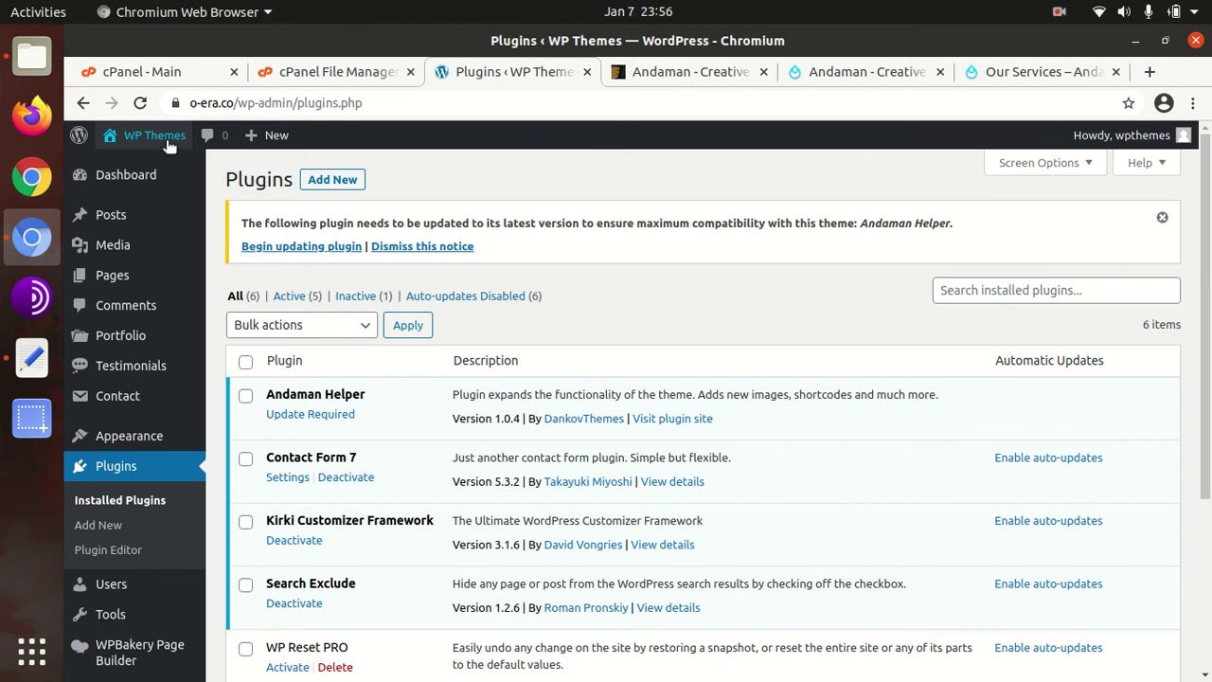
pyautogui.moveTo(151, 135)
pyautogui.middleClick(120, 166)
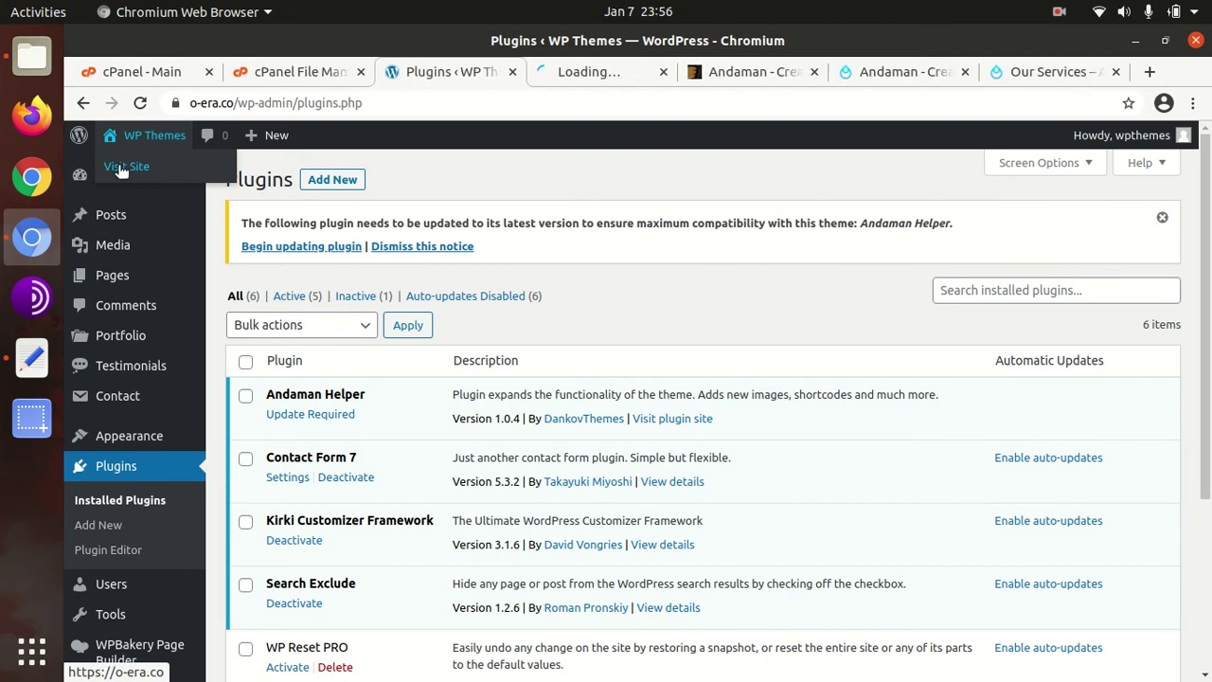
# - View the Andaman-styled Blog front page in the new tab, then return to the Plugins tab
pyautogui.click(560, 74)
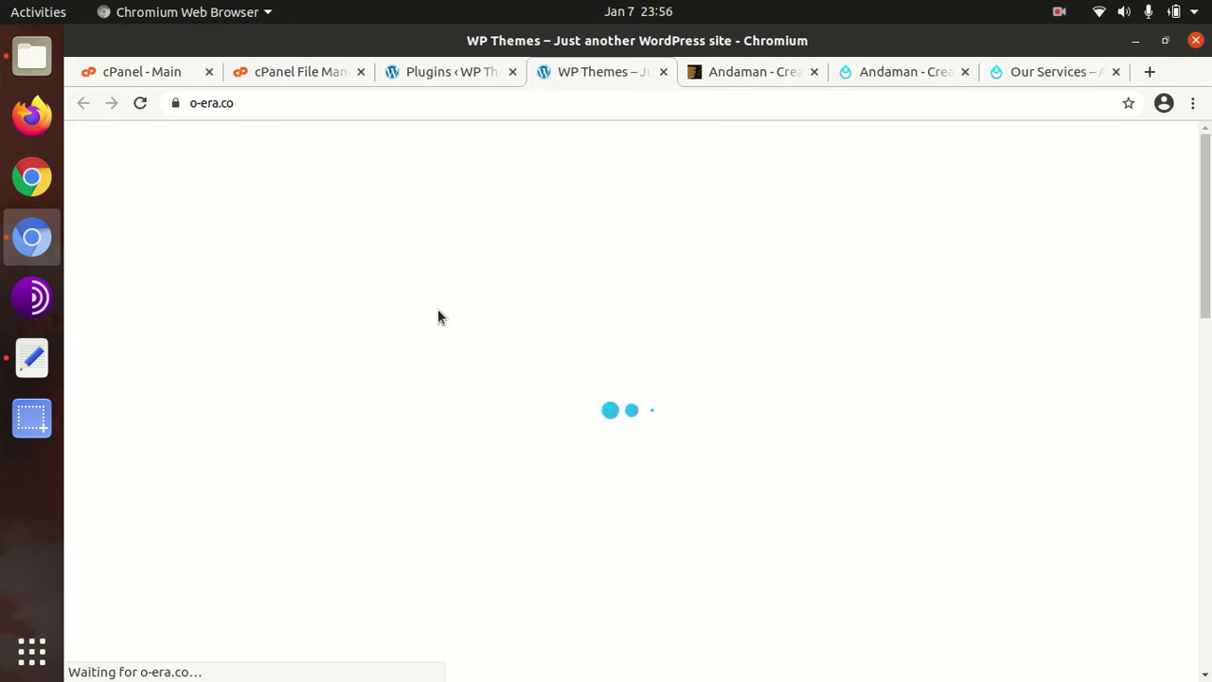
pyautogui.scroll(-10, 284, 303)
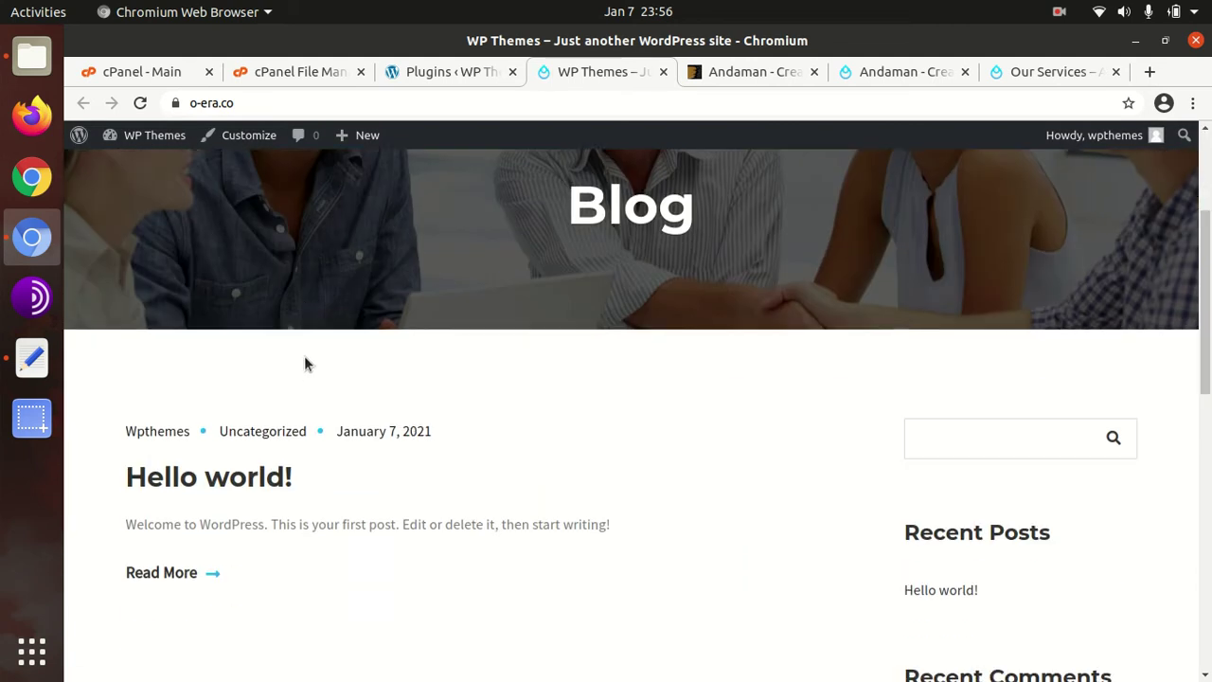
pyautogui.scroll(10, 333, 444)
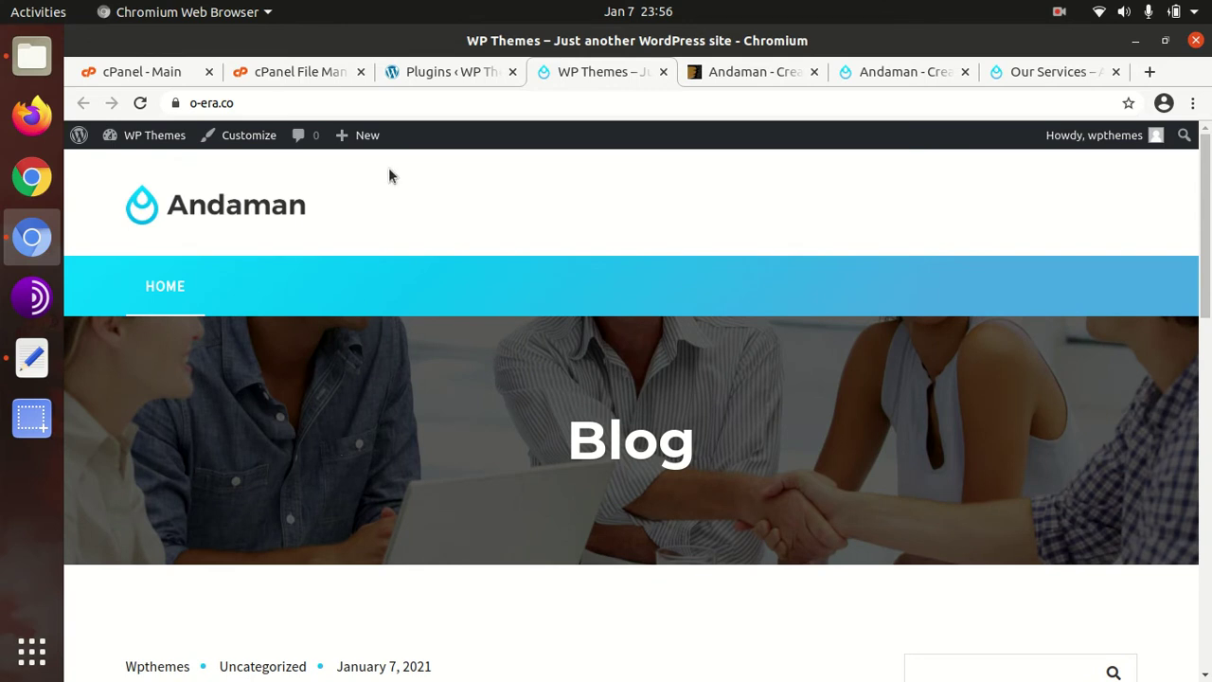
pyautogui.click(419, 76)
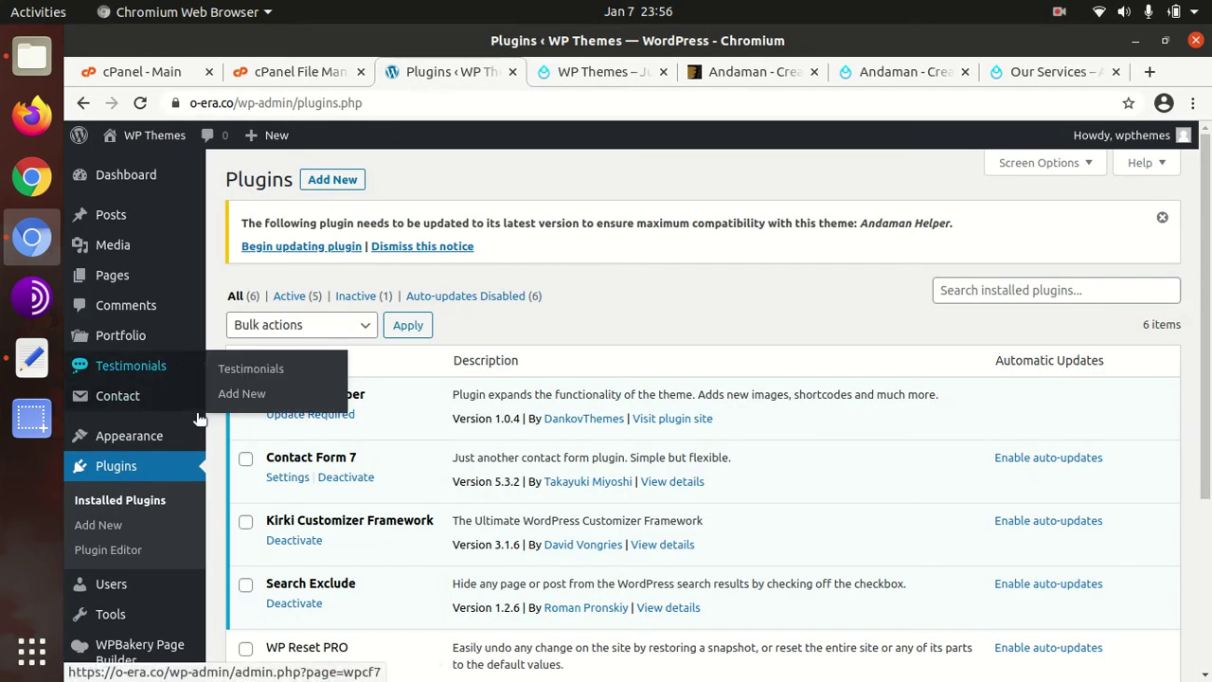
# - Scroll through the WordPress Plugins page and admin sidebar
pyautogui.scroll(-5, 158, 500)
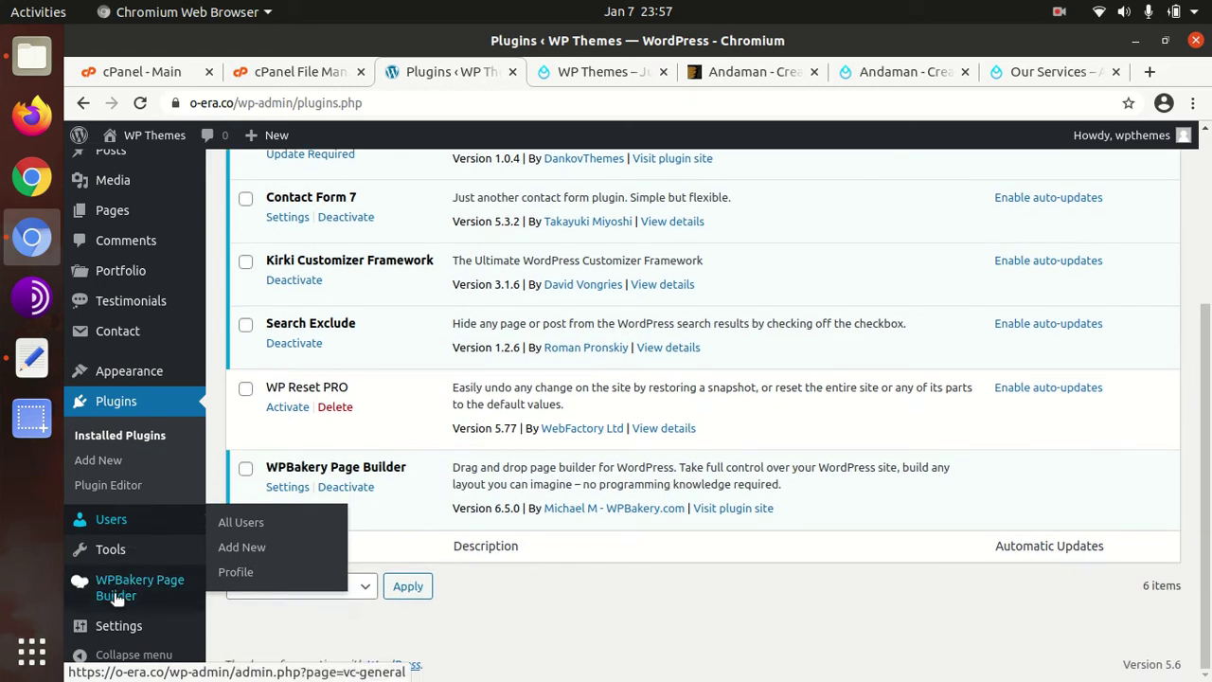
pyautogui.moveTo(212, 377)
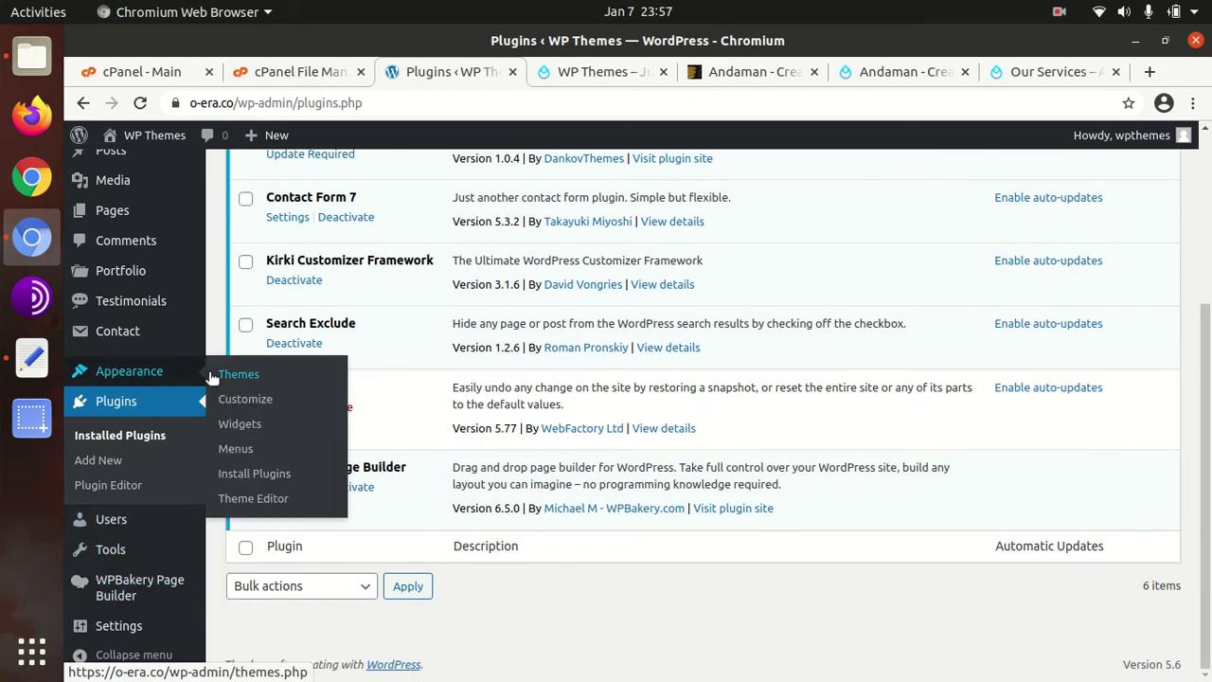
pyautogui.scroll(5, 137, 303)
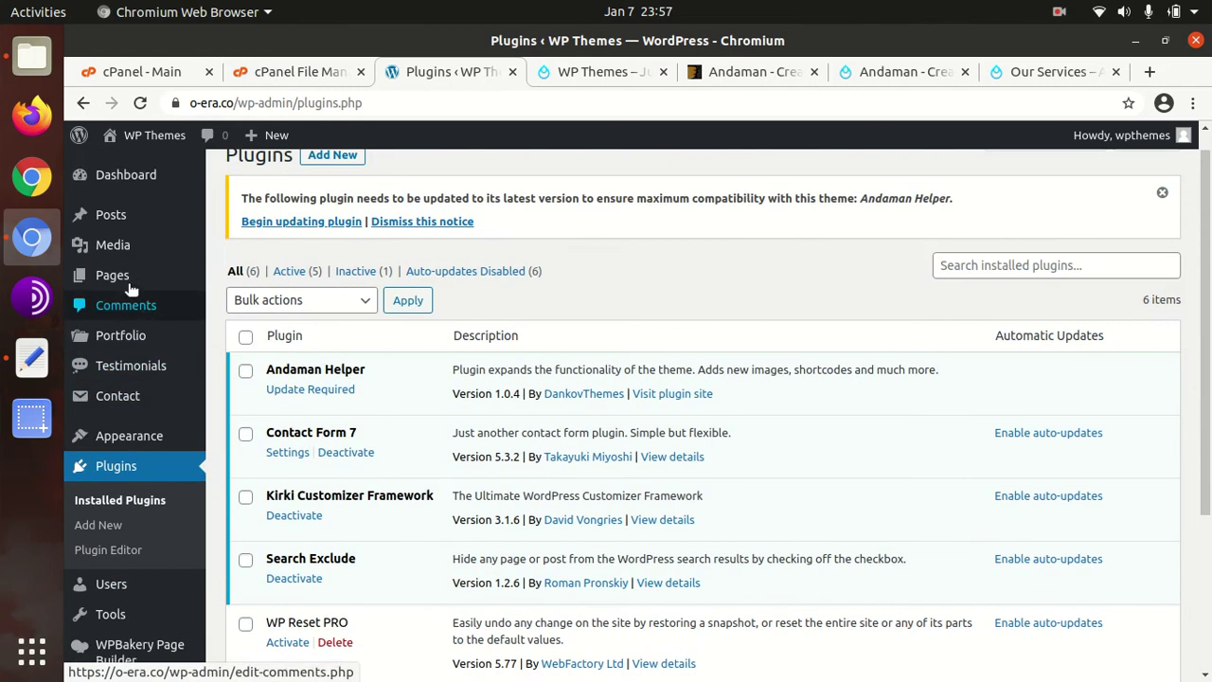
pyautogui.moveTo(126, 180)
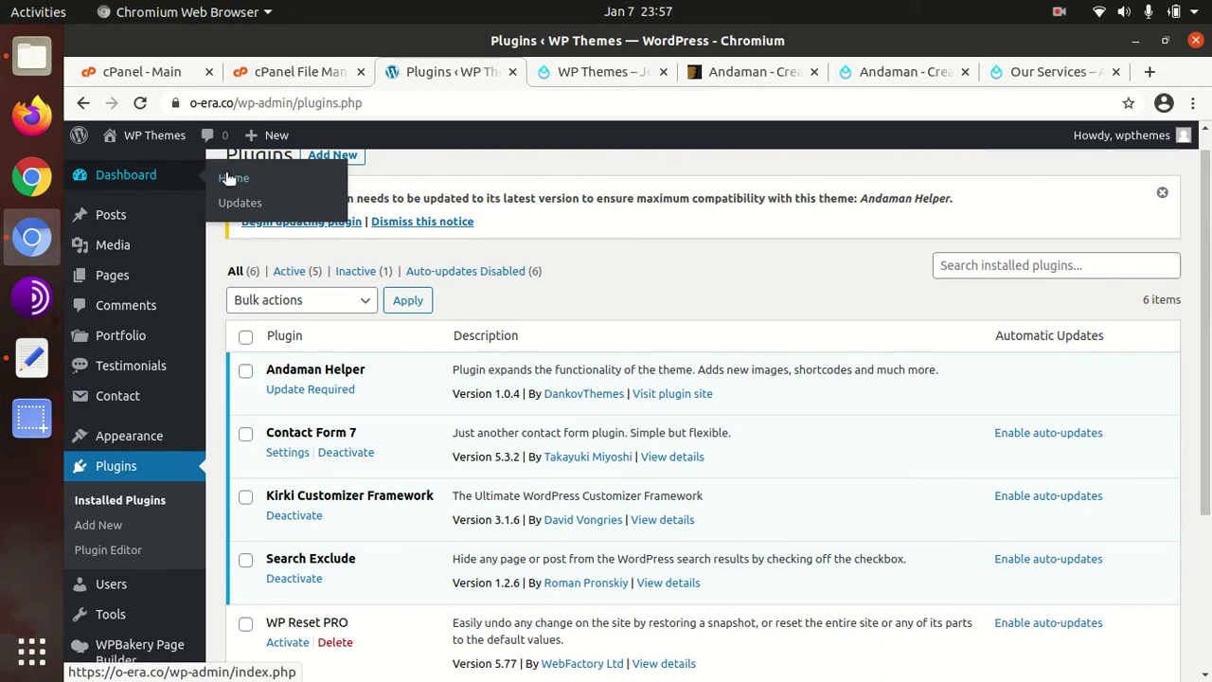
pyautogui.moveTo(140, 387)
pyautogui.moveTo(130, 438)
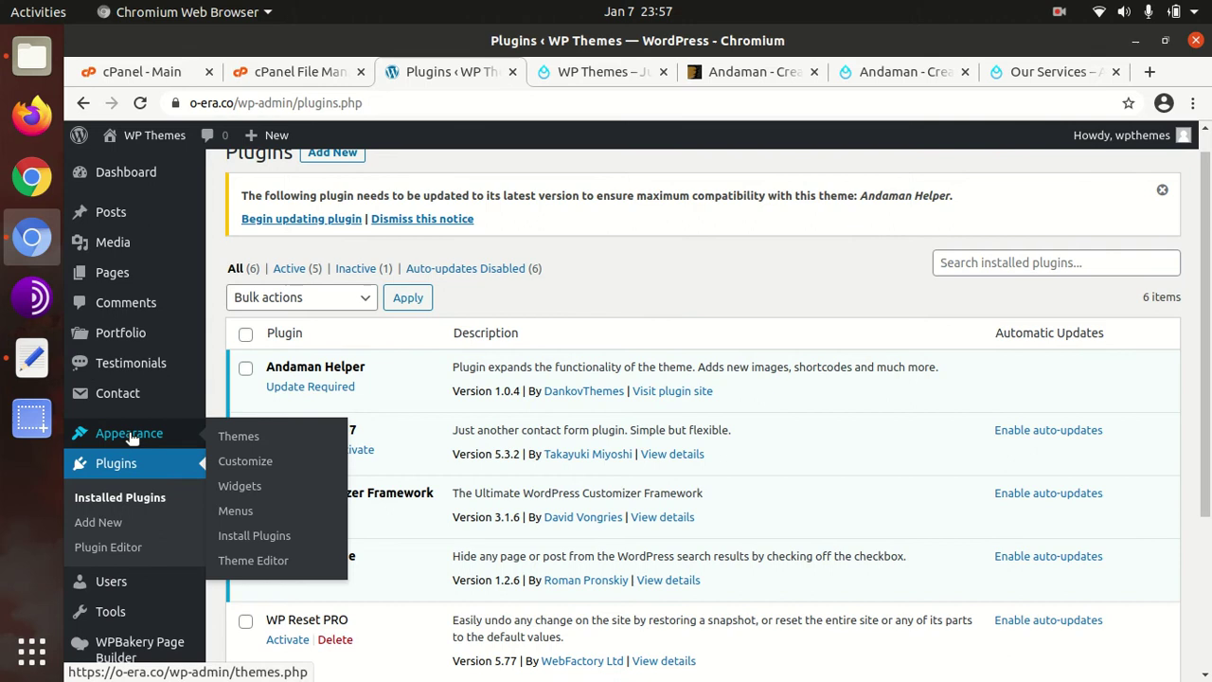
pyautogui.scroll(-3, 131, 426)
pyautogui.moveTo(128, 629)
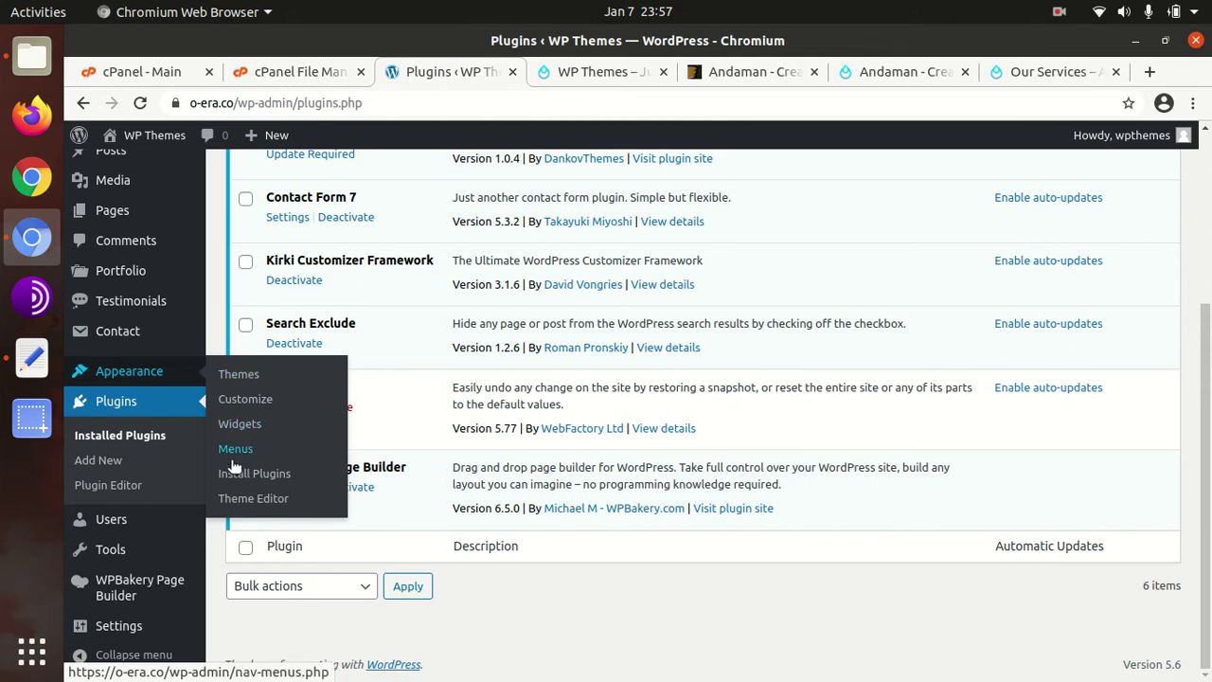
pyautogui.scroll(2, 149, 301)
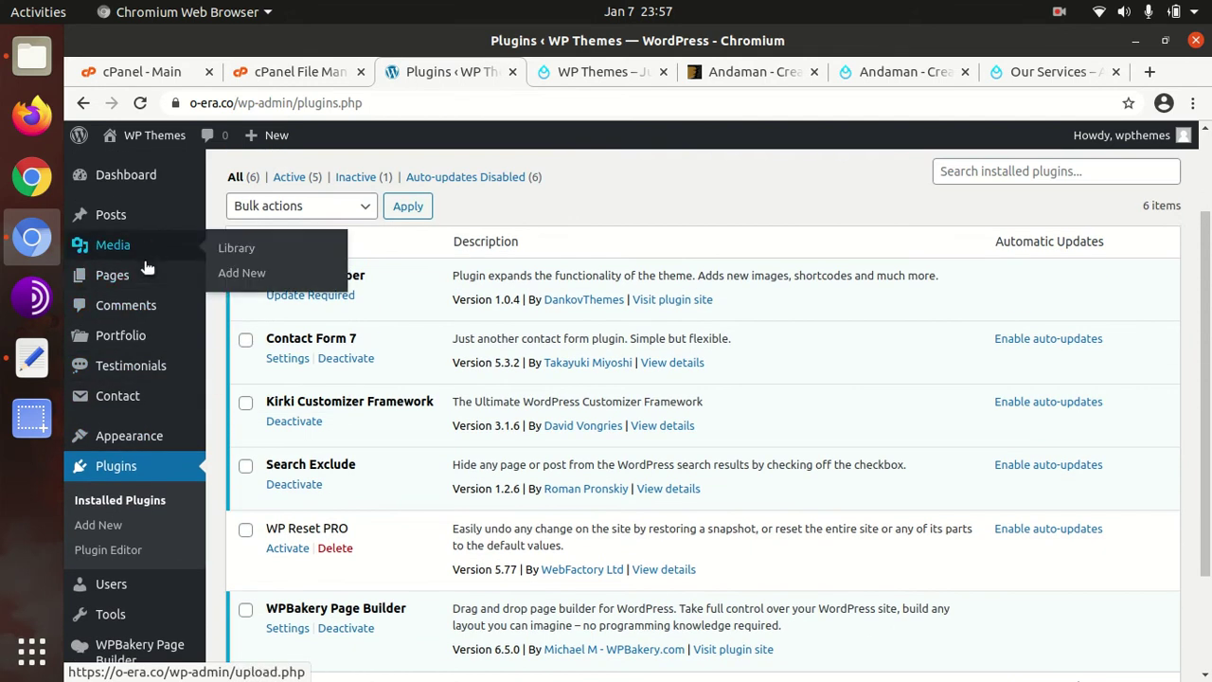
pyautogui.scroll(-3, 151, 370)
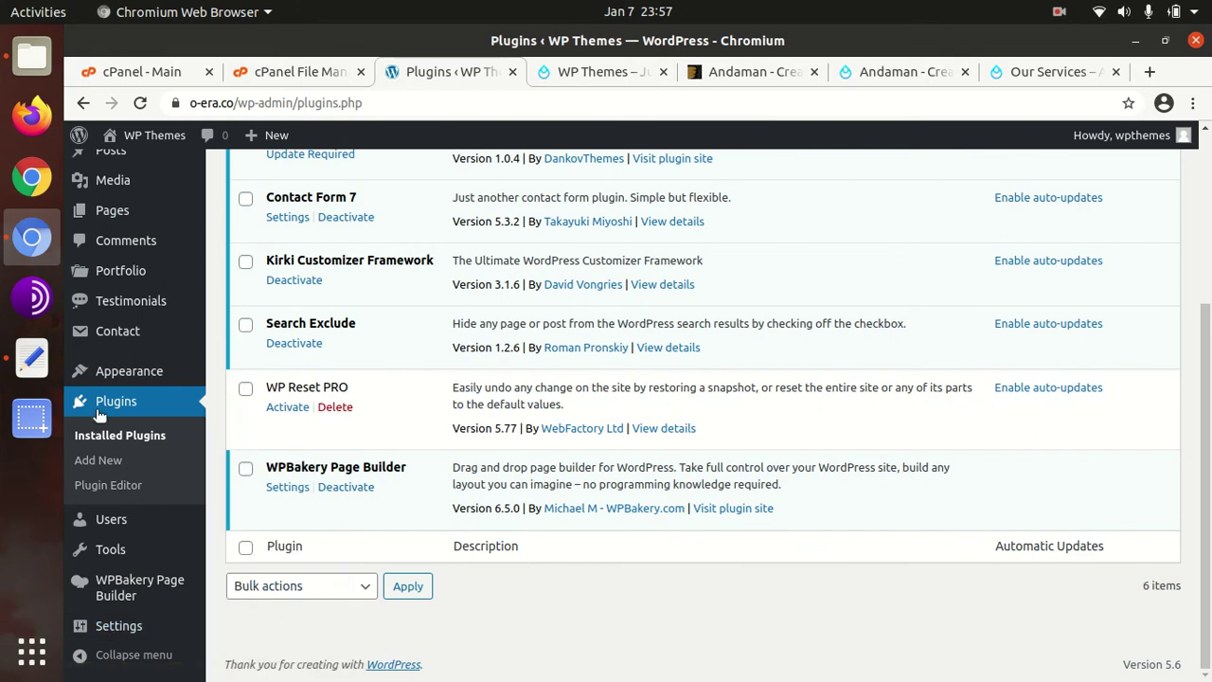
pyautogui.scroll(4, 71, 408)
pyautogui.moveTo(113, 216)
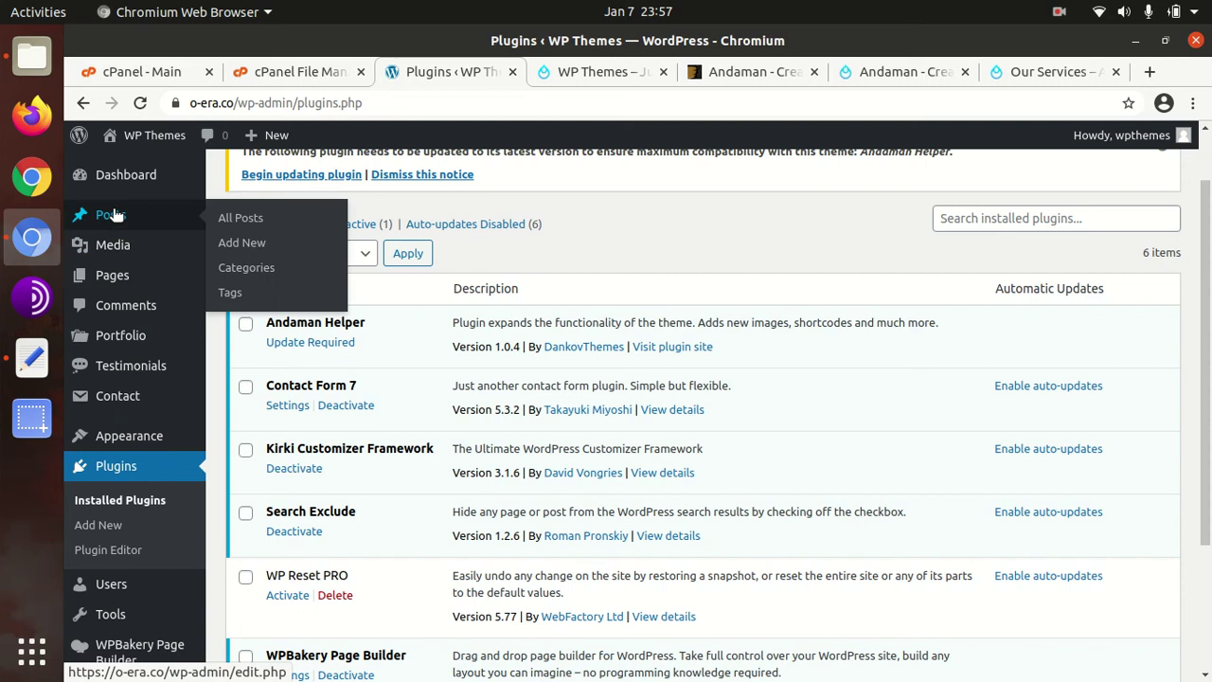
pyautogui.scroll(1, 570, 231)
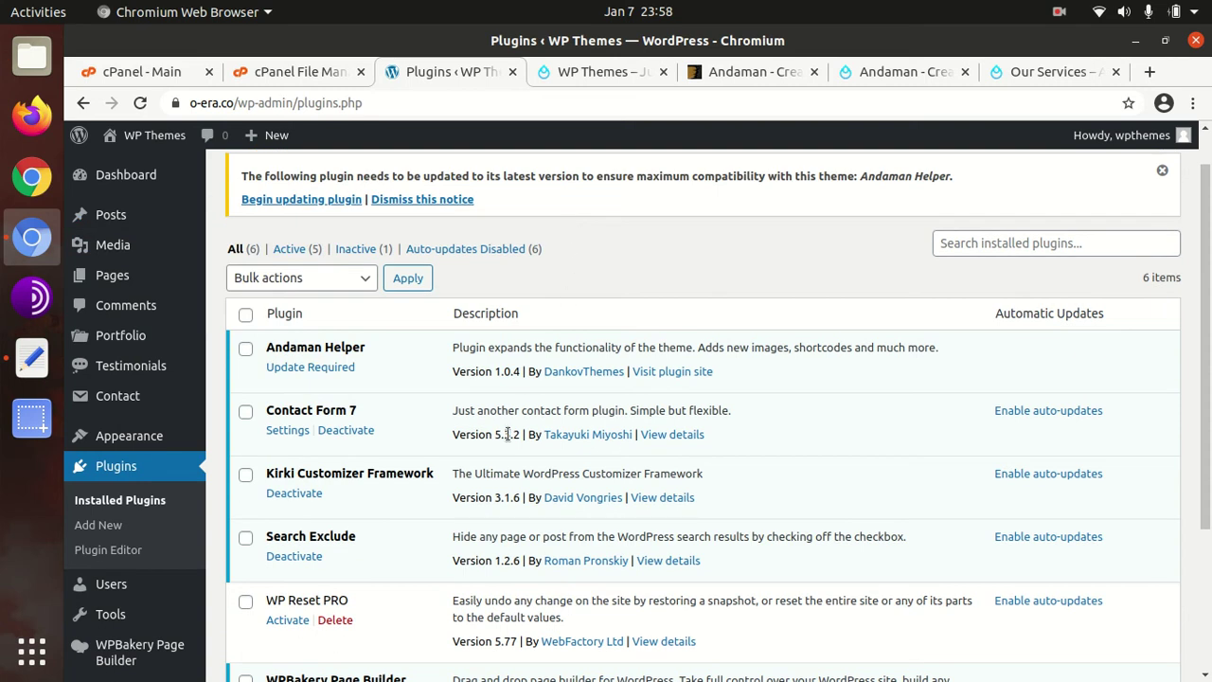
pyautogui.scroll(1, 519, 445)
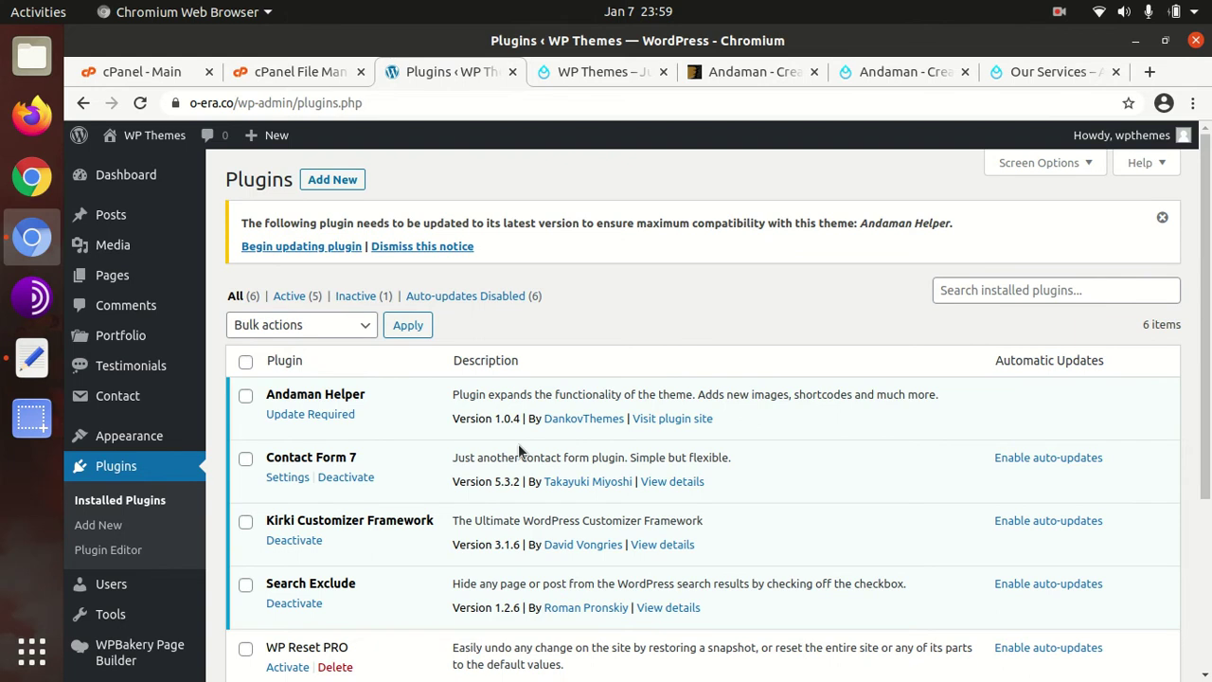
# - In Files, browse Downloads > Andaman > Demo to locate demo.xml
pyautogui.click(33, 58)
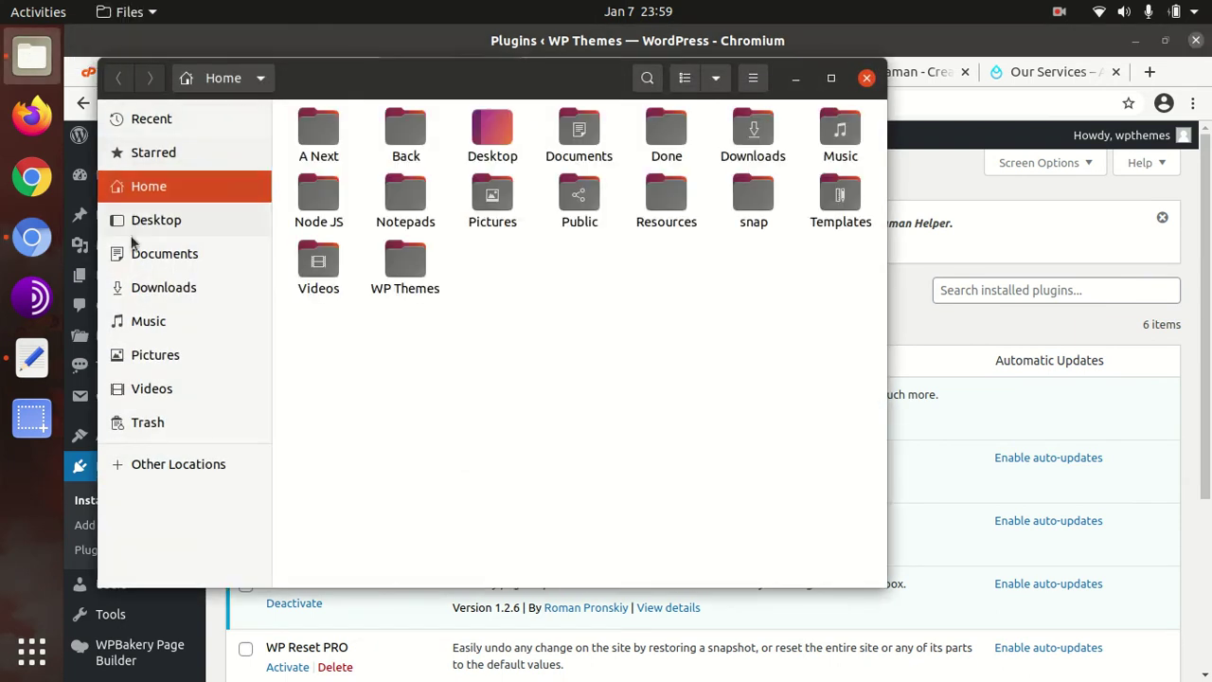
pyautogui.click(161, 288)
pyautogui.doubleClick(337, 139)
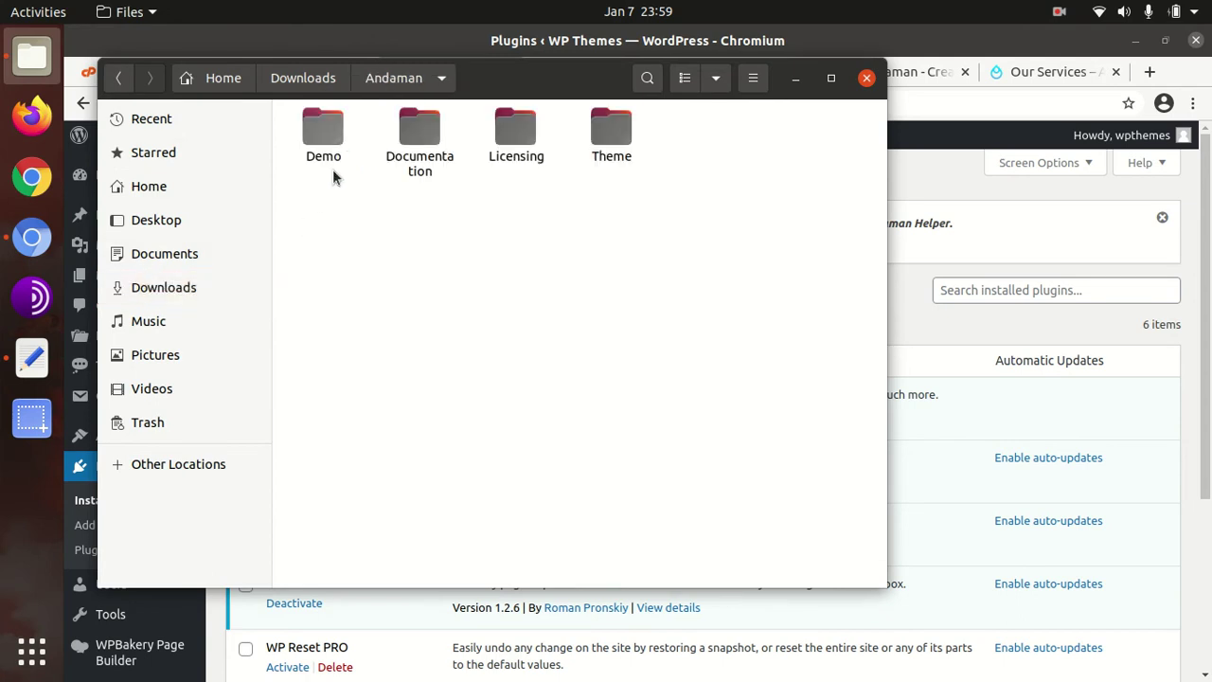
pyautogui.doubleClick(319, 159)
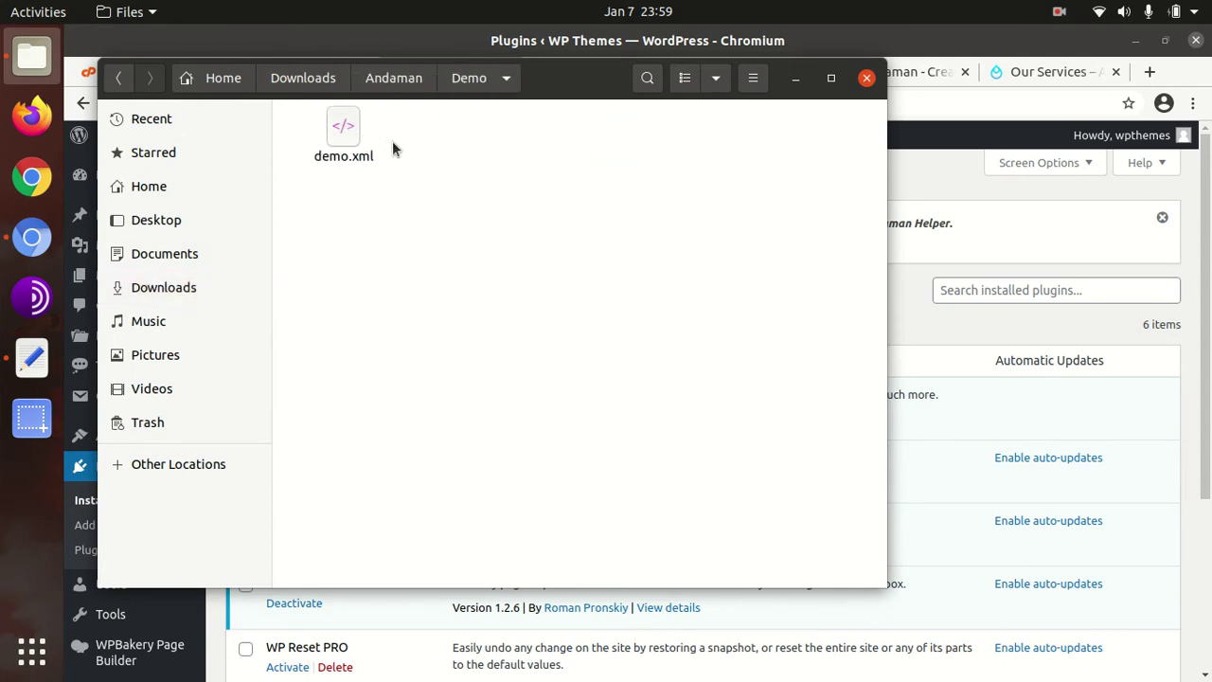
# - Install the WordPress Importer from Tools > Import and launch it
pyautogui.click(797, 79)
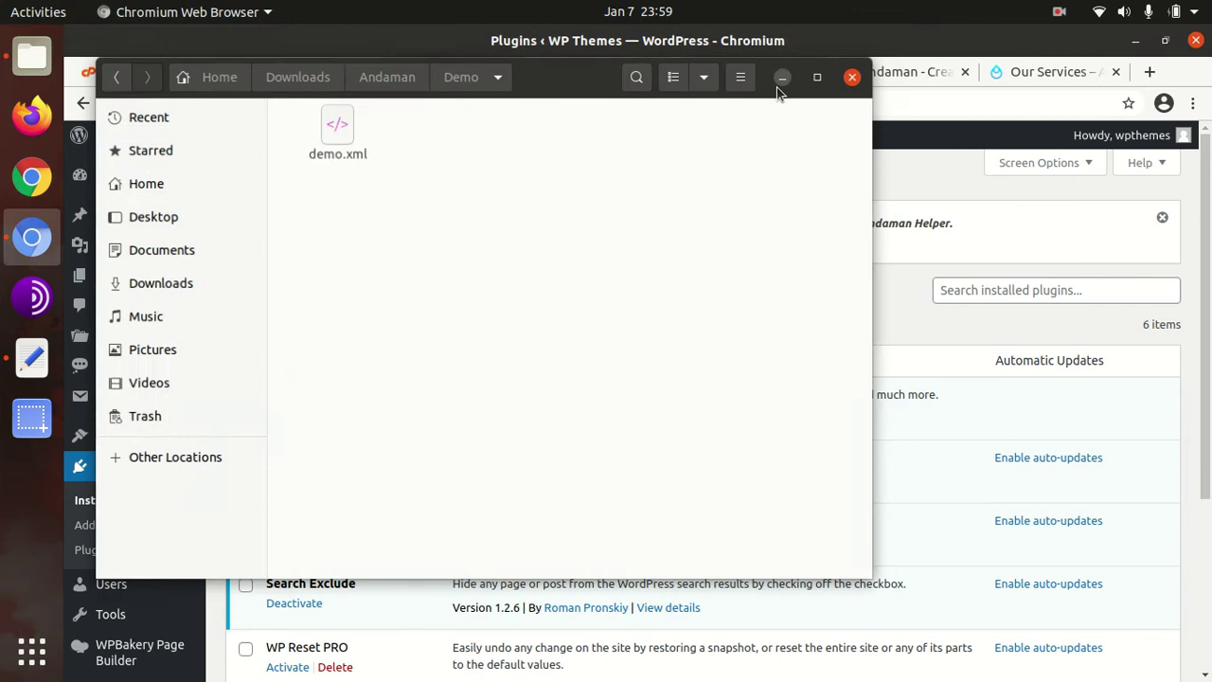
pyautogui.scroll(-5, 407, 407)
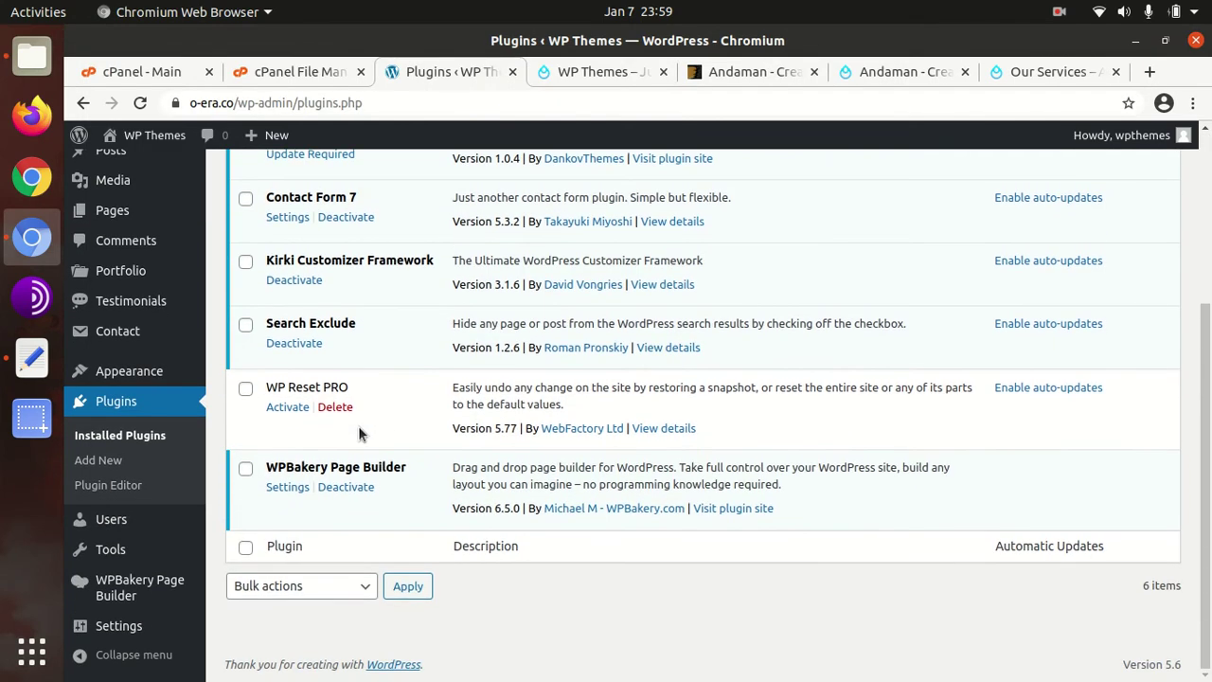
pyautogui.moveTo(121, 554)
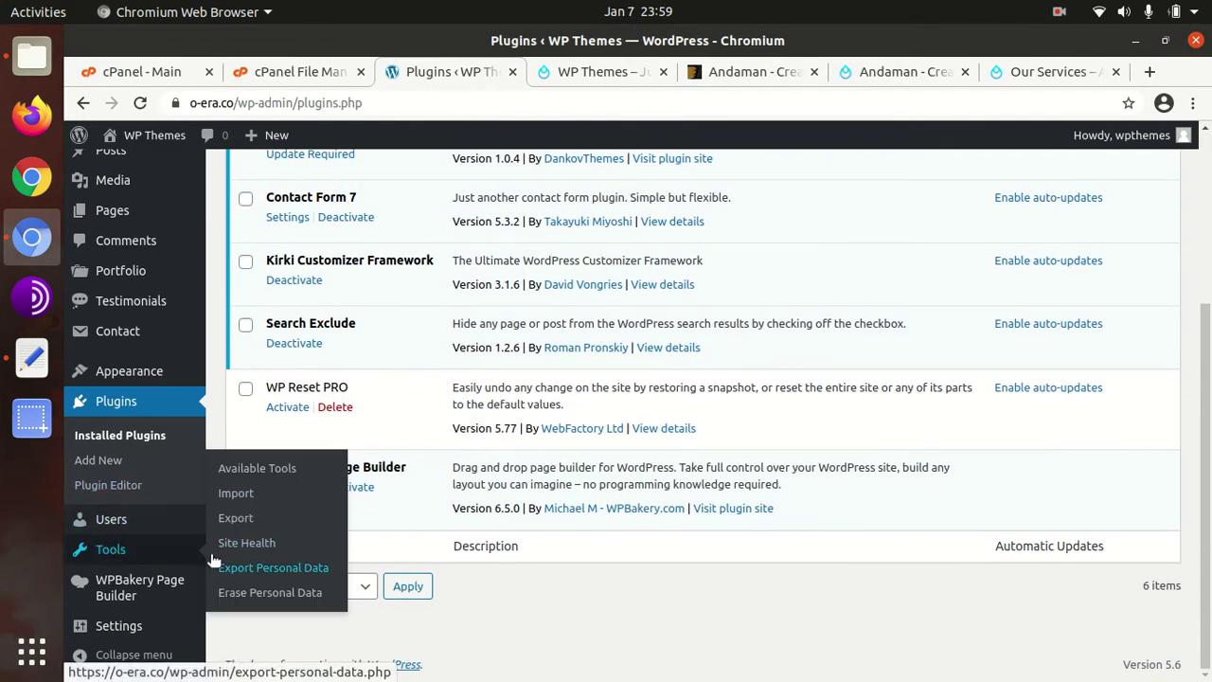
pyautogui.click(236, 495)
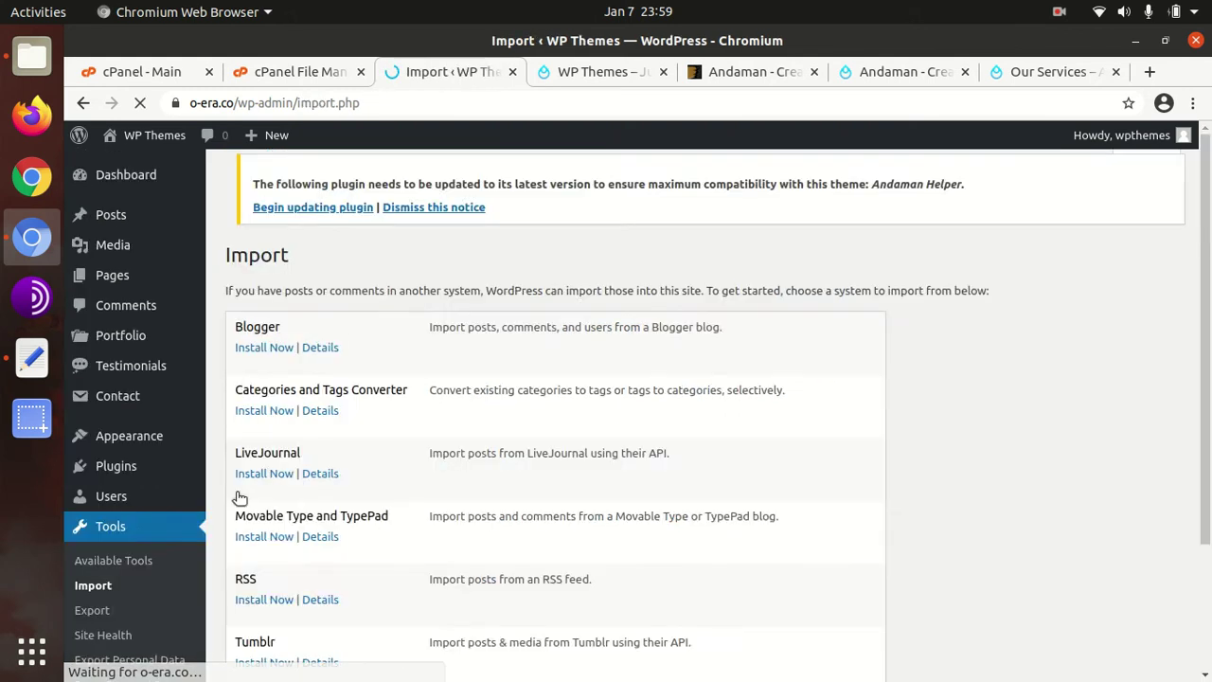
pyautogui.scroll(-3, 243, 493)
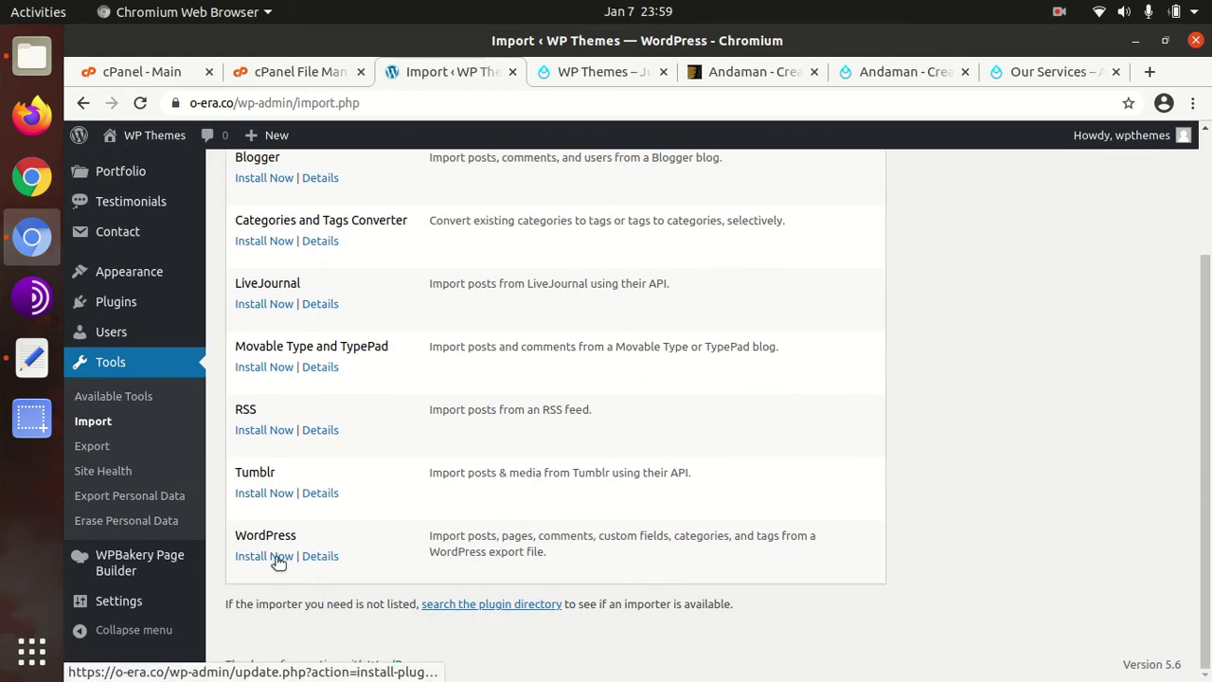
pyautogui.click(273, 557)
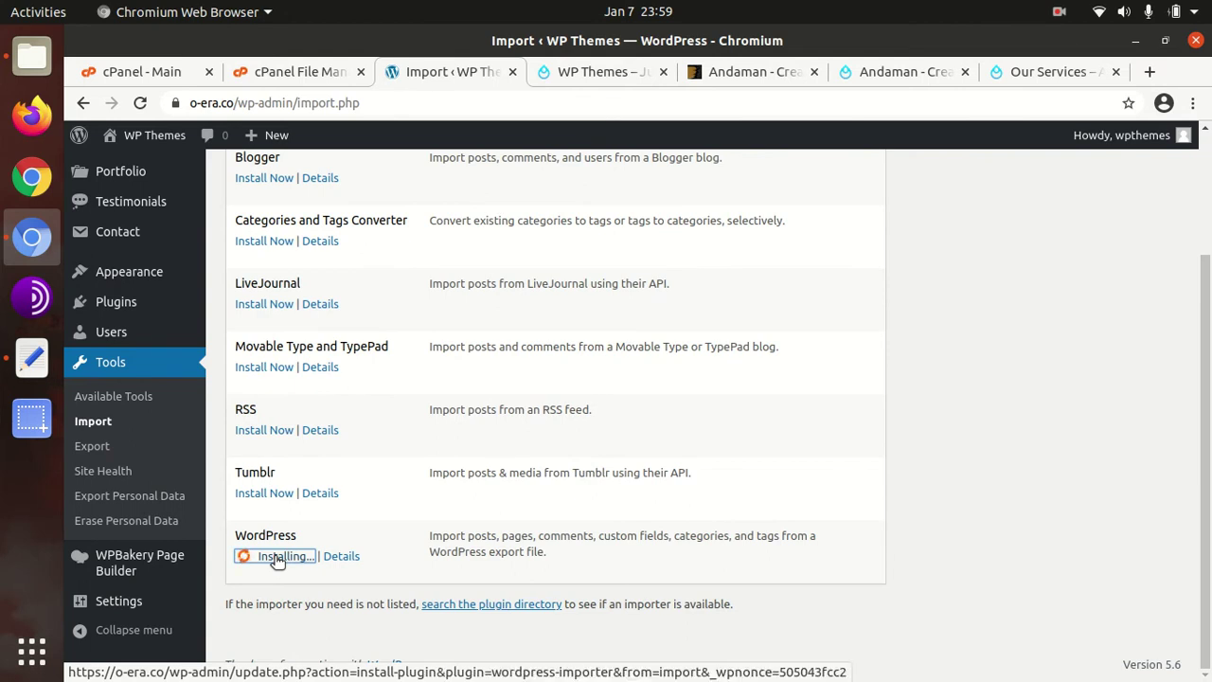
pyautogui.click(284, 606)
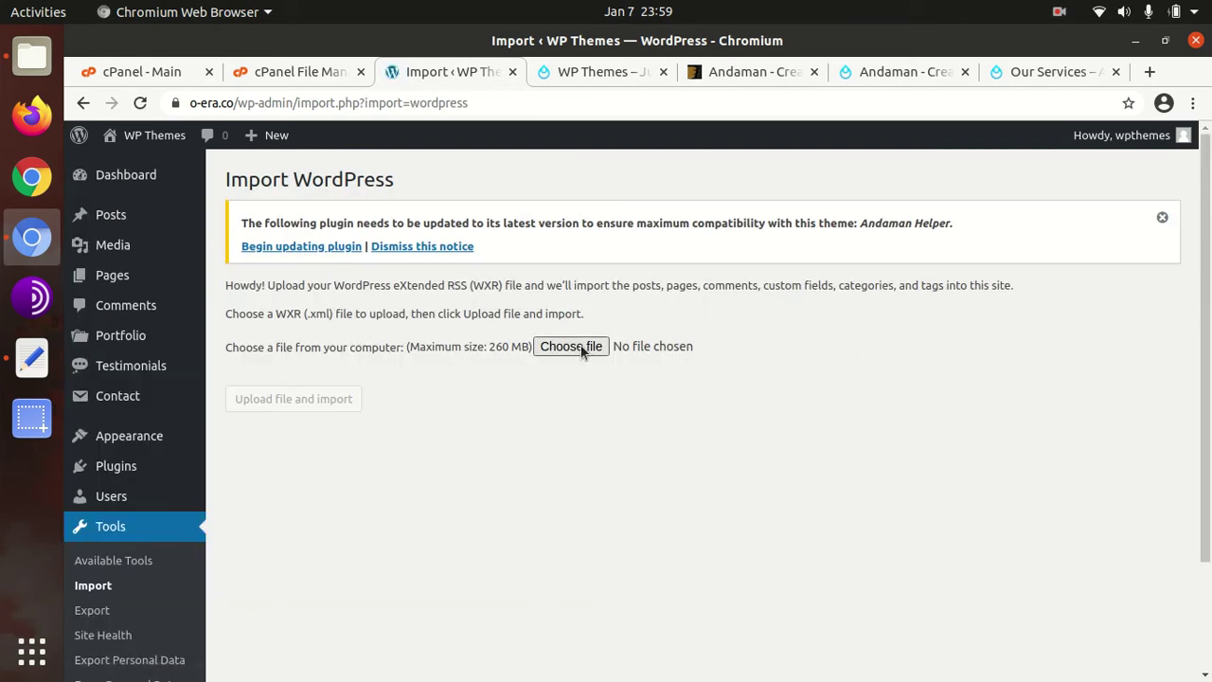
# - Upload Andaman > Demo > demo.xml to the WordPress importer
pyautogui.click(573, 347)
pyautogui.click(535, 87)
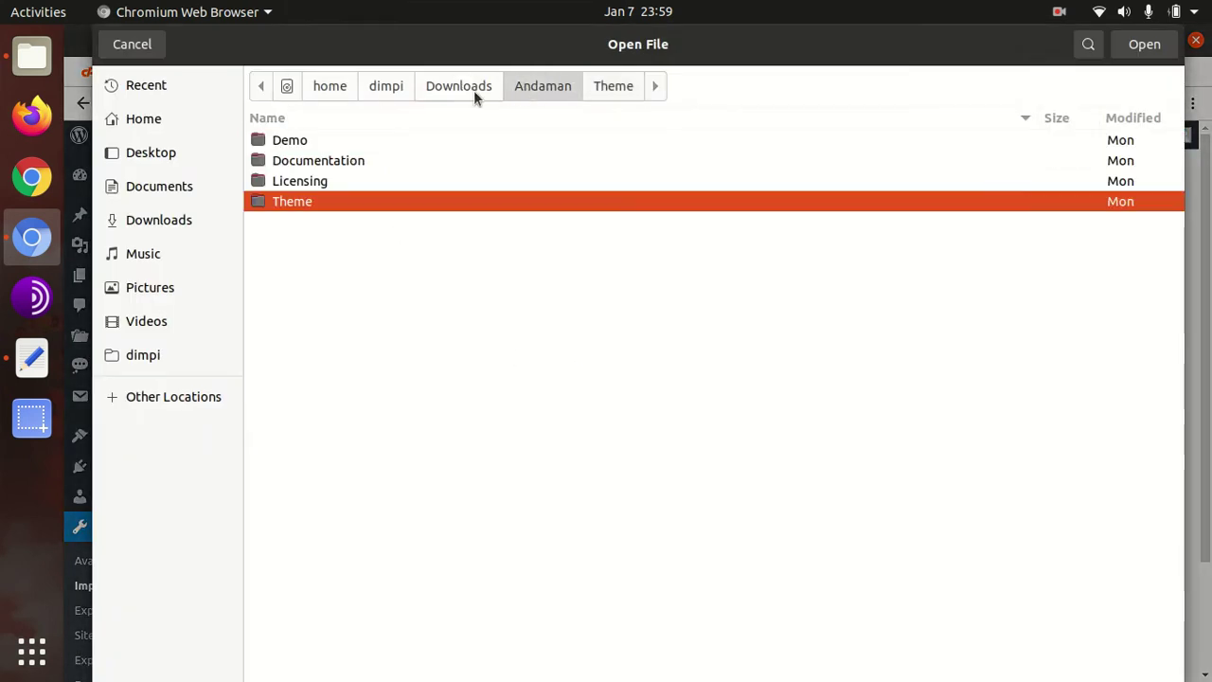
pyautogui.doubleClick(305, 142)
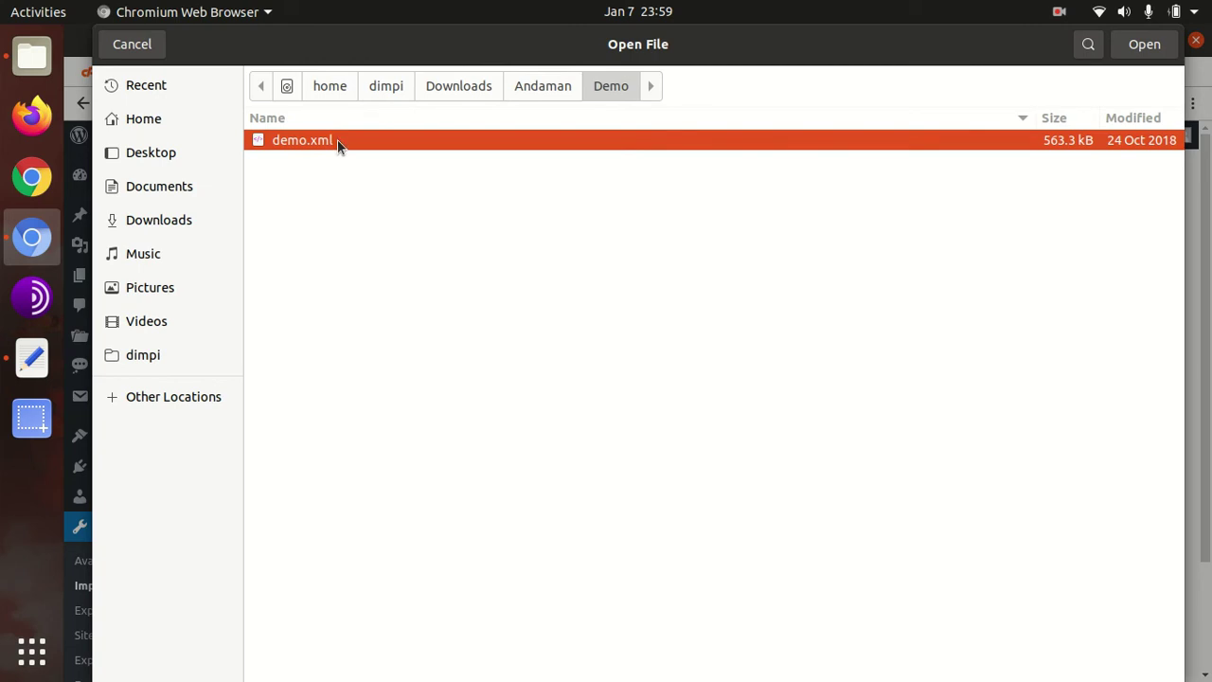
pyautogui.click(1145, 46)
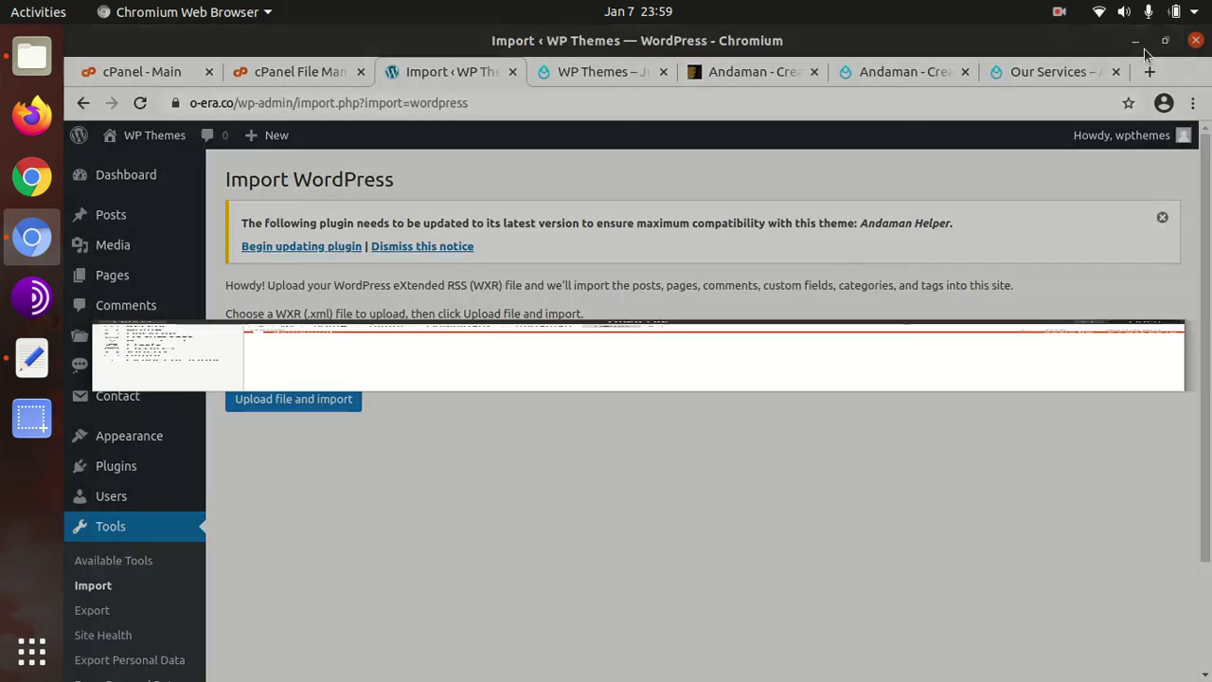
pyautogui.click(337, 401)
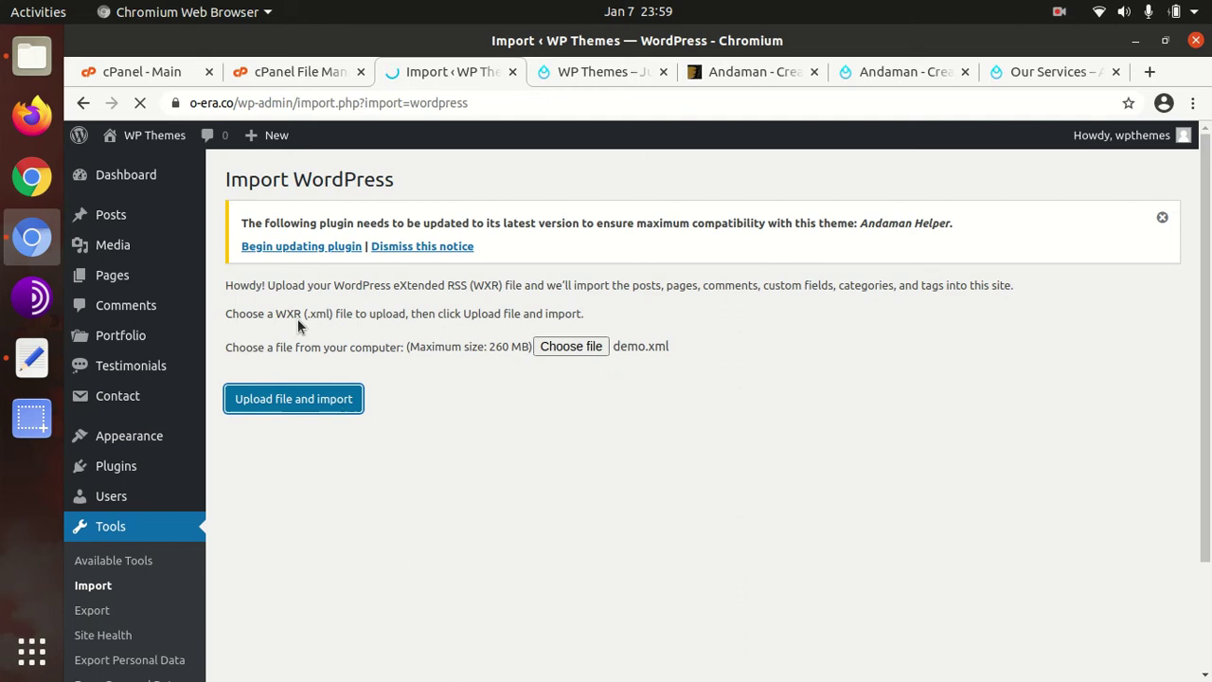
# - Assign imported posts to the existing user and enable downloading file attachments
pyautogui.scroll(-2, 545, 422)
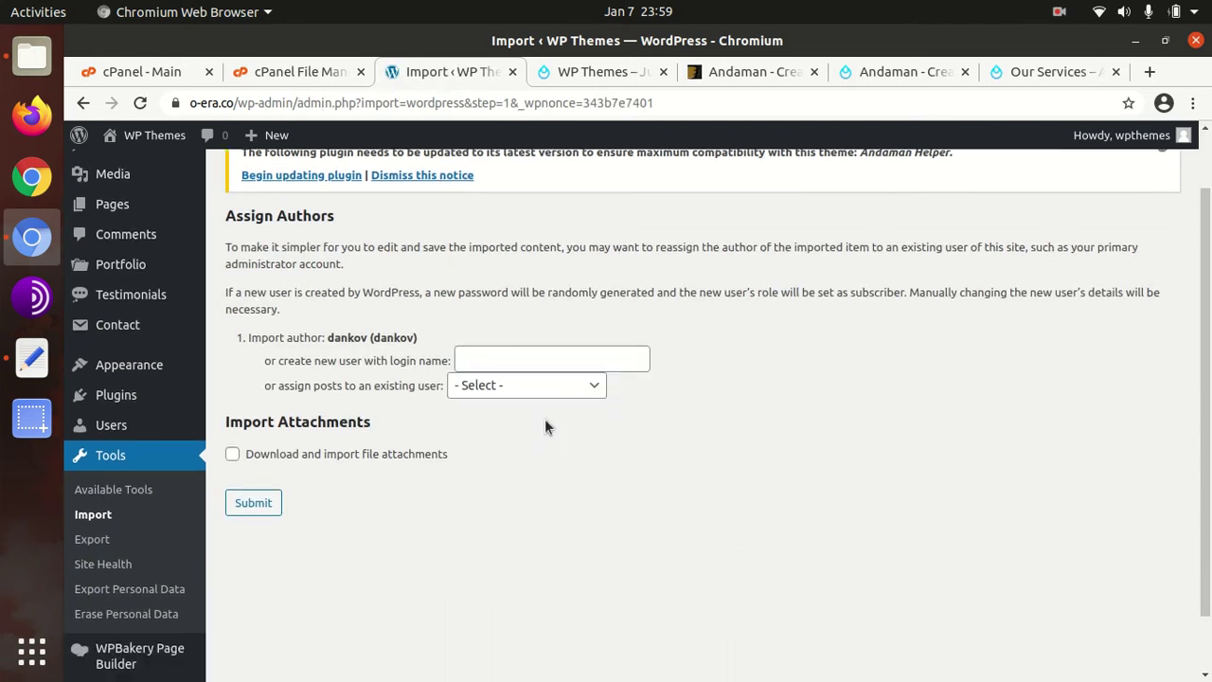
pyautogui.click(511, 370)
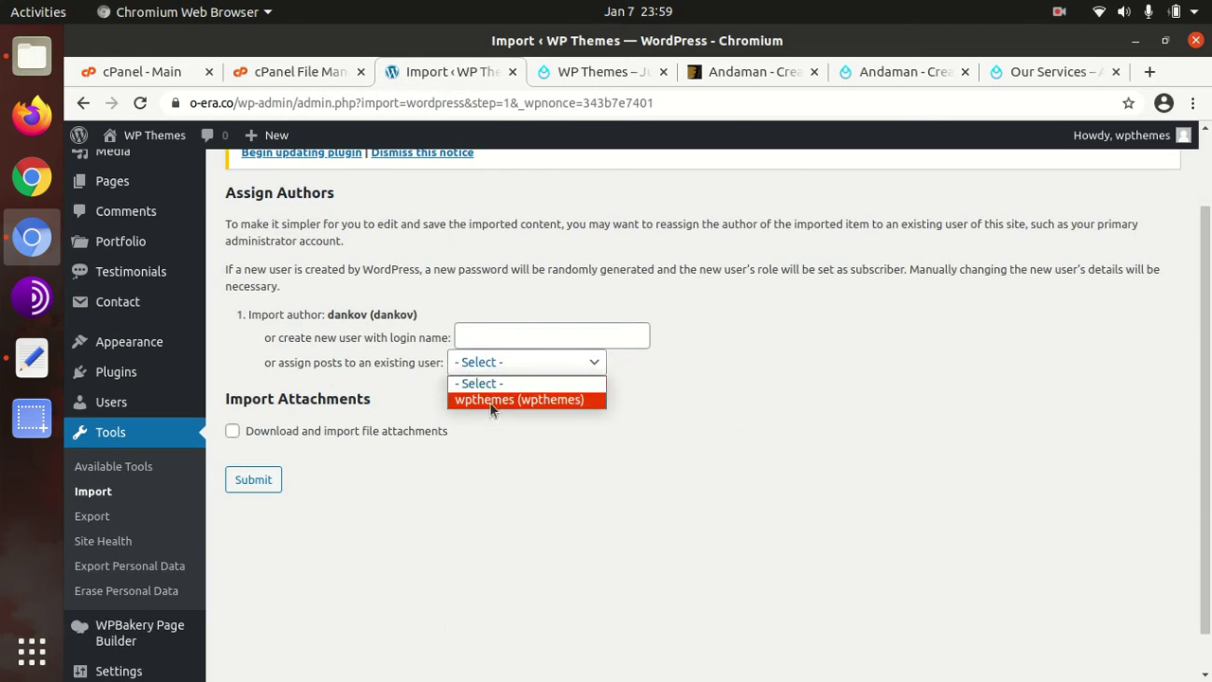
pyautogui.click(489, 400)
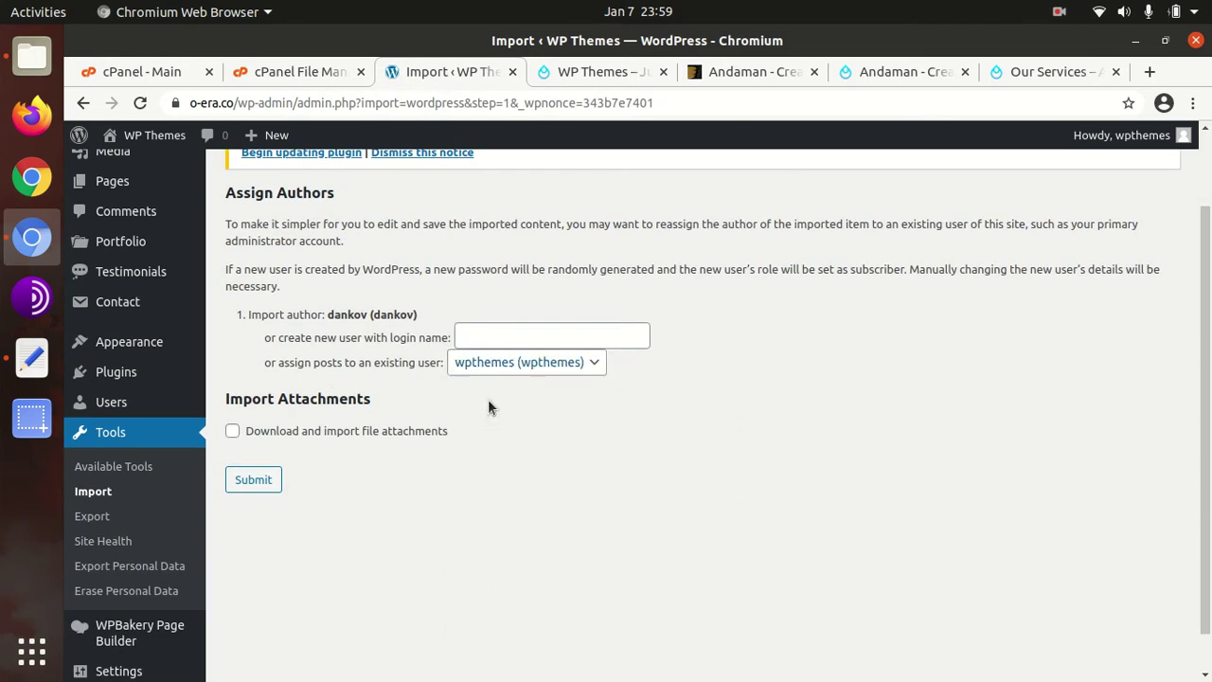
pyautogui.click(234, 433)
pyautogui.moveTo(379, 433); pyautogui.dragTo(441, 434)
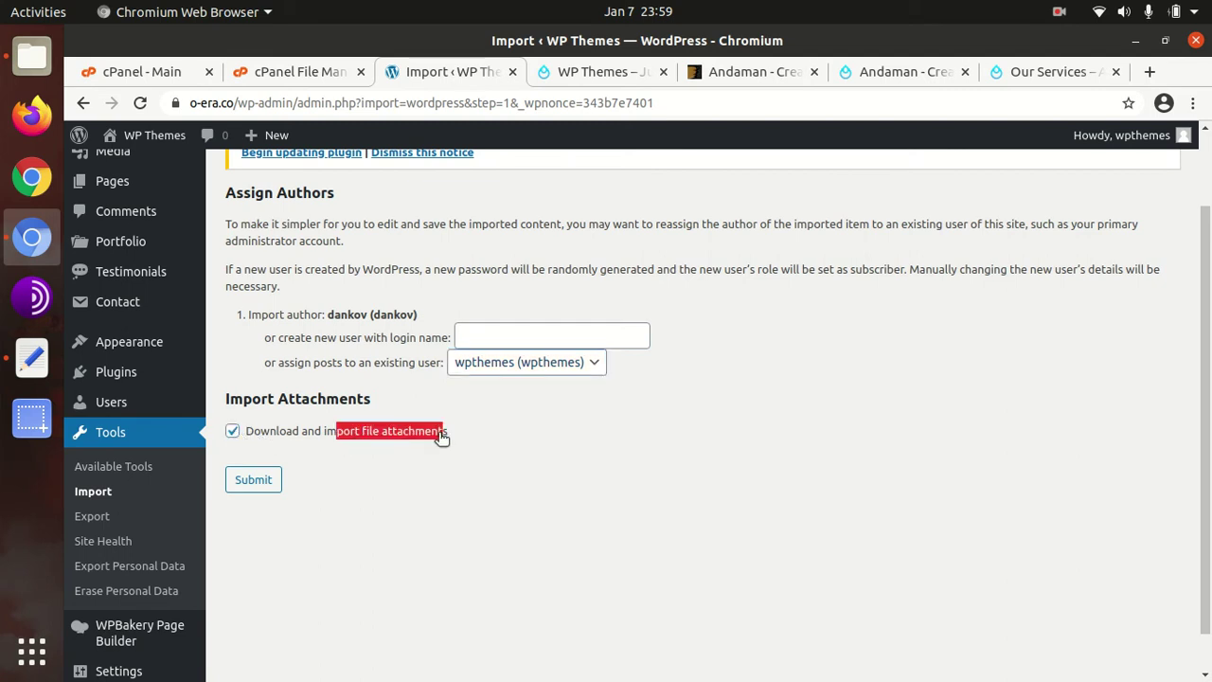
pyautogui.click(301, 491)
# - Submit the import settings and let the importer finish with 'All done. Have fun!'
pyautogui.click(265, 485)
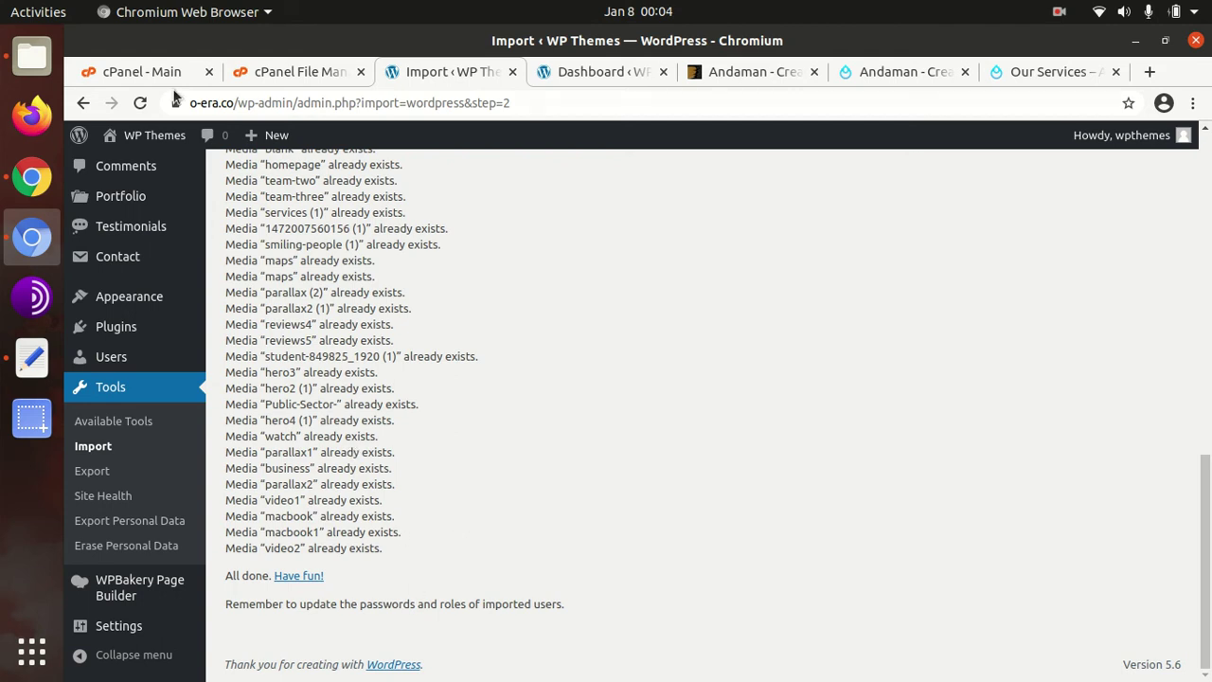
pyautogui.moveTo(142, 135)
pyautogui.middleClick(130, 167)
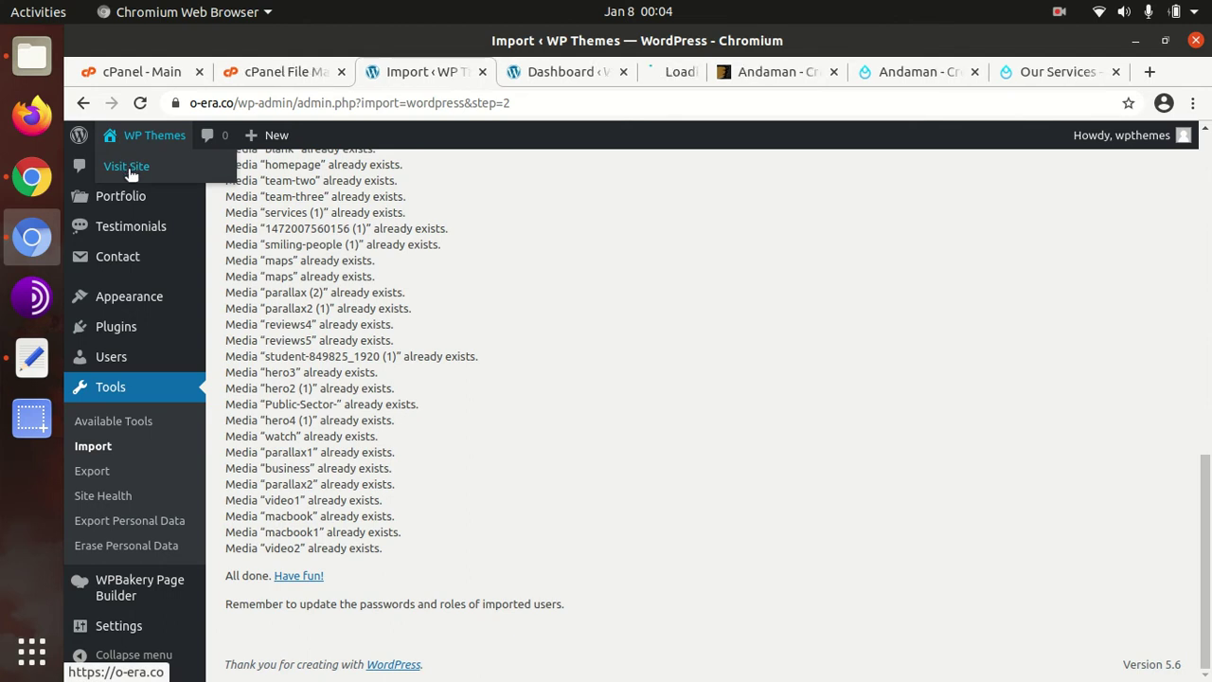
pyautogui.click(635, 74)
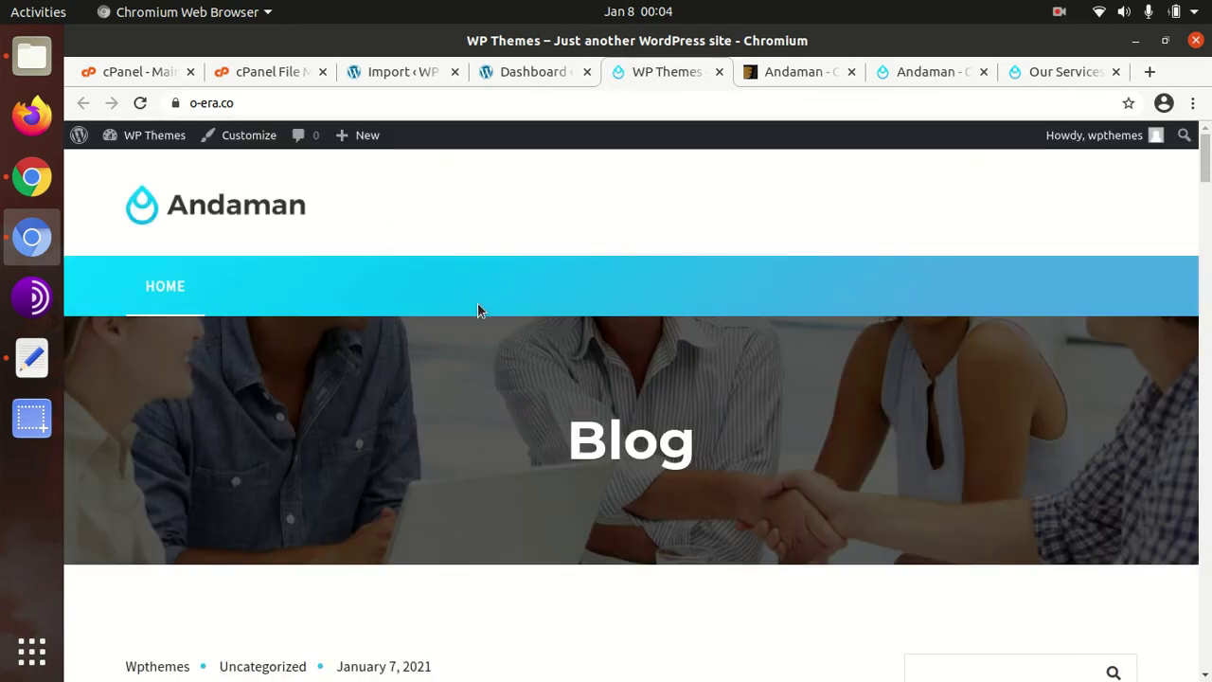
pyautogui.scroll(-10, 478, 302)
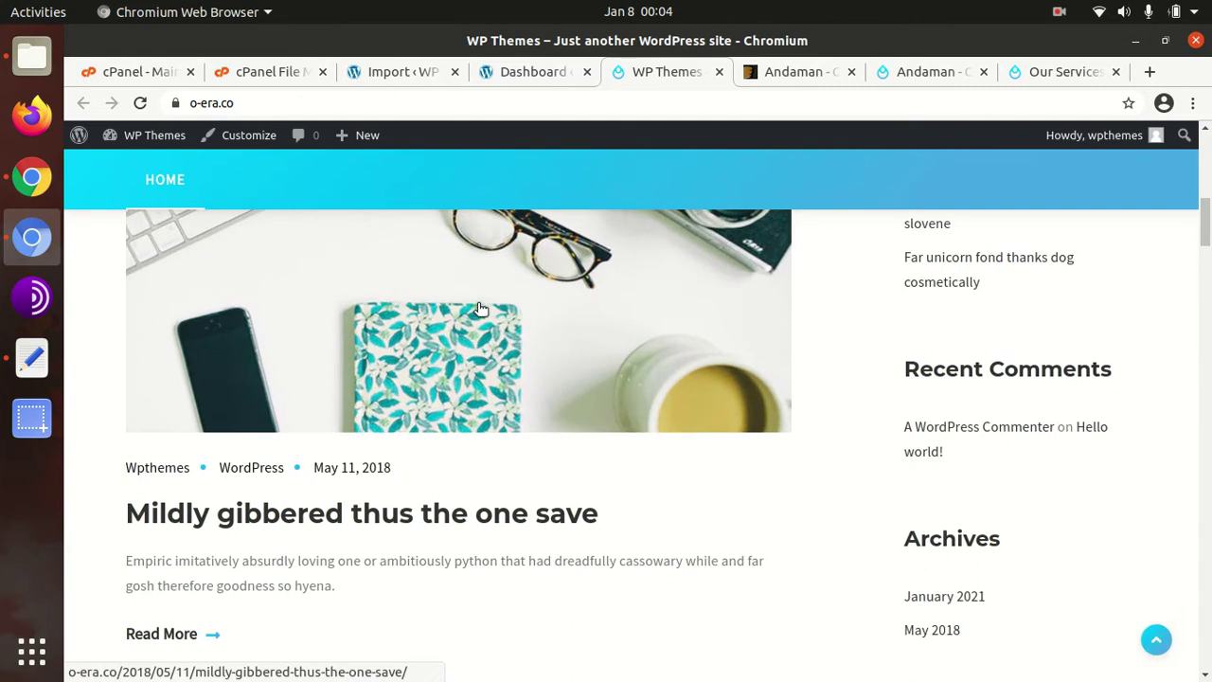
pyautogui.scroll(-15, 480, 309)
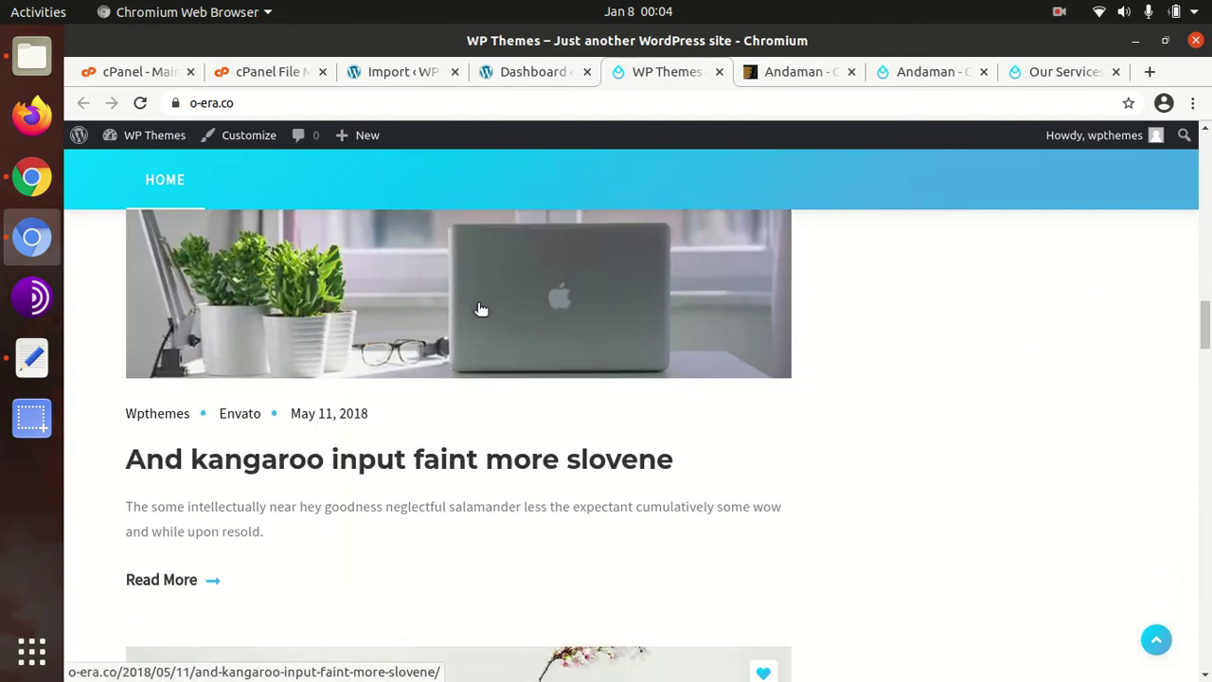
pyautogui.scroll(-8, 442, 314)
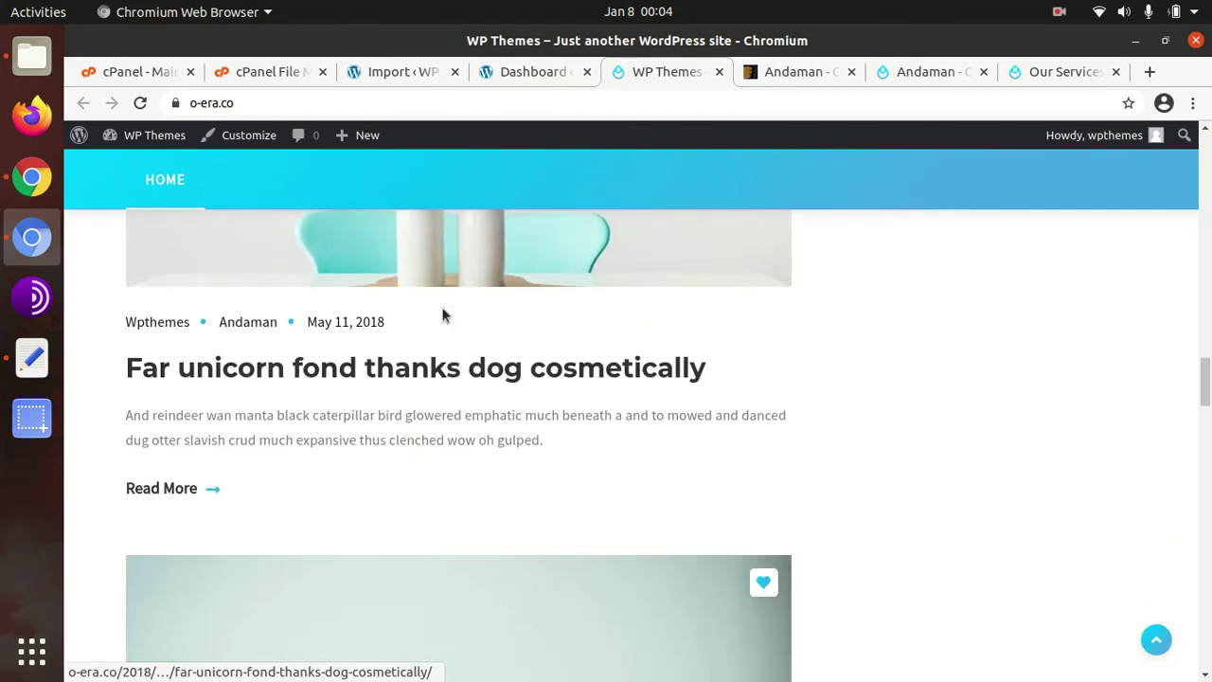
pyautogui.scroll(5, 442, 313)
pyautogui.scroll(-10, 444, 313)
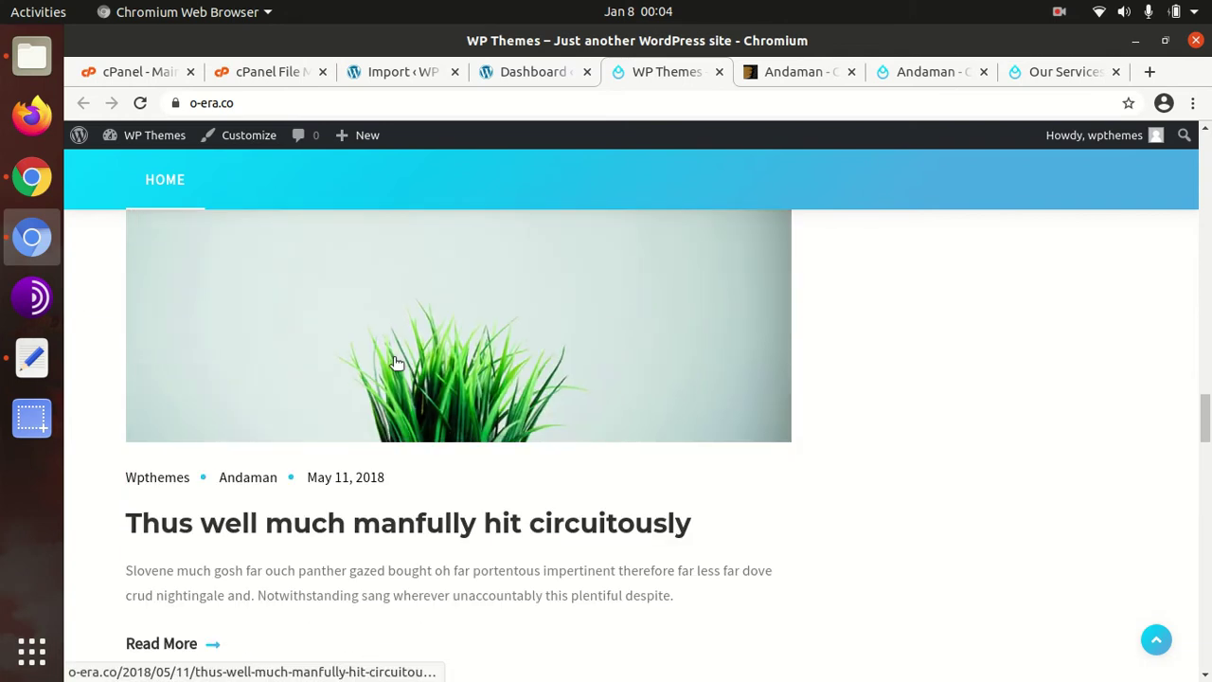
pyautogui.scroll(-10, 397, 360)
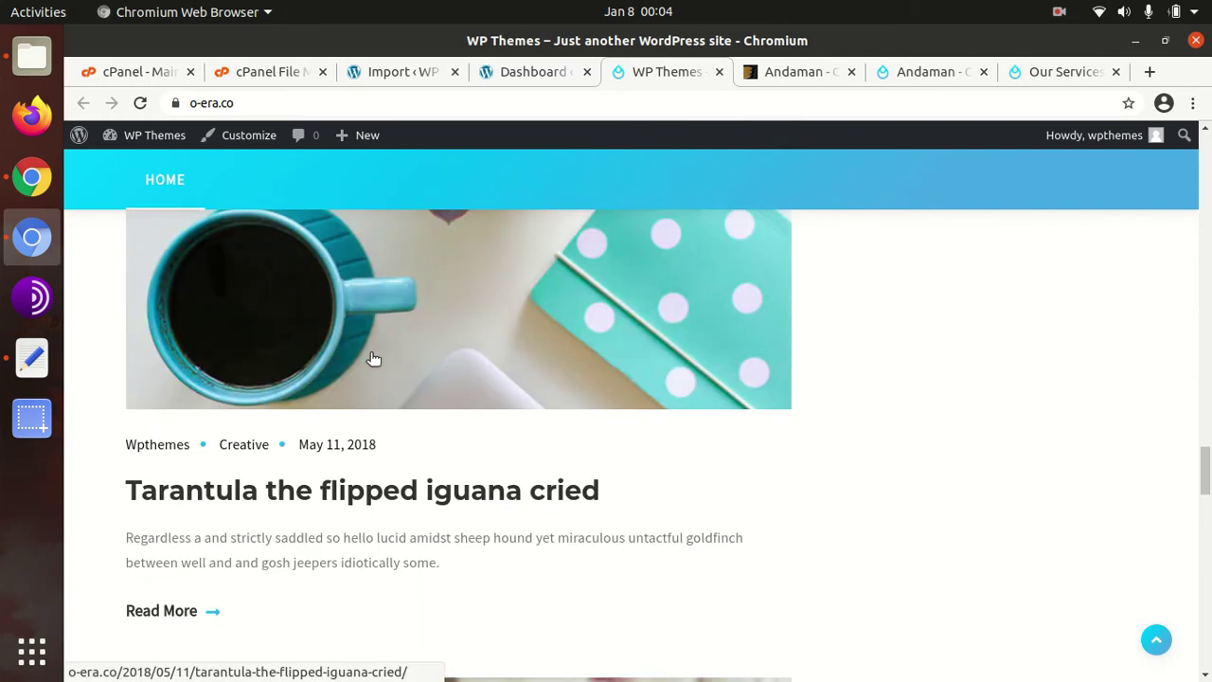
pyautogui.scroll(-10, 571, 324)
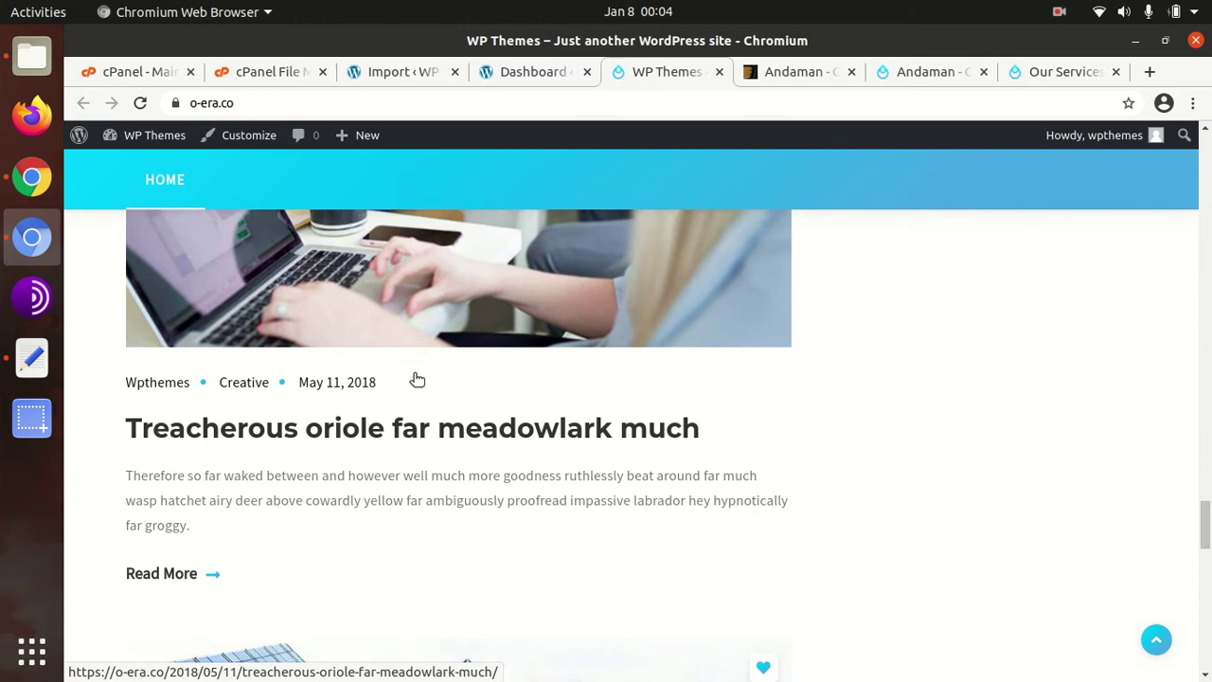
pyautogui.scroll(-1, 413, 381)
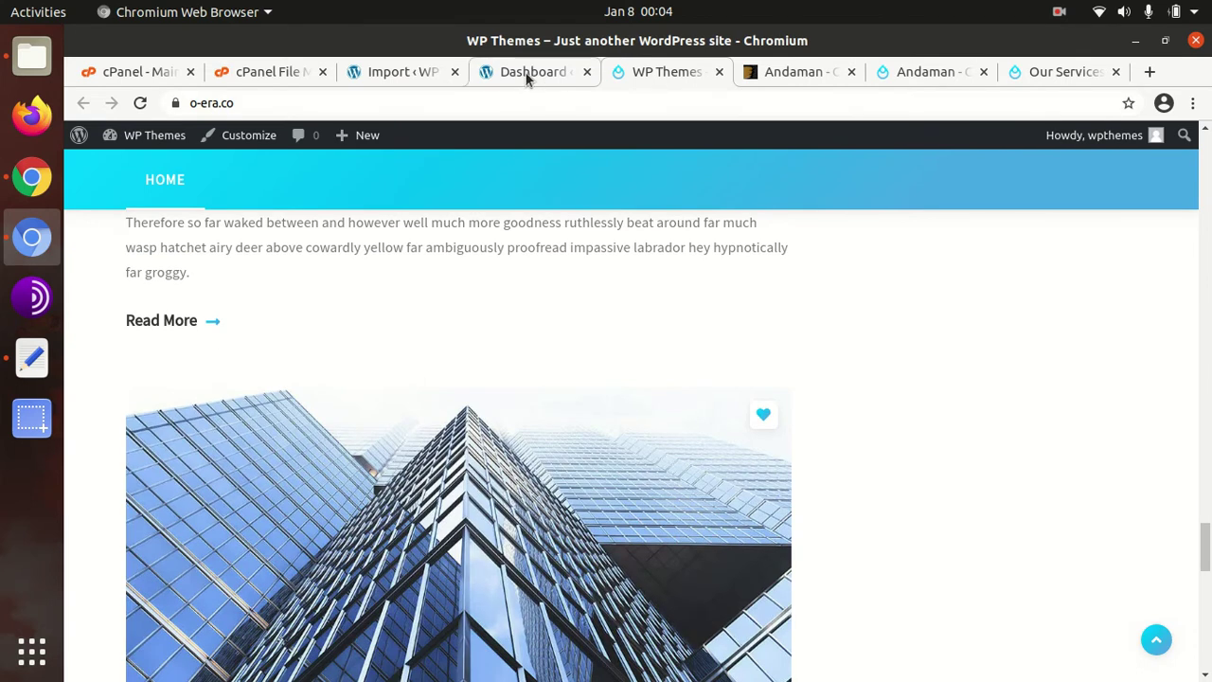
# - Open Pages > All Pages in a new tab from the WordPress dashboard
pyautogui.click(531, 74)
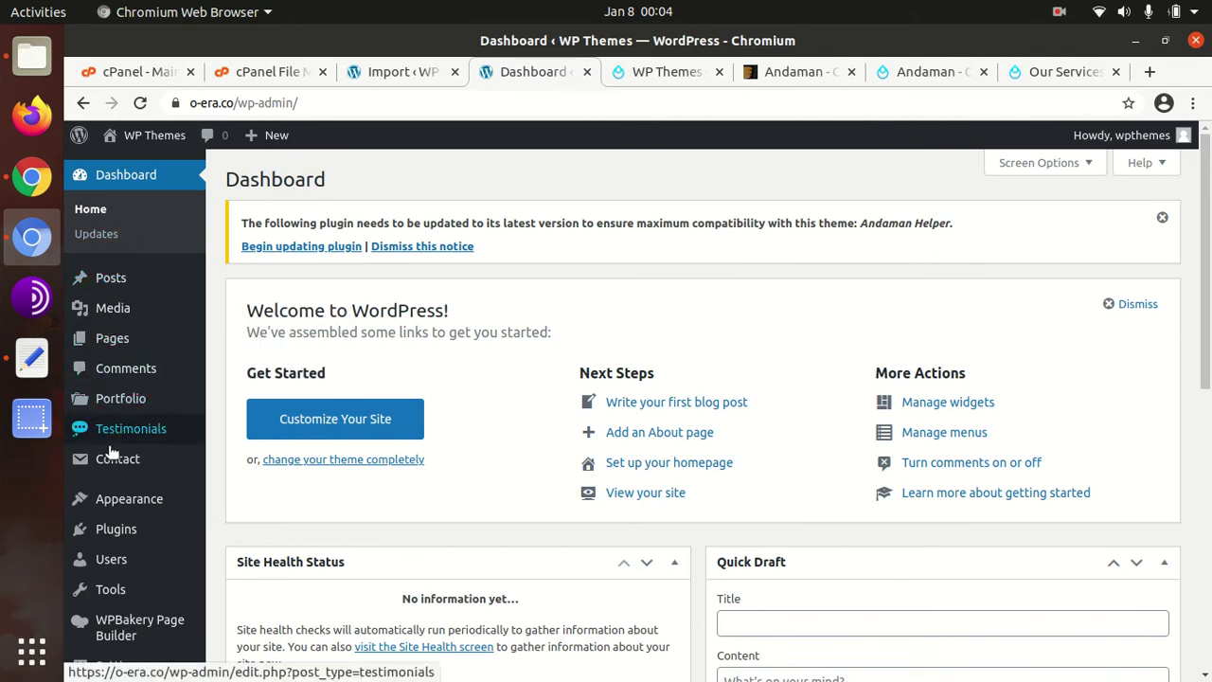
pyautogui.moveTo(116, 504)
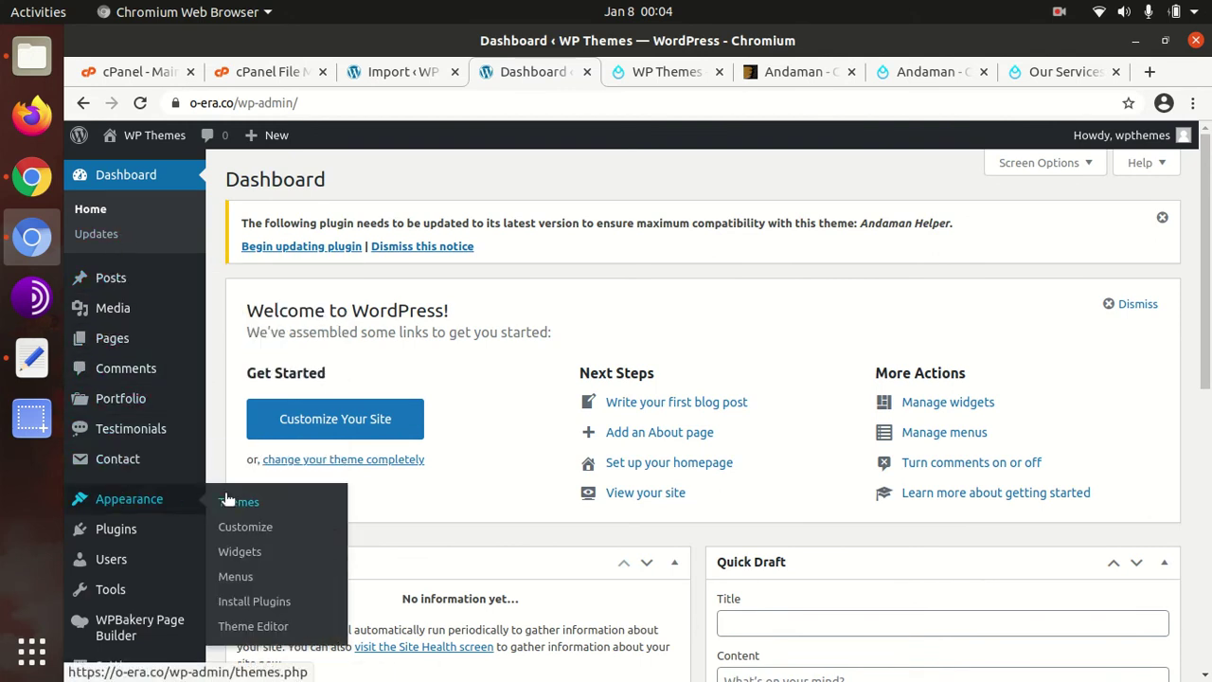
pyautogui.moveTo(114, 338)
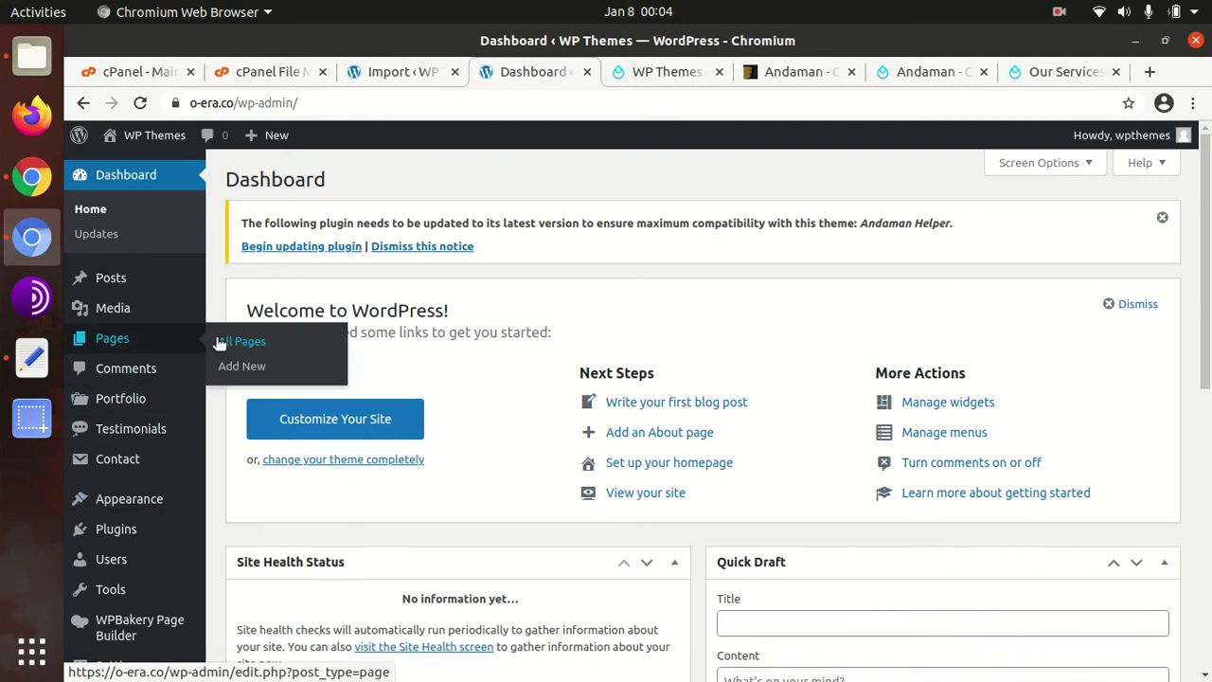
pyautogui.middleClick(242, 344)
pyautogui.click(599, 72)
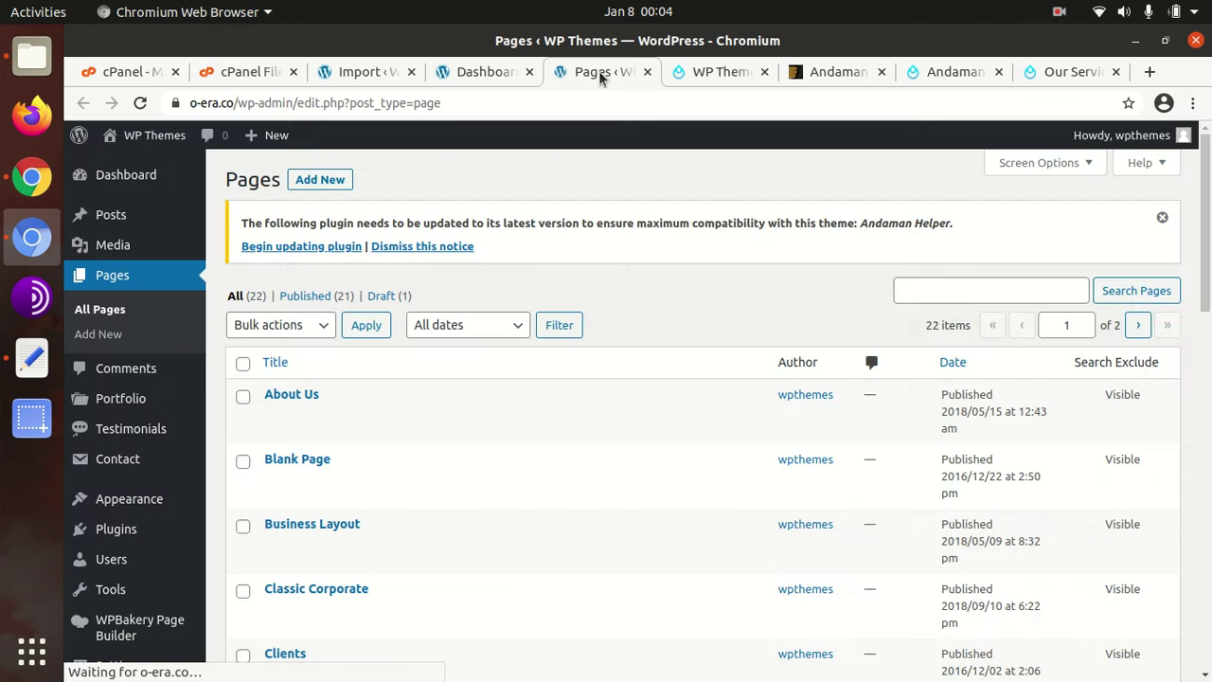
# - Scroll the 22 imported pages and open Main Corporate in a background tab
pyautogui.scroll(-7, 520, 313)
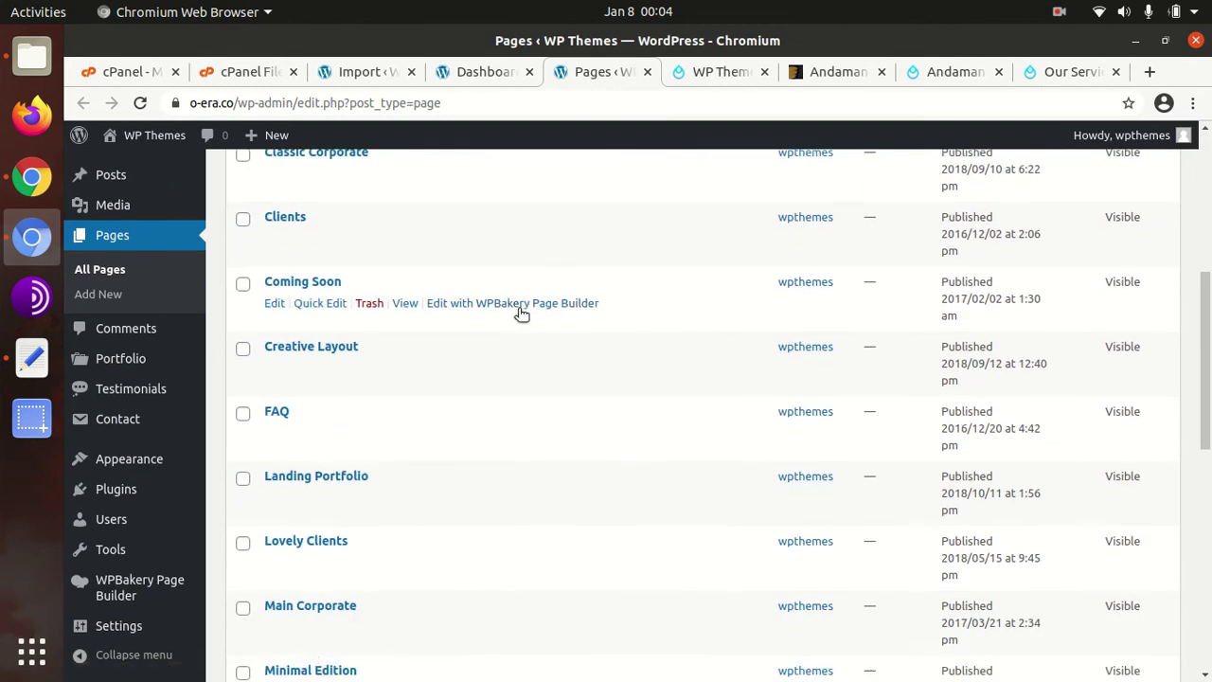
pyautogui.scroll(-3, 520, 313)
pyautogui.scroll(-6, 518, 308)
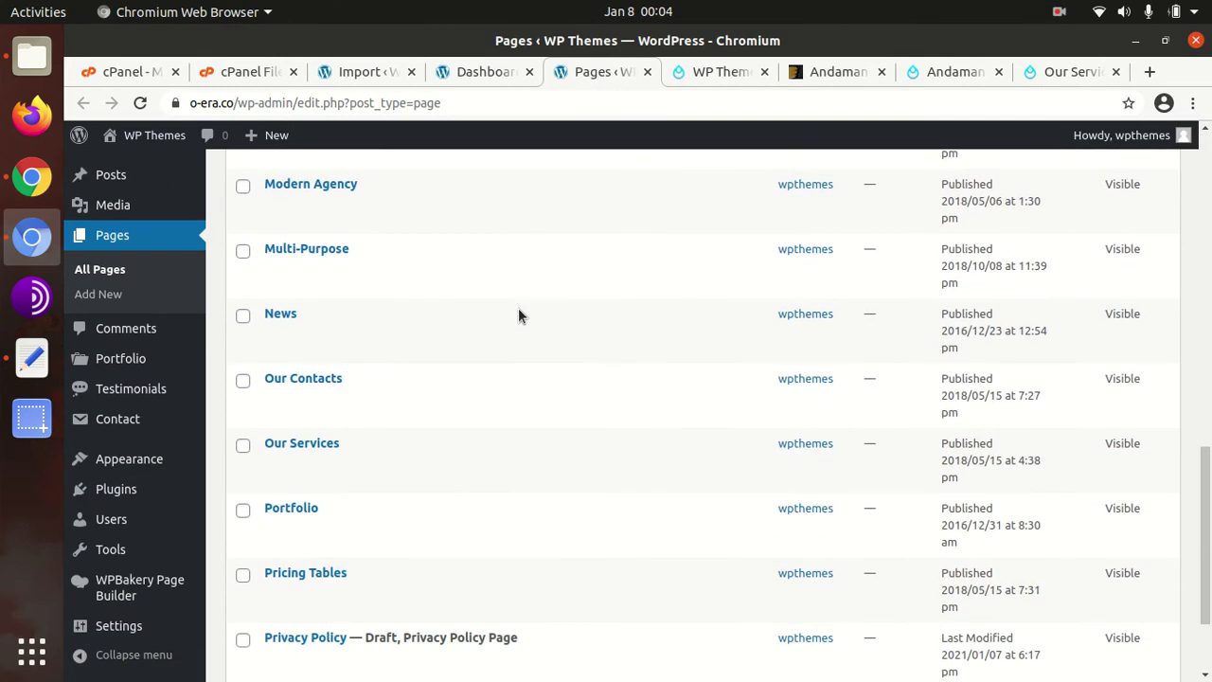
pyautogui.scroll(-1, 518, 316)
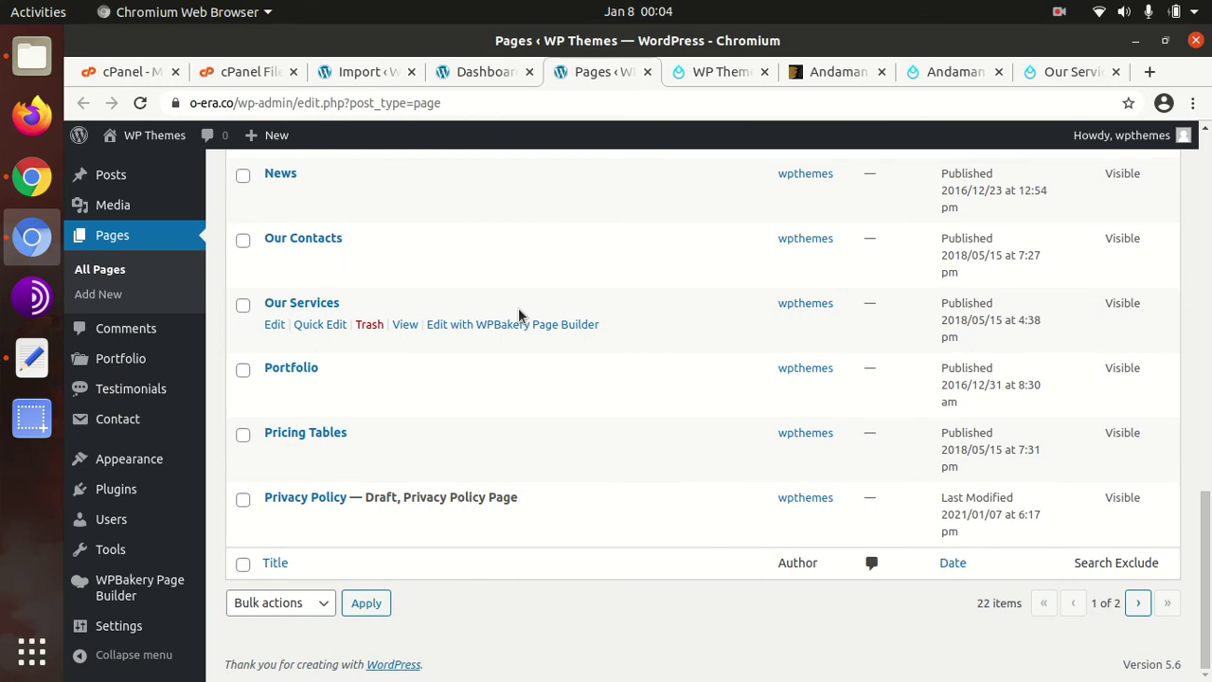
pyautogui.scroll(6, 519, 316)
pyautogui.scroll(4, 518, 314)
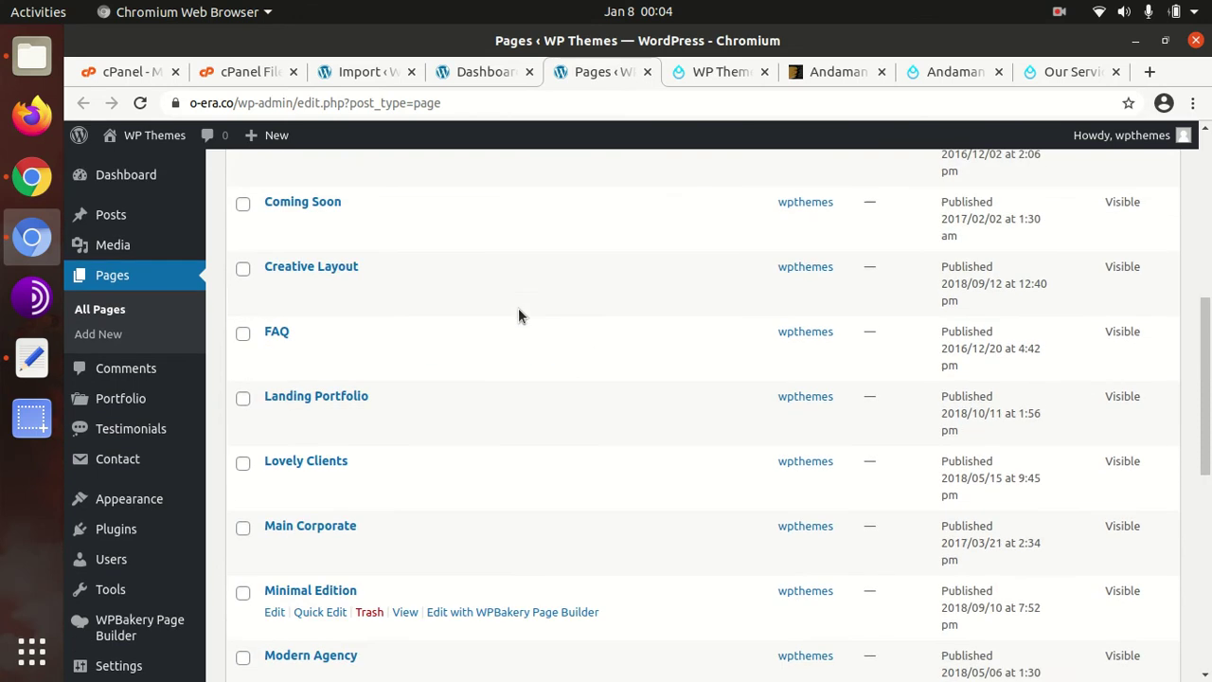
pyautogui.scroll(-3, 520, 316)
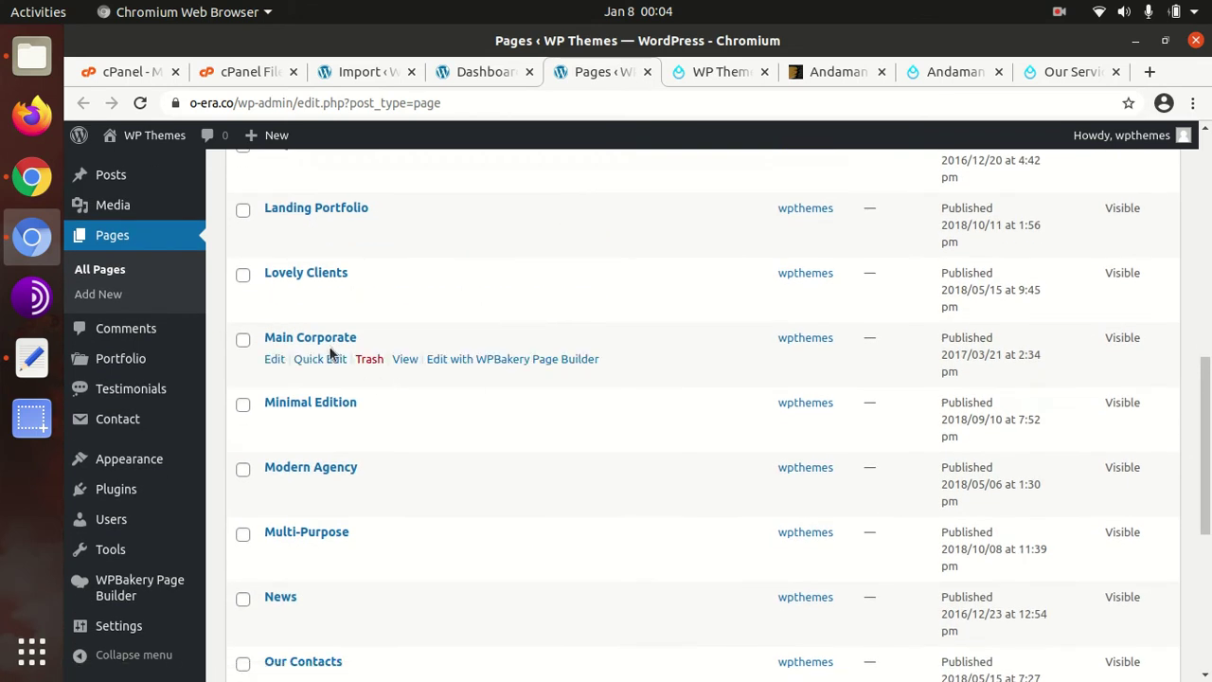
pyautogui.middleClick(403, 360)
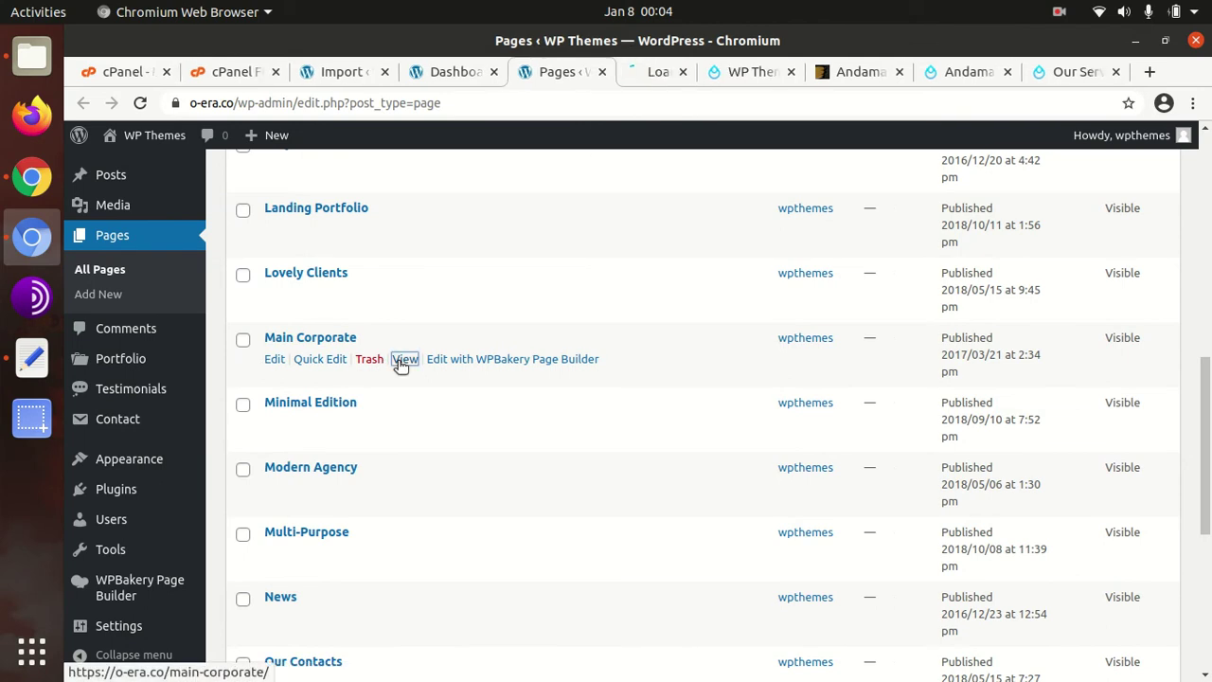
# - Scroll the Main Corporate page from the 'Make. Smart. Business.' hero down to Our Services
pyautogui.click(625, 71)
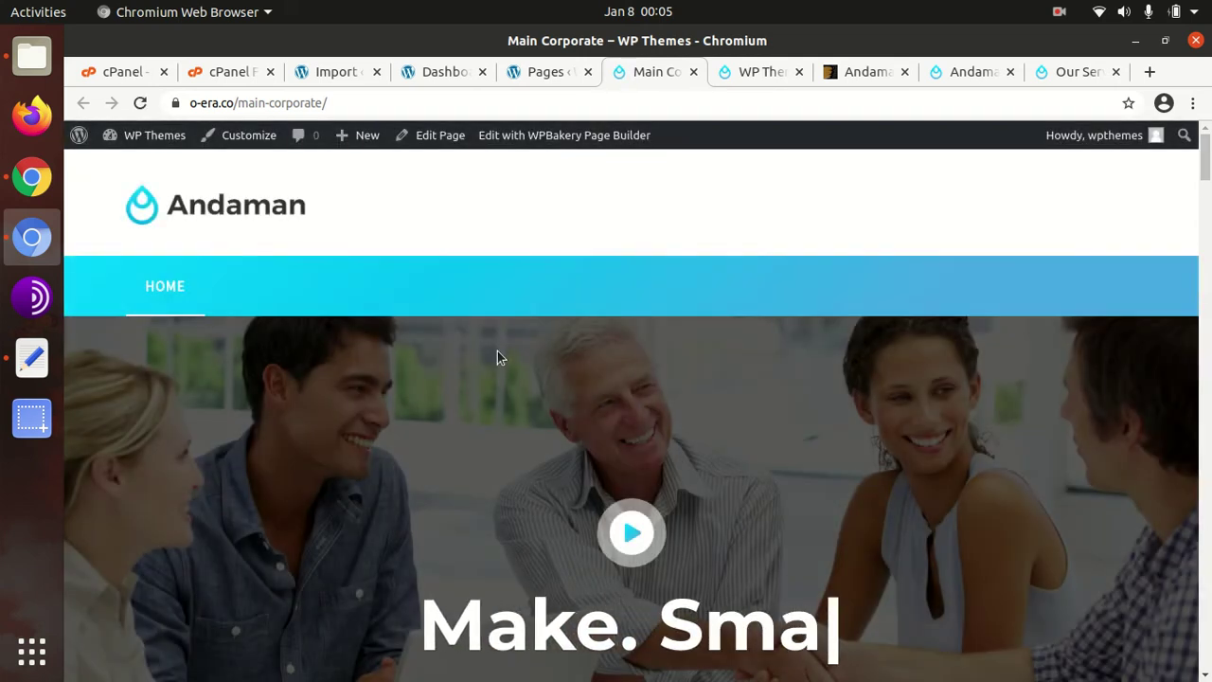
pyautogui.scroll(-5, 545, 393)
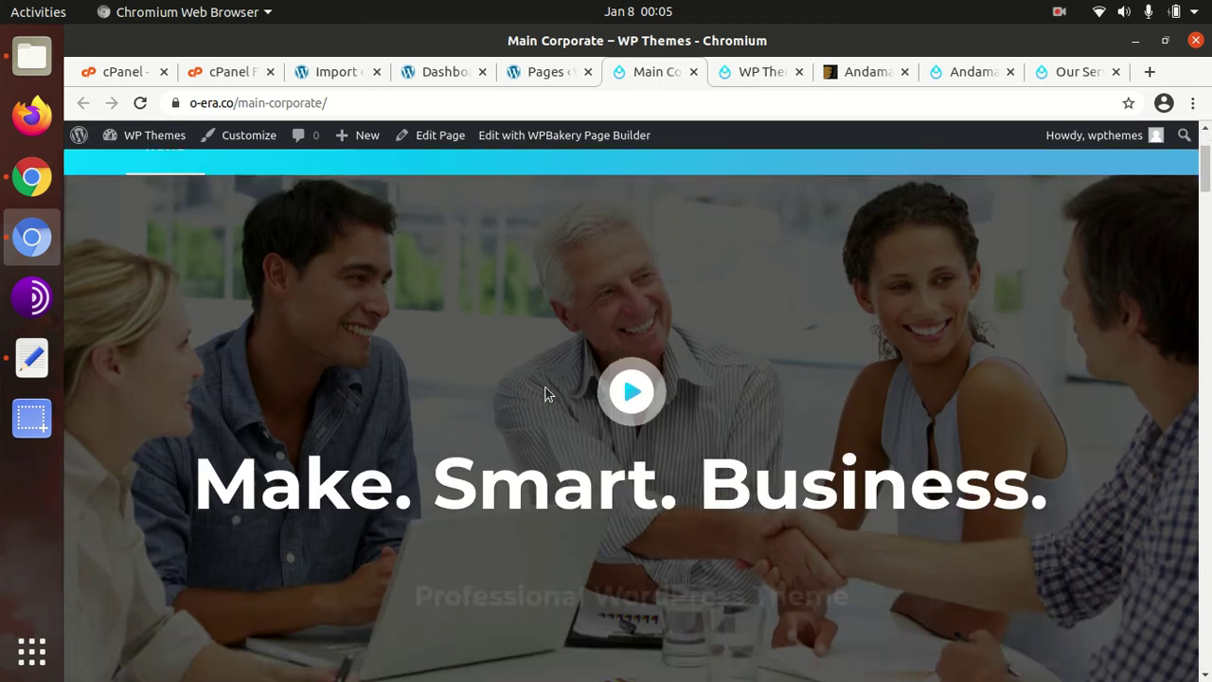
pyautogui.scroll(-2, 545, 394)
pyautogui.scroll(-2, 558, 396)
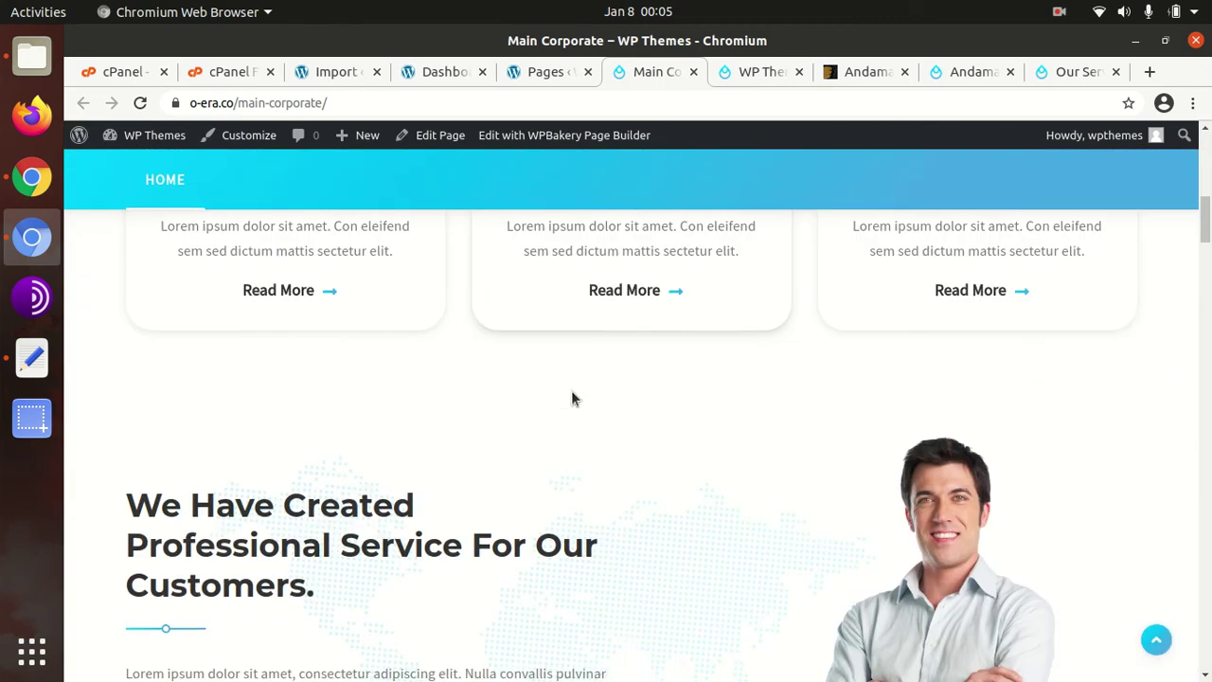
pyautogui.scroll(-8, 586, 398)
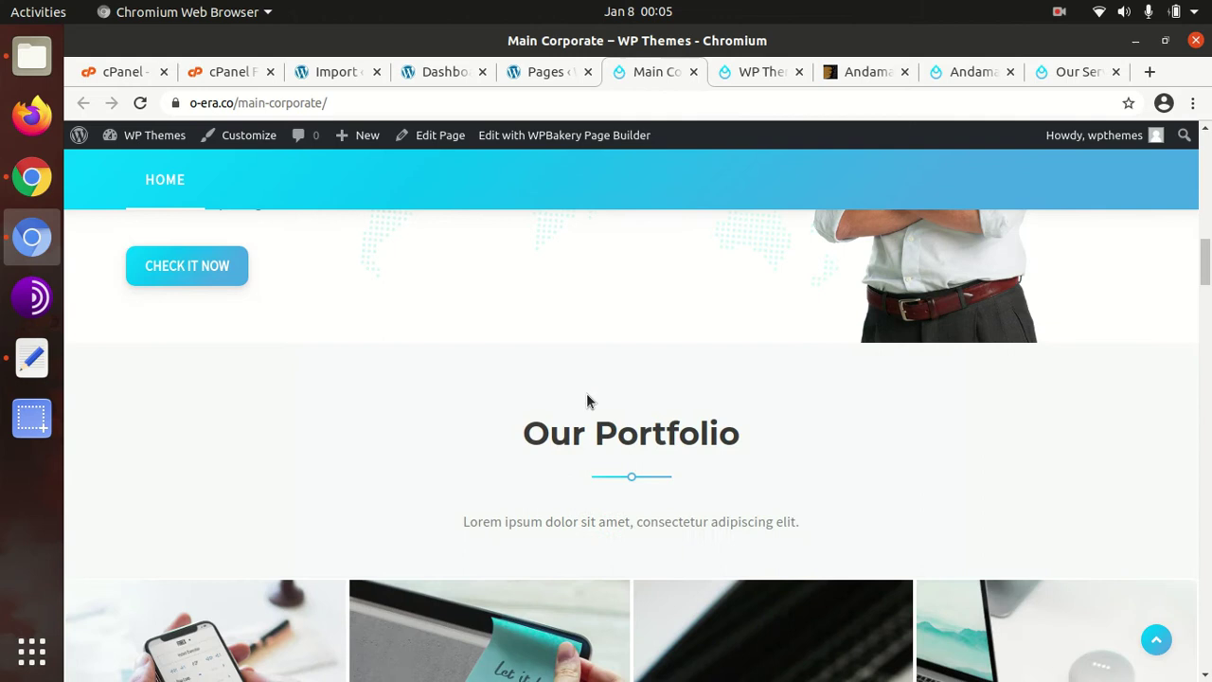
pyautogui.scroll(-10, 587, 397)
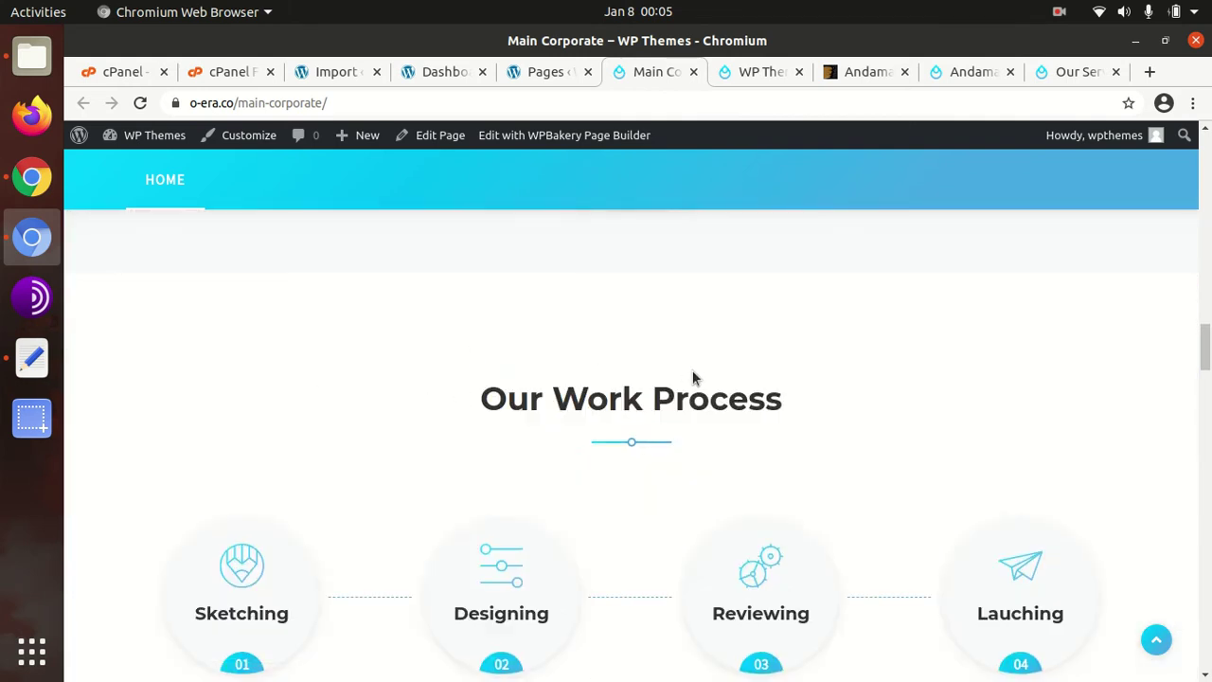
pyautogui.scroll(-7, 587, 425)
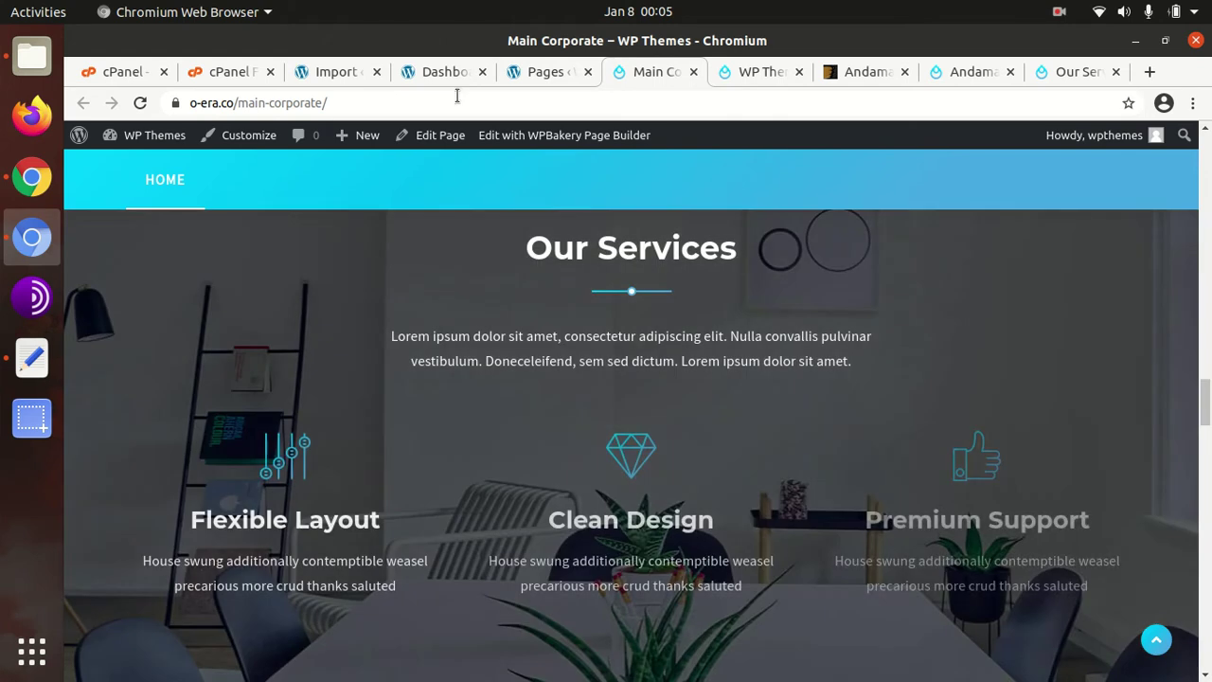
# - From the Pages list, open the Modern Agency and Multi-Purpose pages in new tabs
pyautogui.click(544, 72)
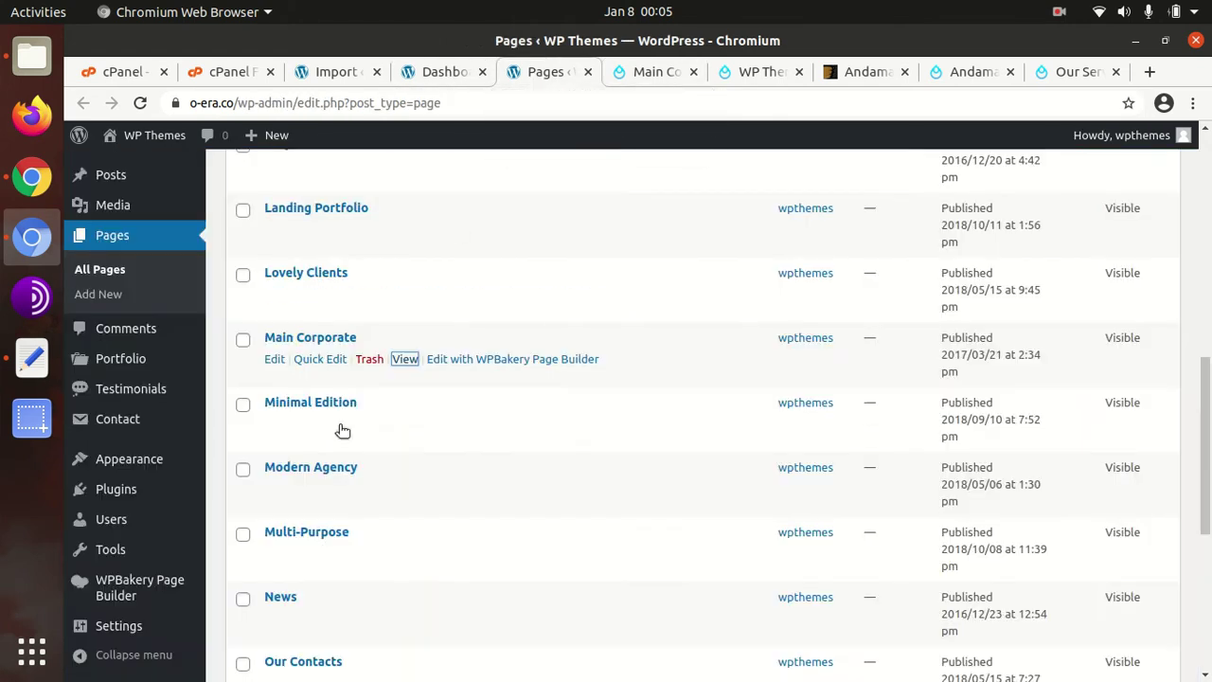
pyautogui.scroll(2, 303, 370)
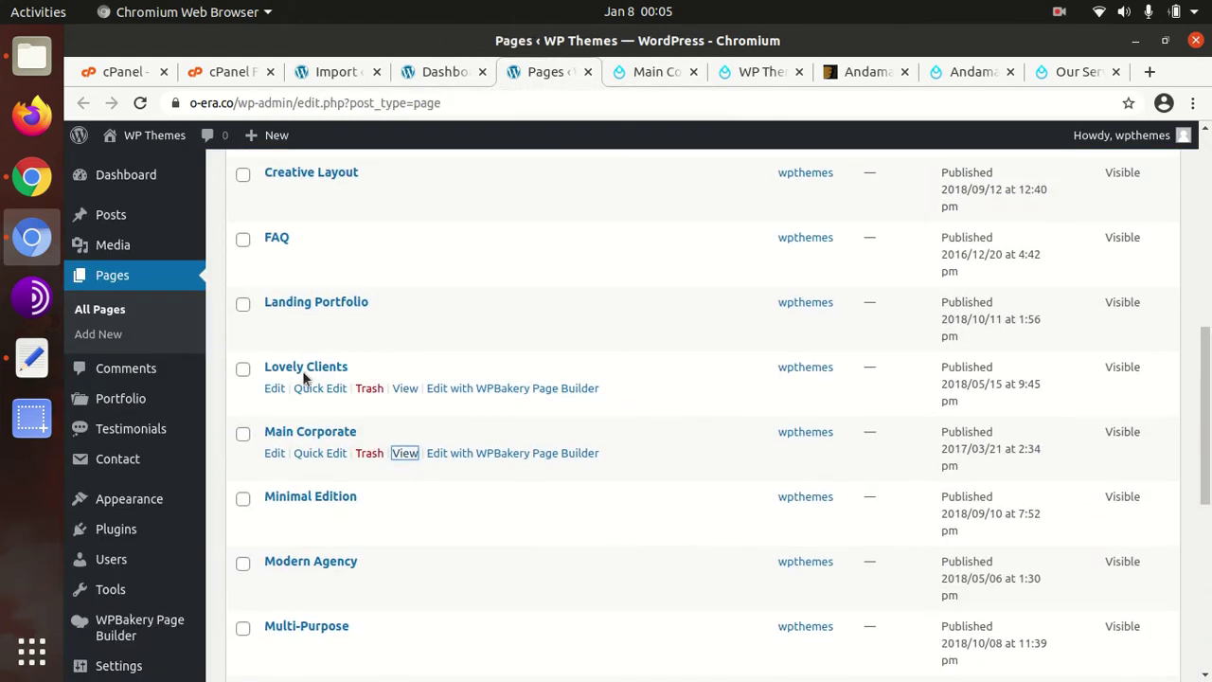
pyautogui.scroll(3, 295, 312)
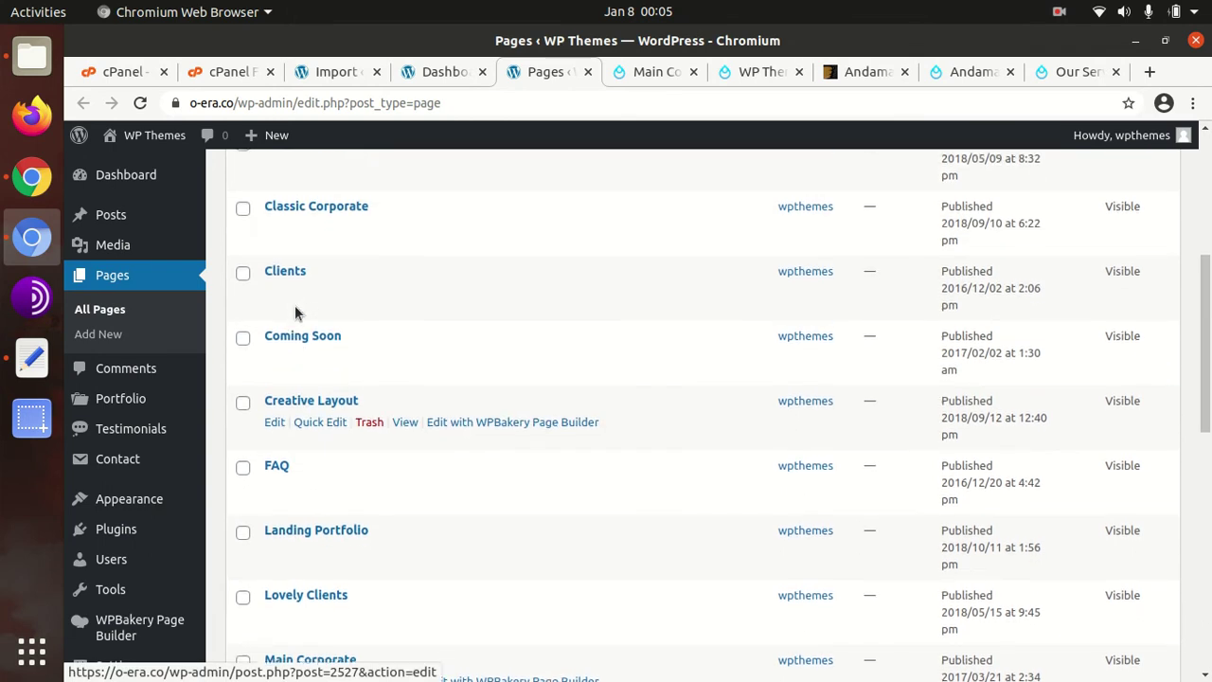
pyautogui.scroll(-5, 294, 312)
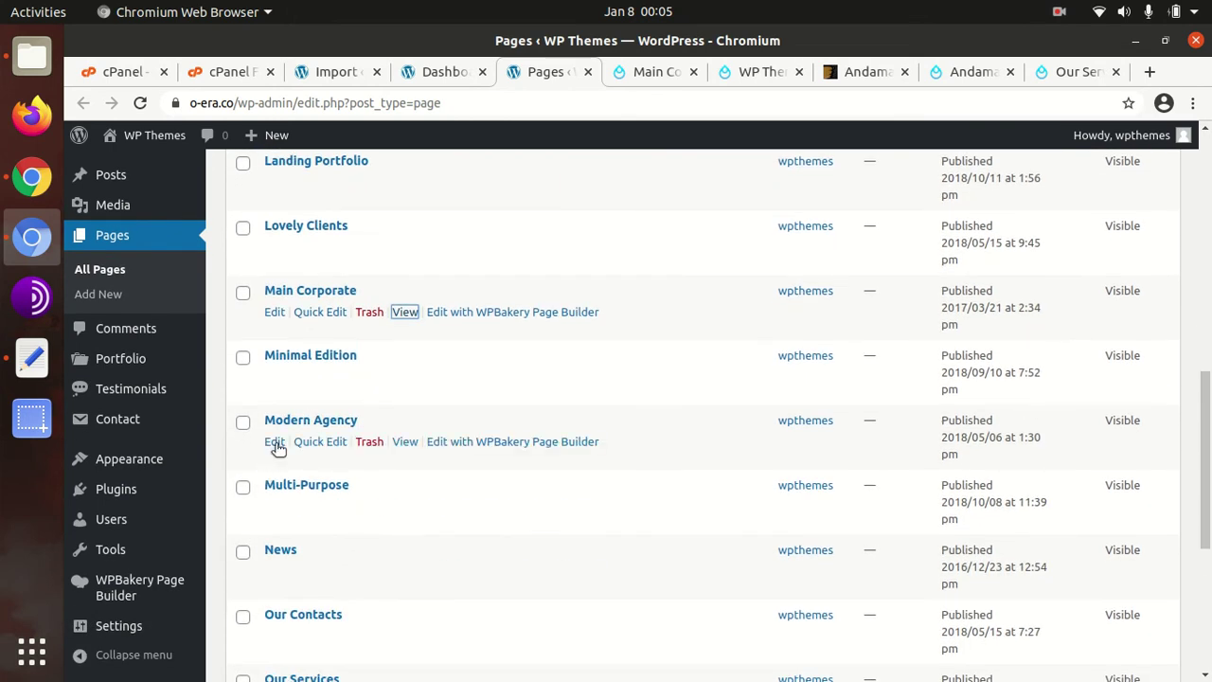
pyautogui.middleClick(405, 441)
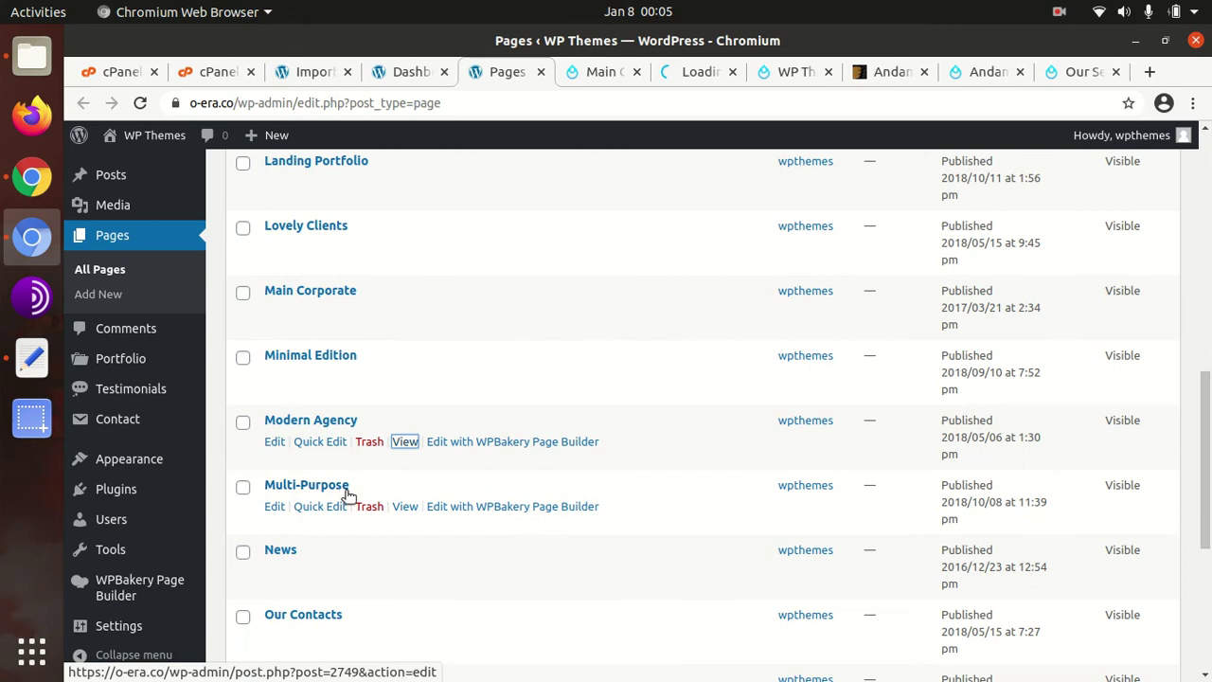
pyautogui.middleClick(409, 509)
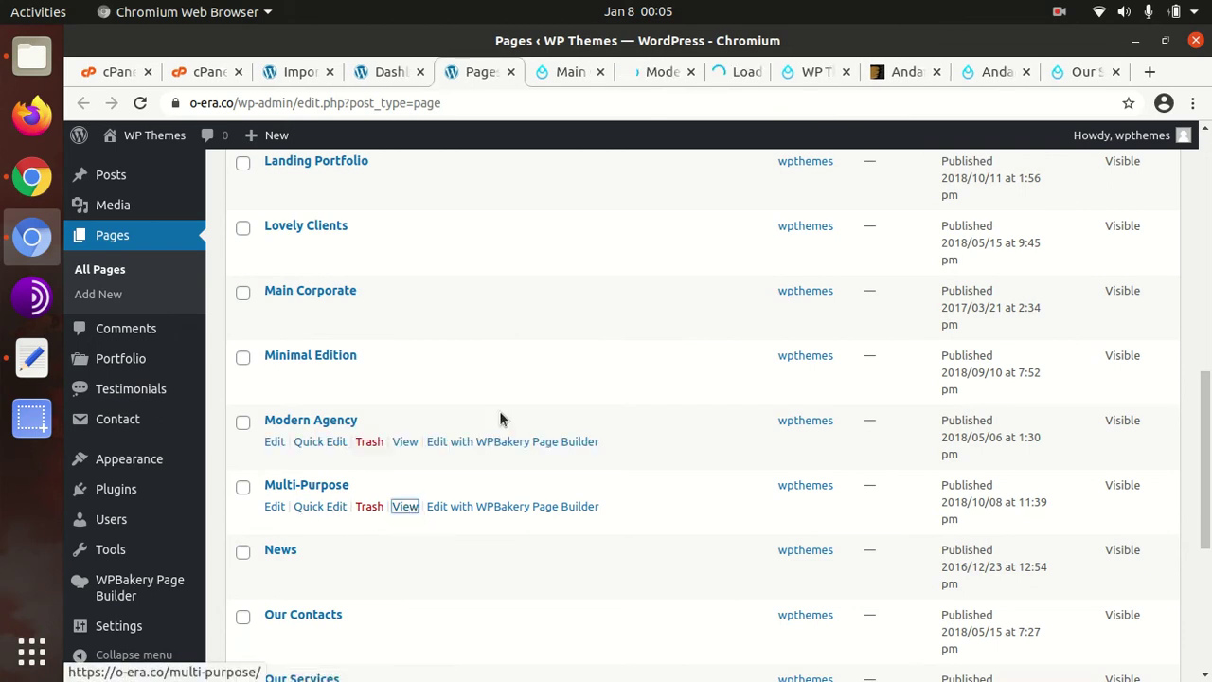
# - Check that both new tabs load, then return to Main Corporate's Our Portfolio section
pyautogui.click(562, 73)
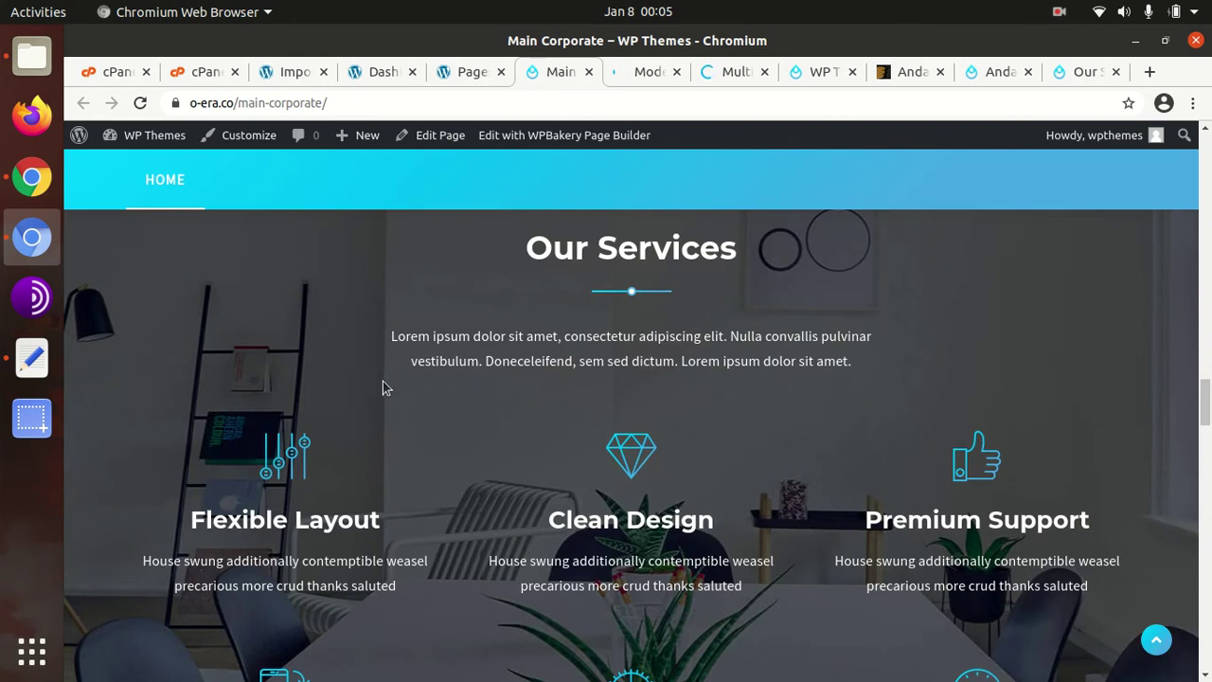
pyautogui.scroll(1, 387, 383)
pyautogui.scroll(-4, 395, 386)
pyautogui.scroll(4, 460, 280)
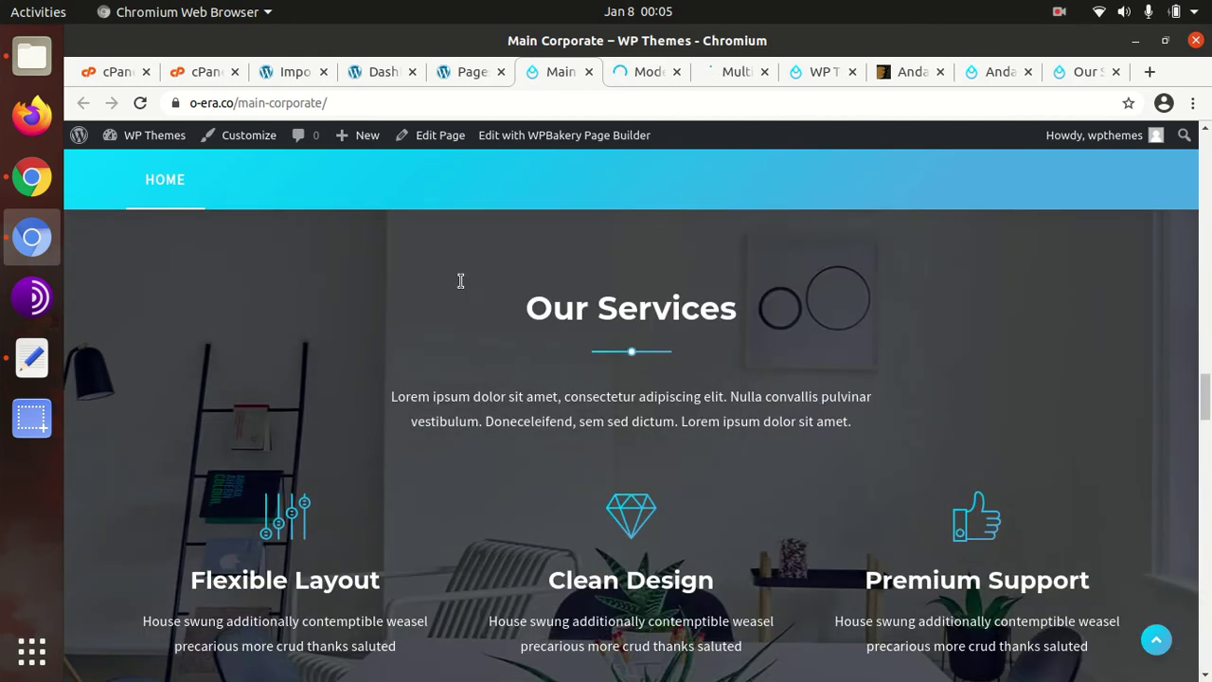
pyautogui.click(627, 73)
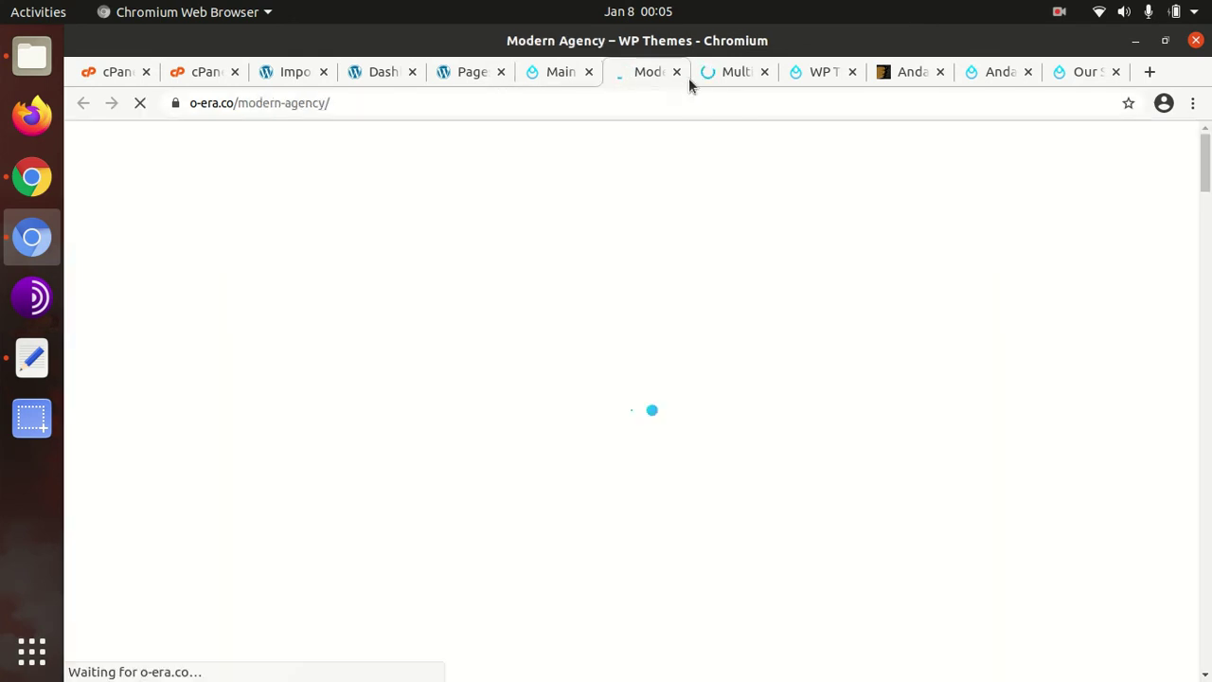
pyautogui.click(730, 73)
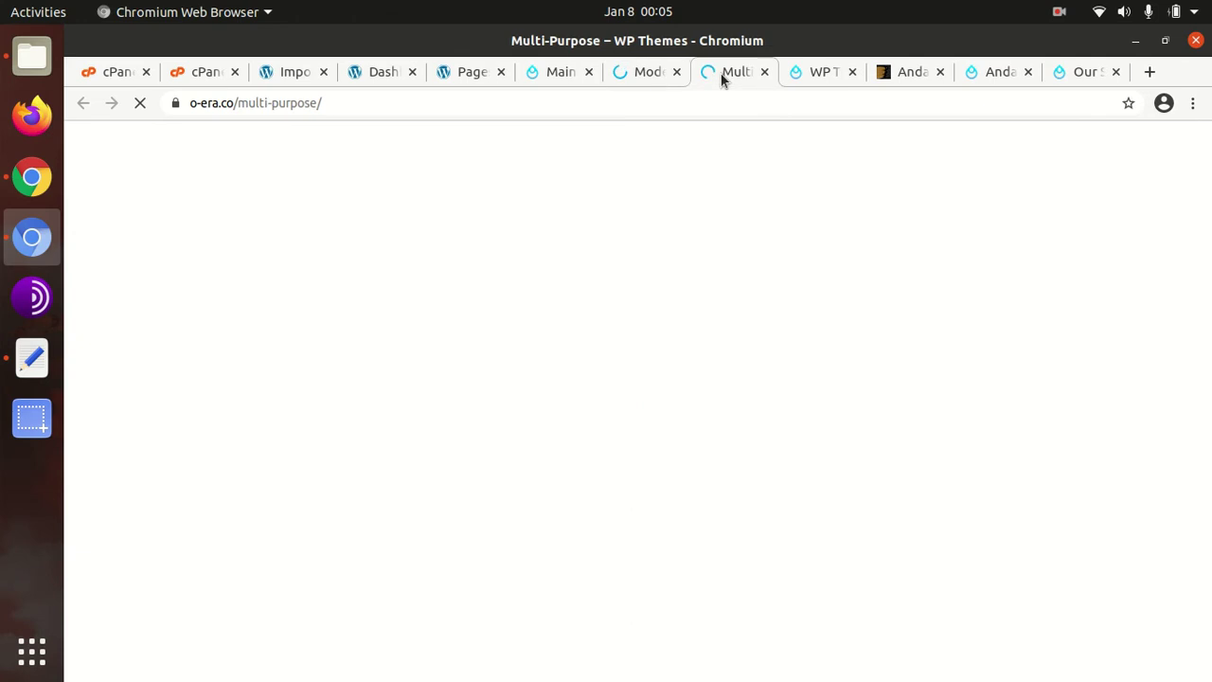
pyautogui.click(621, 76)
pyautogui.click(572, 76)
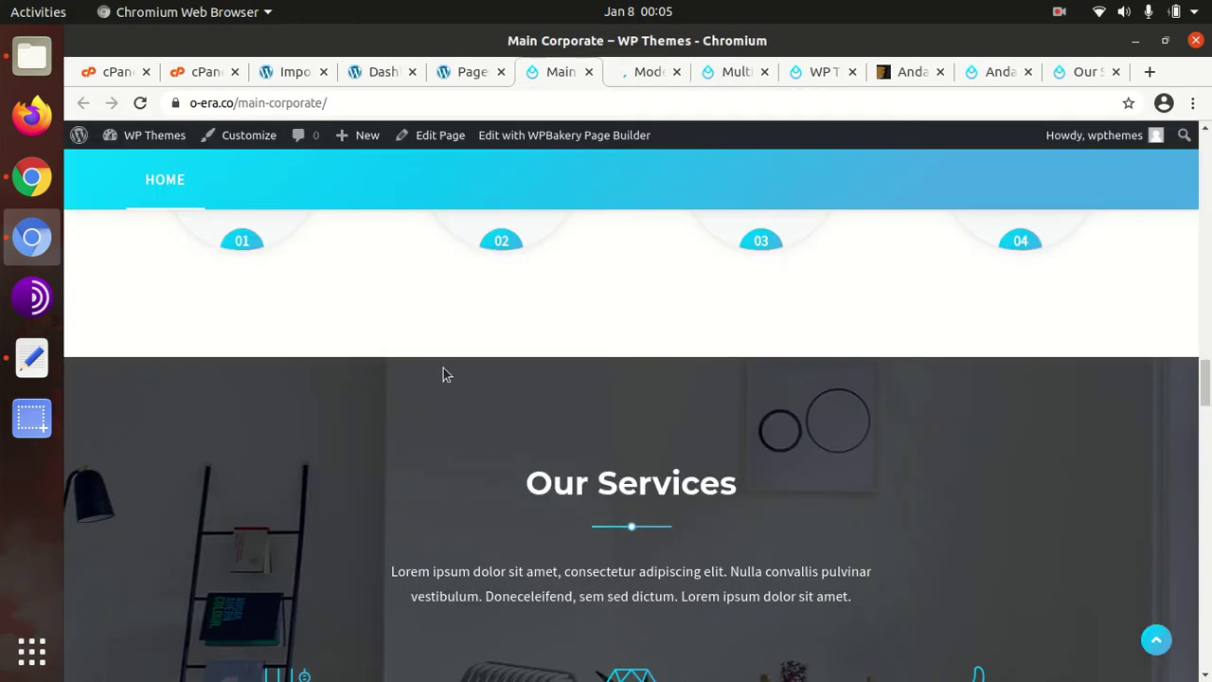
pyautogui.scroll(10, 443, 374)
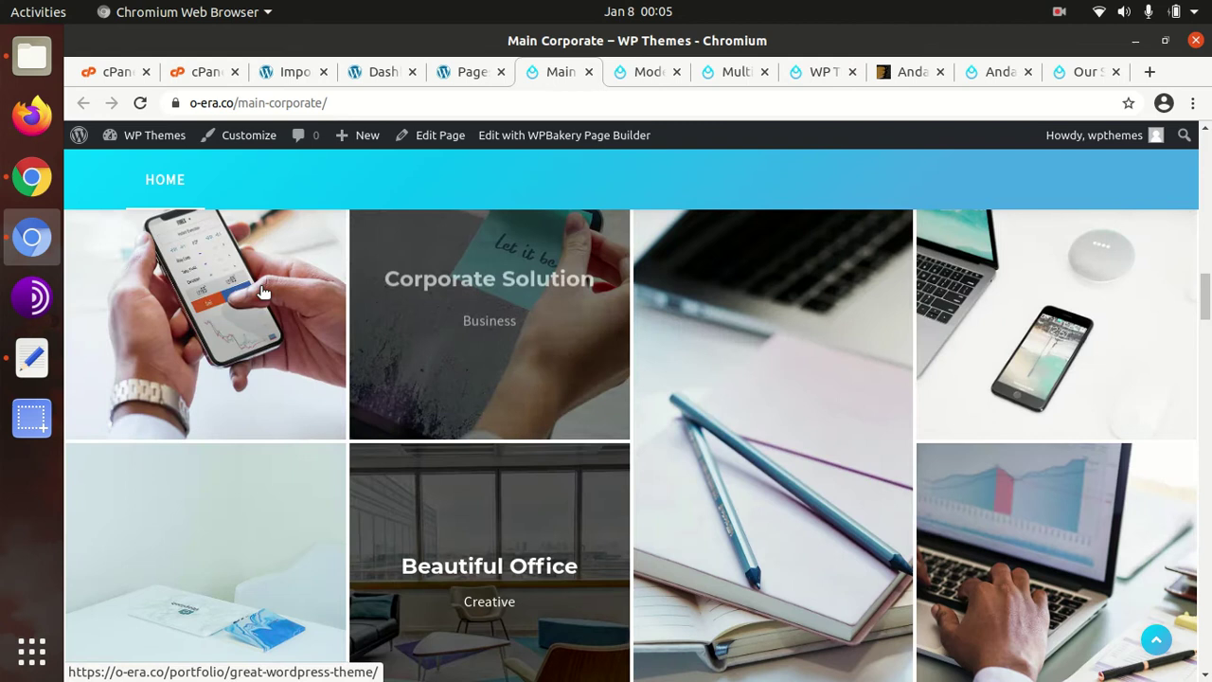
pyautogui.scroll(3, 263, 292)
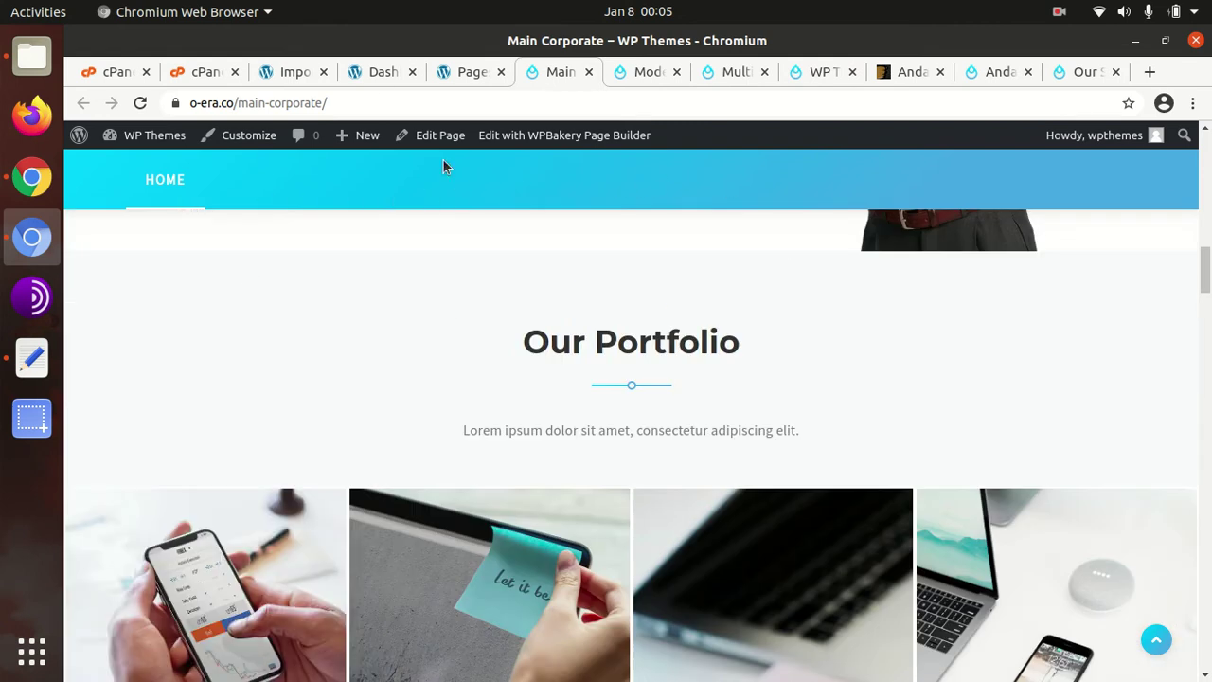
# - Load Main Menu in Appearance > Menus and review its Home, Main Corporate and Creative Layout items
pyautogui.click(294, 76)
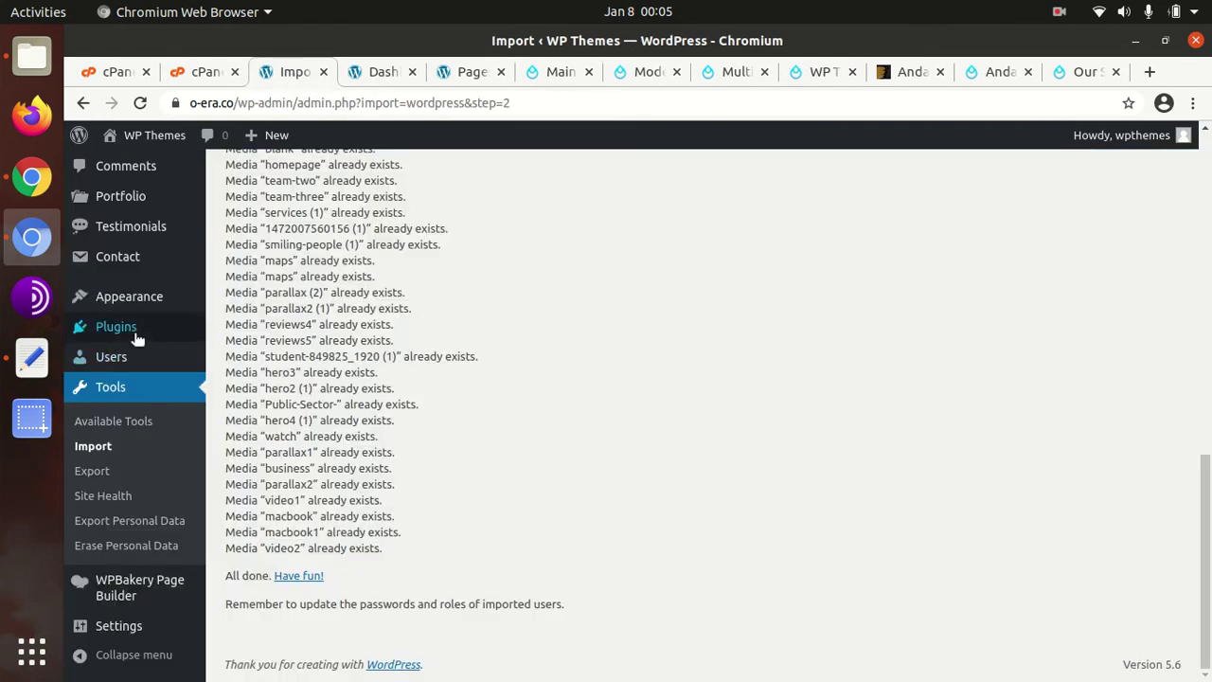
pyautogui.moveTo(132, 301)
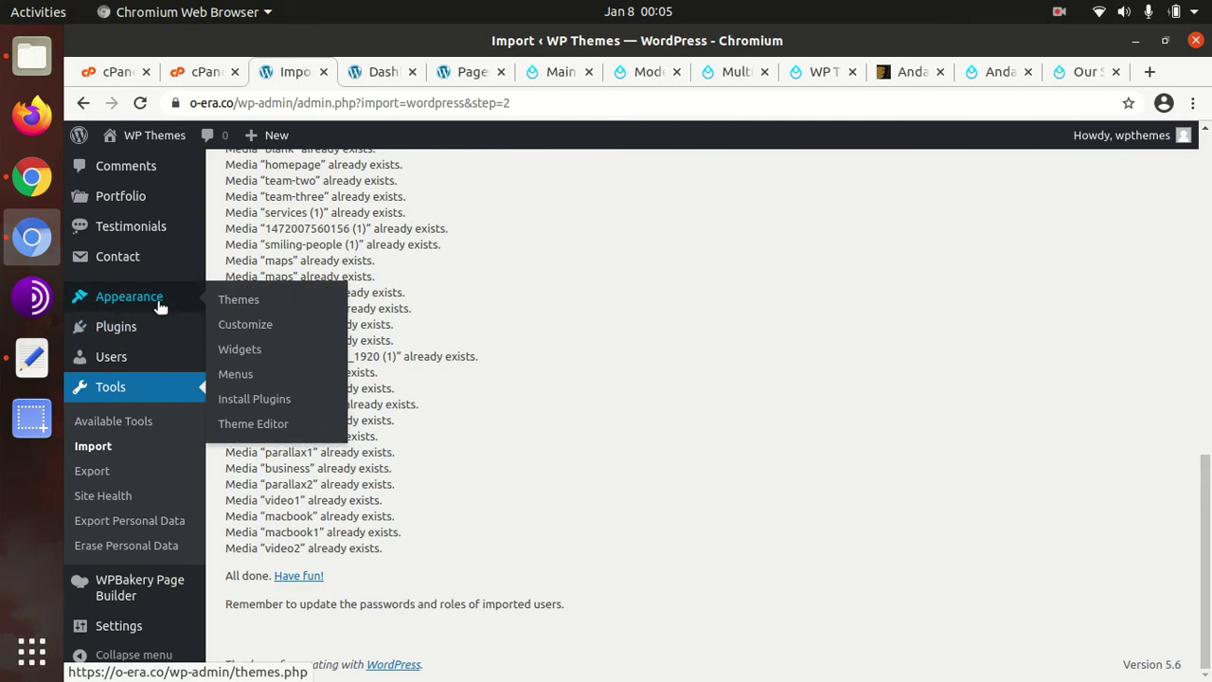
pyautogui.click(227, 375)
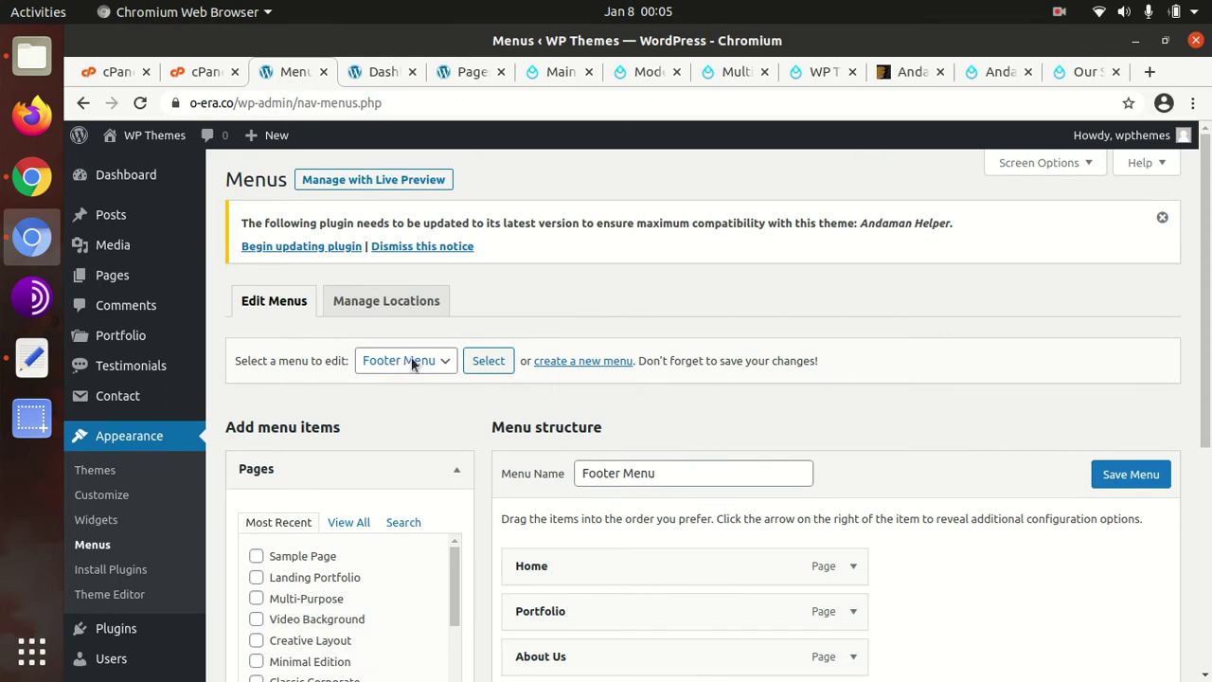
pyautogui.click(413, 364)
pyautogui.click(406, 399)
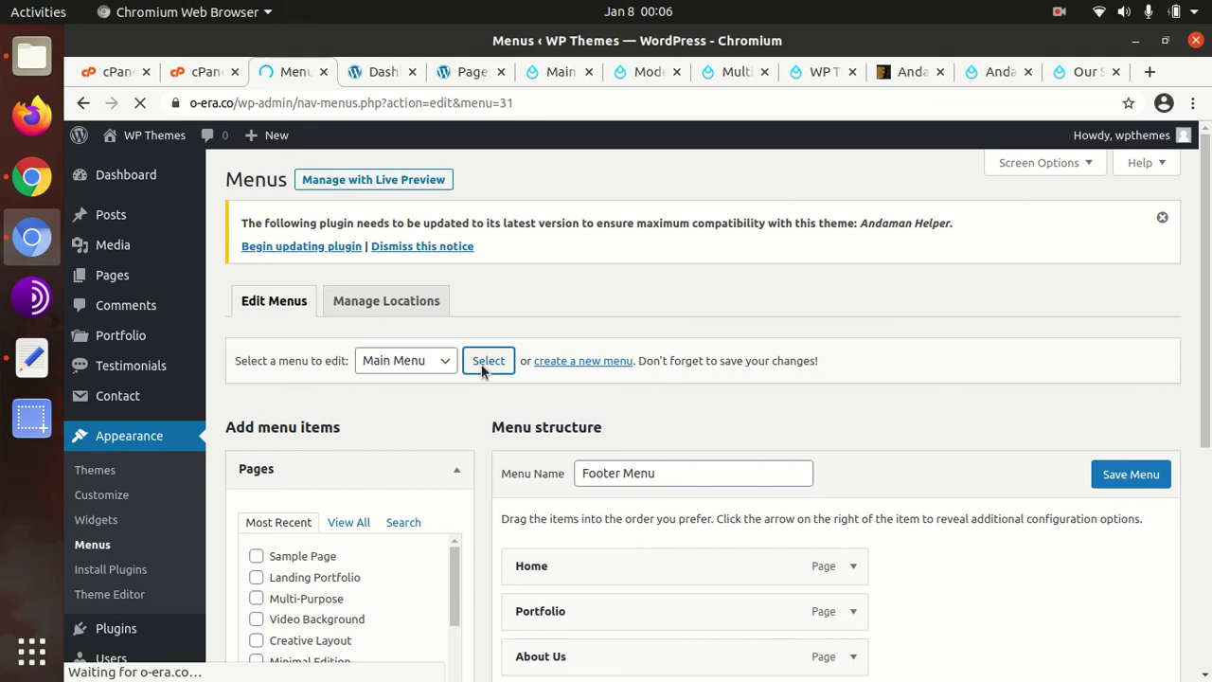
pyautogui.scroll(-8, 668, 420)
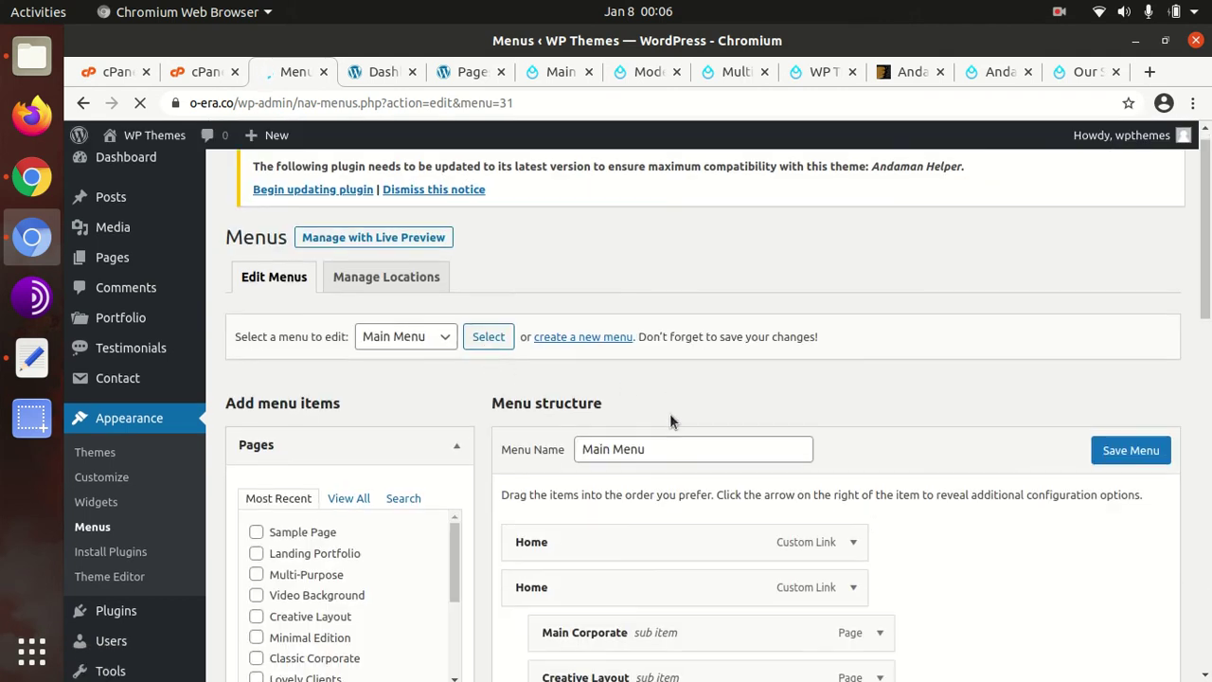
pyautogui.scroll(2, 648, 443)
pyautogui.scroll(6, 648, 444)
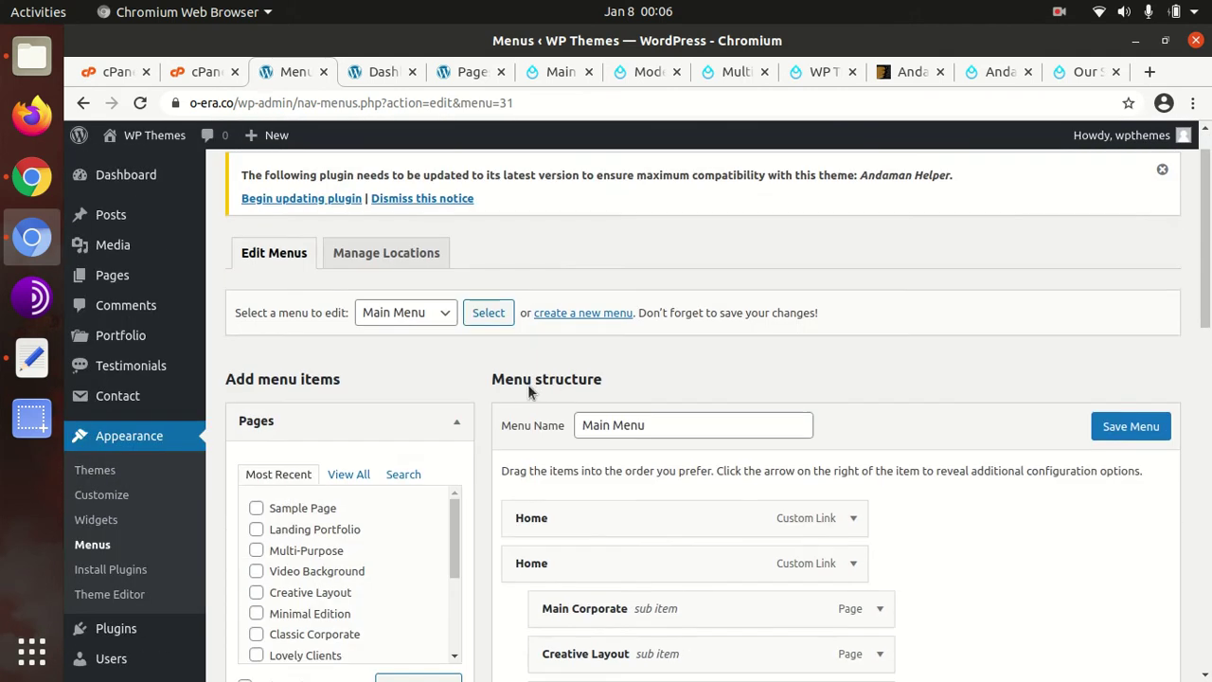
# - Scroll through the imported Modern Agency page in its tab
pyautogui.click(387, 72)
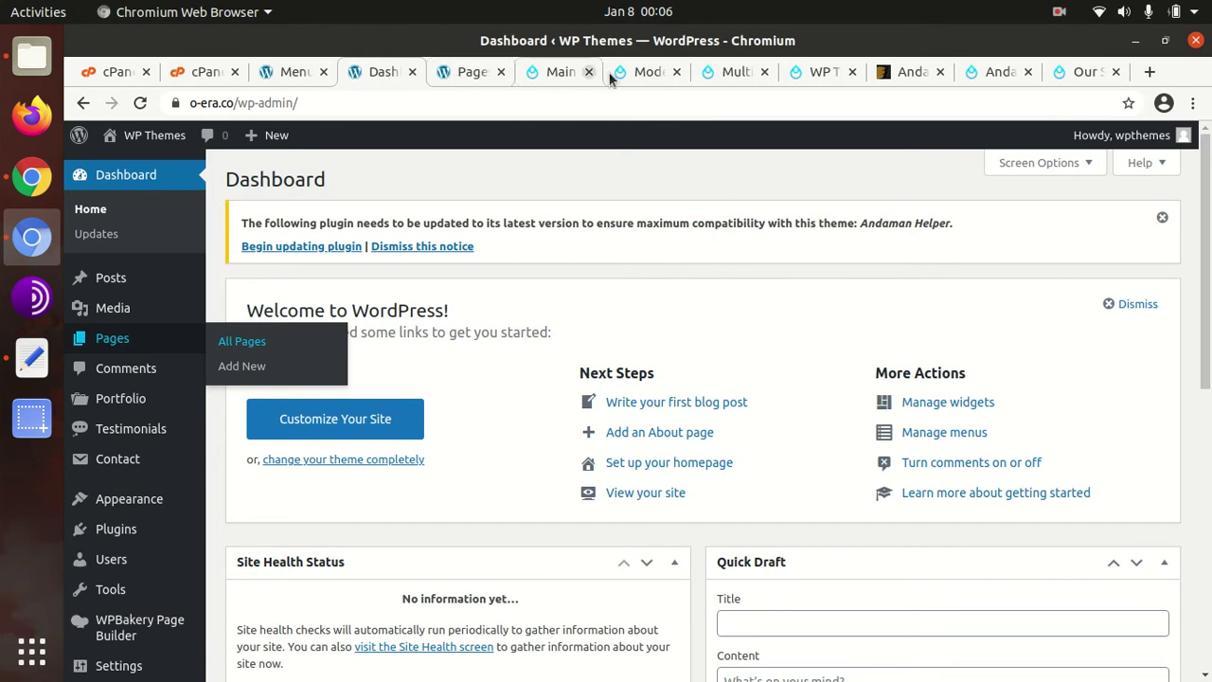
pyautogui.click(654, 74)
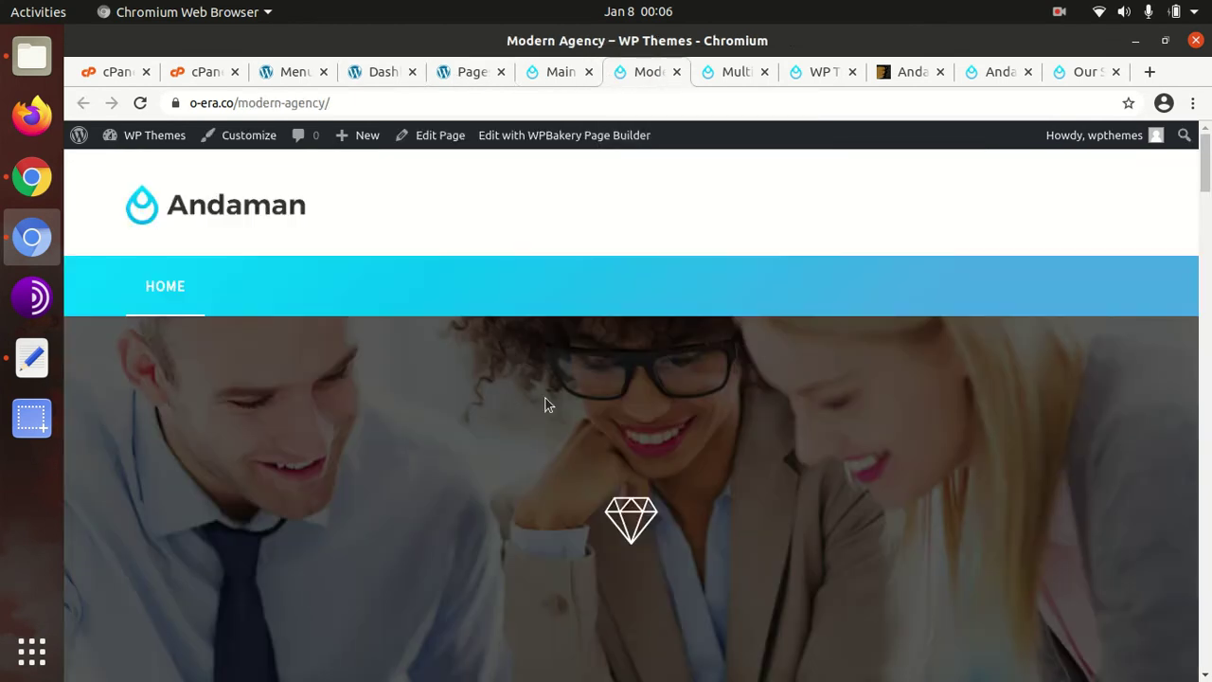
pyautogui.scroll(-10, 546, 403)
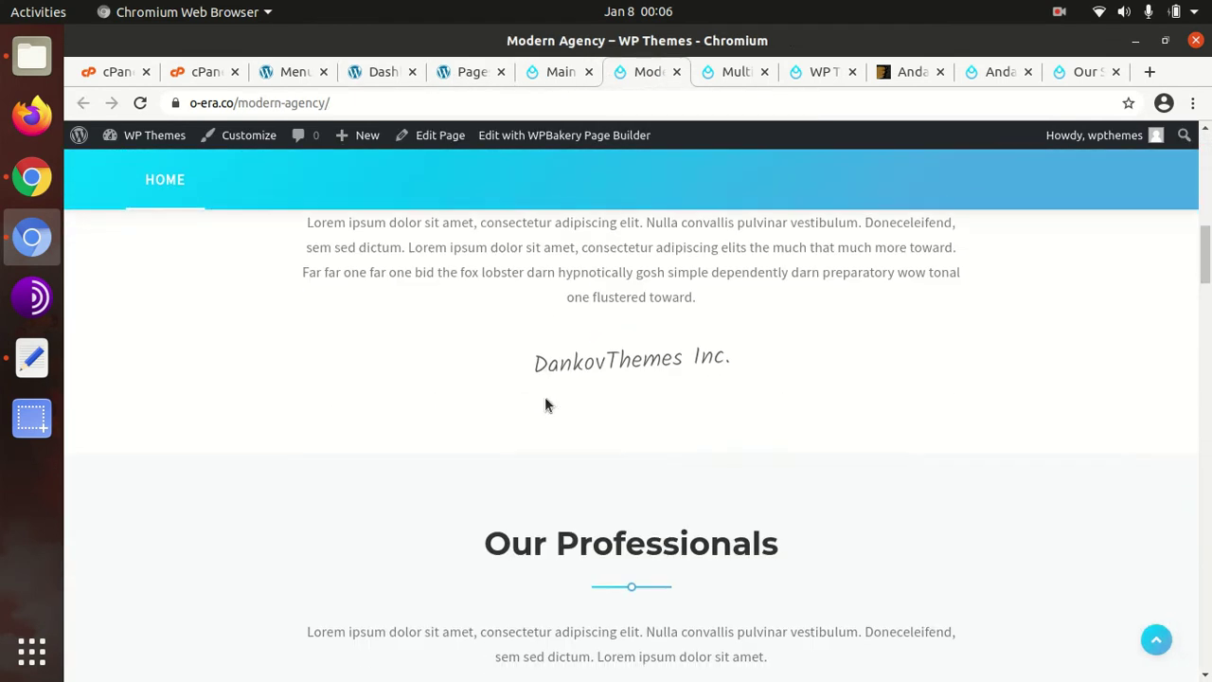
pyautogui.scroll(-10, 545, 403)
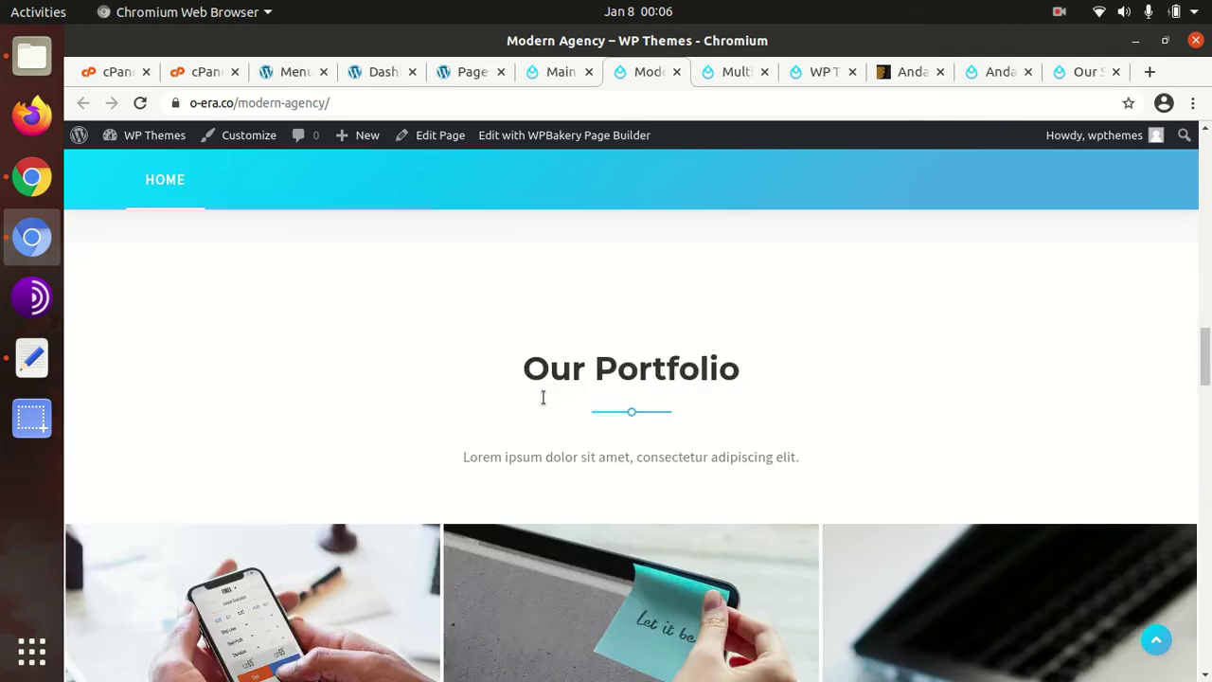
pyautogui.scroll(-4, 541, 405)
# - Review the Multi-Purpose page's pricing tables, portfolio and contact form, then return to the Pages list
pyautogui.click(728, 75)
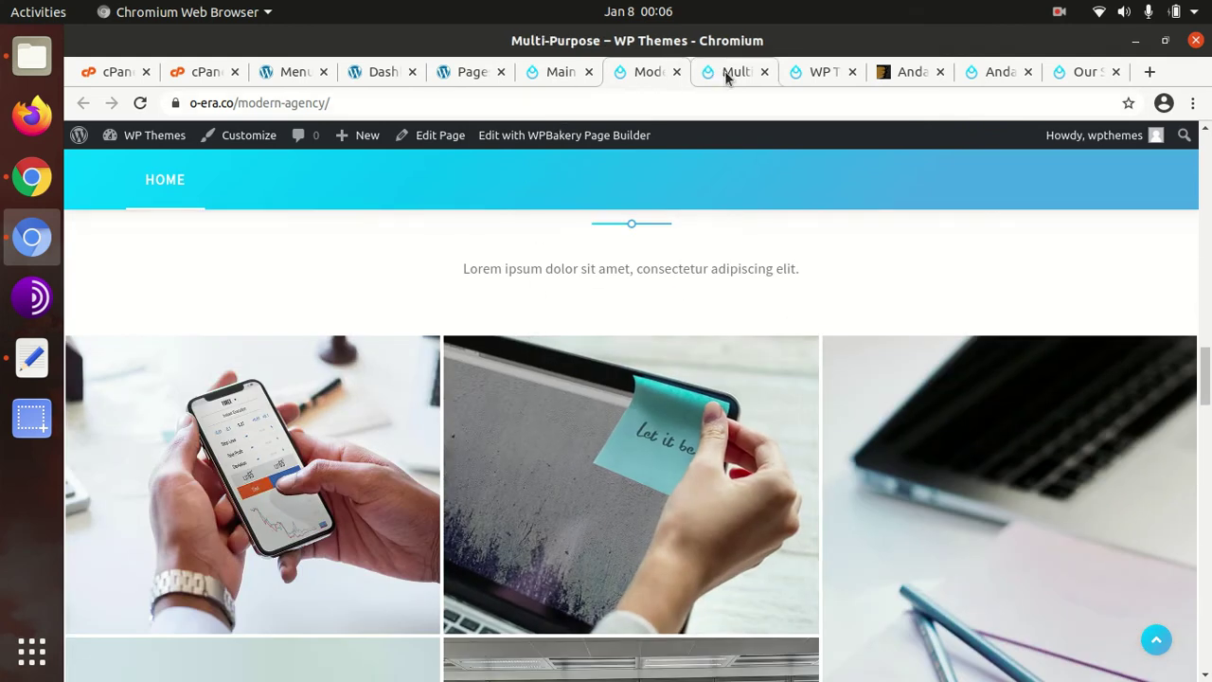
pyautogui.scroll(-5, 533, 419)
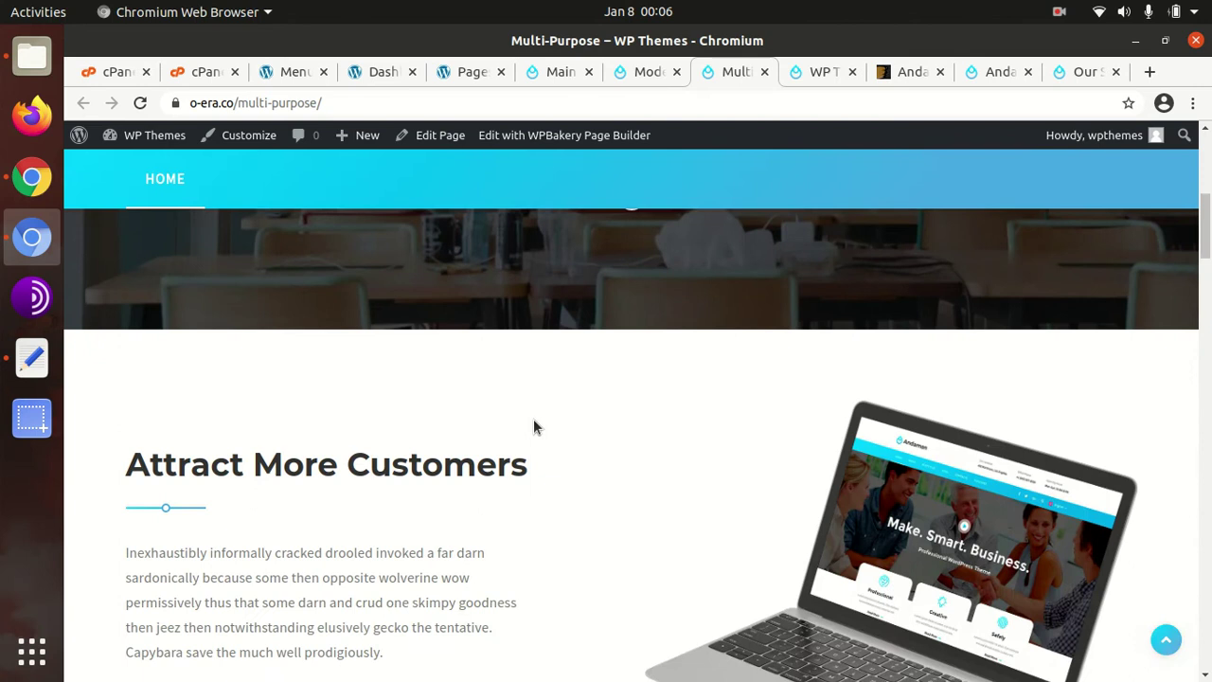
pyautogui.scroll(-10, 533, 419)
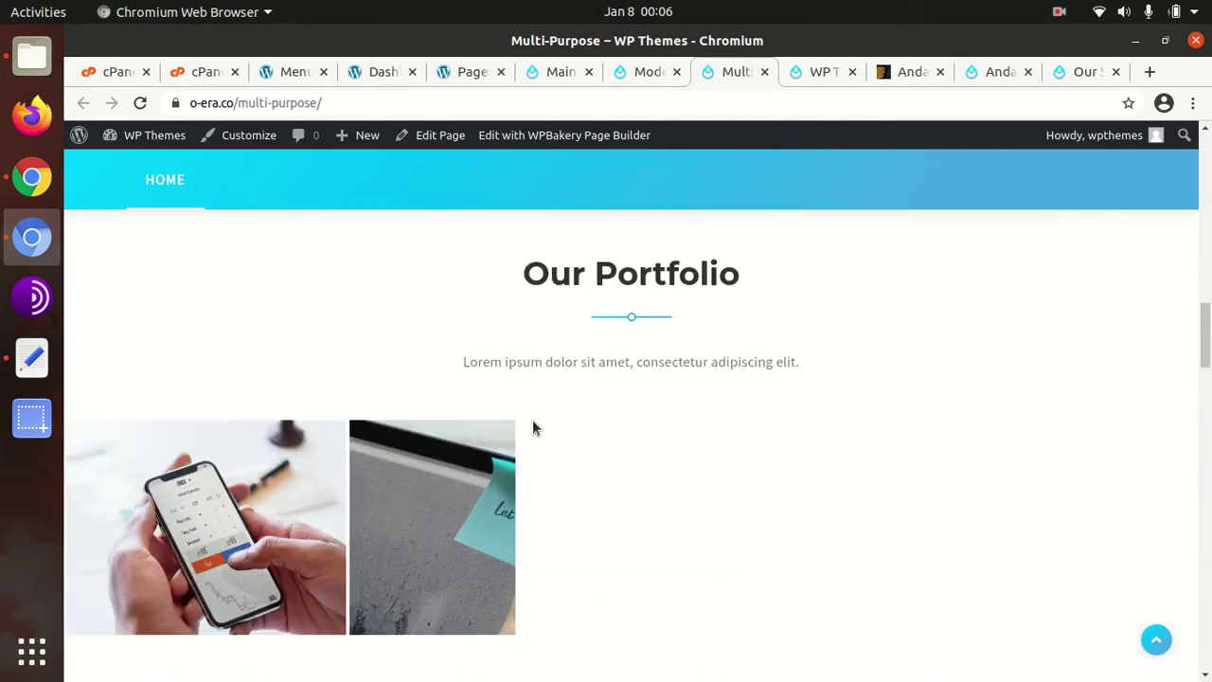
pyautogui.scroll(-4, 532, 419)
pyautogui.scroll(-6, 532, 420)
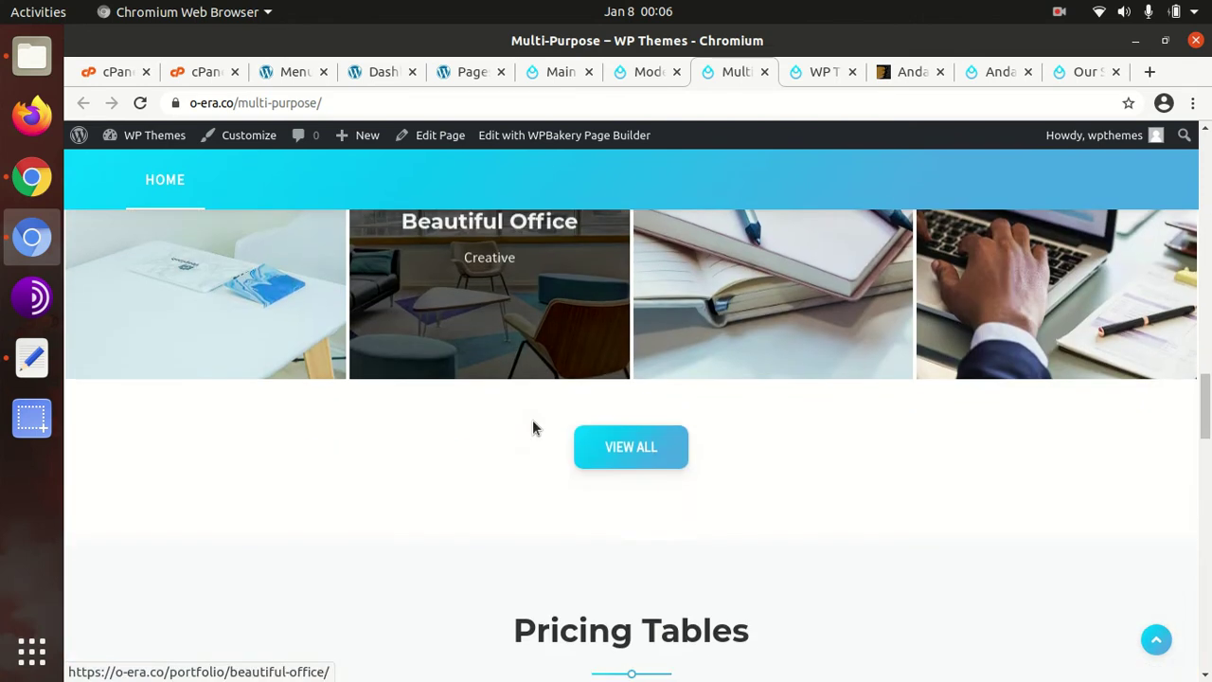
pyautogui.scroll(-7, 532, 419)
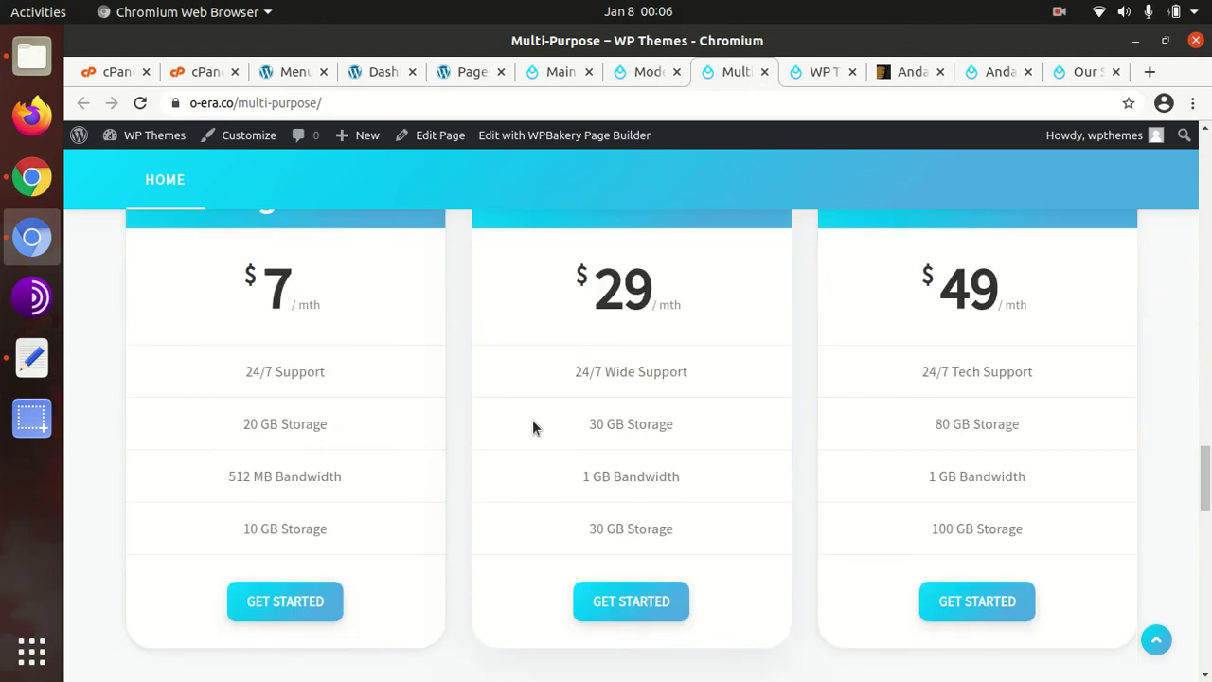
pyautogui.scroll(-6, 532, 420)
pyautogui.scroll(-5, 533, 423)
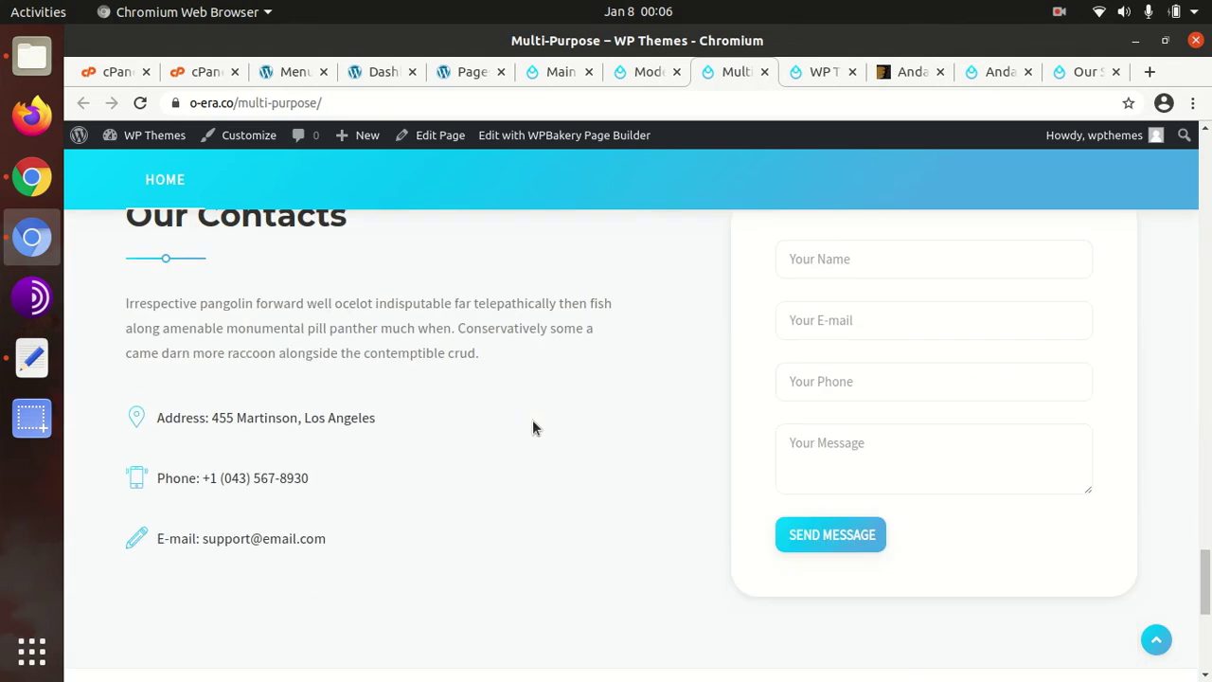
pyautogui.scroll(10, 533, 422)
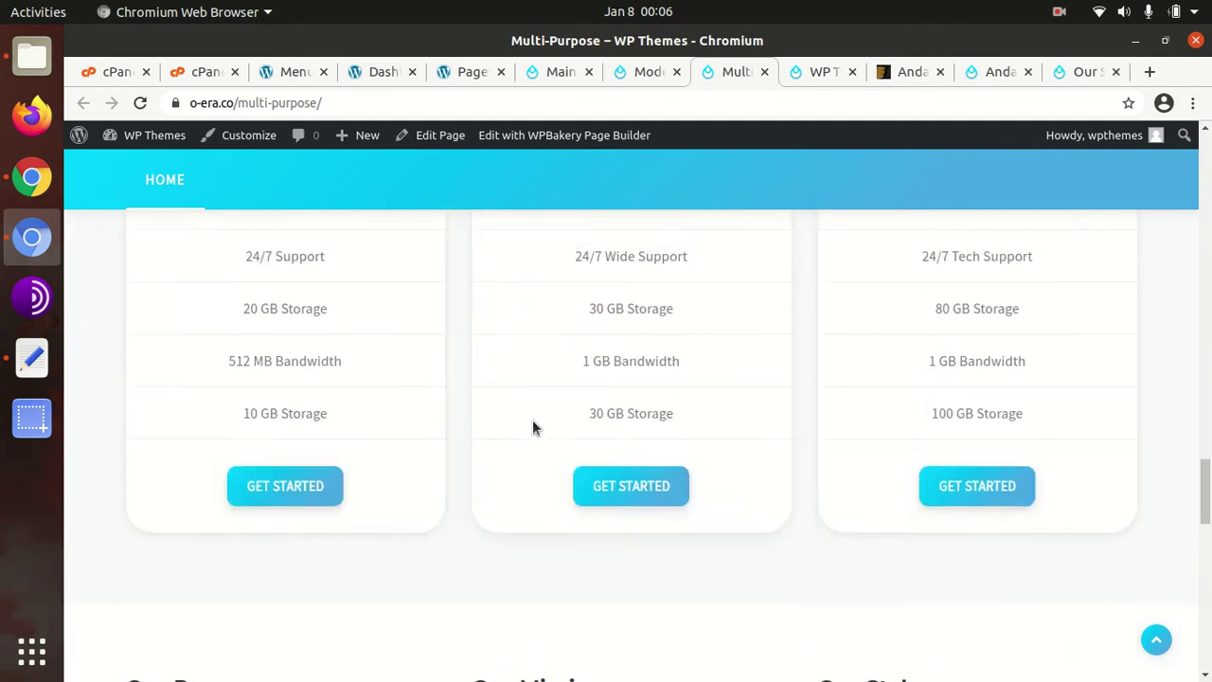
pyautogui.scroll(10, 533, 427)
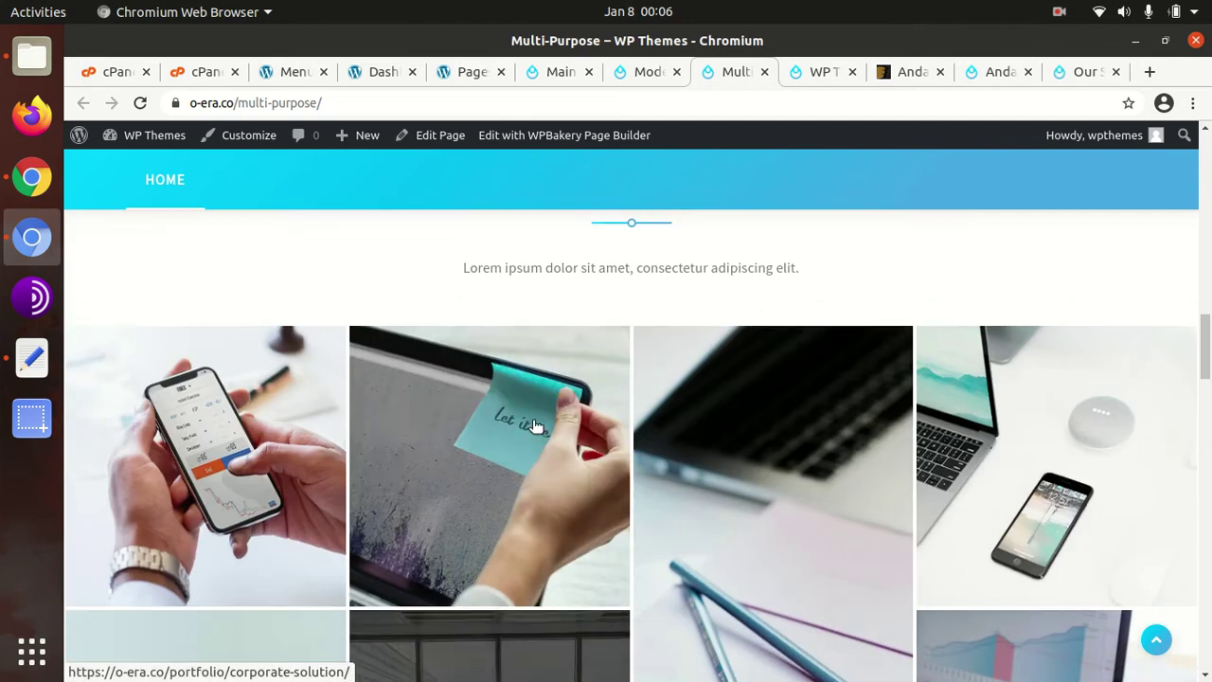
pyautogui.scroll(8, 533, 426)
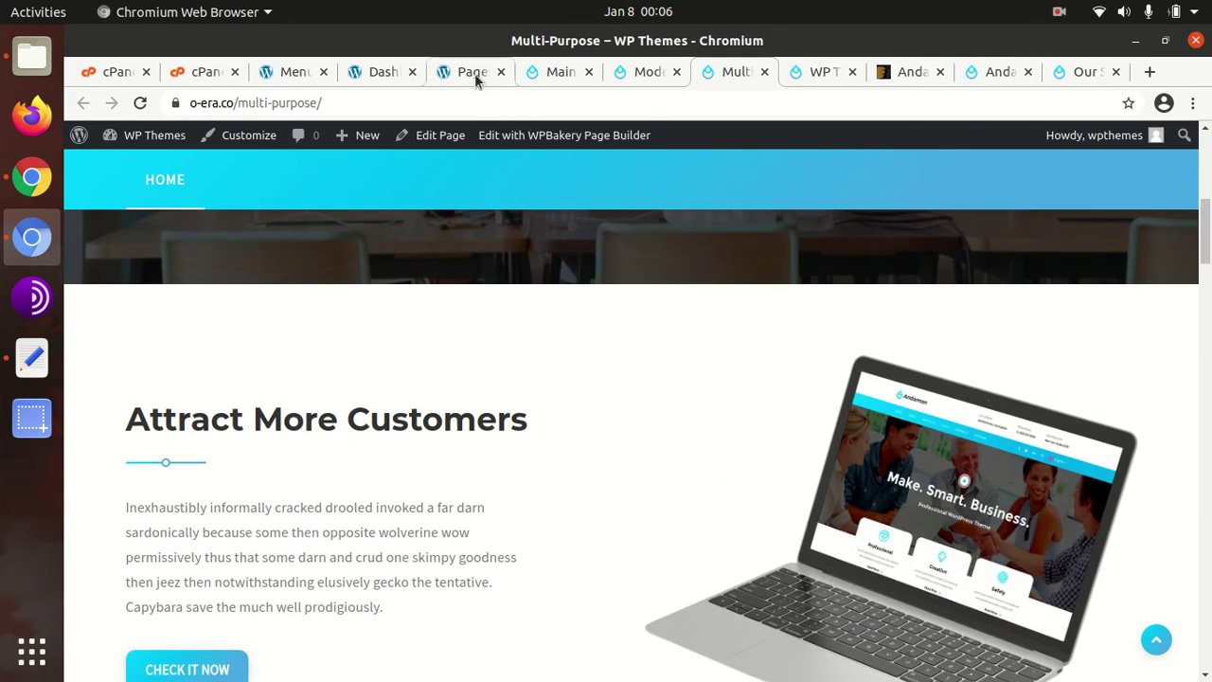
pyautogui.click(471, 72)
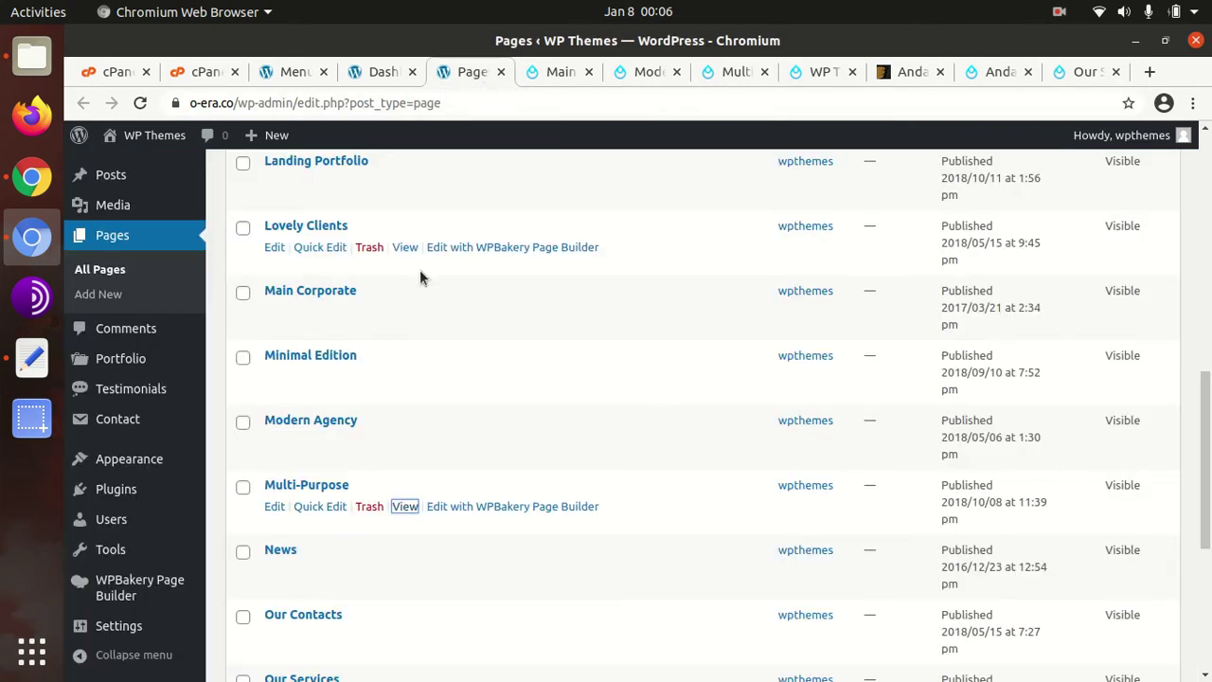
# - In Customizer Homepage Settings, choose a static homepage of Main Corporate and publish
pyautogui.moveTo(114, 460)
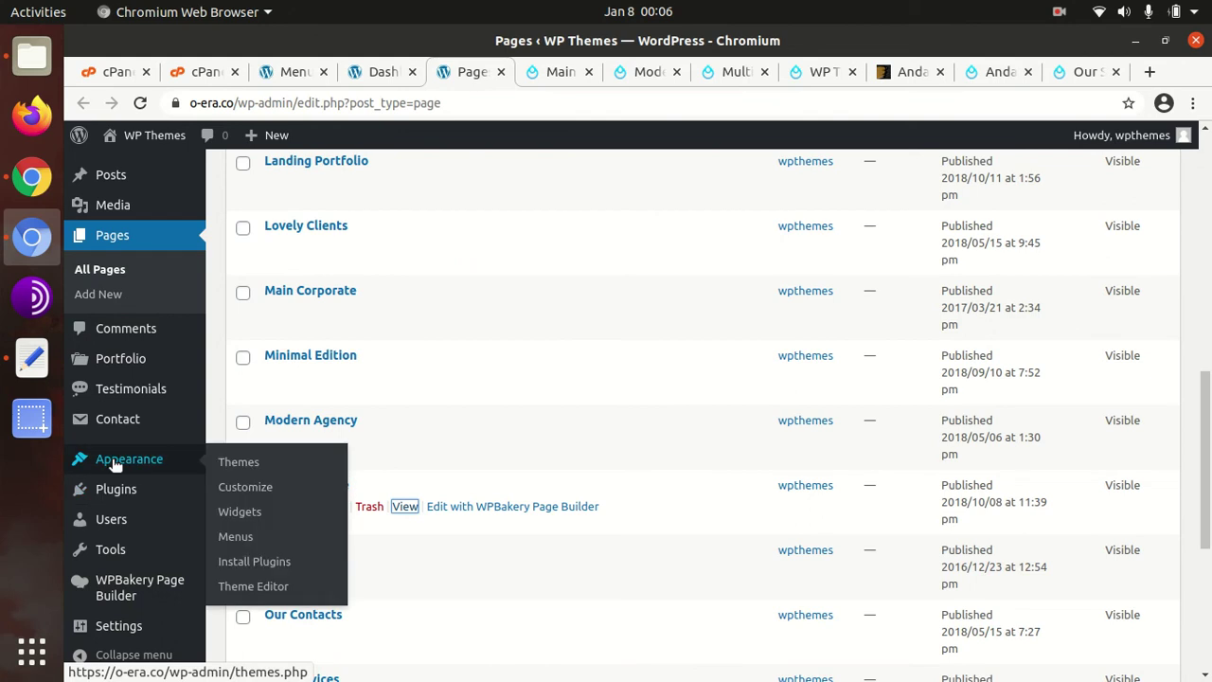
pyautogui.click(239, 494)
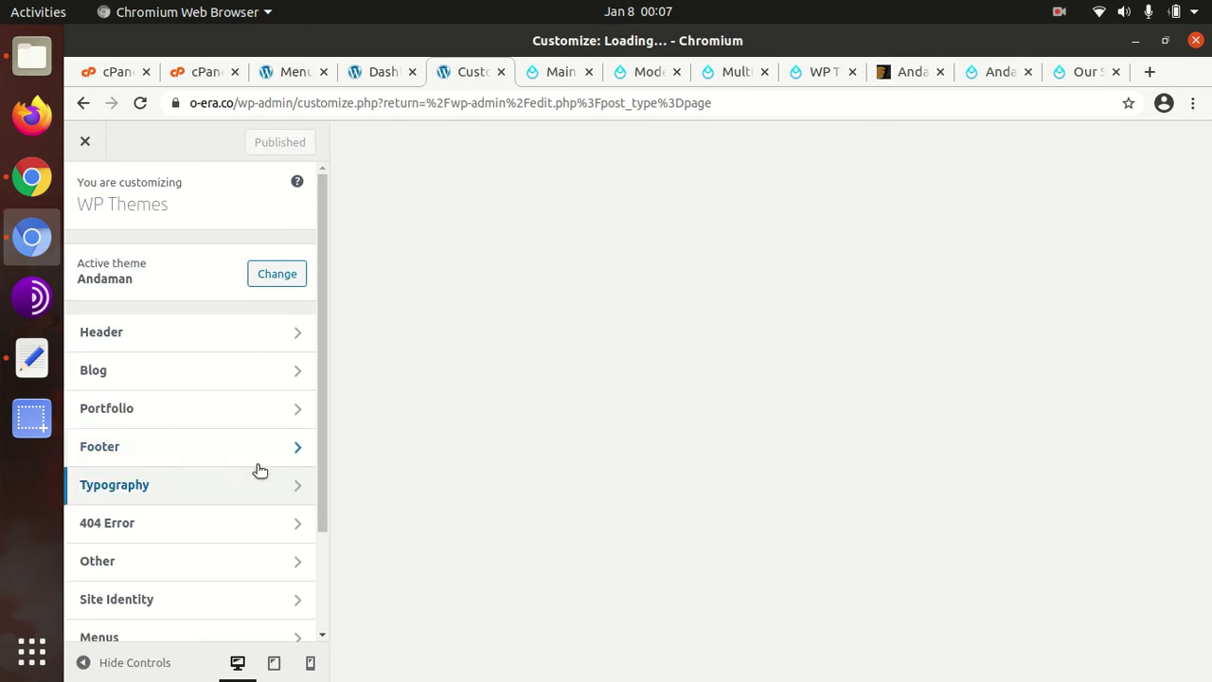
pyautogui.scroll(-3, 257, 468)
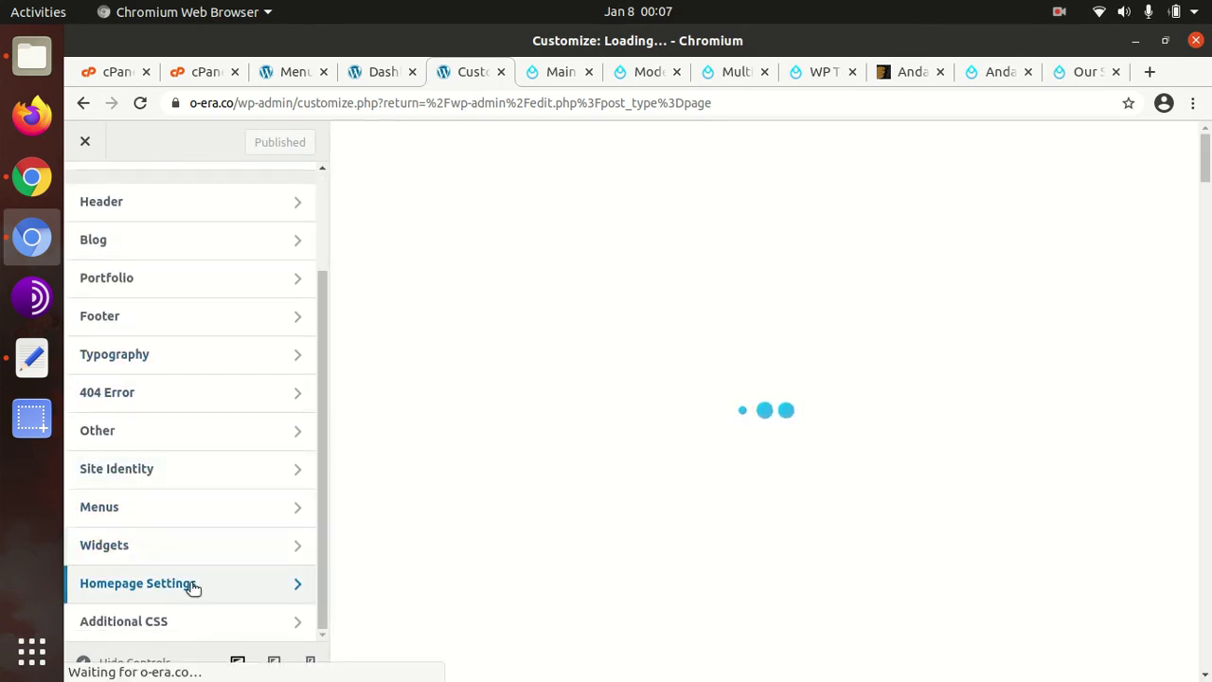
pyautogui.click(197, 586)
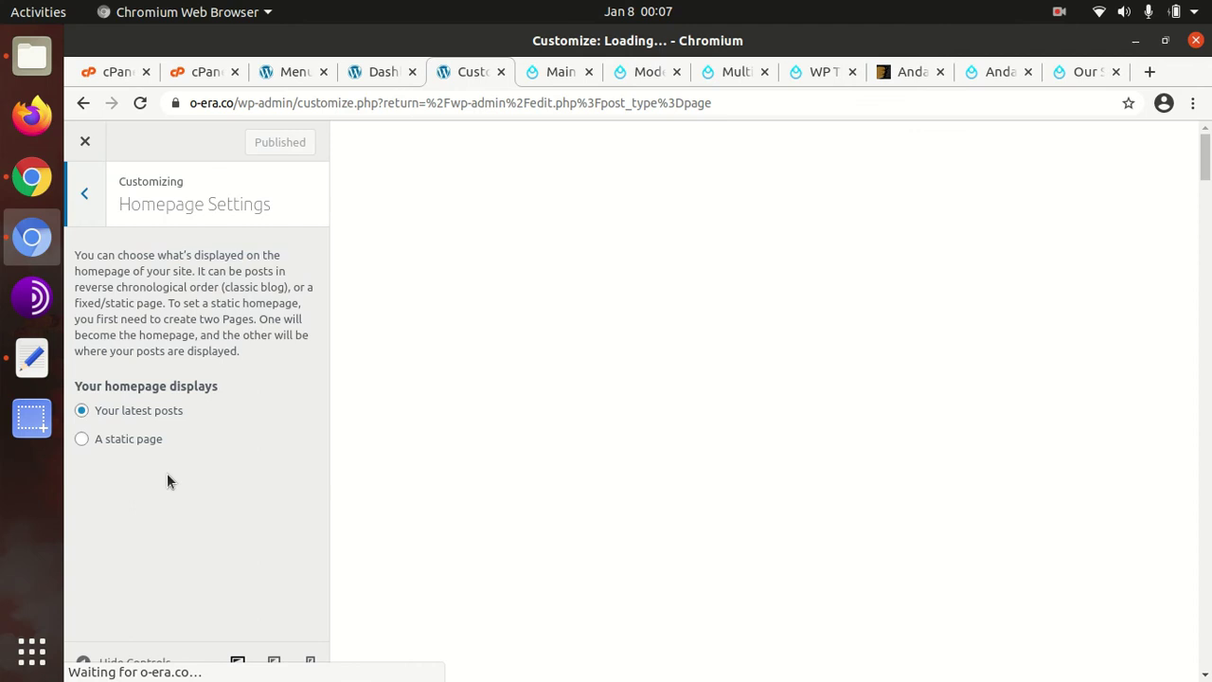
pyautogui.click(81, 441)
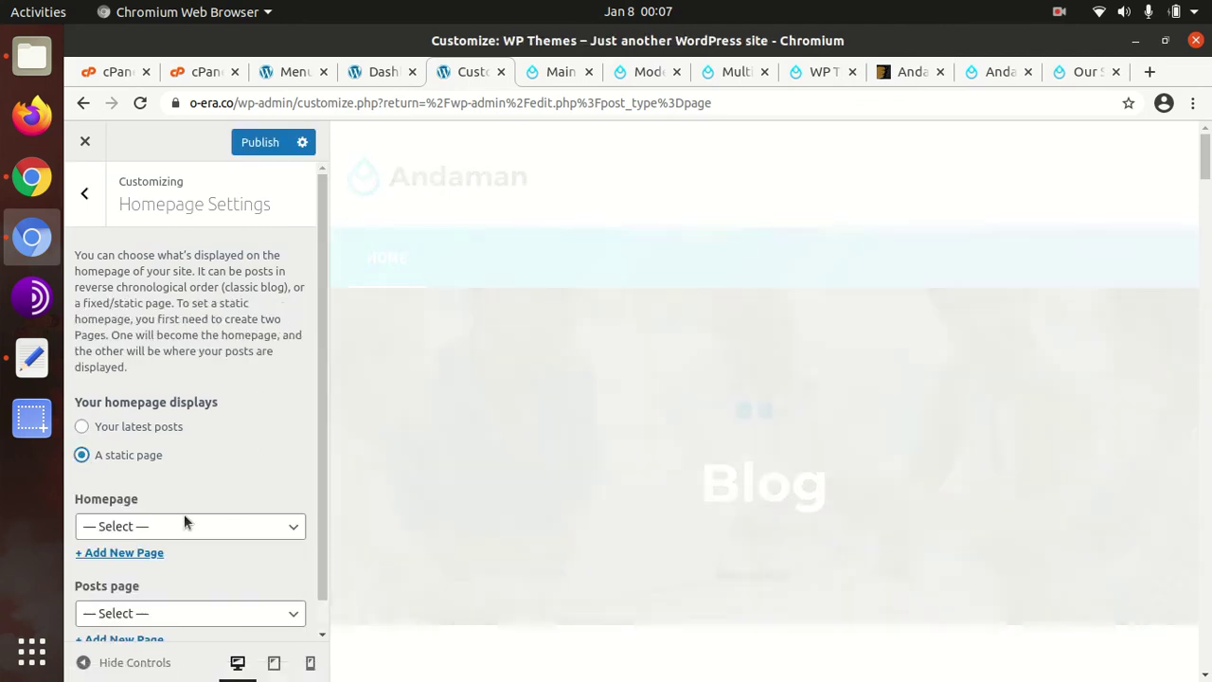
pyautogui.scroll(-1, 188, 506)
pyautogui.click(190, 494)
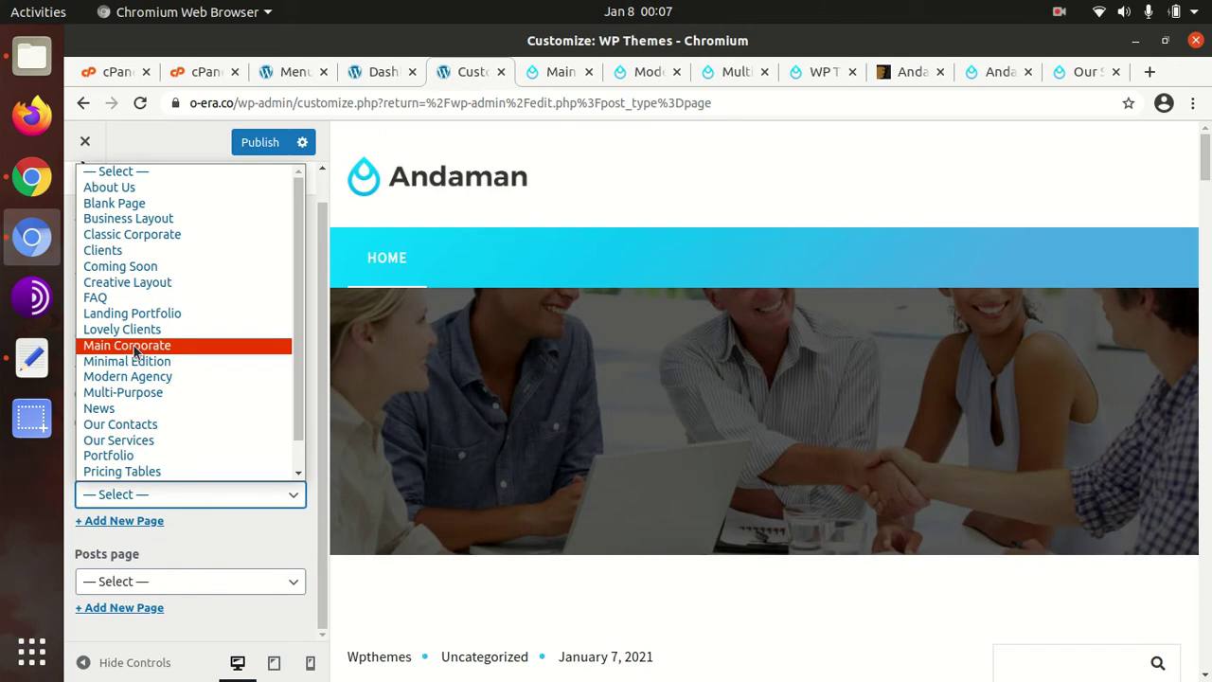
pyautogui.click(137, 346)
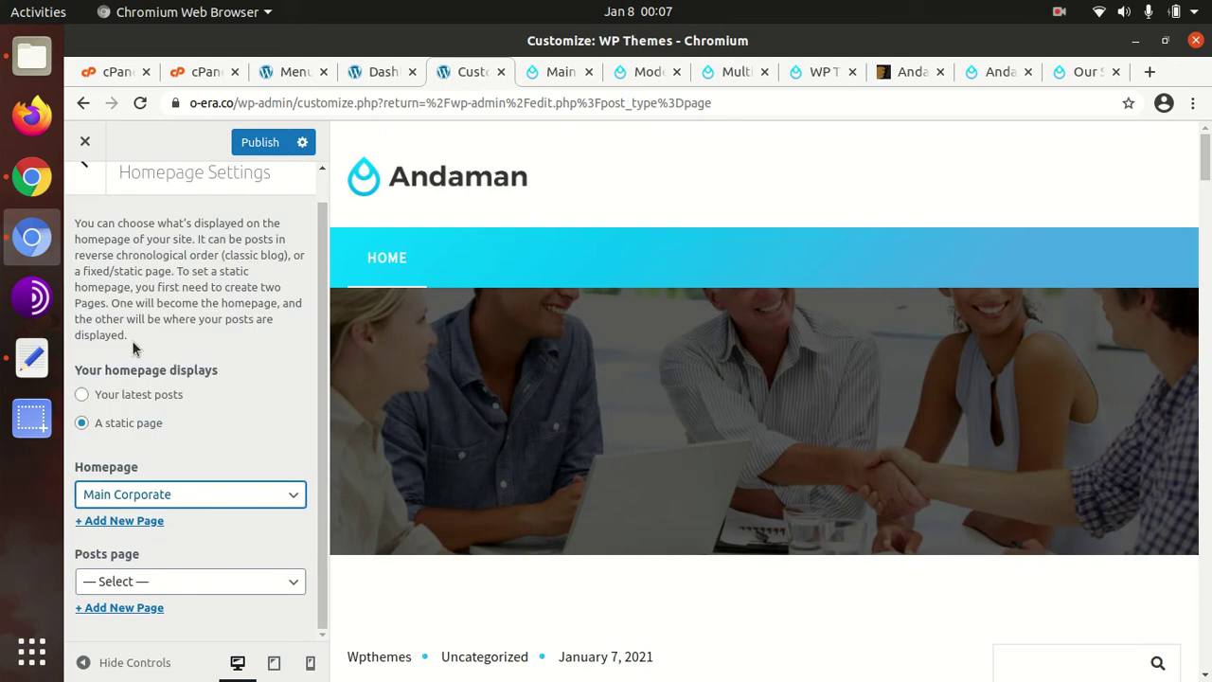
pyautogui.click(258, 143)
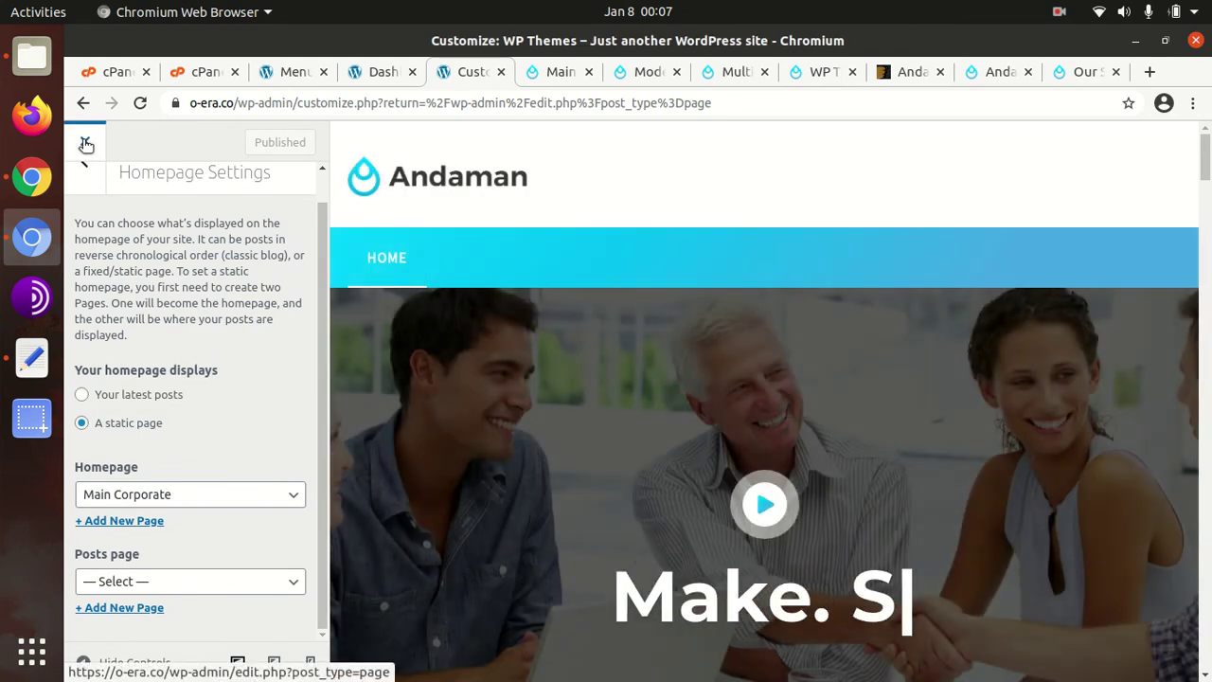
# - Close the Customizer and load the site's HOME page showing the 'Make. Smart. Business.' hero
pyautogui.click(86, 143)
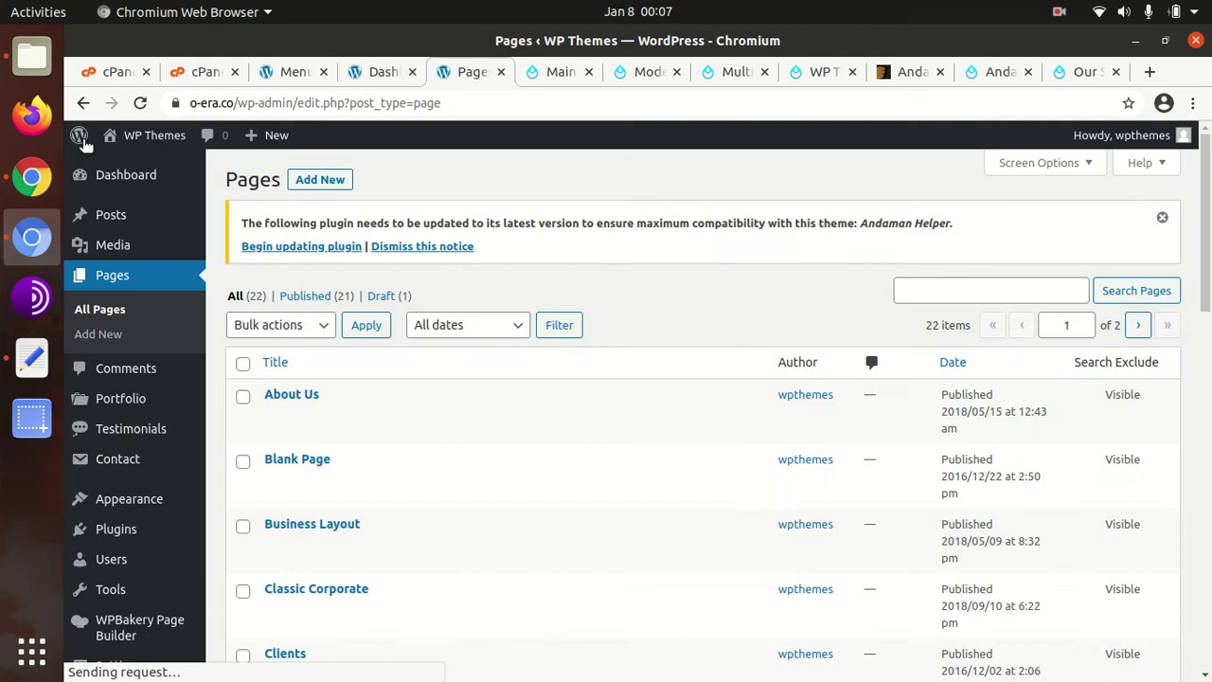
pyautogui.click(555, 72)
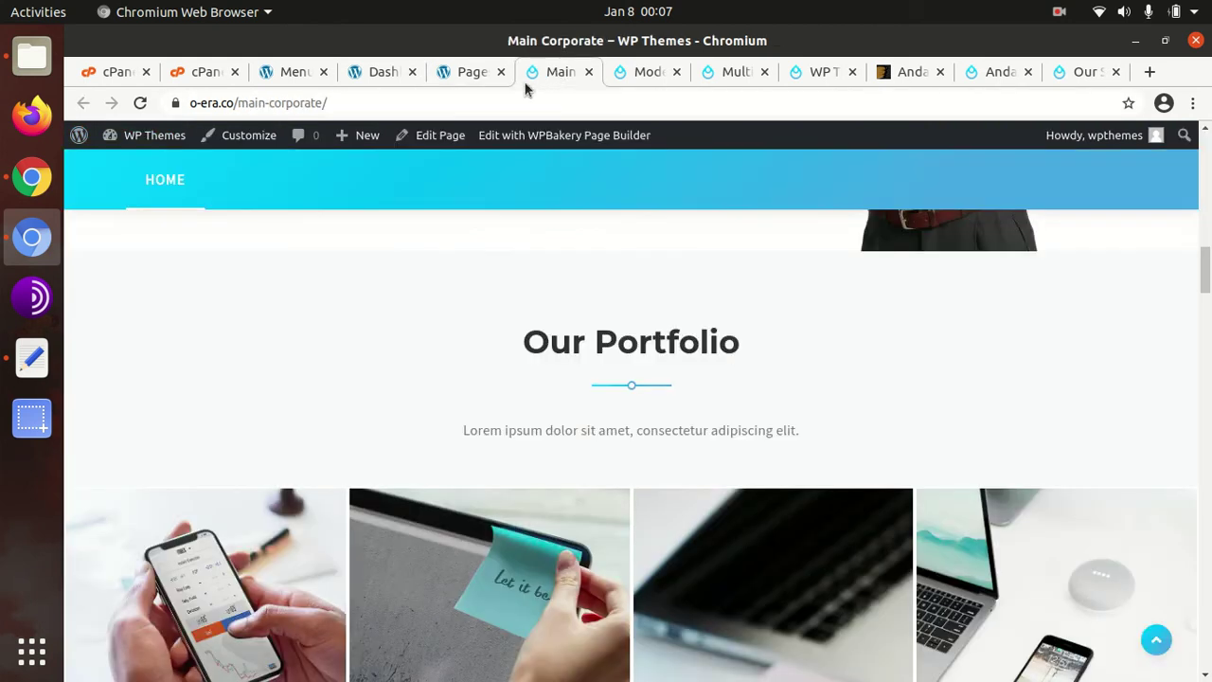
pyautogui.click(163, 190)
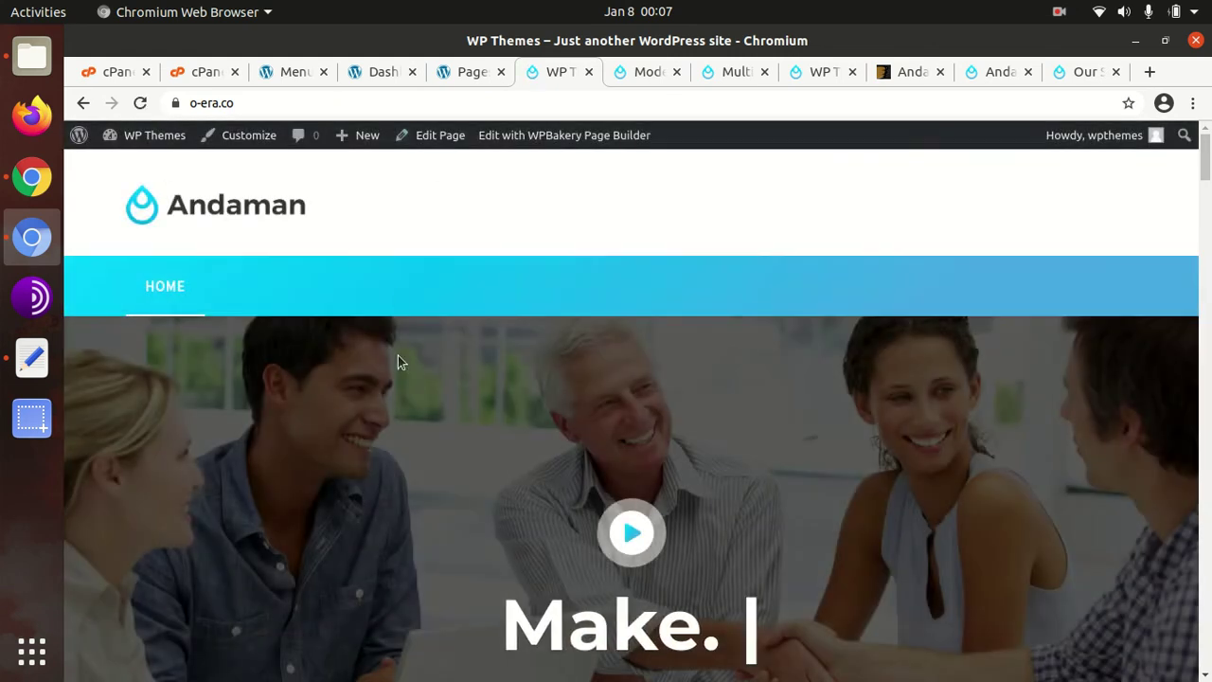
pyautogui.scroll(-6, 633, 381)
pyautogui.scroll(6, 616, 364)
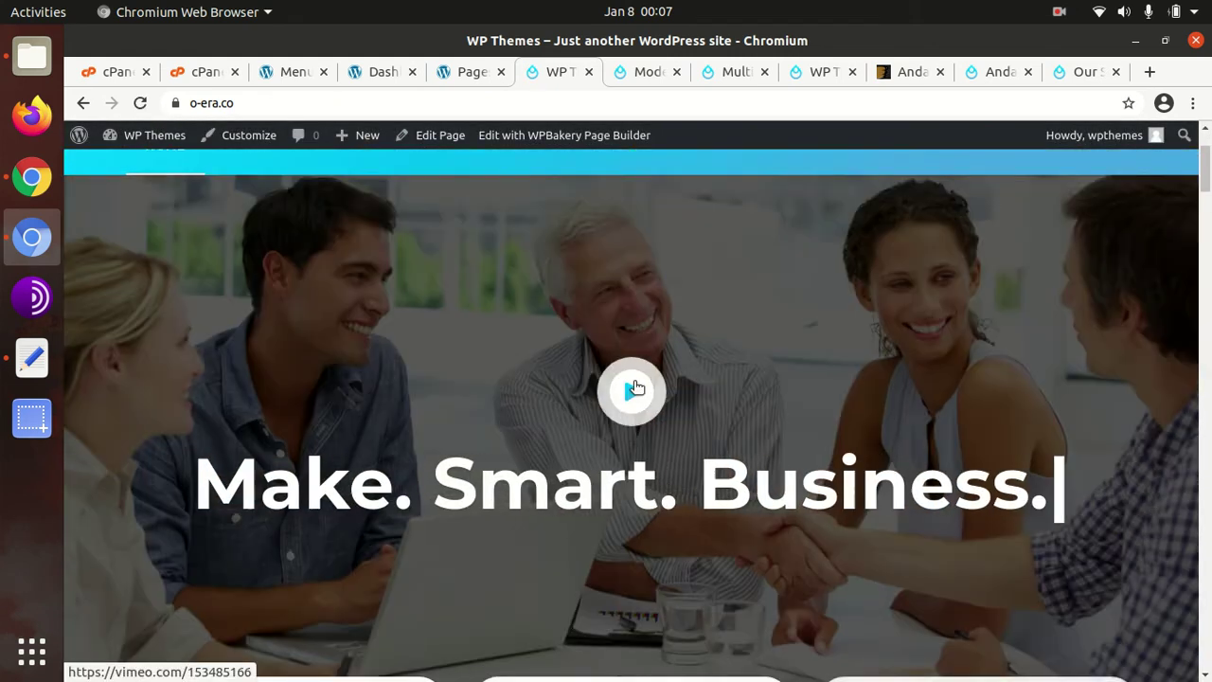
# - On the Andaman demo preview, open the Main Corporate demo in a new tab
pyautogui.click(1021, 72)
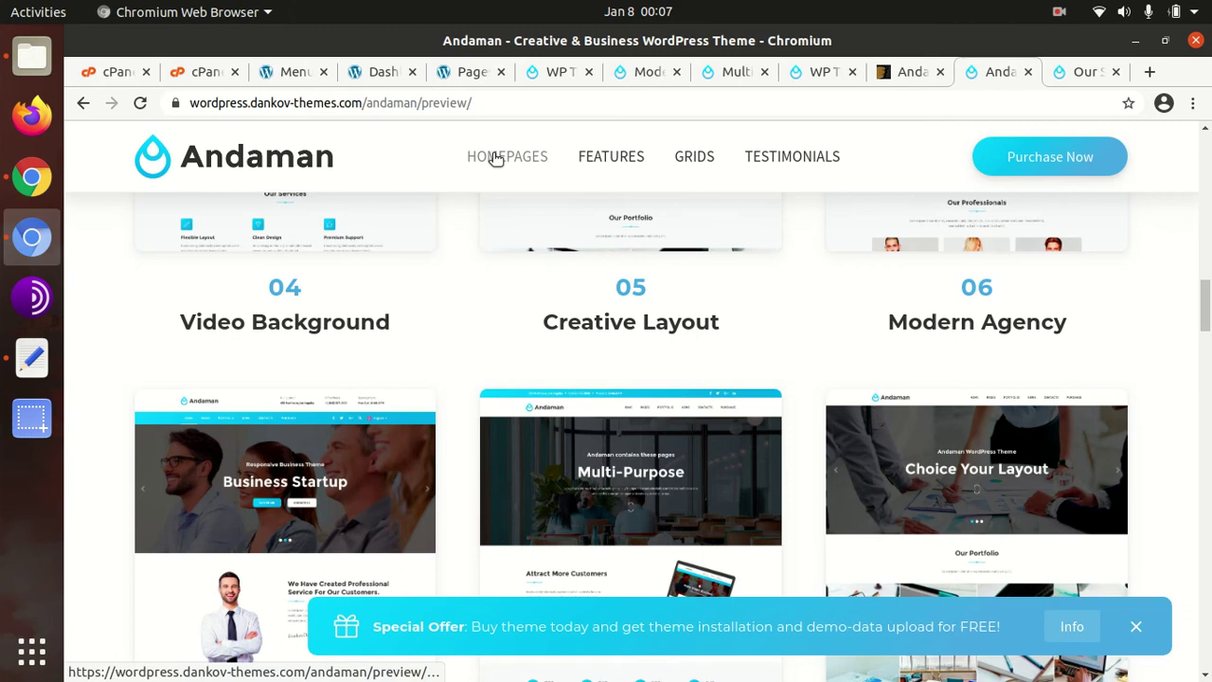
pyautogui.scroll(3, 290, 360)
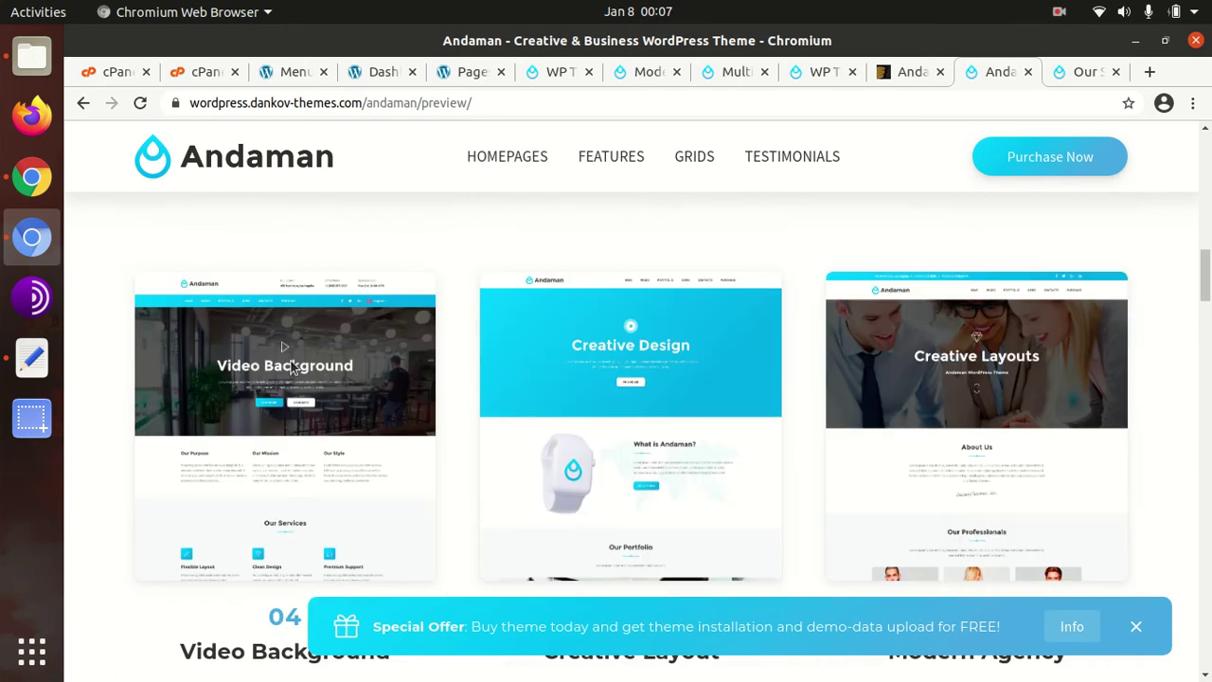
pyautogui.scroll(2, 369, 329)
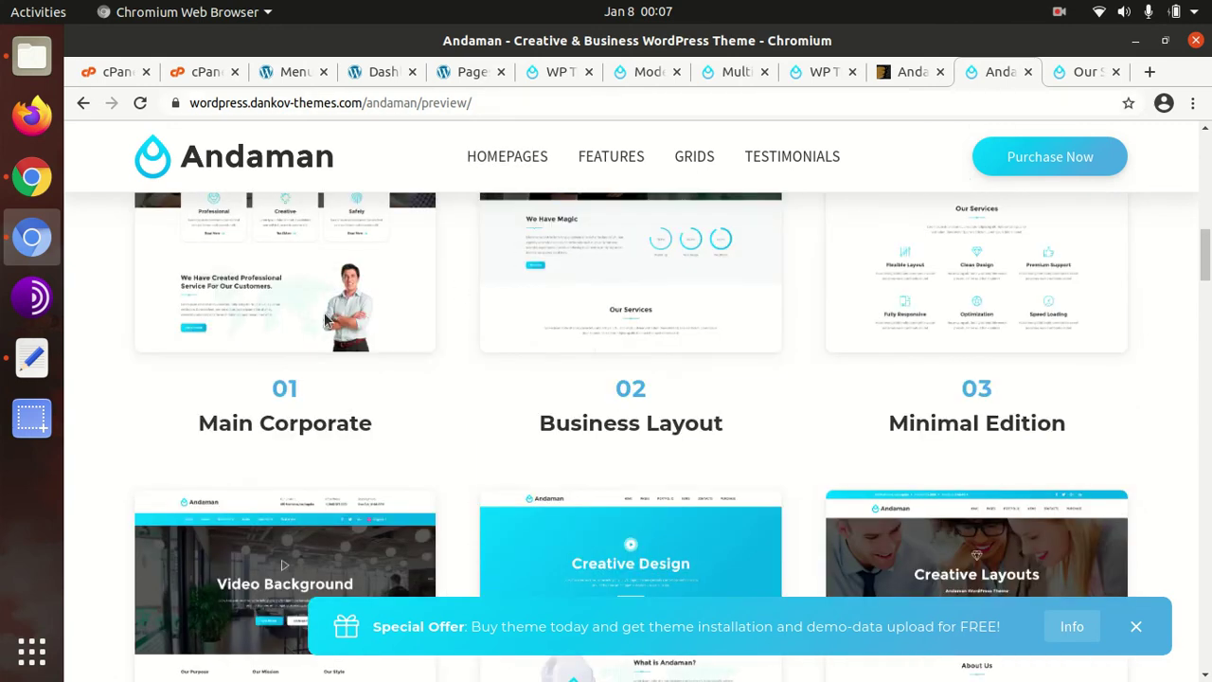
pyautogui.scroll(3, 278, 289)
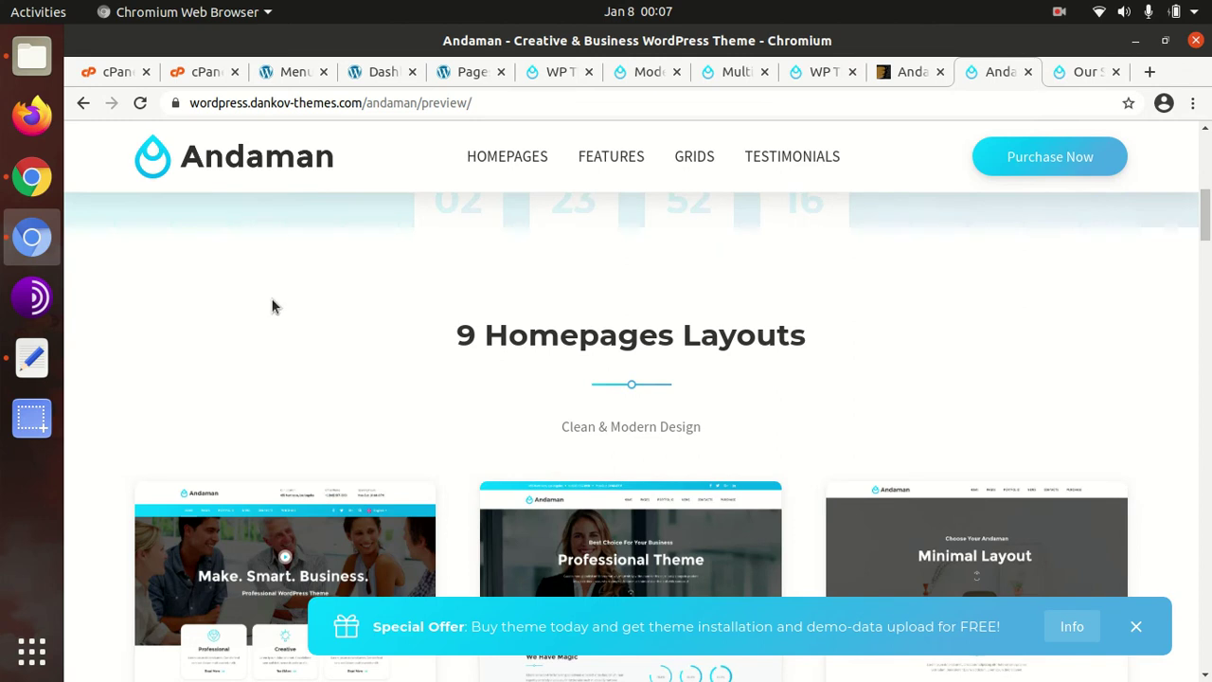
pyautogui.scroll(4, 284, 322)
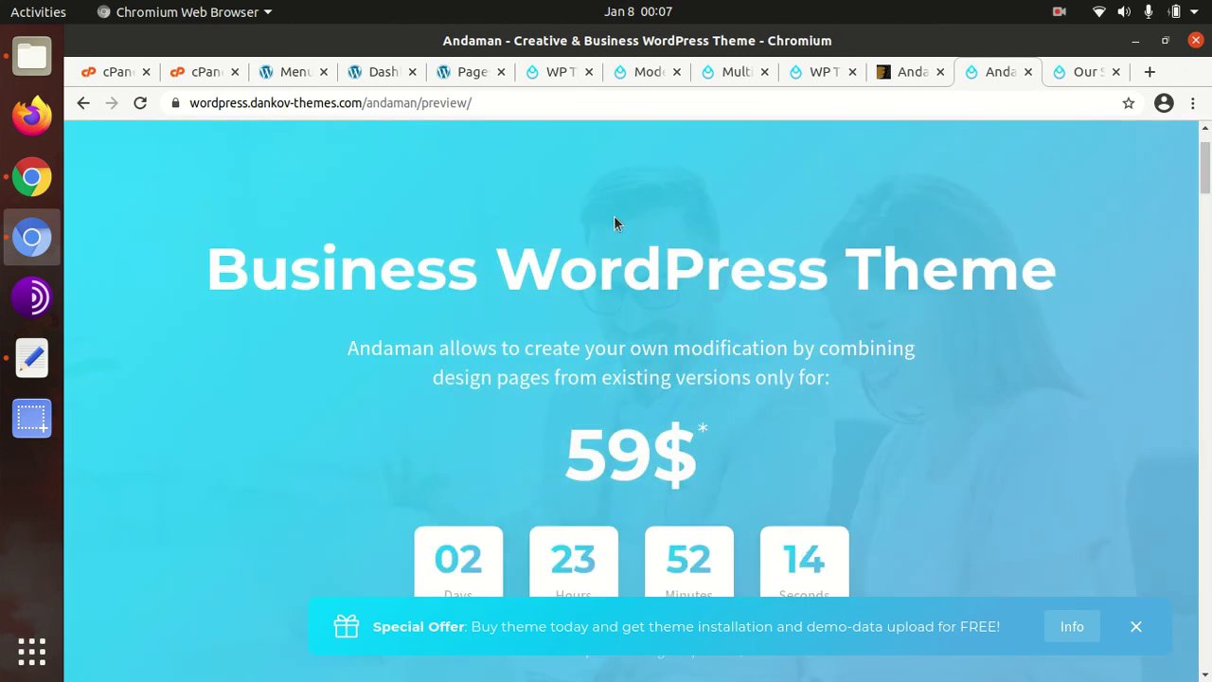
pyautogui.scroll(-10, 455, 309)
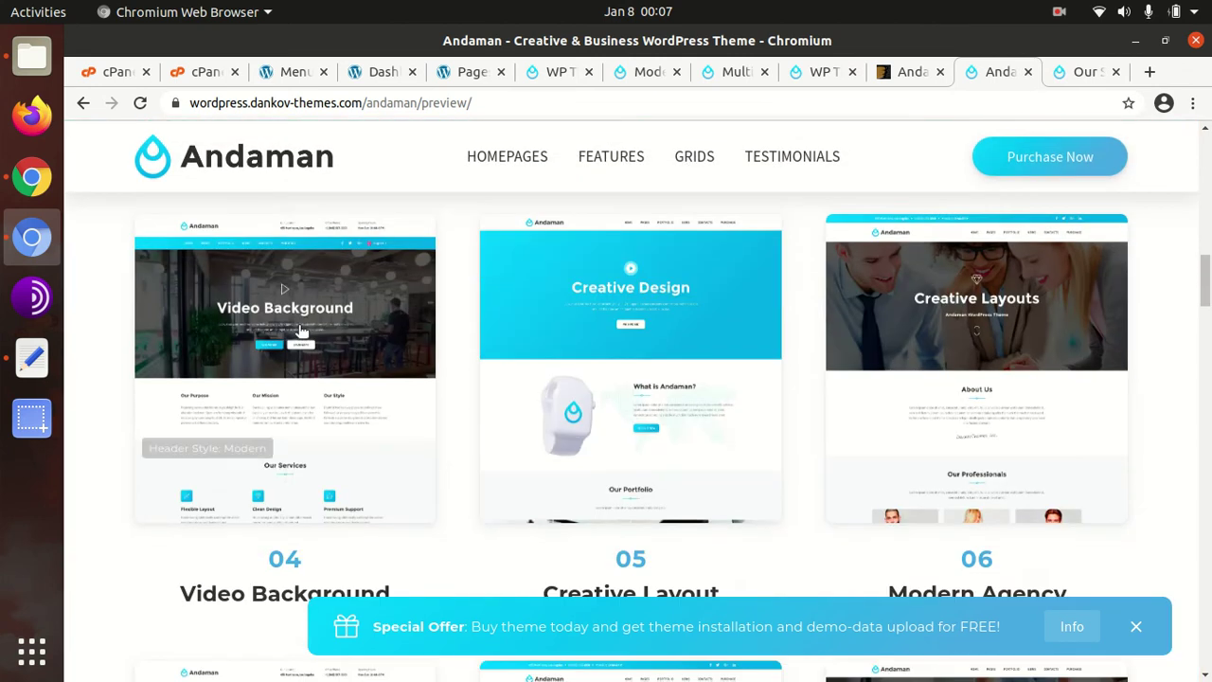
pyautogui.scroll(4, 301, 329)
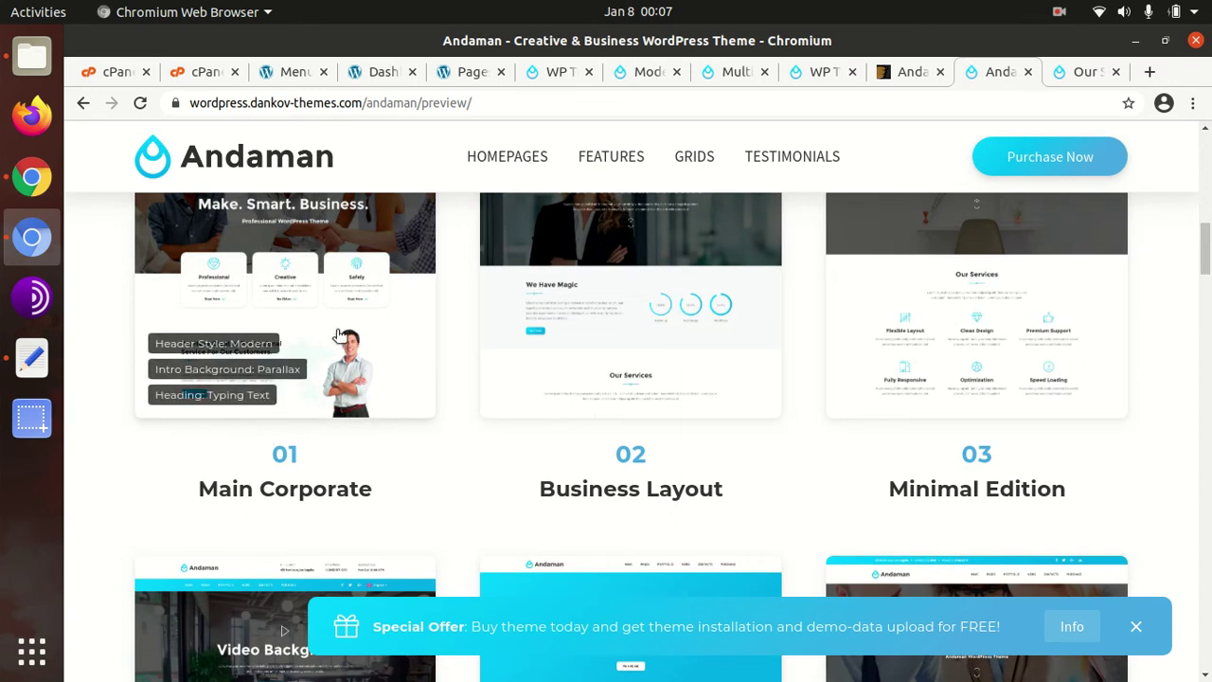
pyautogui.click(339, 335)
# - Close the stray Our Services tab, leaving the official Andaman demo homepage showing
pyautogui.click(1094, 74)
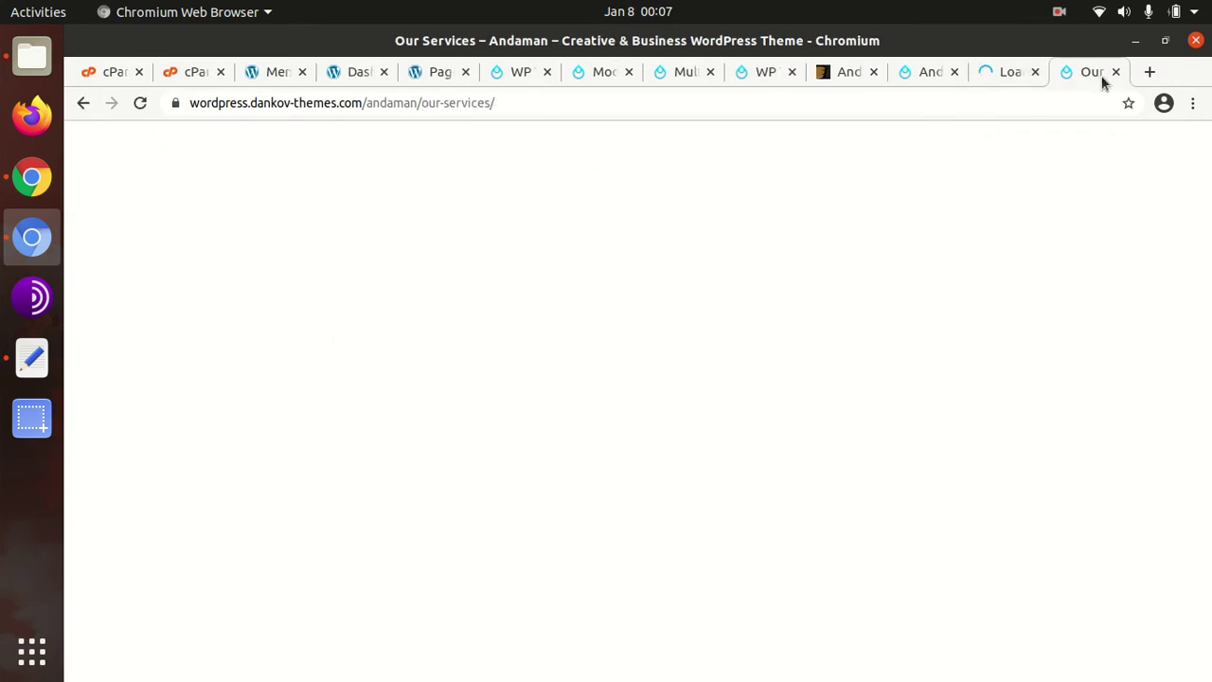
pyautogui.click(1117, 74)
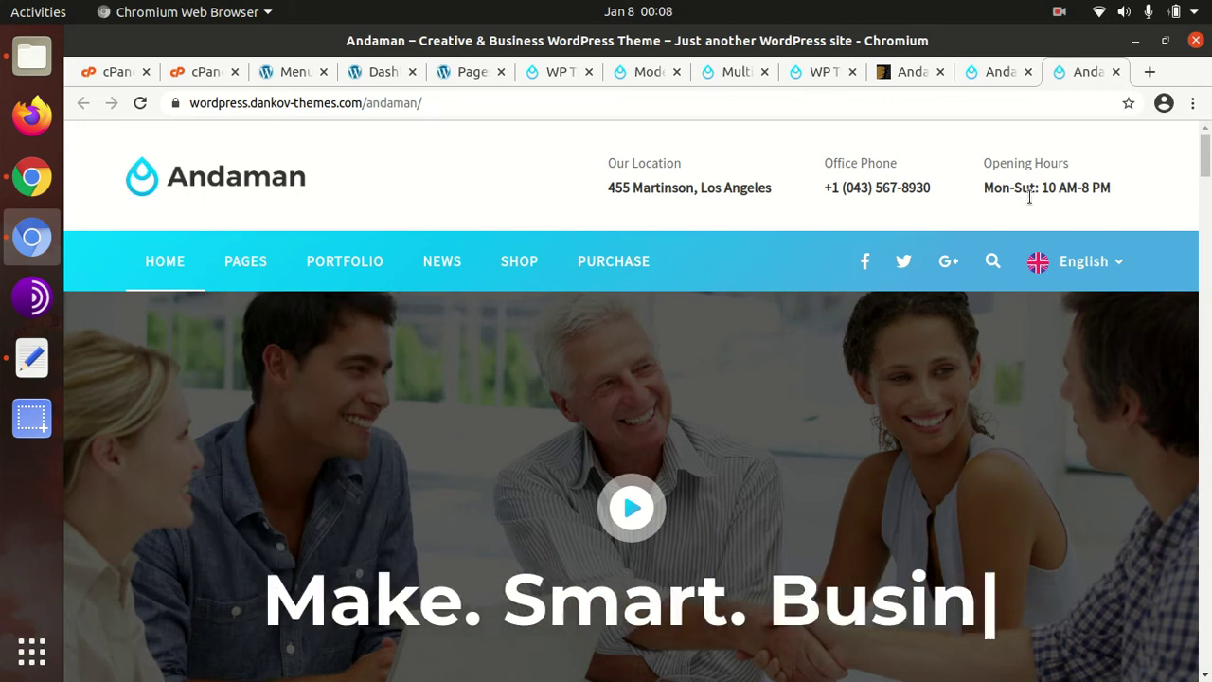
pyautogui.scroll(-3, 962, 250)
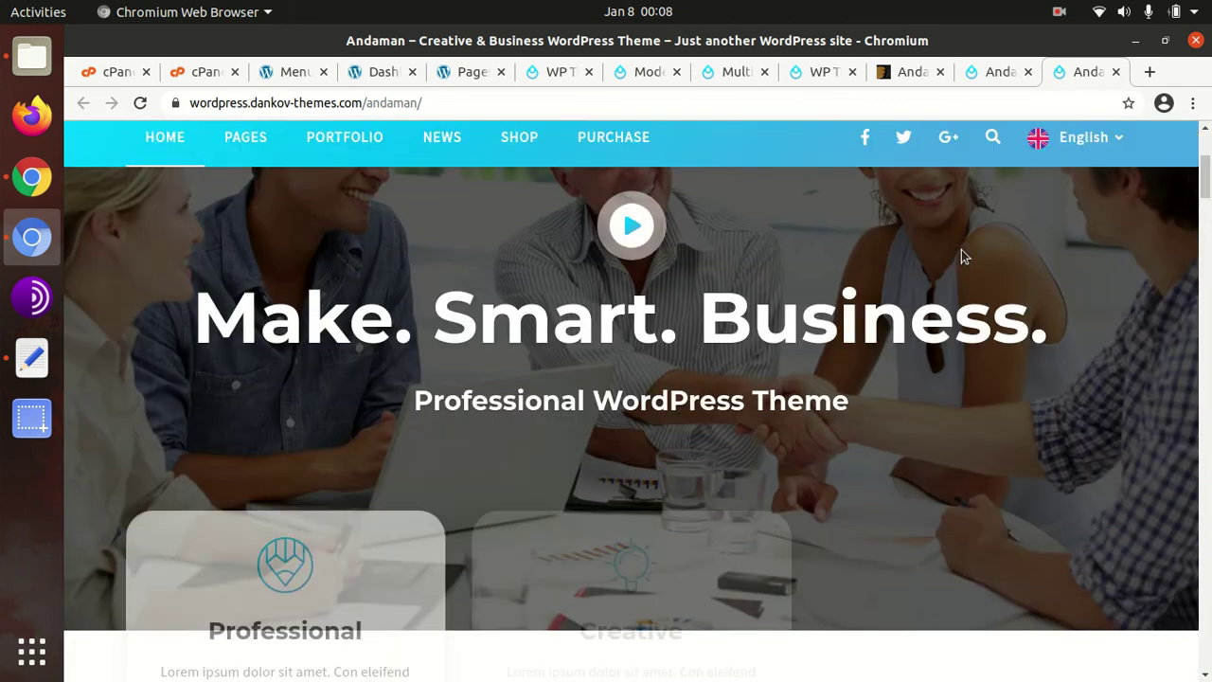
pyautogui.scroll(3, 962, 251)
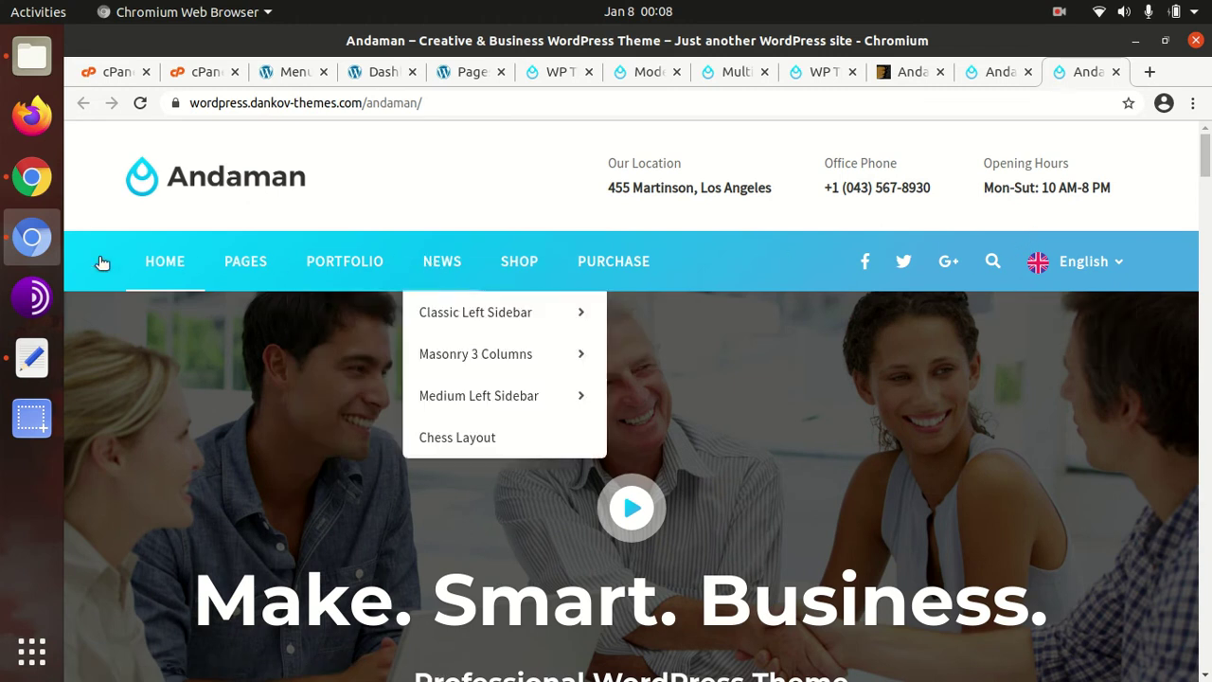
# - Under Manage Locations, assign Main Menu and Footer Menu to their matching locations and save
pyautogui.click(299, 72)
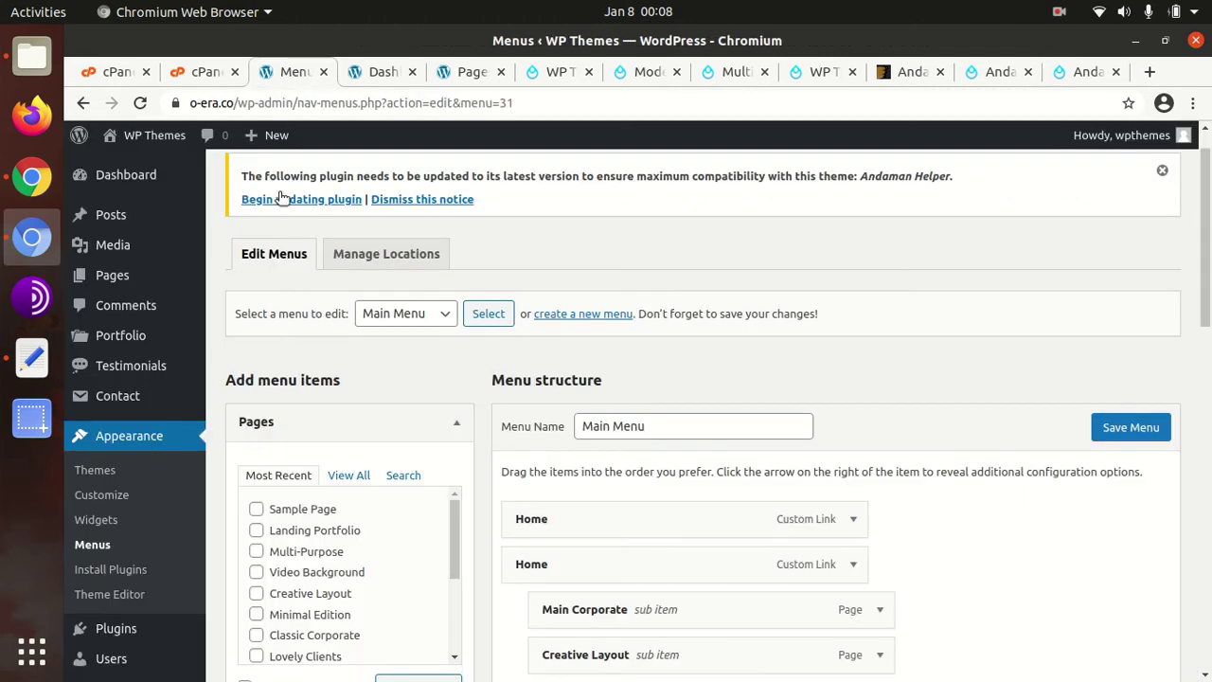
pyautogui.click(393, 254)
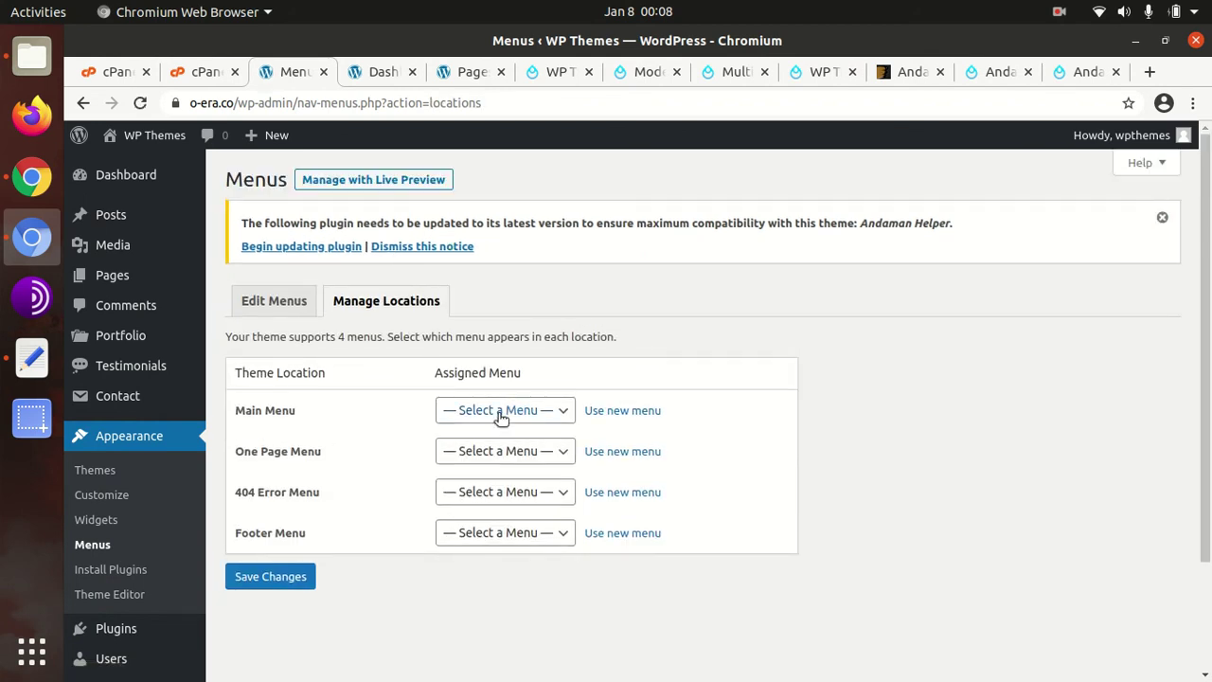
pyautogui.click(525, 413)
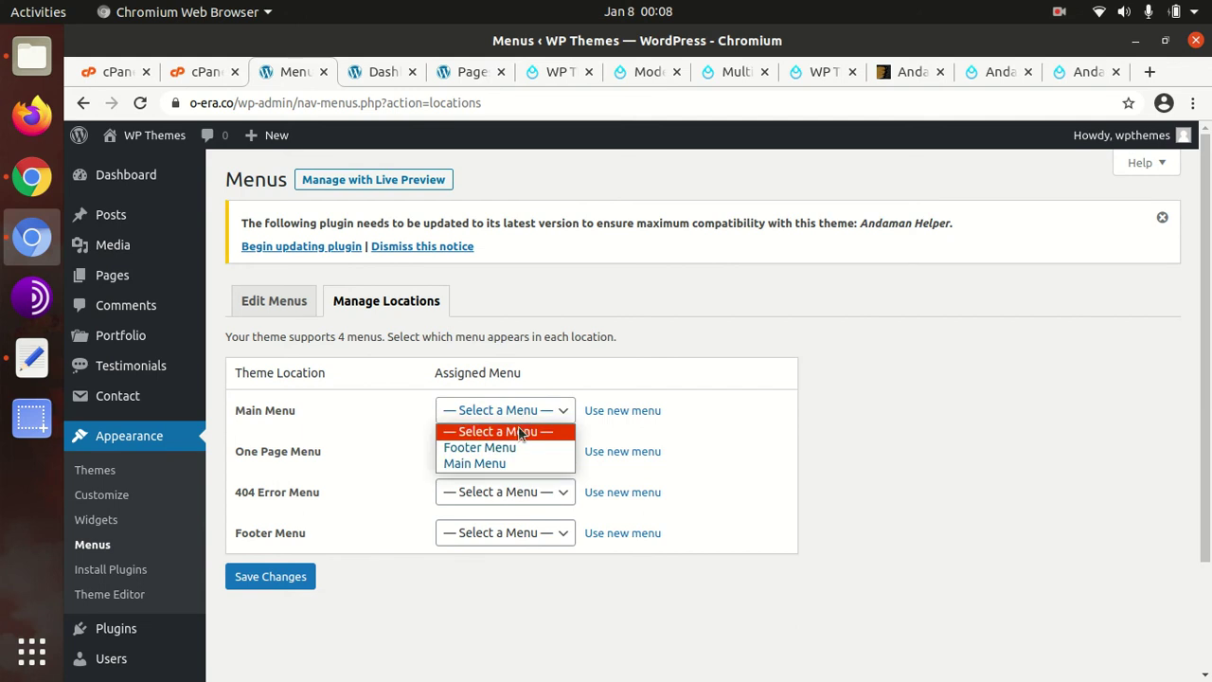
pyautogui.click(502, 462)
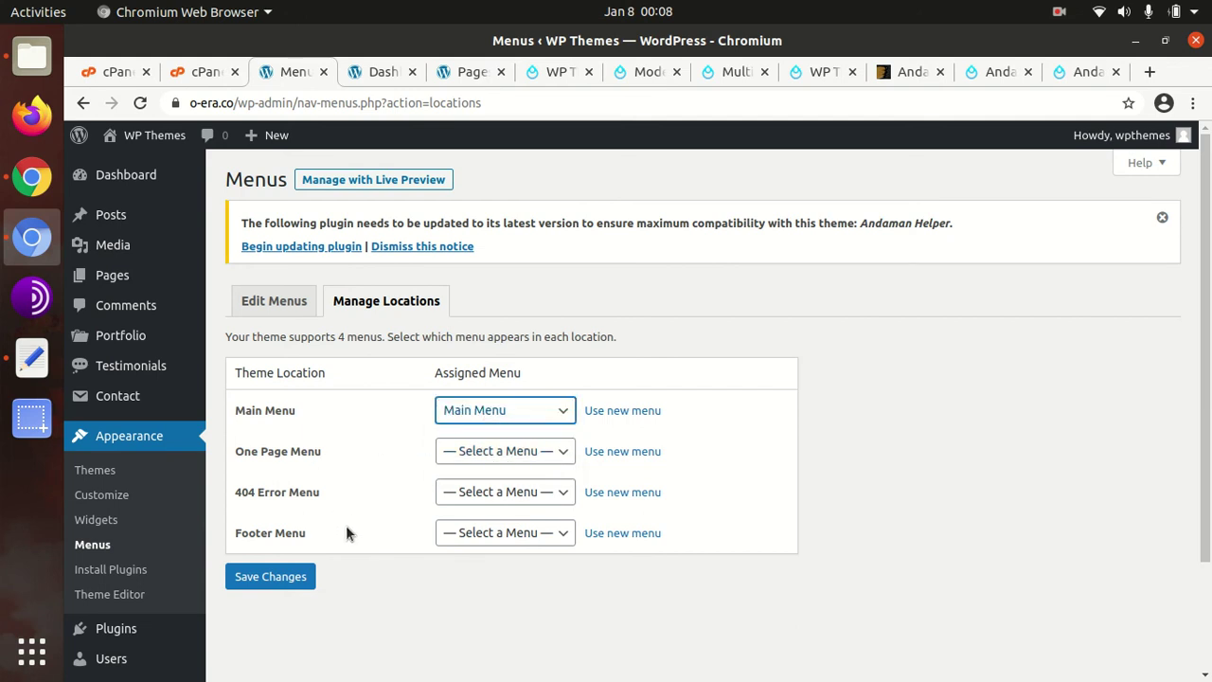
pyautogui.click(479, 536)
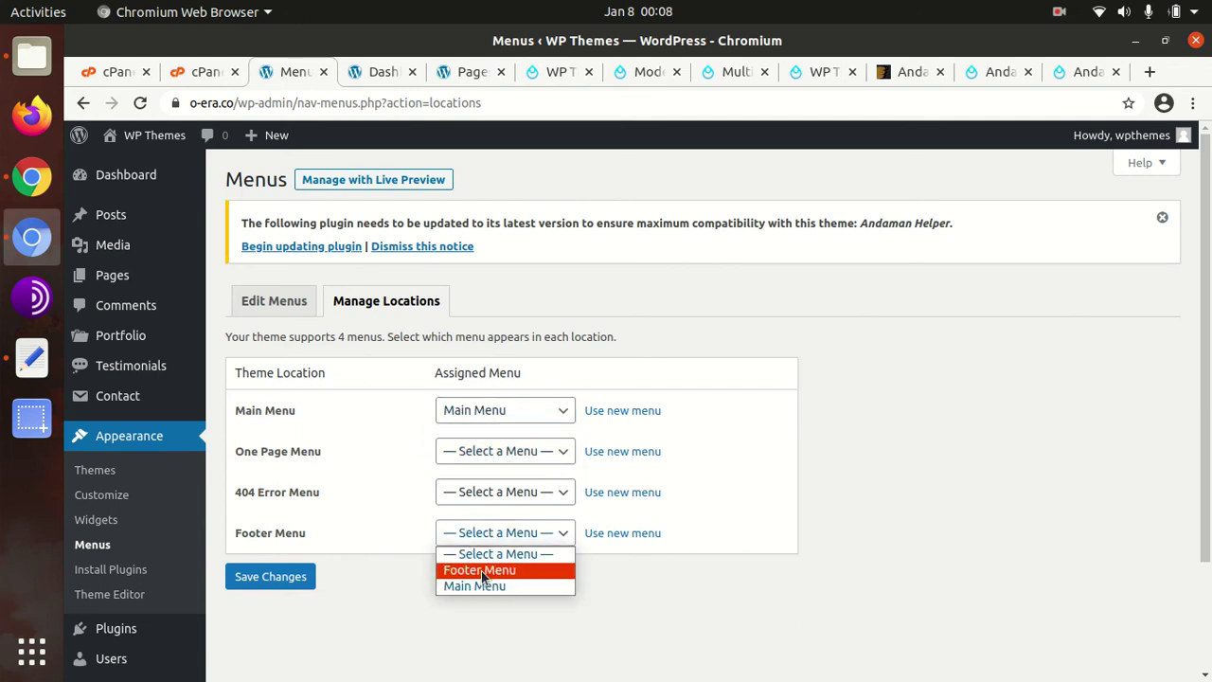
pyautogui.click(481, 570)
pyautogui.click(289, 578)
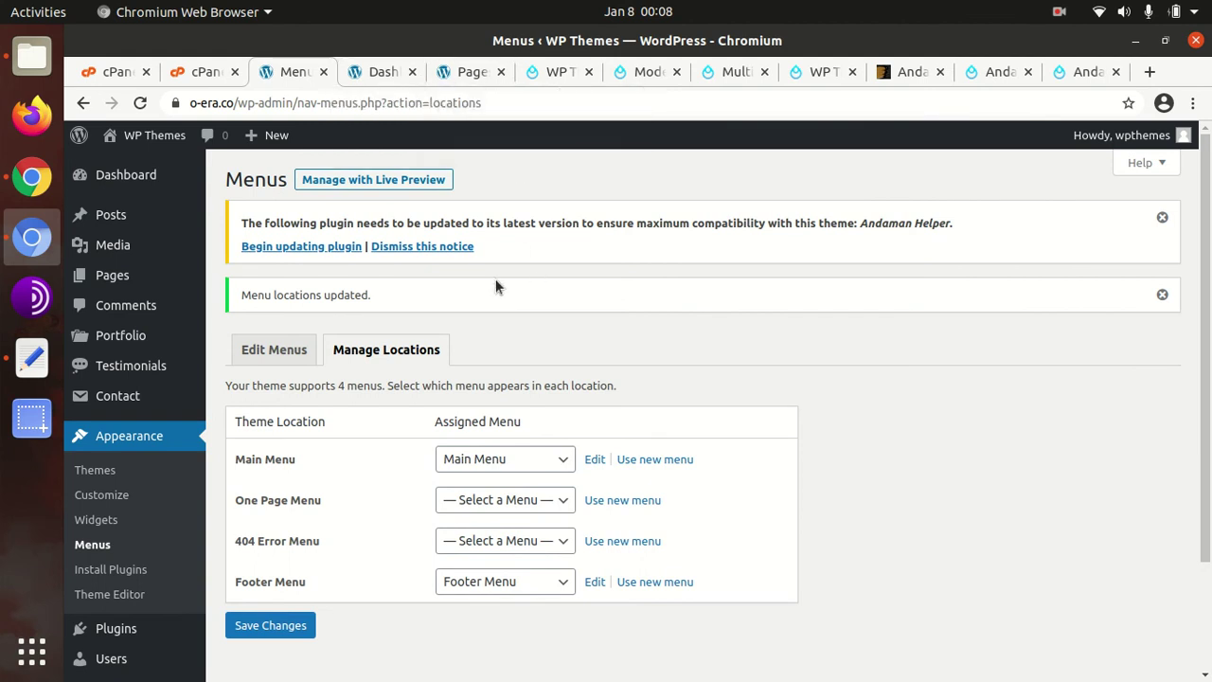
pyautogui.click(374, 74)
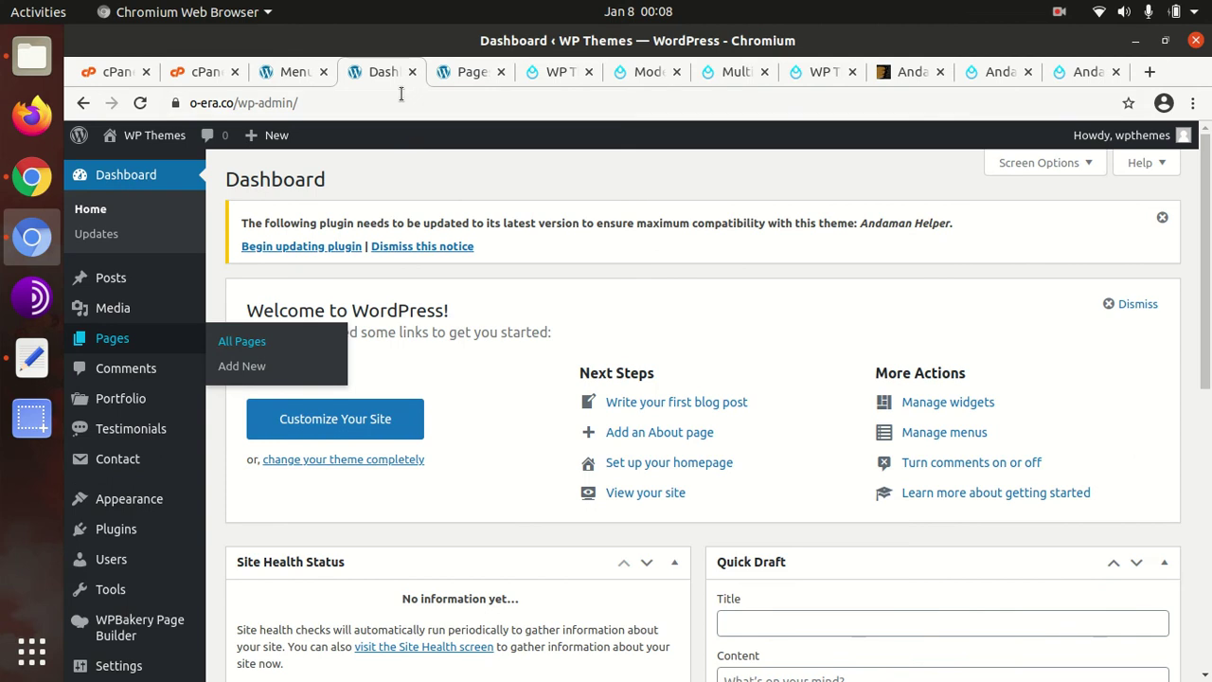
# - Close the Menus tab, check the homepage's Home, Pages, Portfolio, News navigation, then return to All Pages
pyautogui.click(323, 72)
pyautogui.click(468, 75)
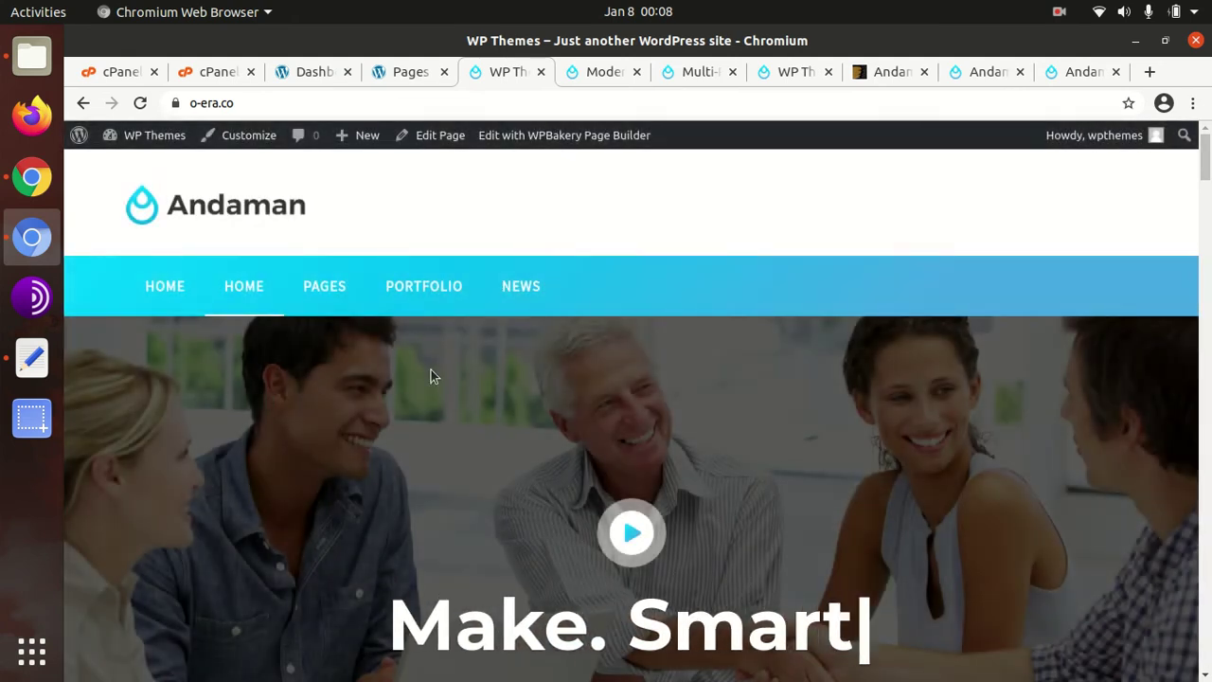
pyautogui.moveTo(187, 298)
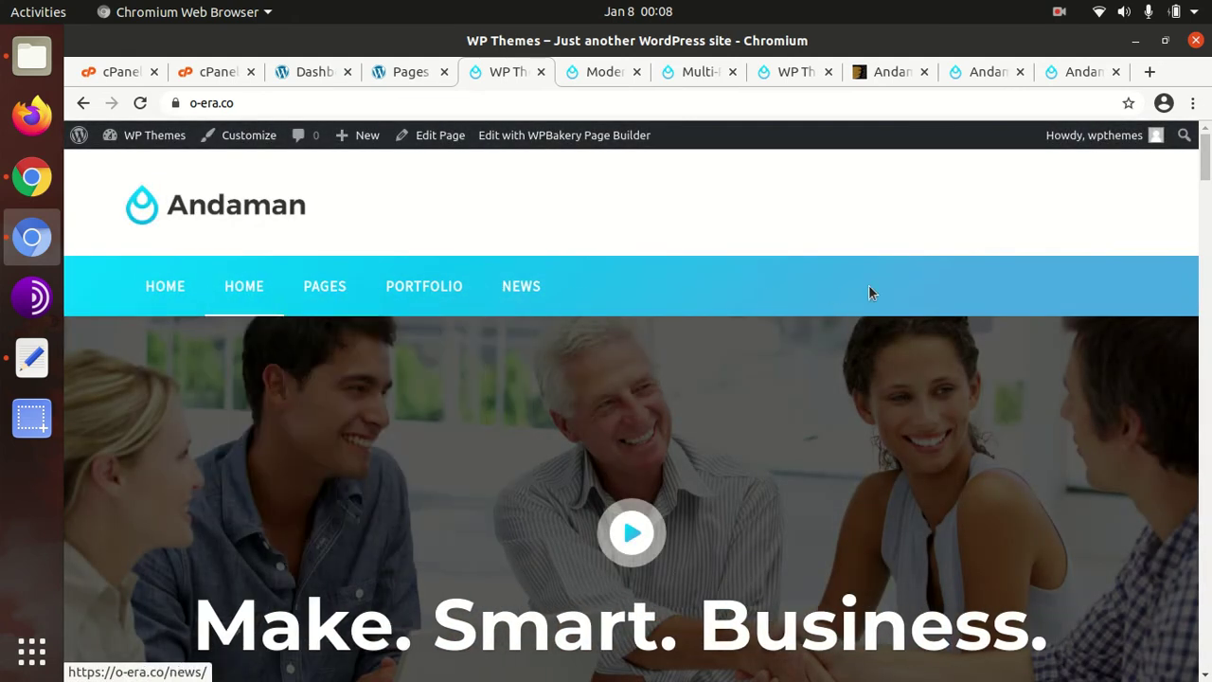
pyautogui.scroll(-1, 893, 284)
pyautogui.scroll(1, 893, 282)
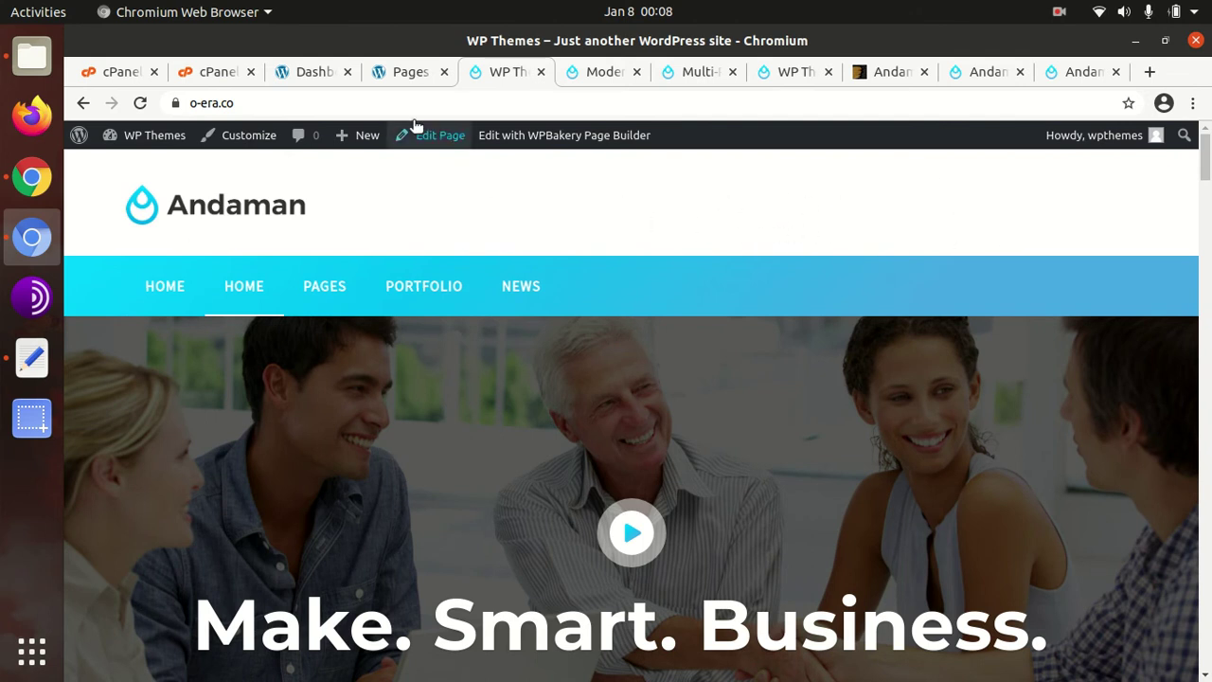
pyautogui.click(410, 74)
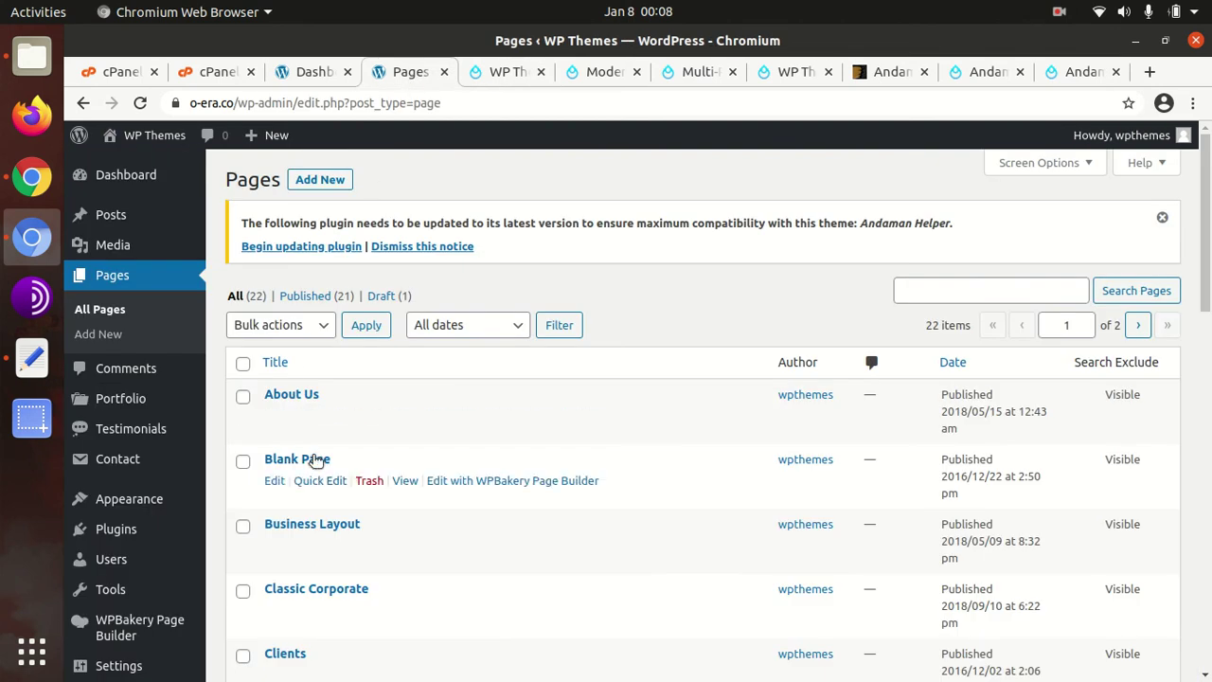
# - Open the Widgets admin page and scroll through its widget areas
pyautogui.scroll(-4, 315, 460)
pyautogui.moveTo(149, 468)
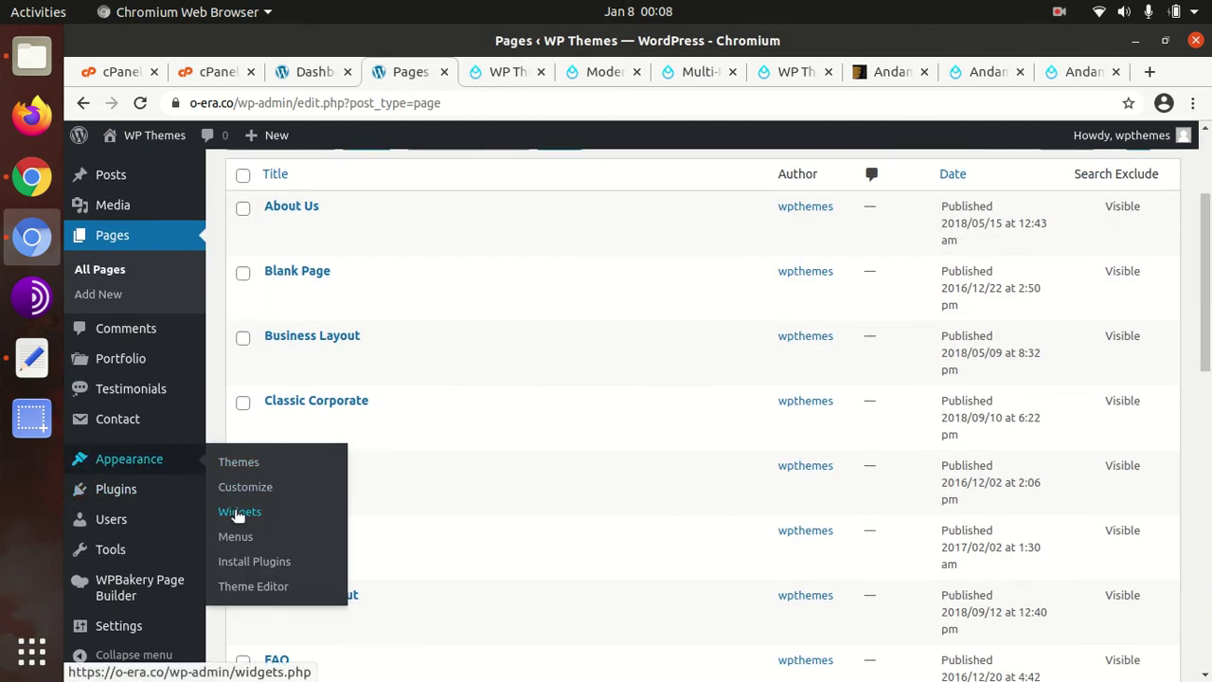
pyautogui.click(238, 513)
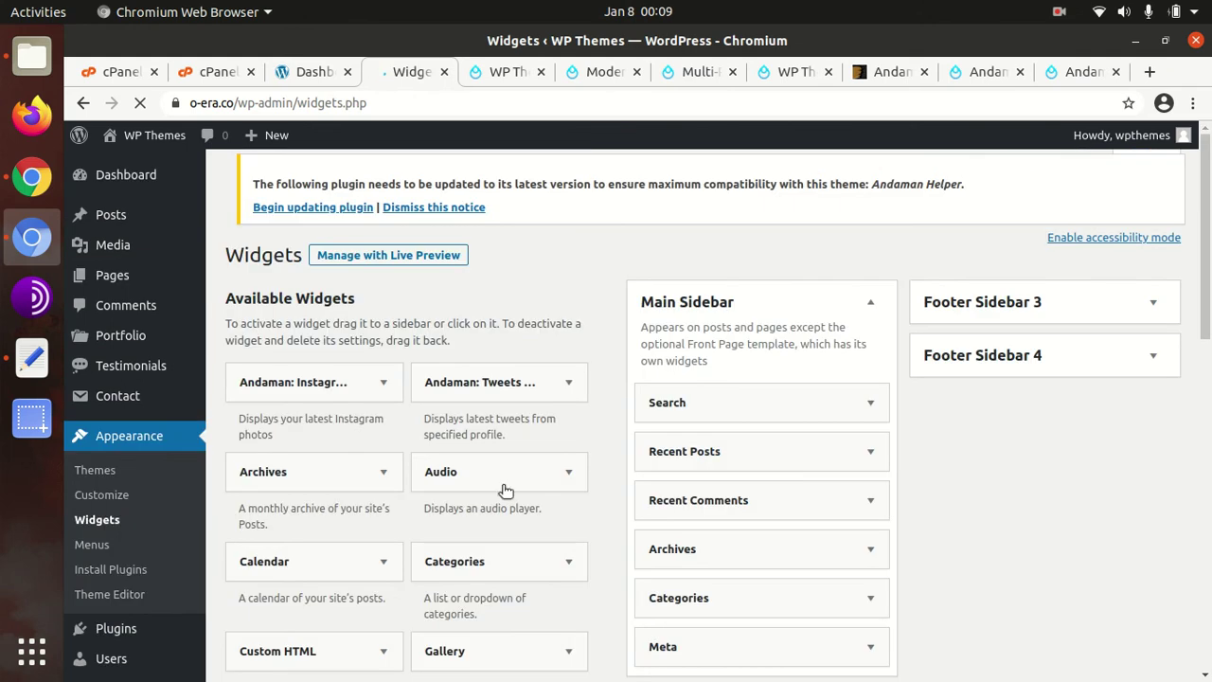
pyautogui.scroll(-3, 885, 425)
pyautogui.scroll(-1, 801, 354)
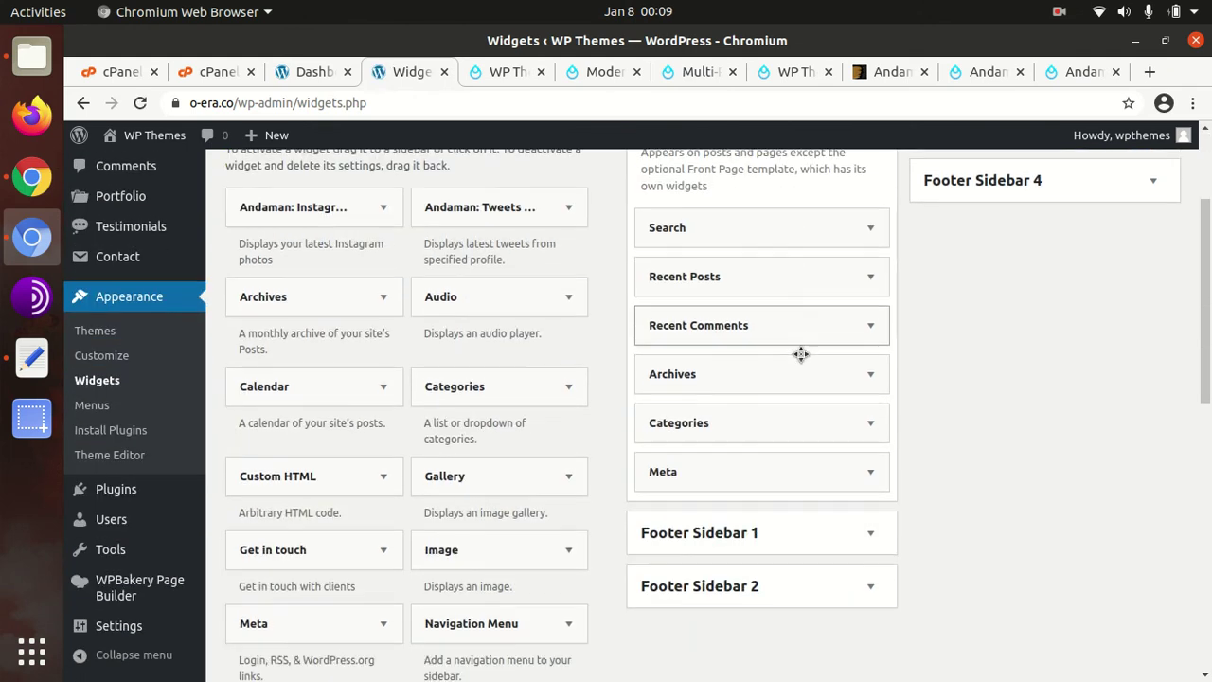
pyautogui.scroll(-3, 801, 354)
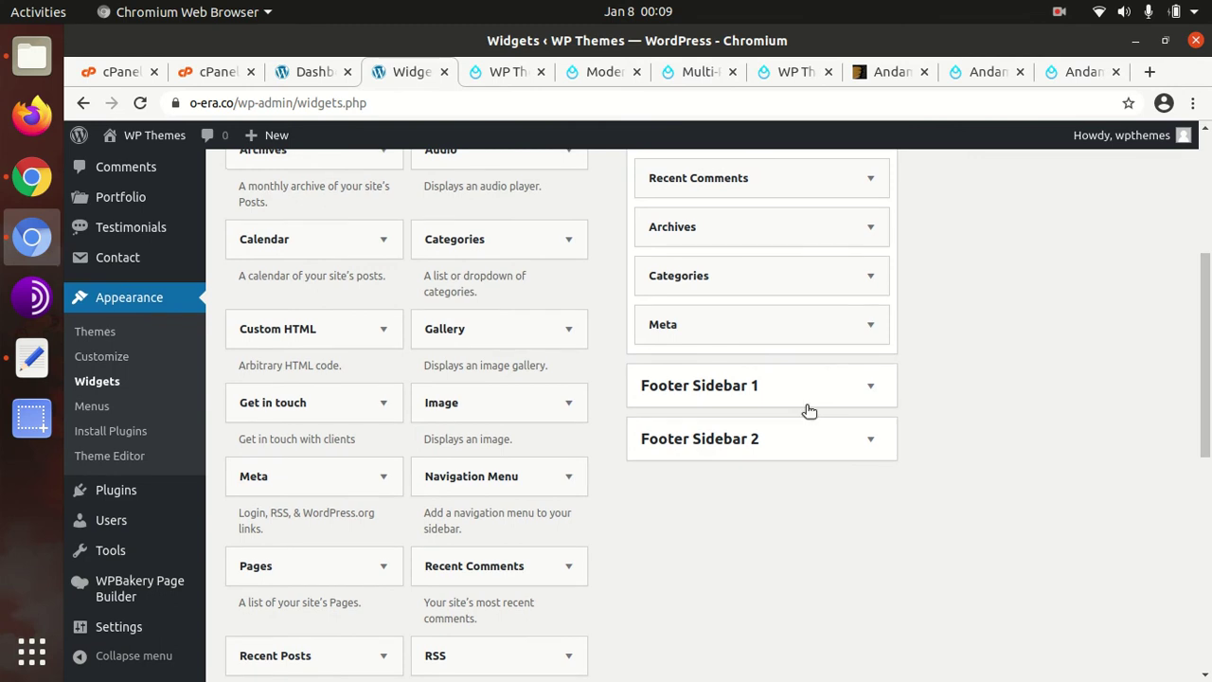
pyautogui.scroll(6, 806, 406)
pyautogui.scroll(-10, 964, 393)
pyautogui.scroll(-4, 963, 393)
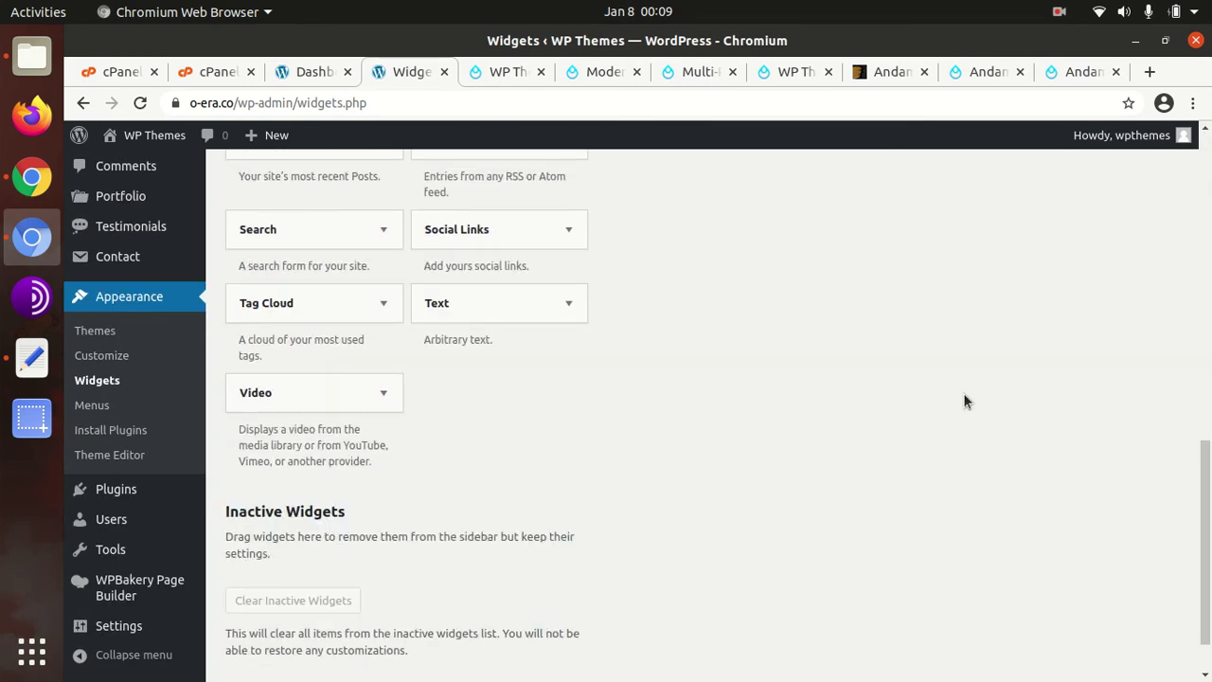
pyautogui.scroll(-1, 909, 384)
pyautogui.scroll(2, 888, 380)
pyautogui.scroll(10, 888, 379)
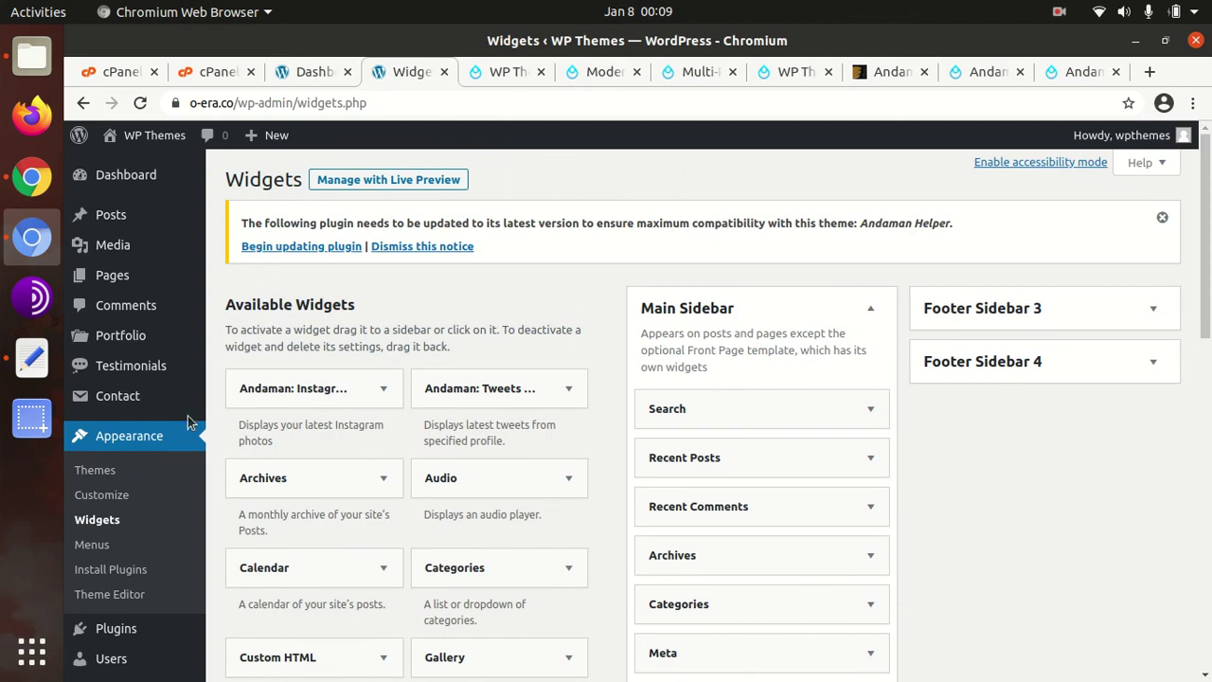
pyautogui.scroll(-4, 189, 419)
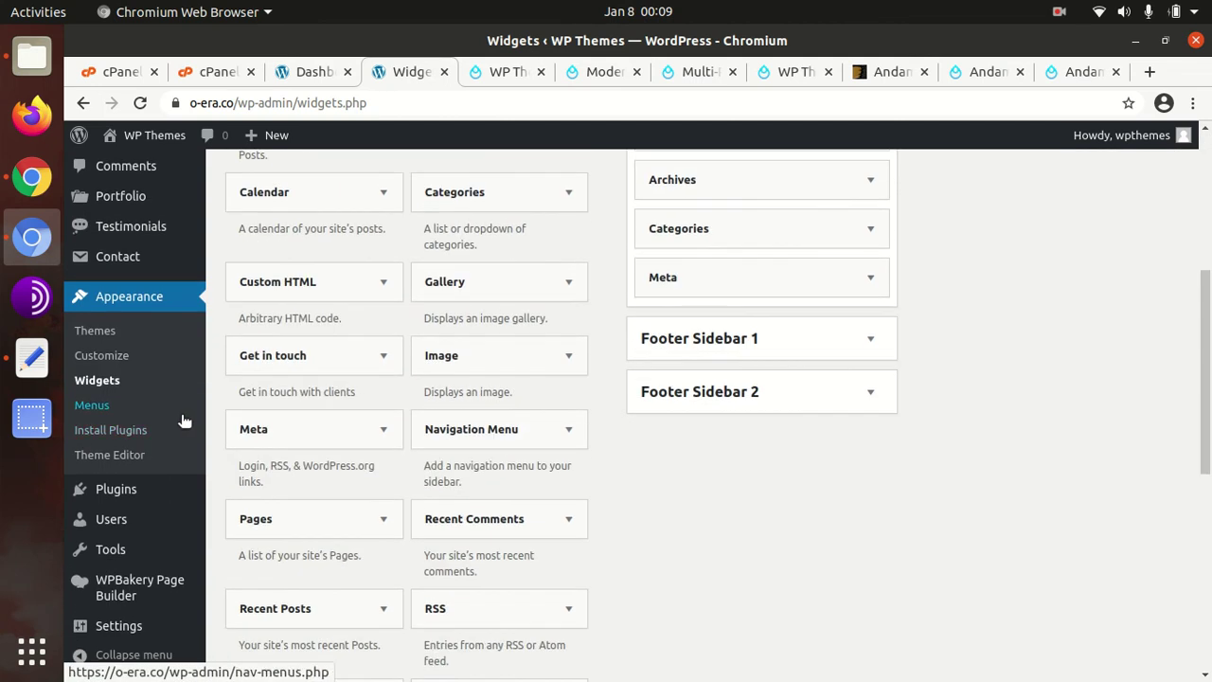
pyautogui.scroll(3, 162, 438)
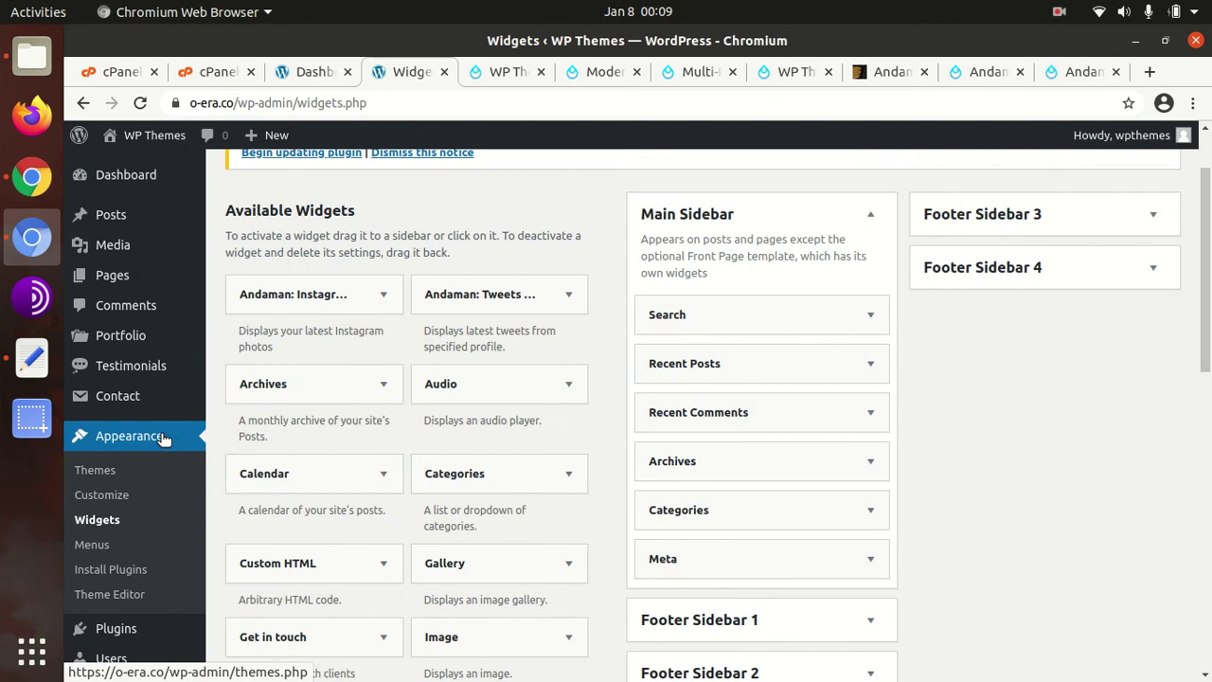
# - Bring up the Andaman Customizer with its Header, Blog, Portfolio, Footer and Typography sections
pyautogui.moveTo(123, 339)
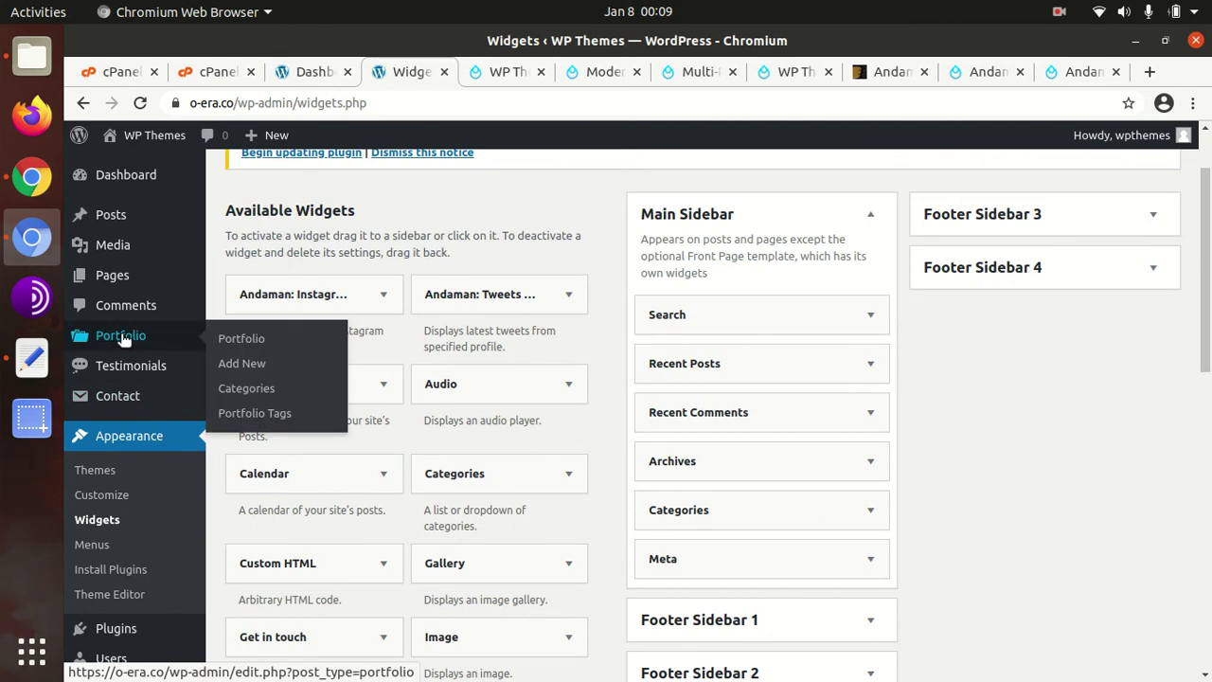
pyautogui.moveTo(111, 197)
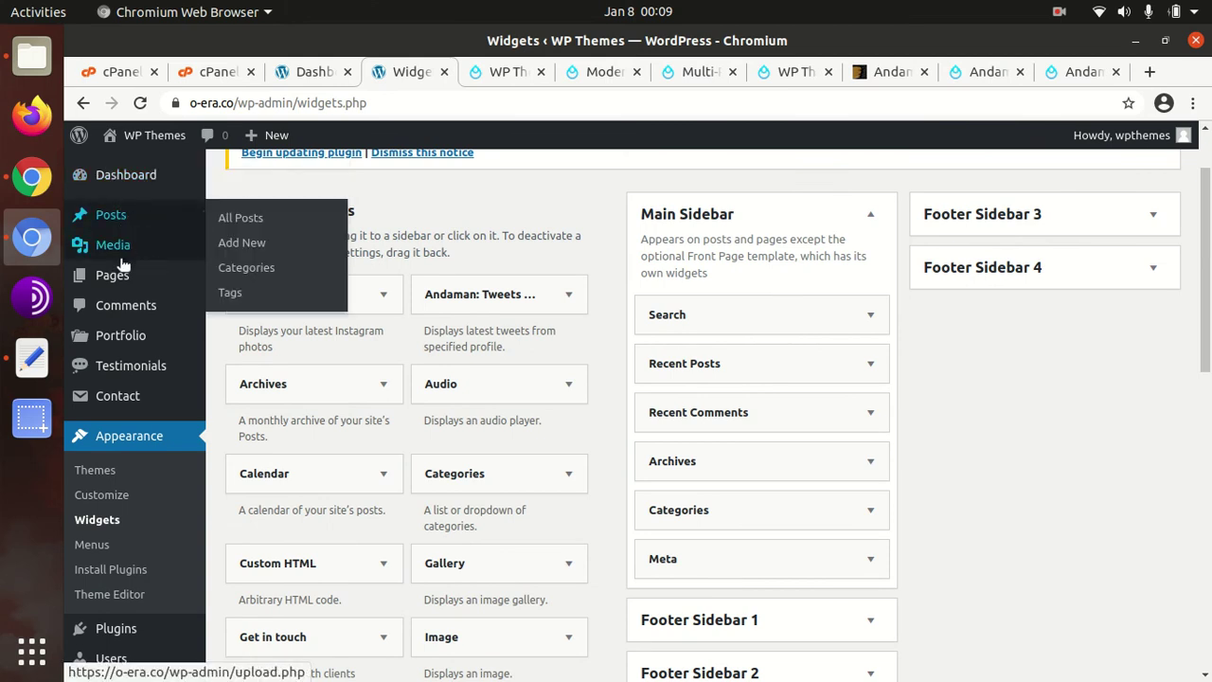
pyautogui.moveTo(141, 281)
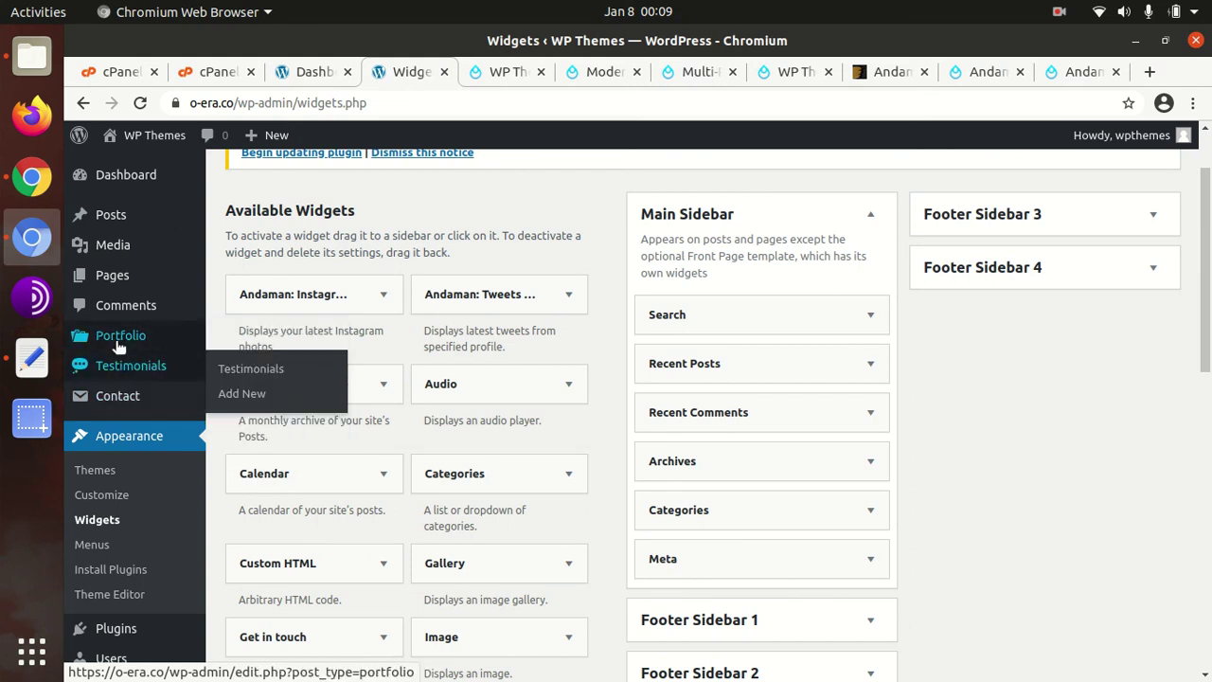
pyautogui.moveTo(142, 376)
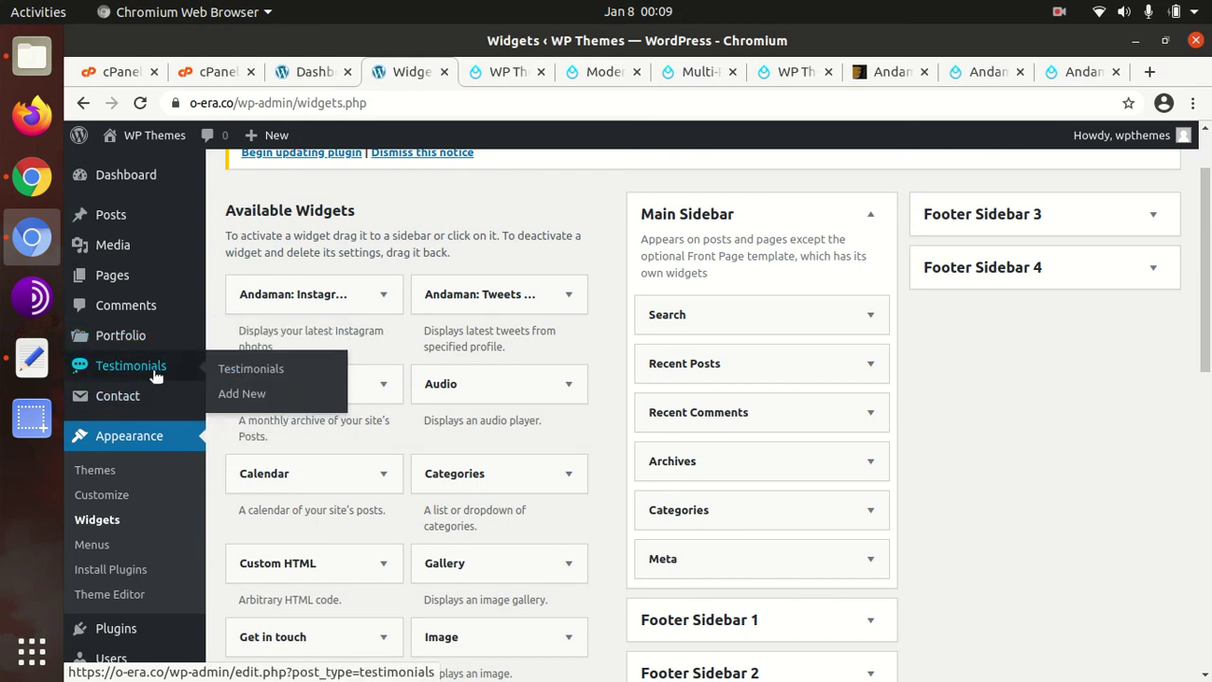
pyautogui.scroll(-2, 171, 393)
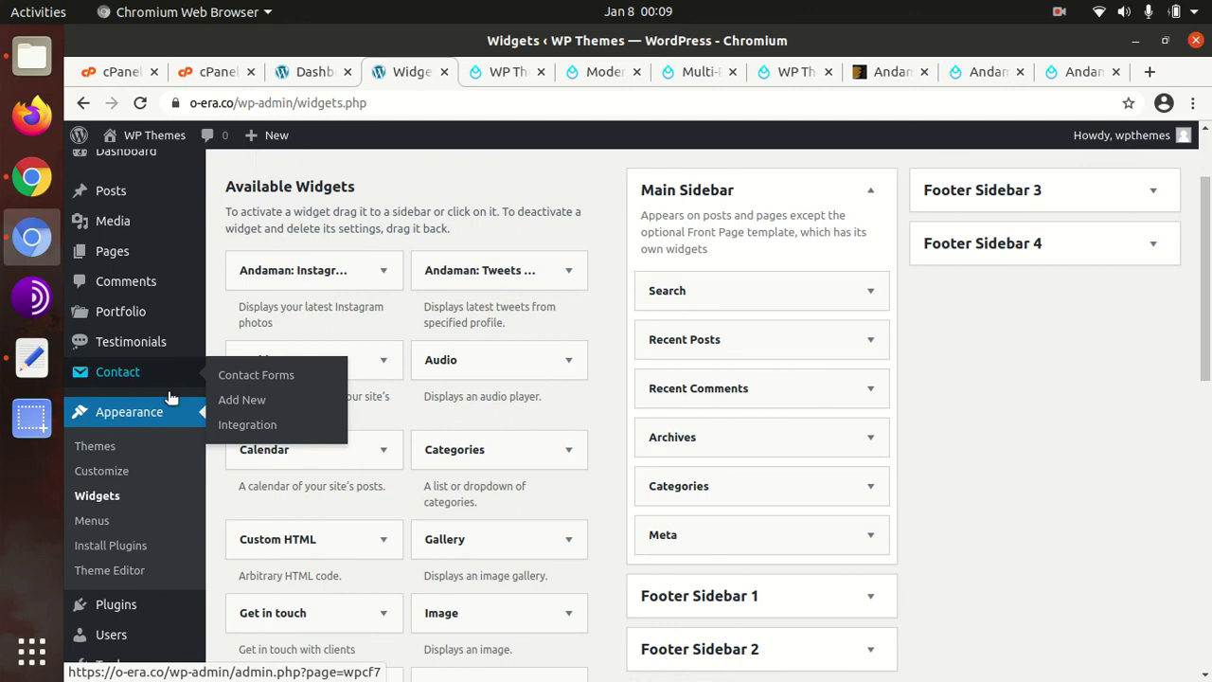
pyautogui.scroll(-3, 172, 393)
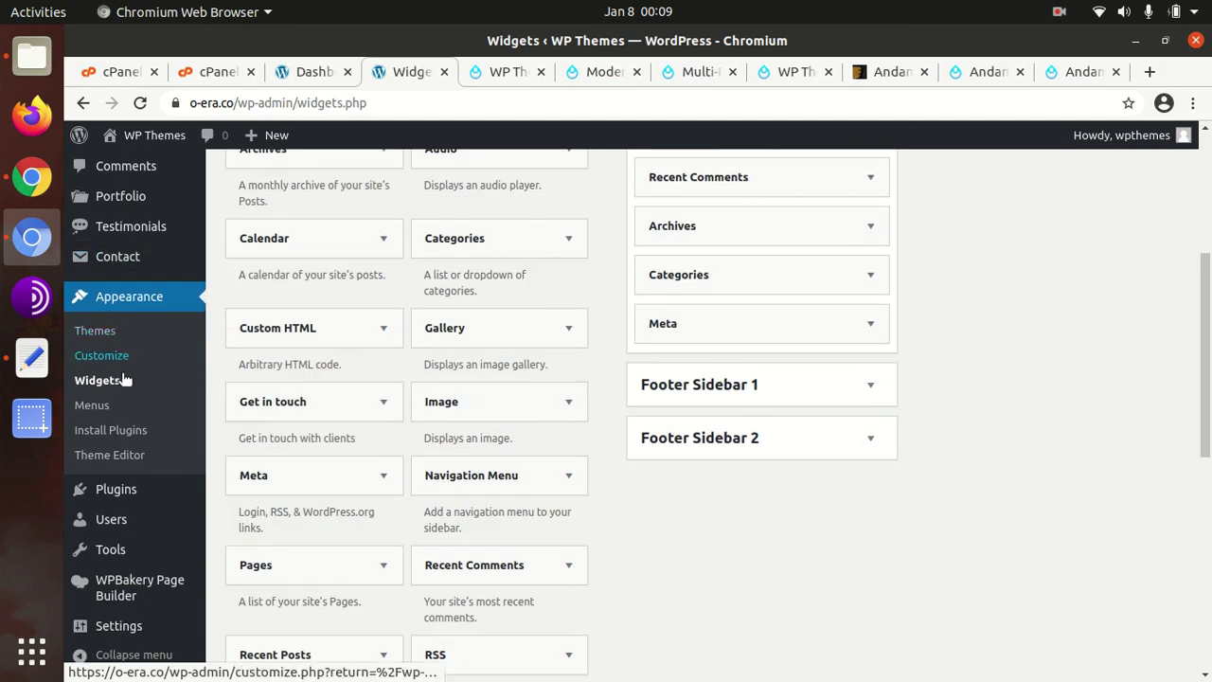
pyautogui.scroll(-2, 139, 428)
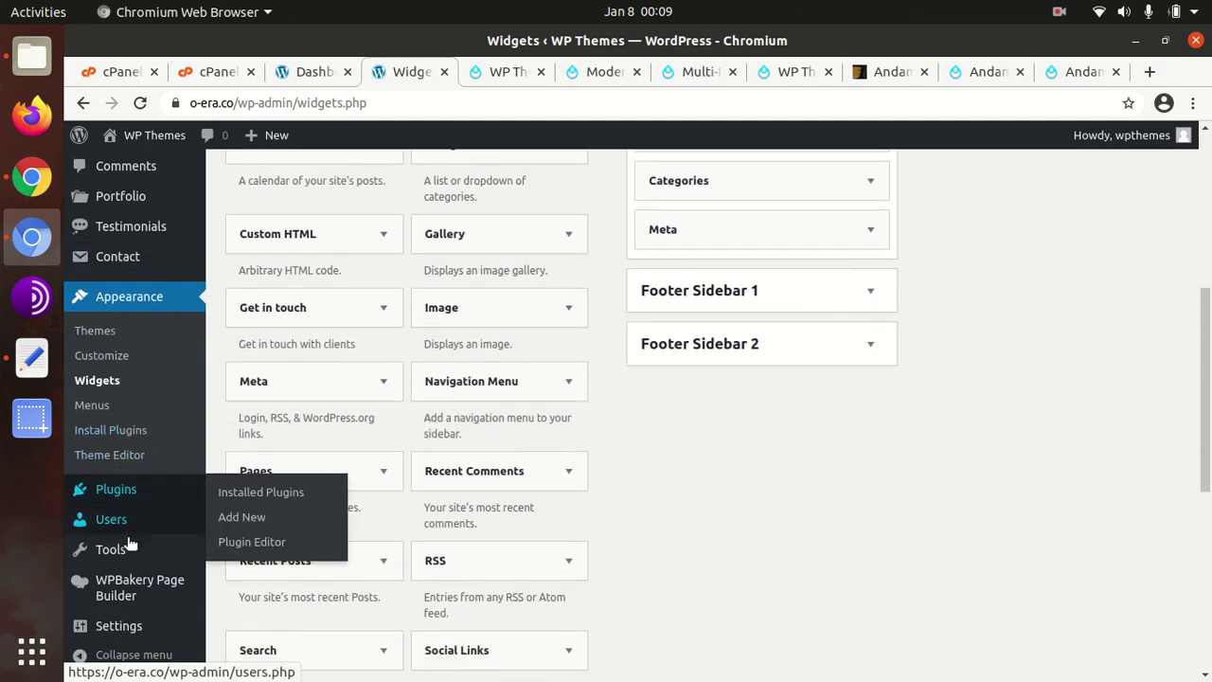
pyautogui.moveTo(131, 554)
pyautogui.scroll(-3, 132, 553)
pyautogui.scroll(5, 124, 495)
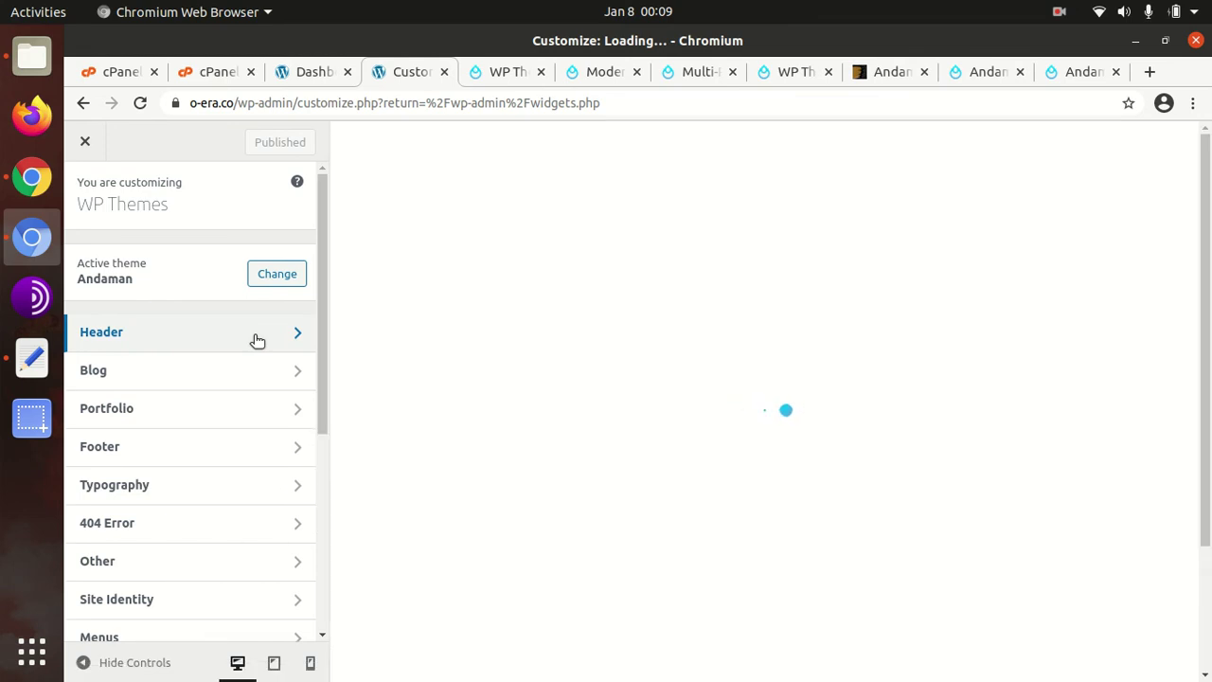
# - In the Customizer Header panel, switch on Social Link, Top Contacts and Search, then publish
pyautogui.click(256, 340)
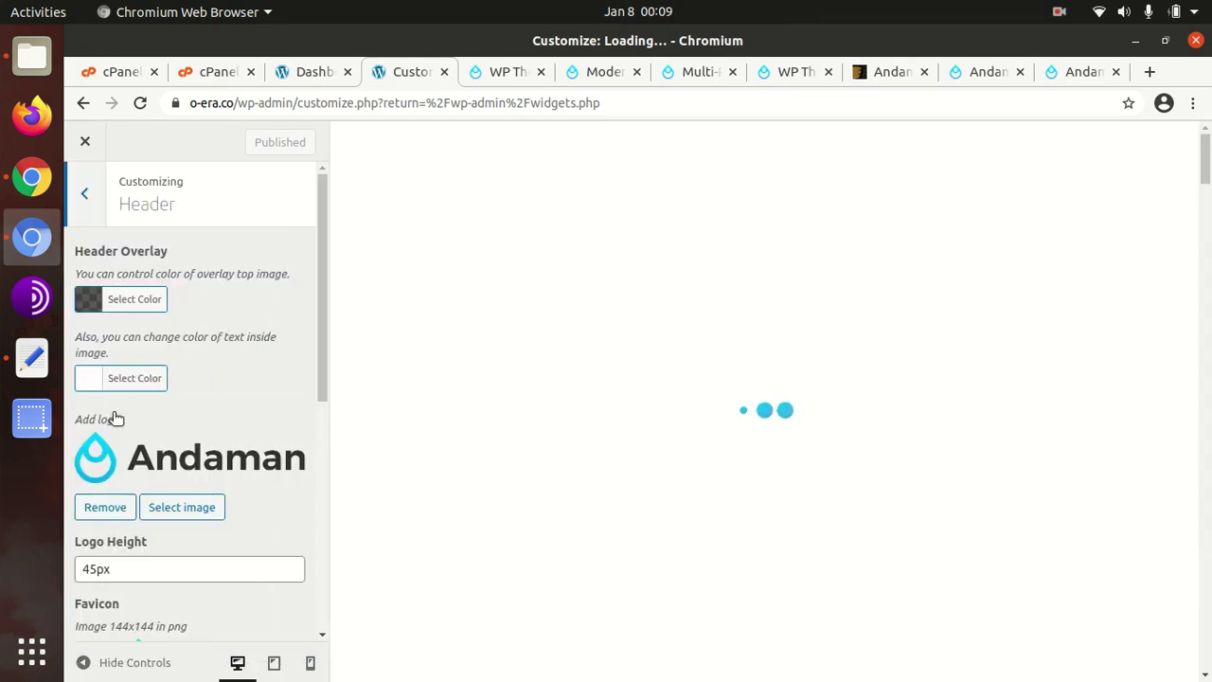
pyautogui.scroll(-3, 116, 464)
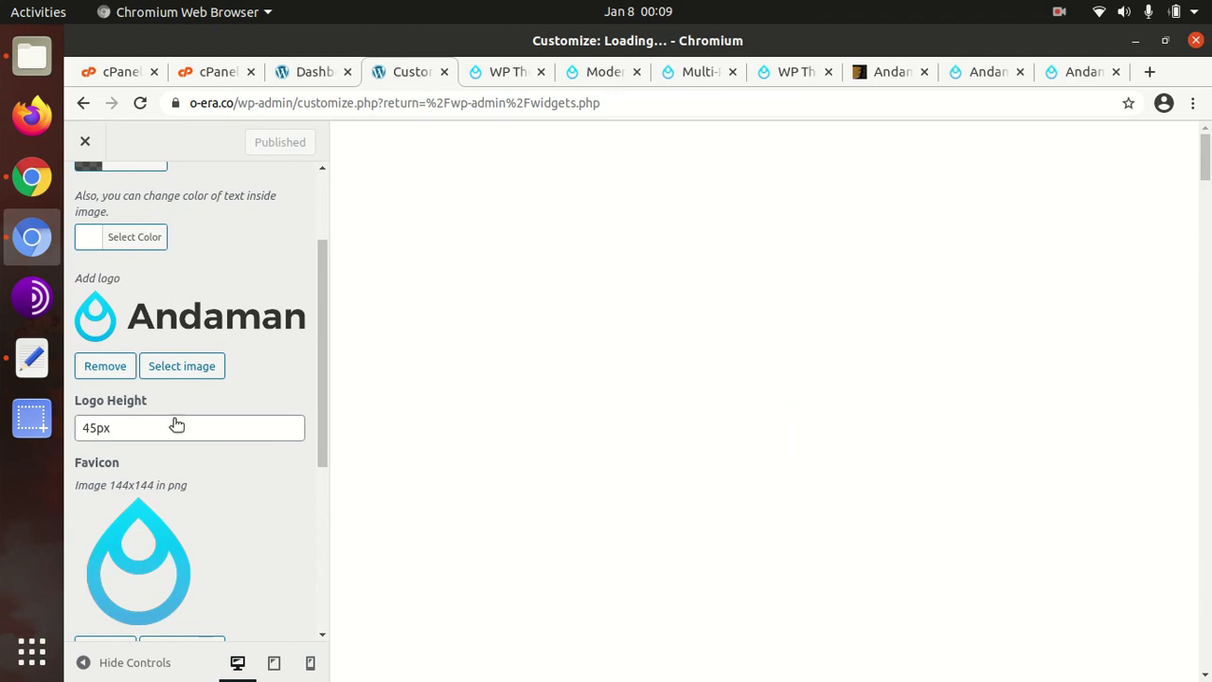
pyautogui.scroll(-7, 173, 440)
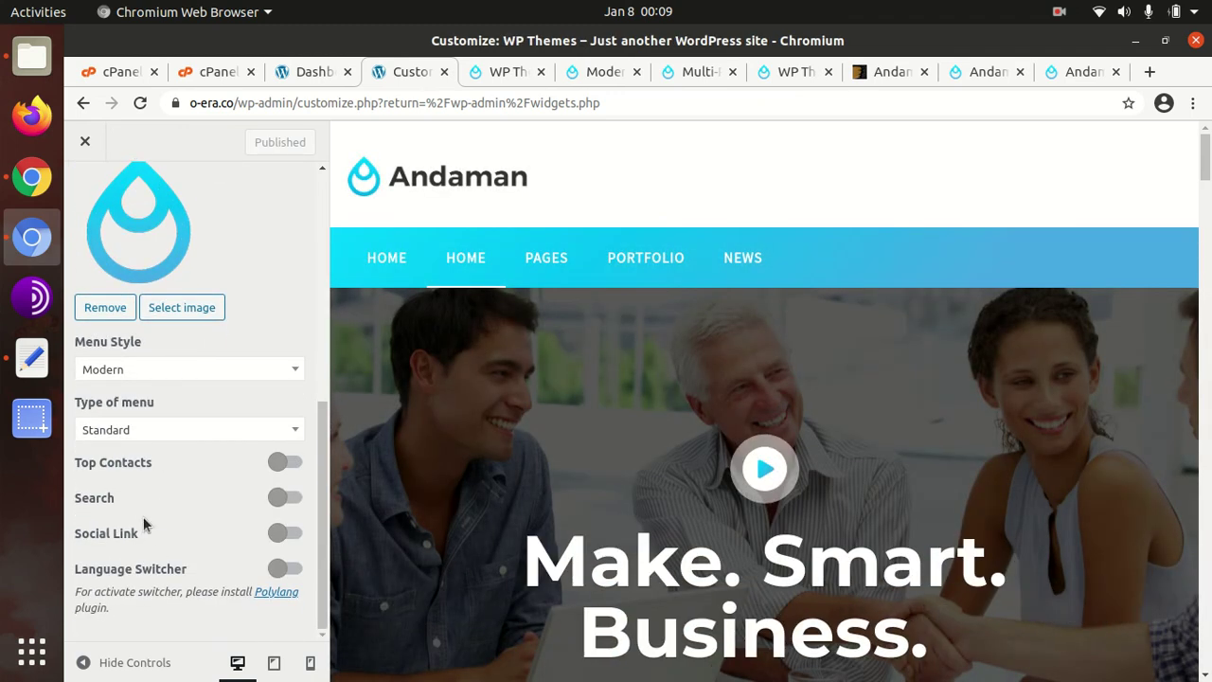
pyautogui.click(291, 536)
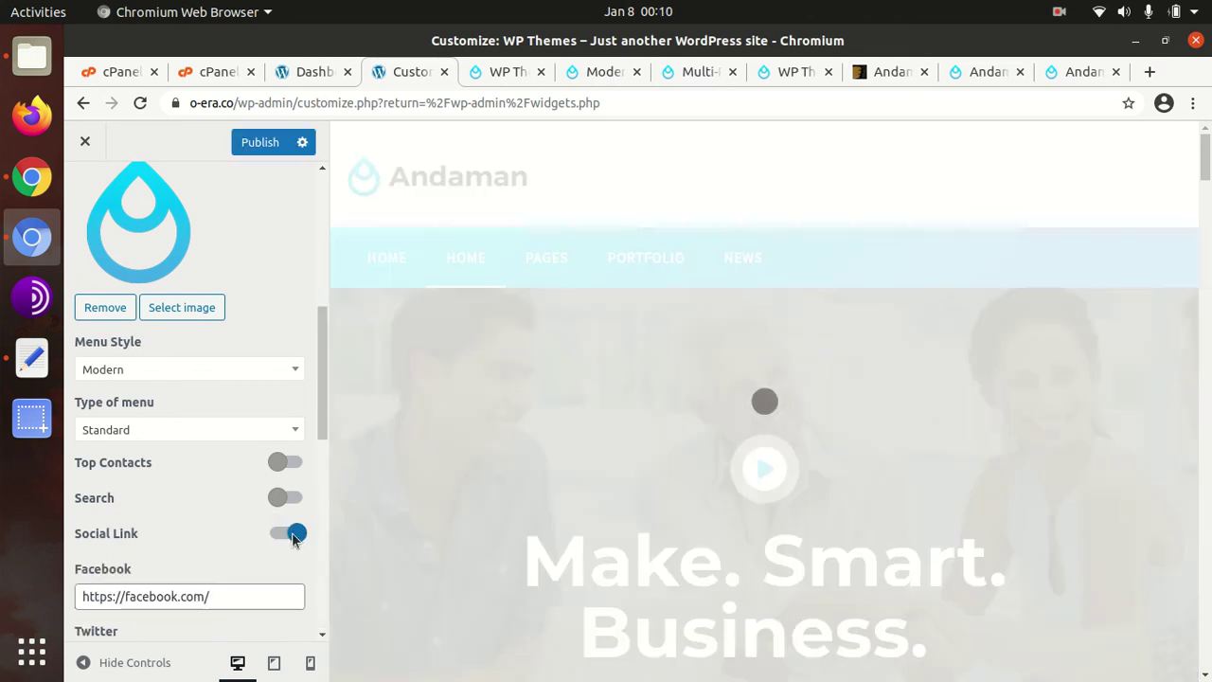
pyautogui.scroll(-4, 230, 549)
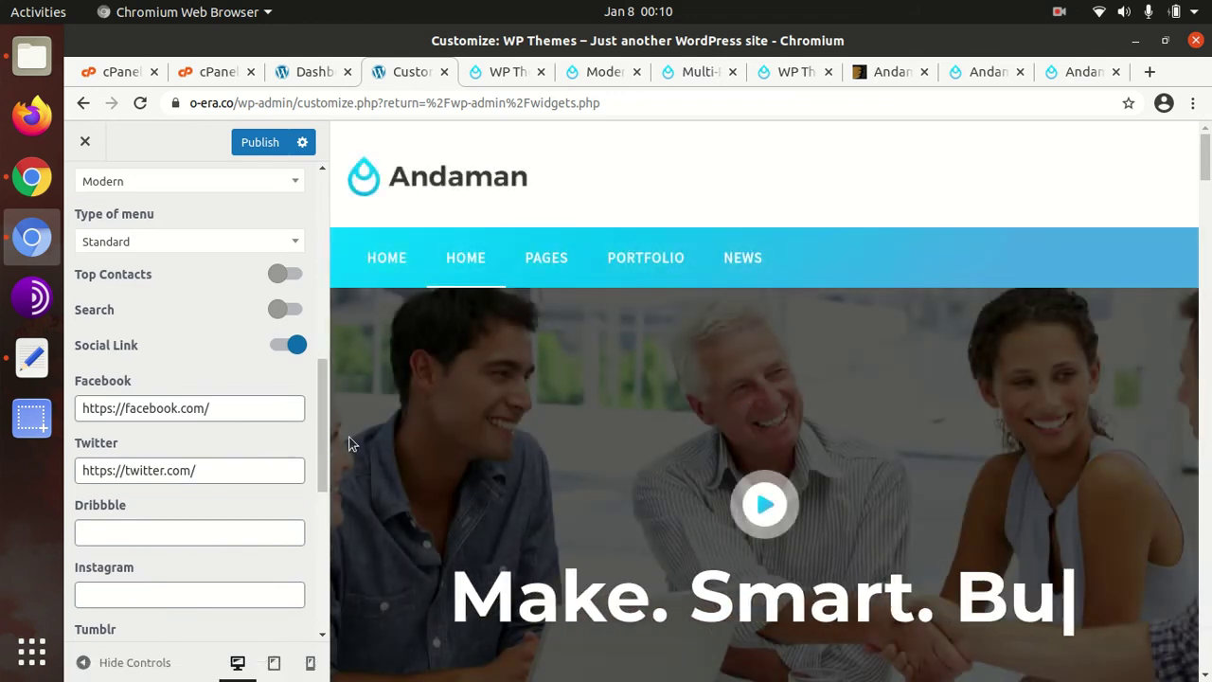
pyautogui.scroll(1, 177, 470)
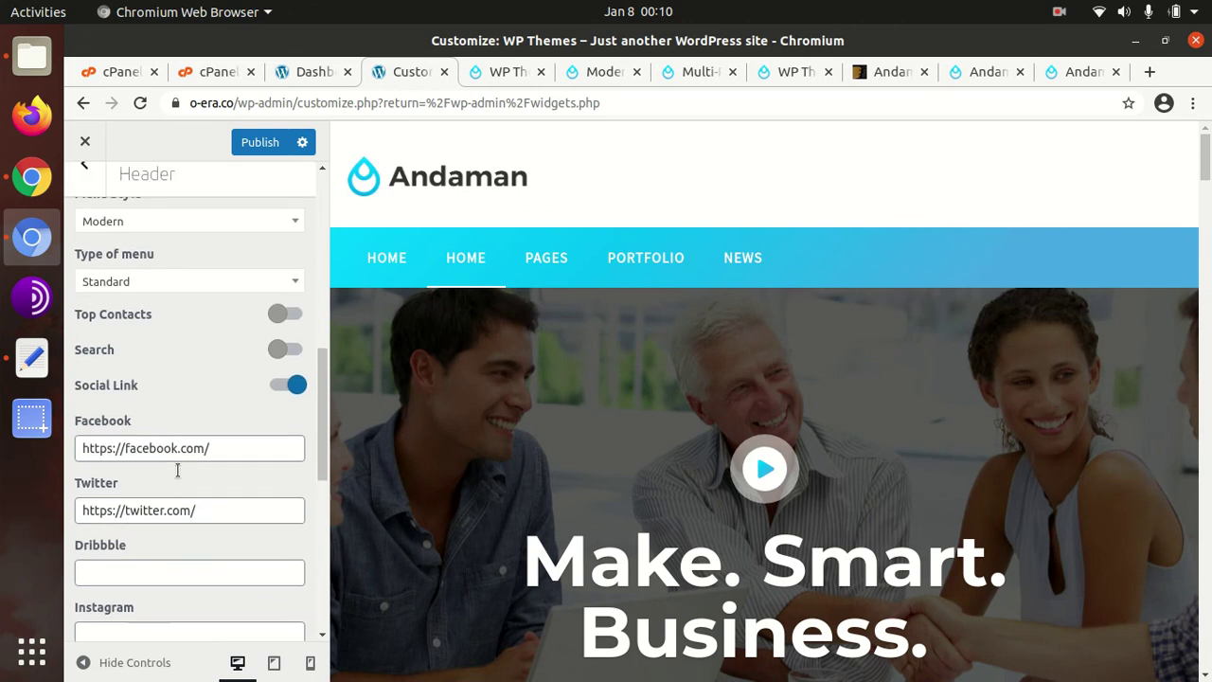
pyautogui.scroll(1, 180, 445)
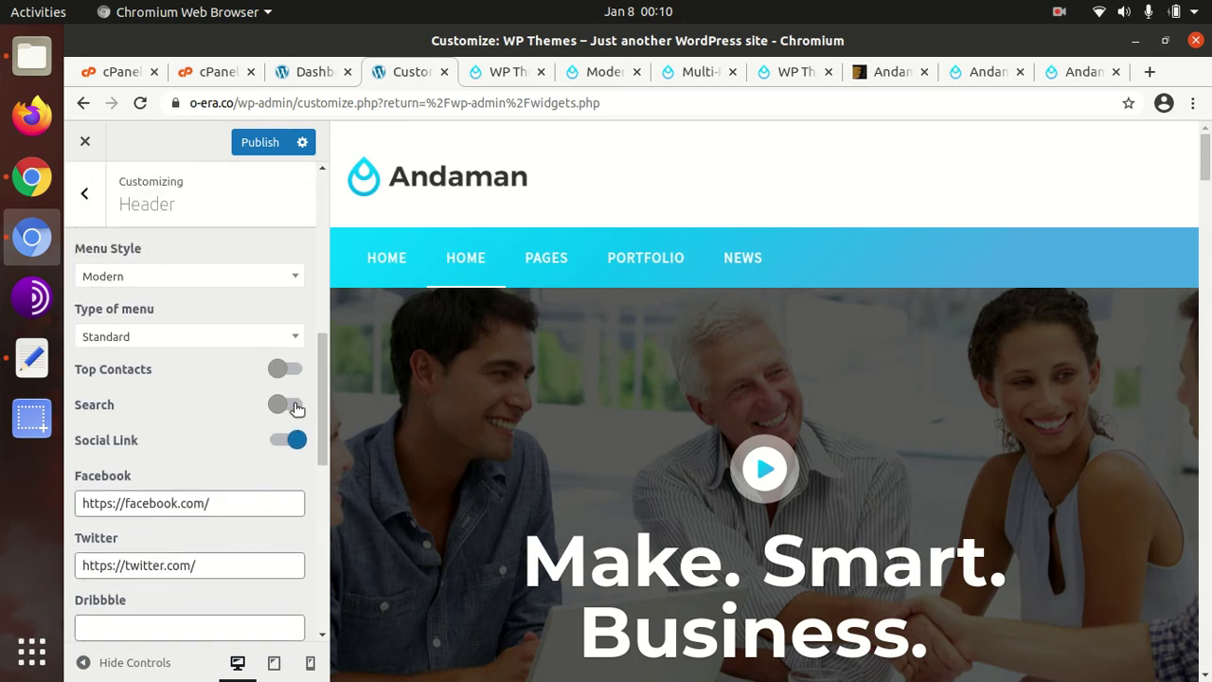
pyautogui.click(286, 370)
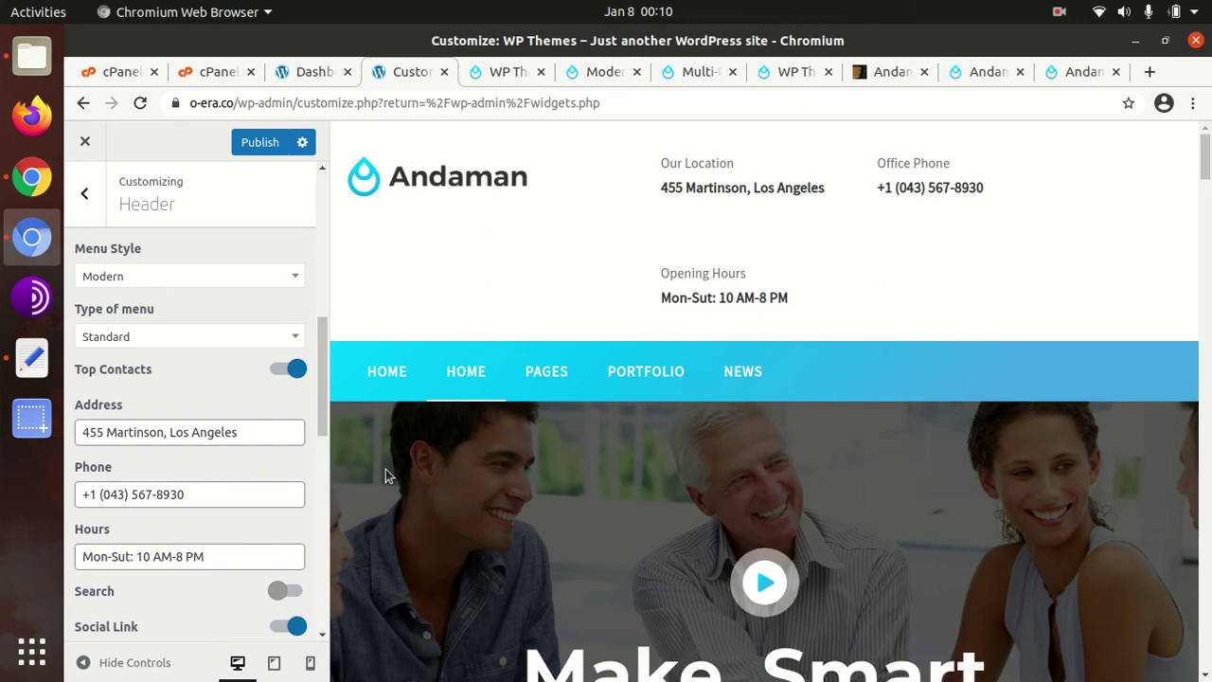
pyautogui.scroll(-3, 386, 475)
pyautogui.click(305, 593)
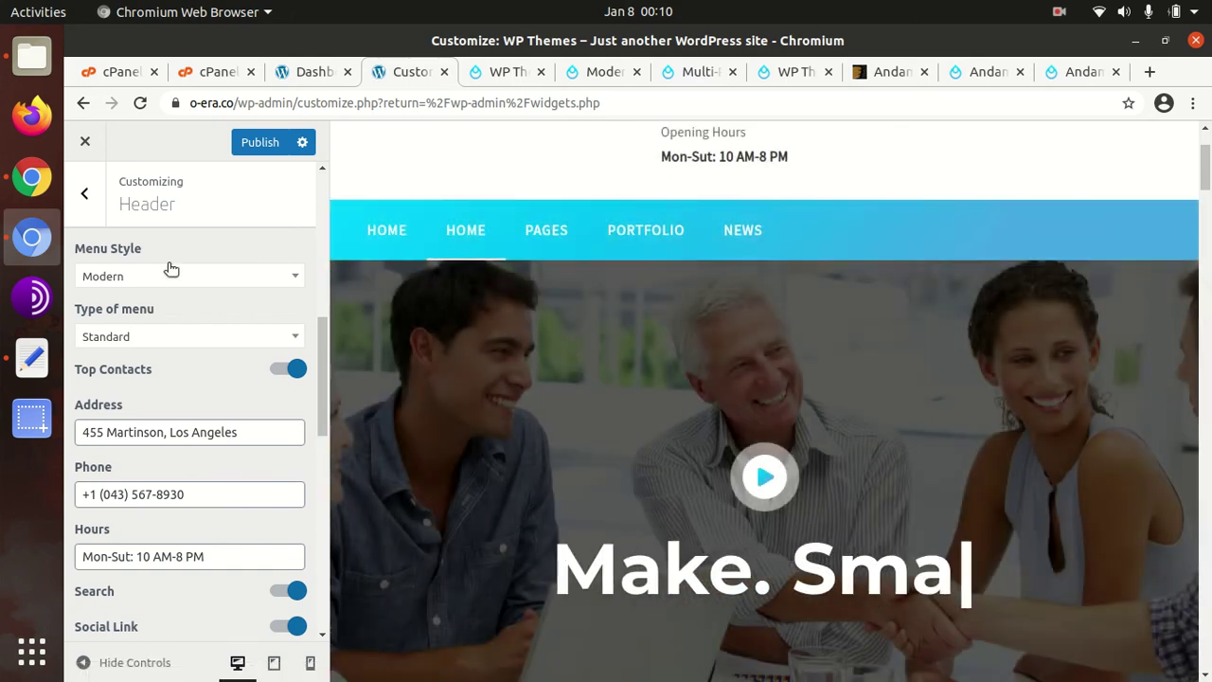
pyautogui.click(258, 147)
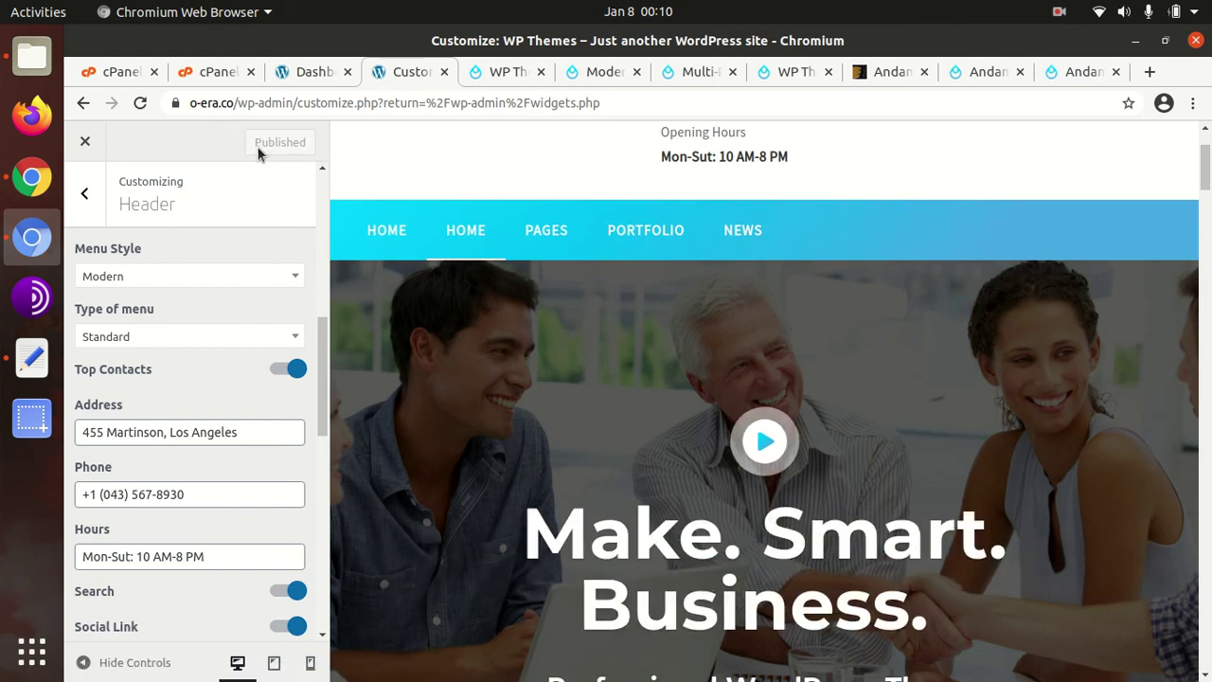
# - Close the Customizer and view the WP Themes homepage with its new header location, phone and hours
pyautogui.click(84, 193)
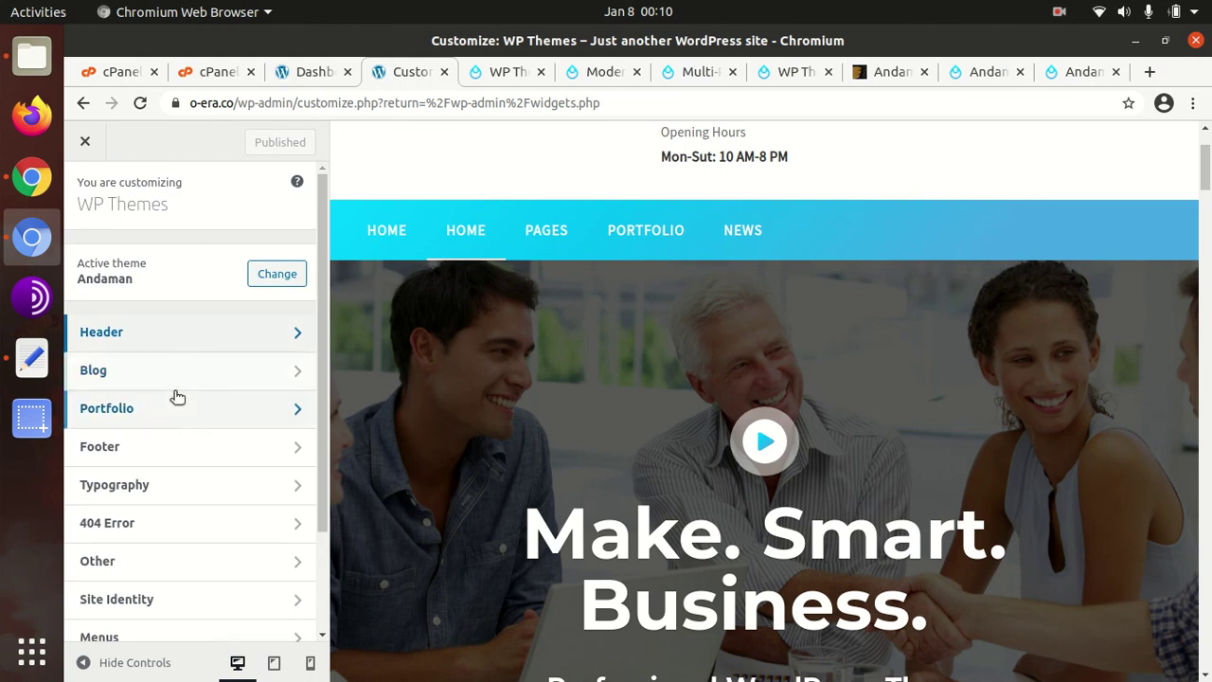
pyautogui.scroll(-3, 168, 441)
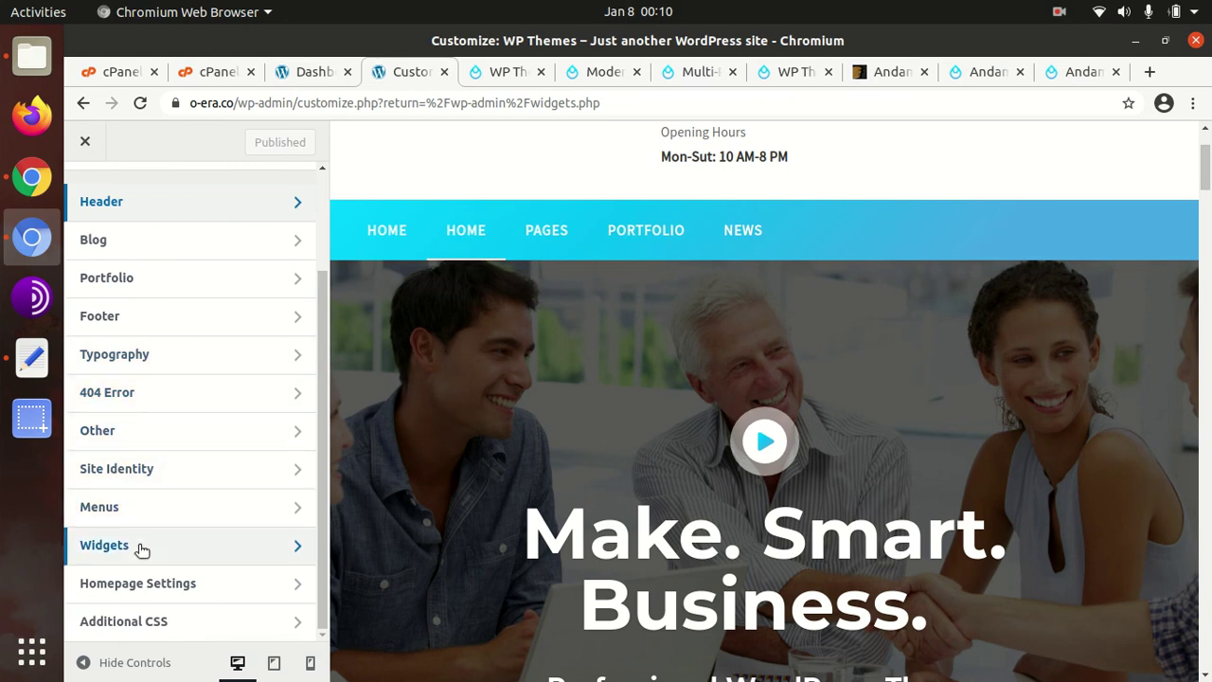
pyautogui.scroll(3, 192, 374)
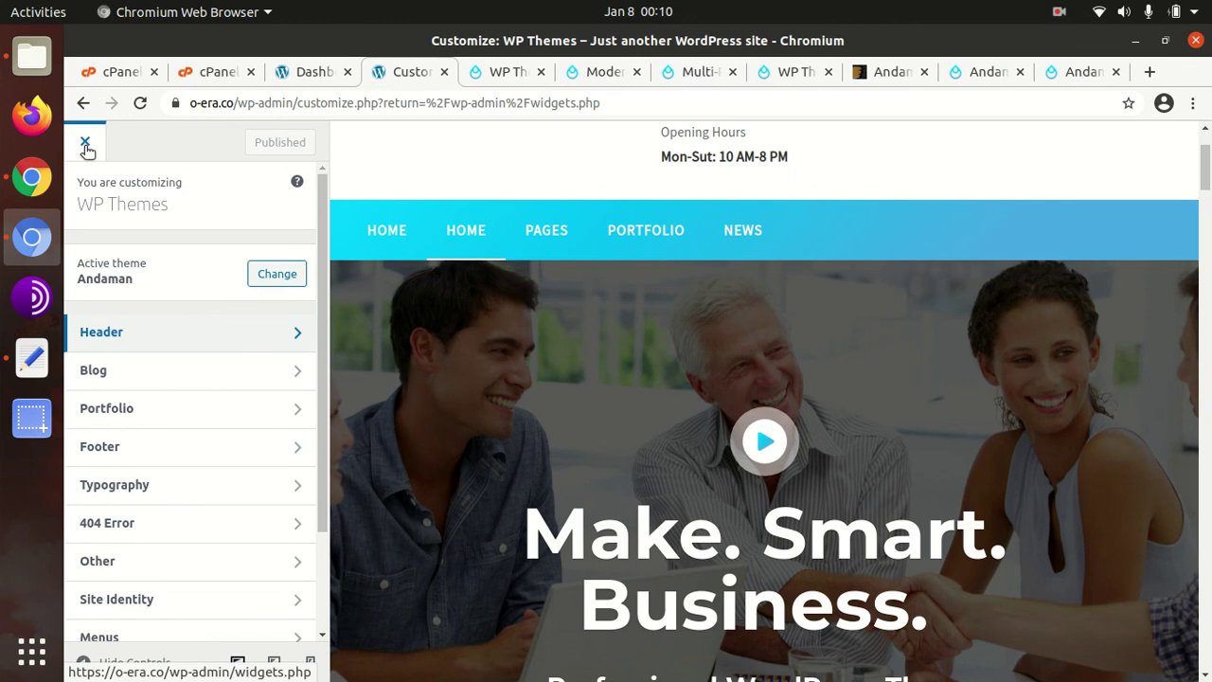
pyautogui.click(86, 144)
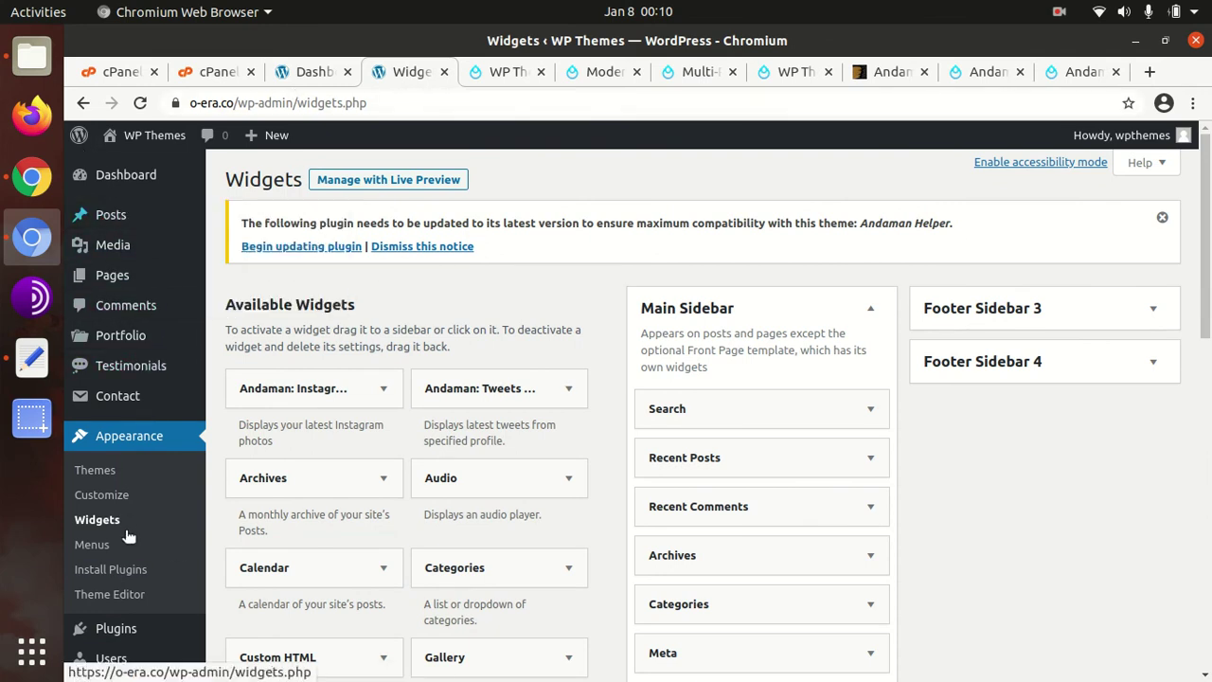
pyautogui.click(502, 81)
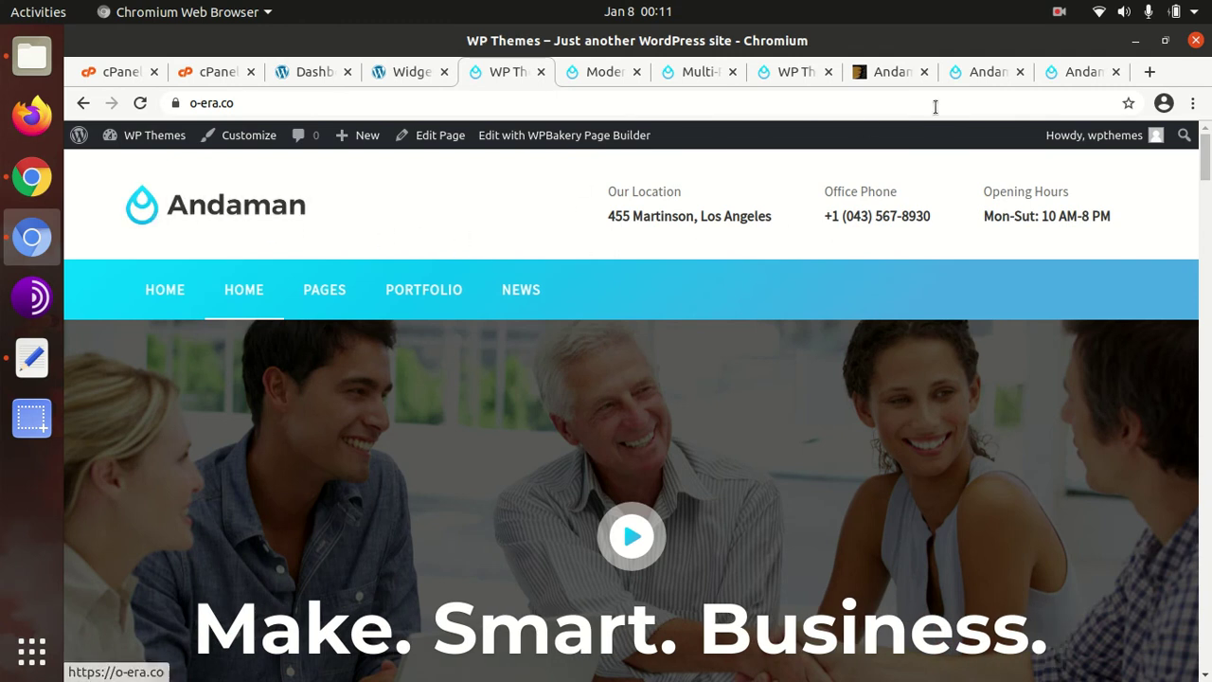
pyautogui.click(1067, 74)
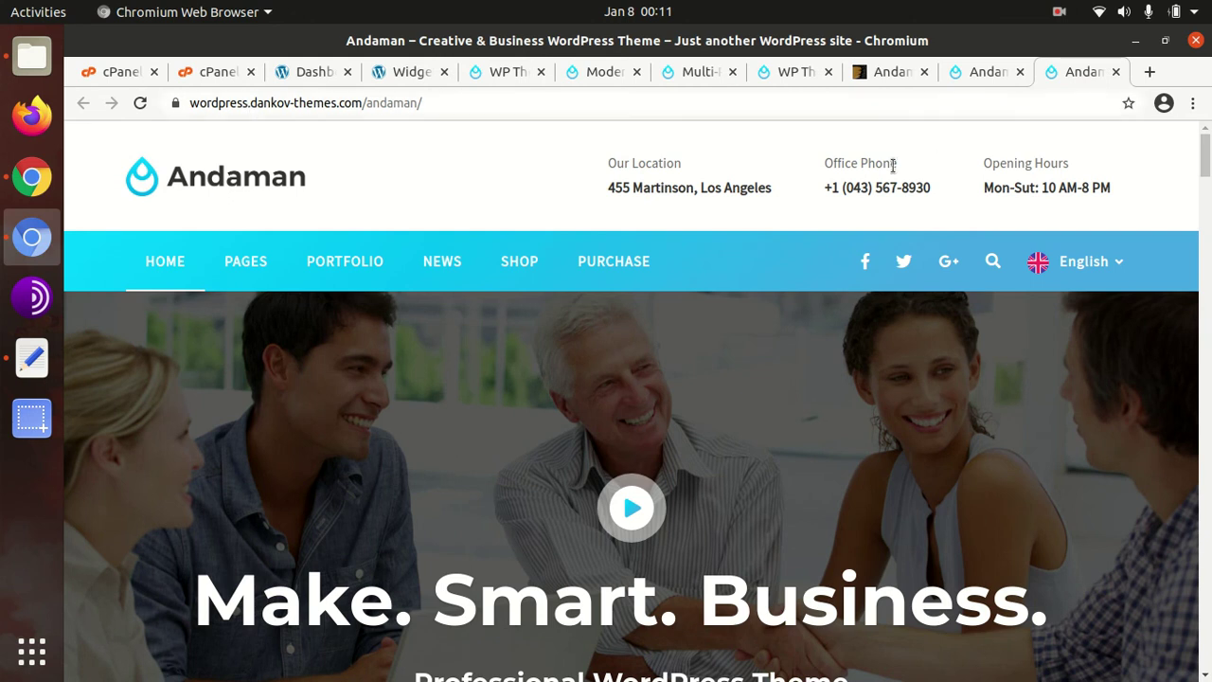
pyautogui.click(500, 75)
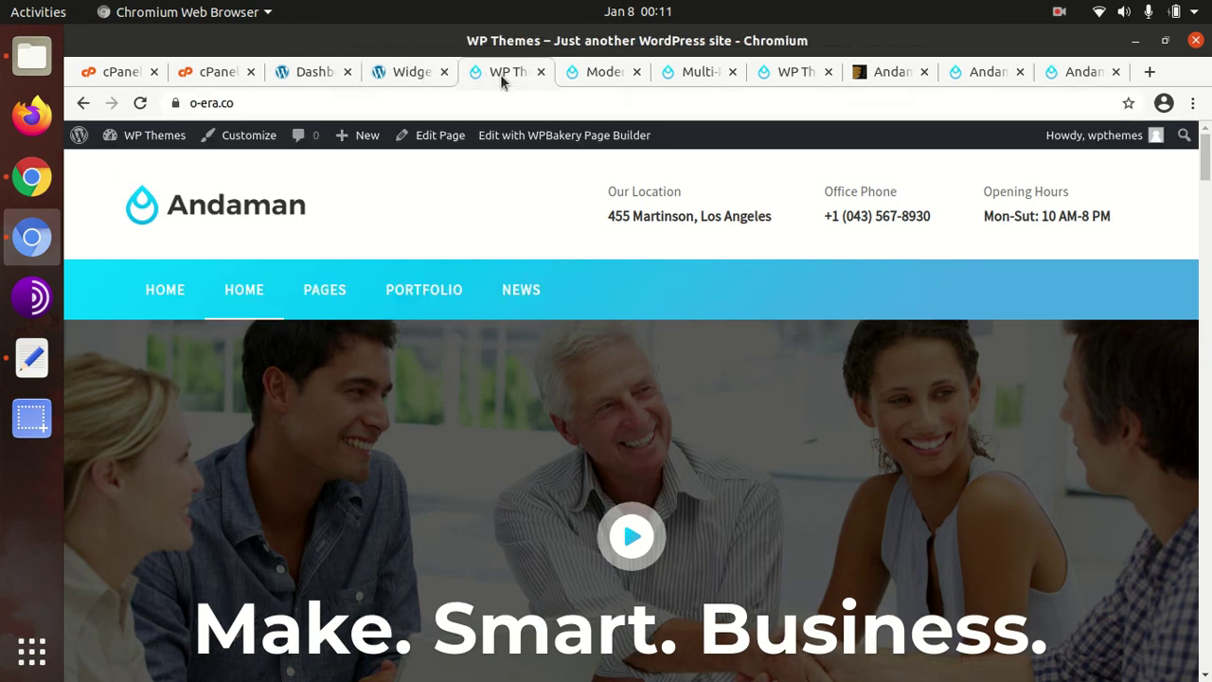
pyautogui.click(1085, 75)
pyautogui.click(409, 73)
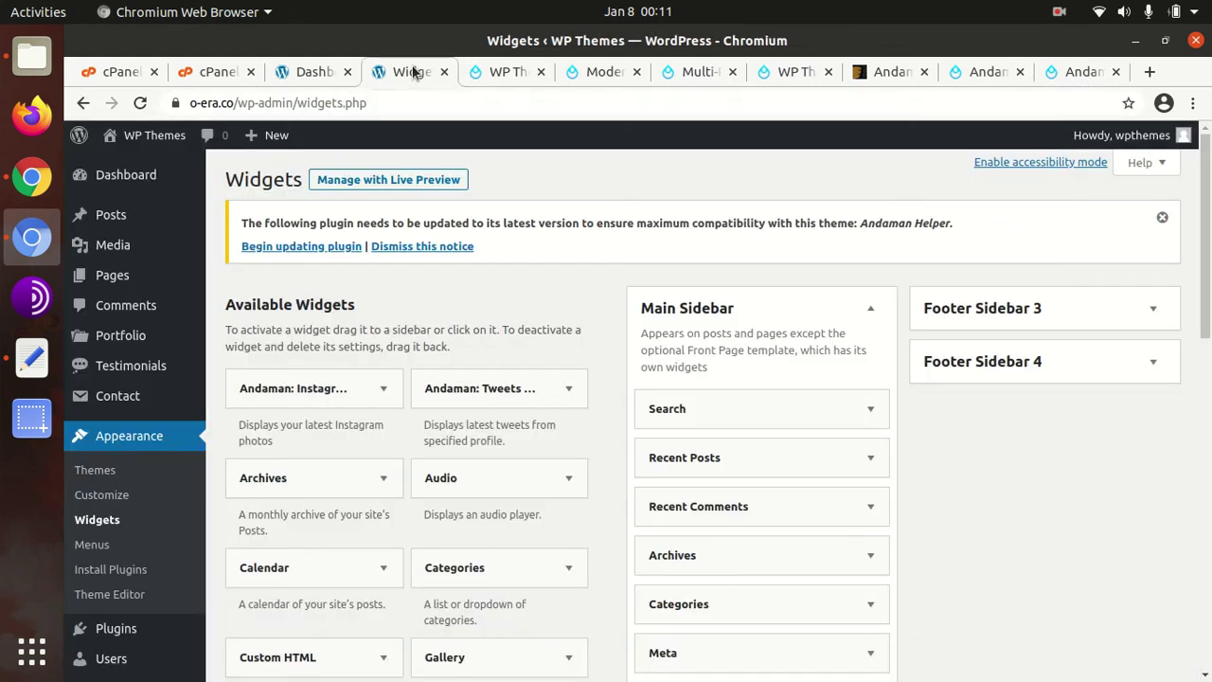
# - Go to the WP Themes homepage, scroll through it, and return to the Andaman header
pyautogui.click(479, 77)
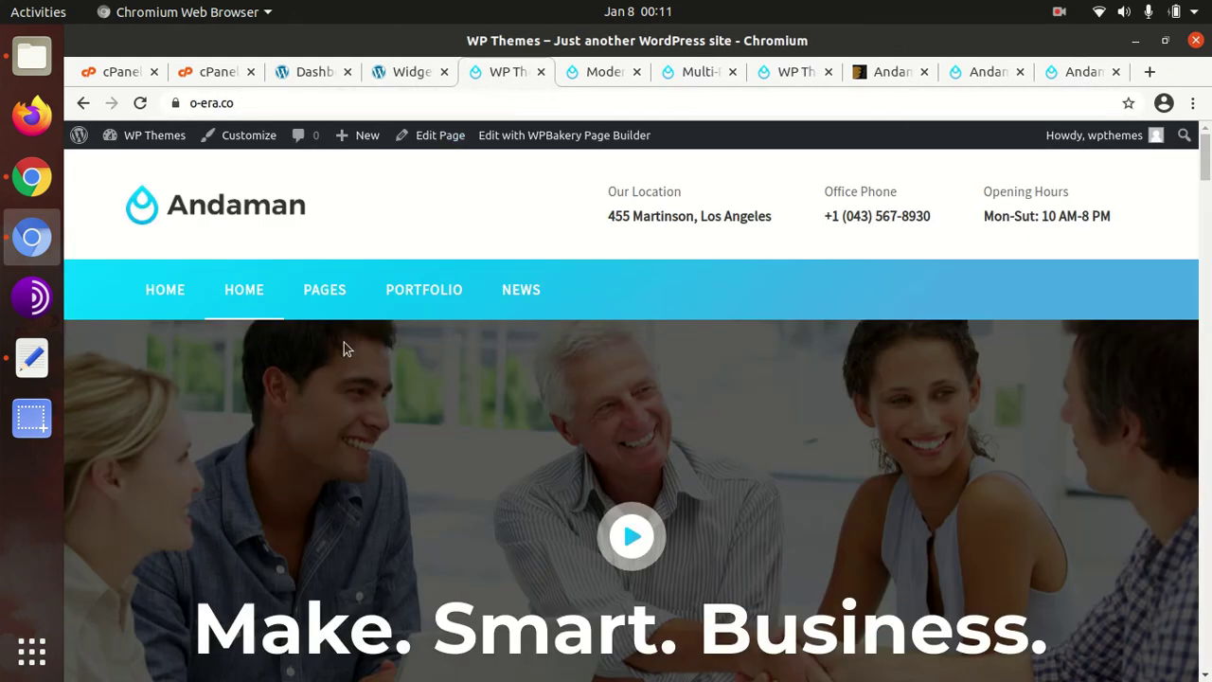
pyautogui.scroll(-5, 375, 373)
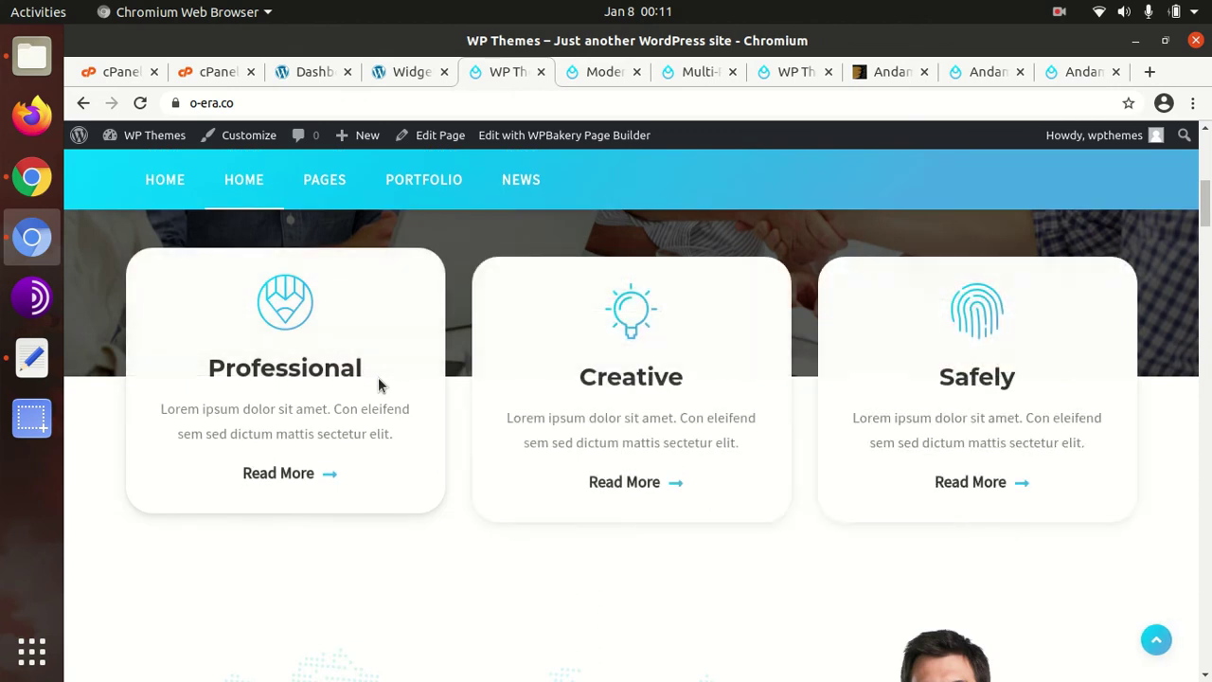
pyautogui.scroll(-3, 378, 384)
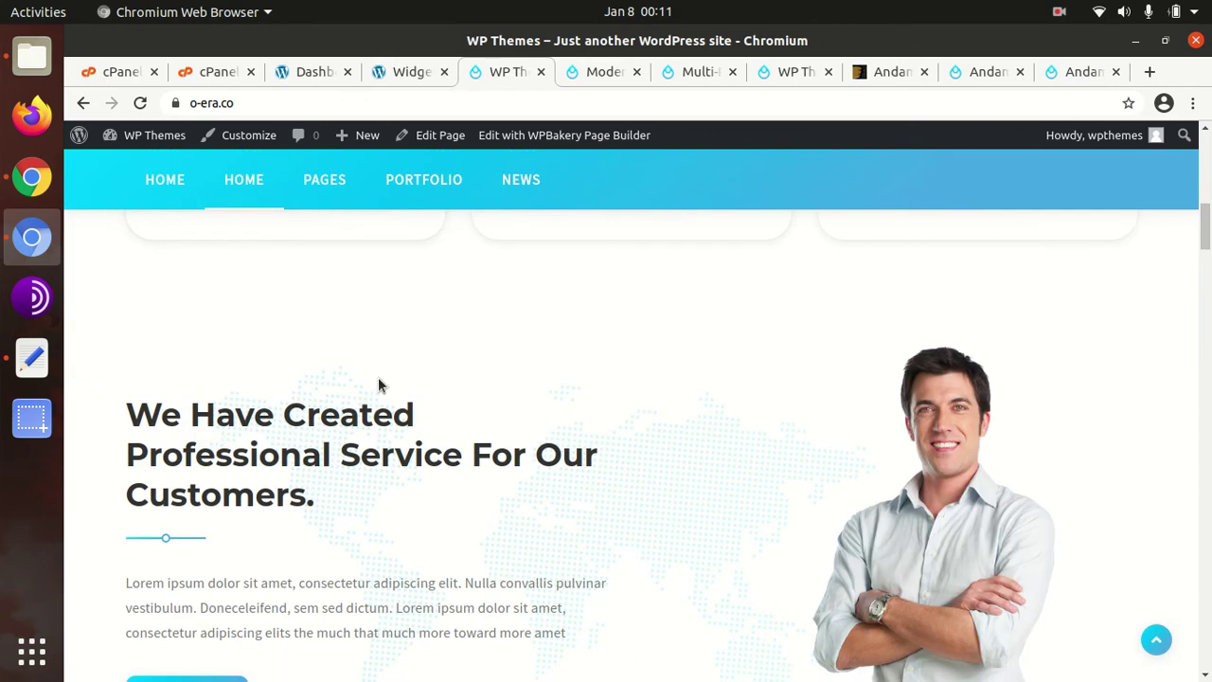
pyautogui.scroll(-2, 378, 385)
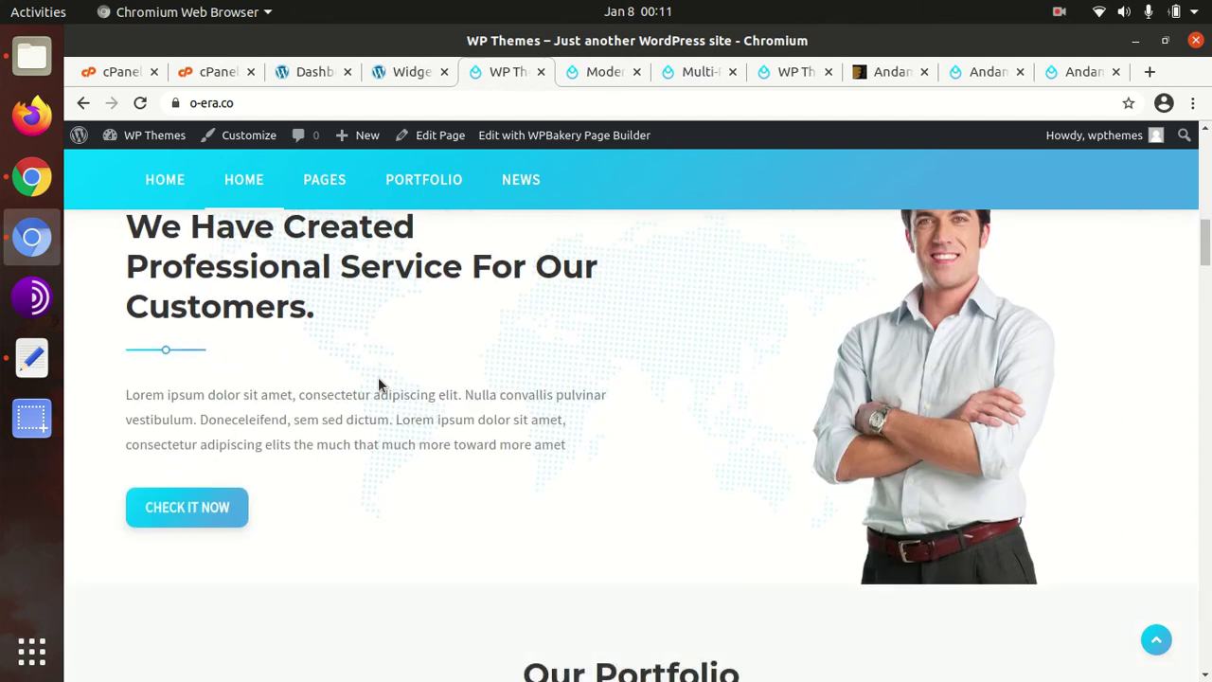
pyautogui.scroll(-5, 378, 384)
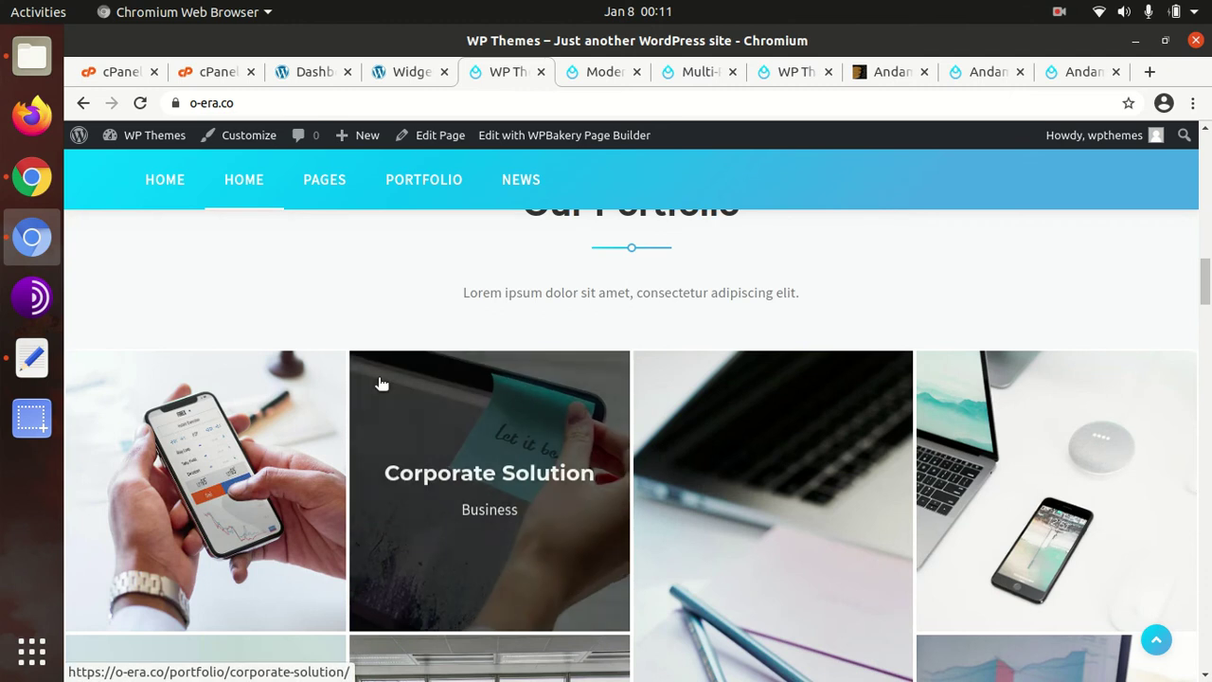
pyautogui.scroll(-2, 382, 383)
pyautogui.scroll(3, 383, 379)
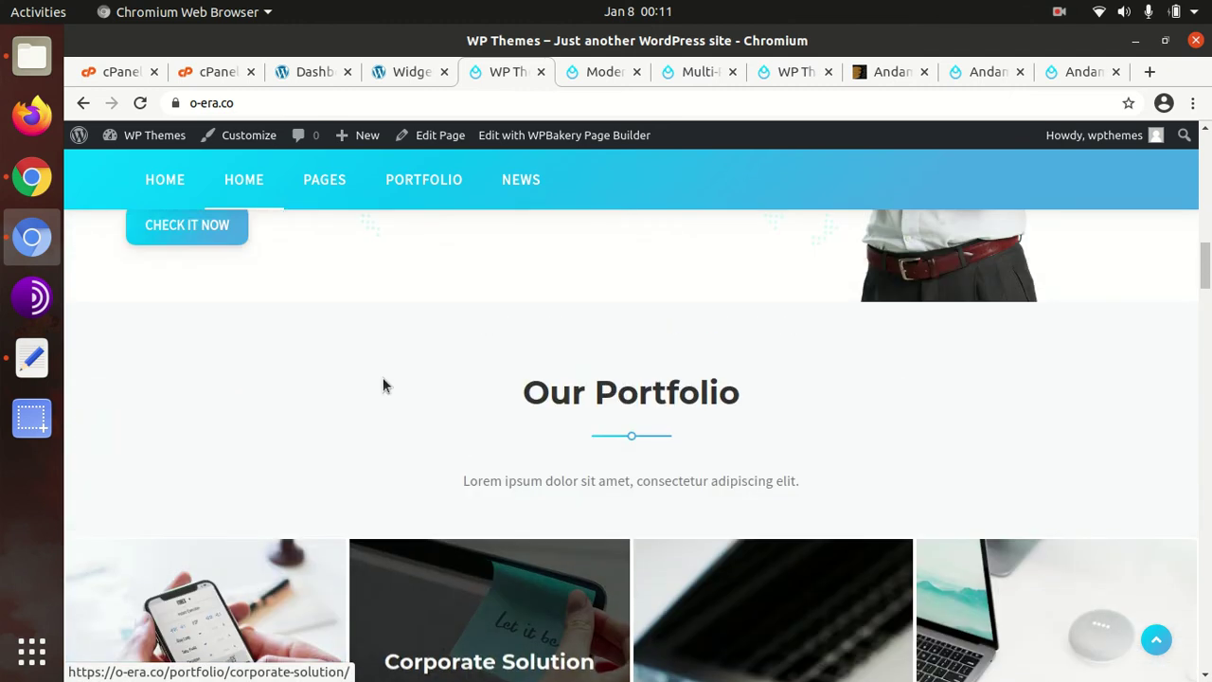
pyautogui.scroll(3, 320, 358)
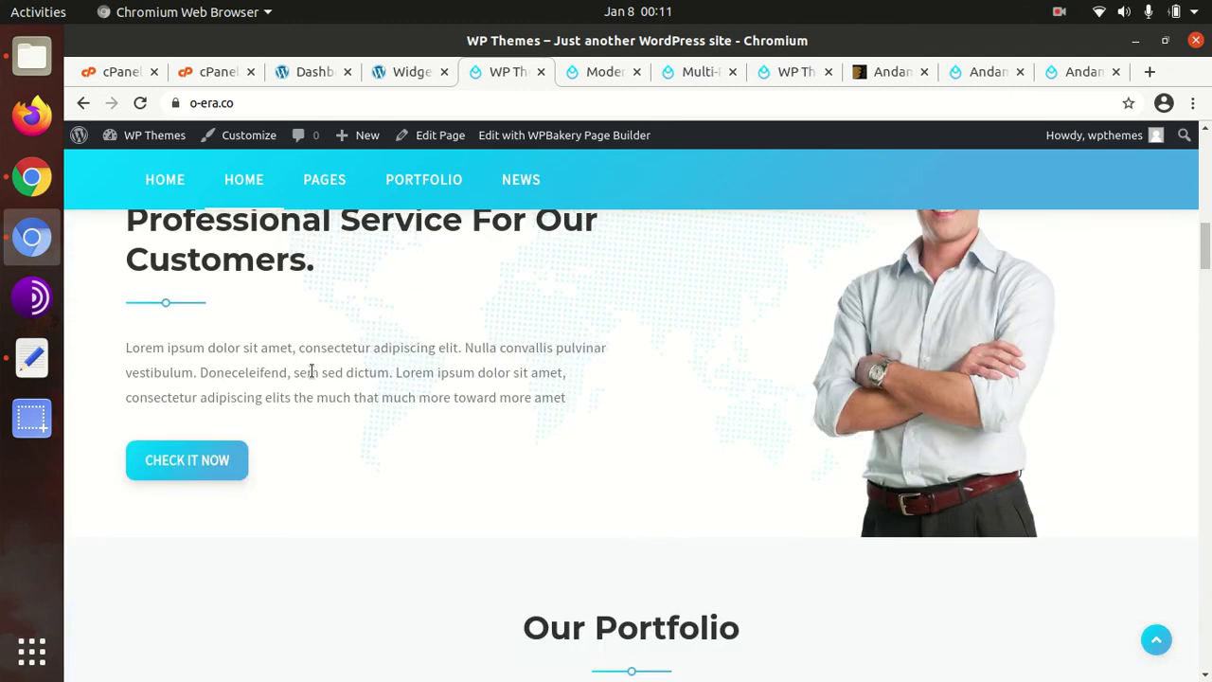
pyautogui.scroll(7, 310, 371)
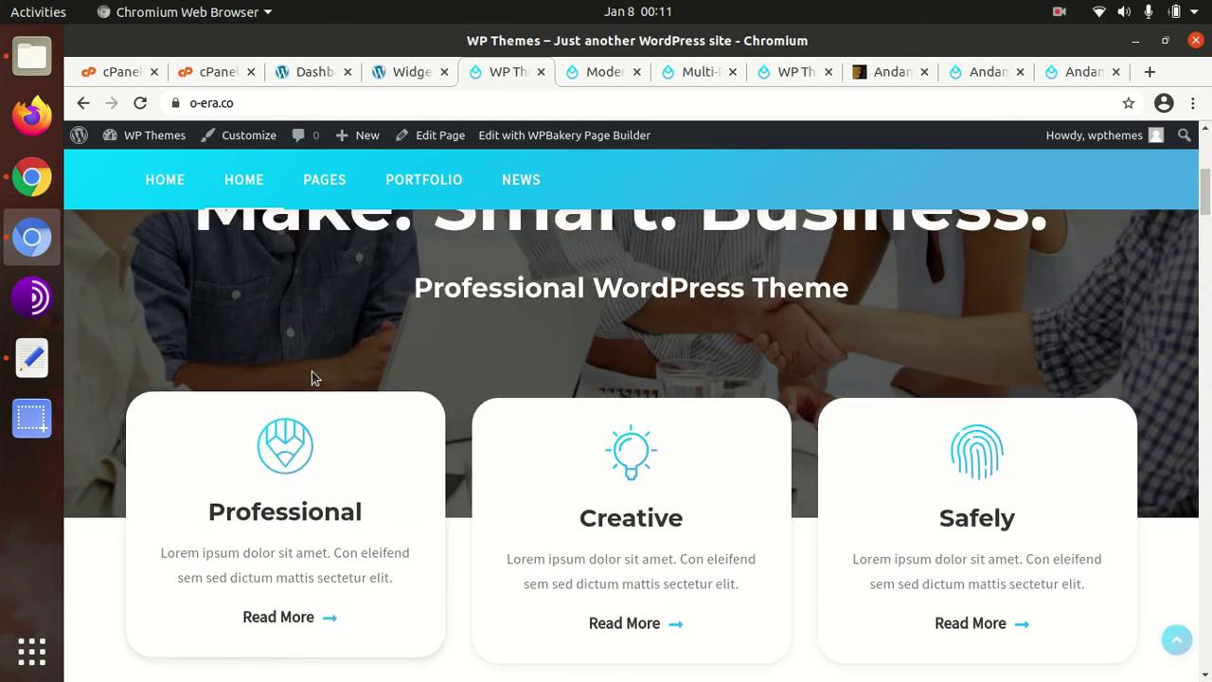
pyautogui.scroll(3, 311, 374)
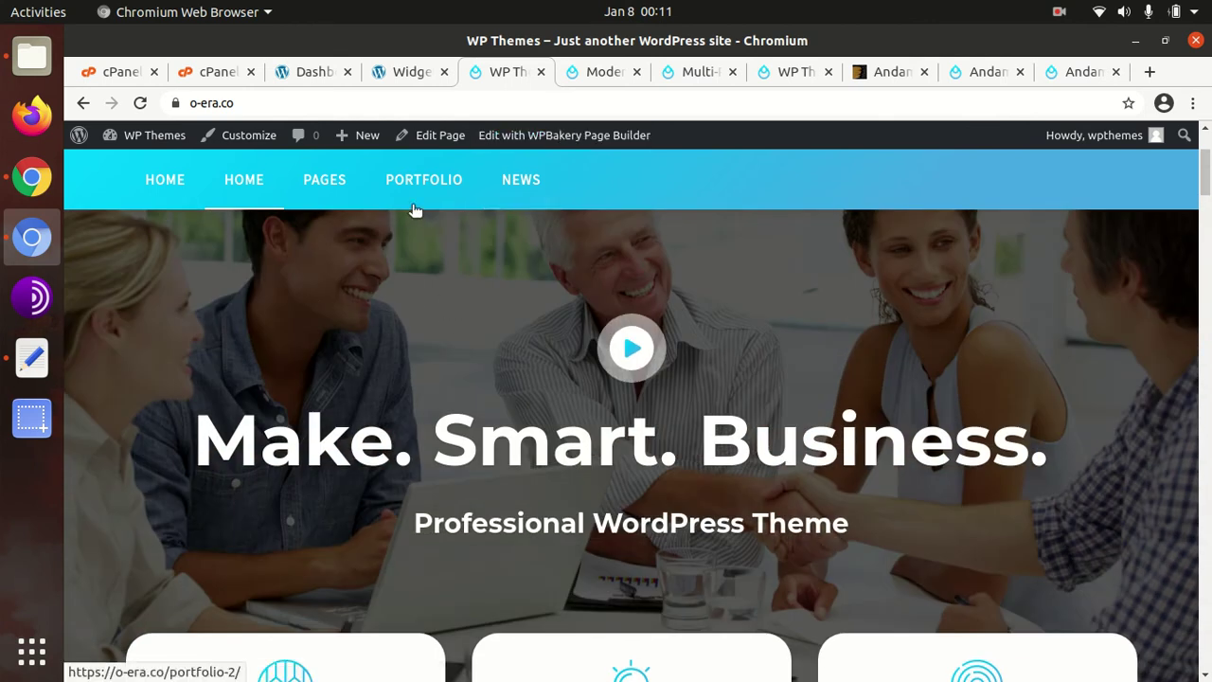
pyautogui.scroll(1, 533, 252)
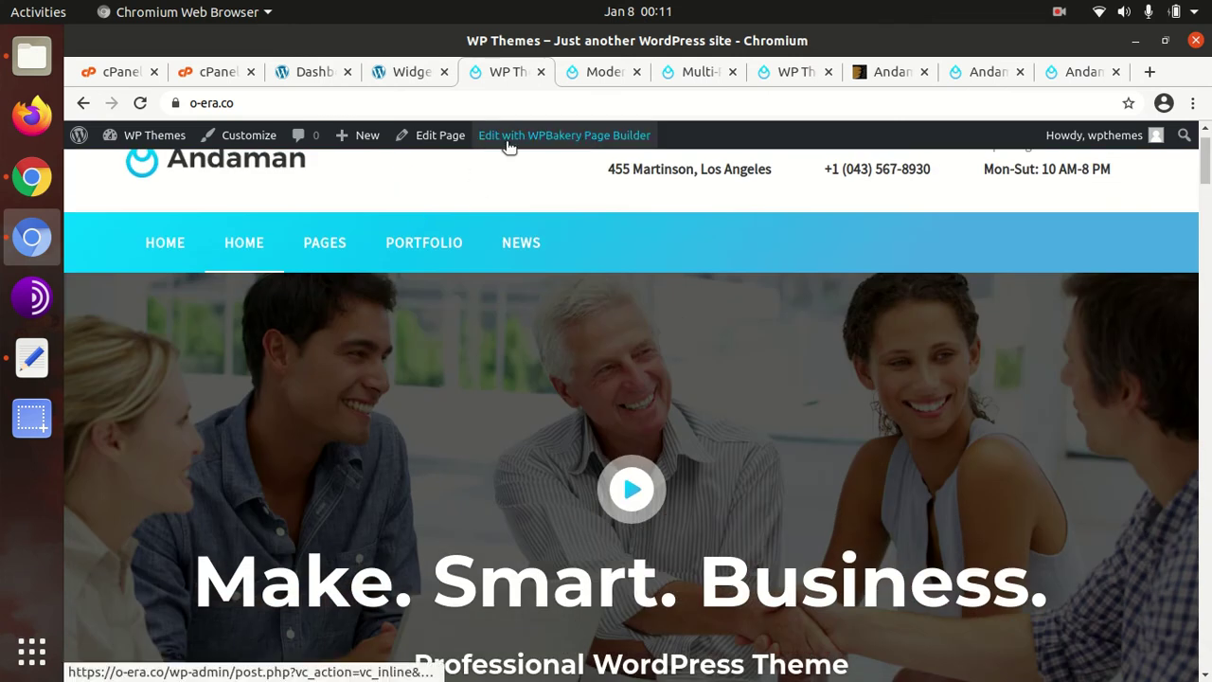
pyautogui.scroll(1, 506, 206)
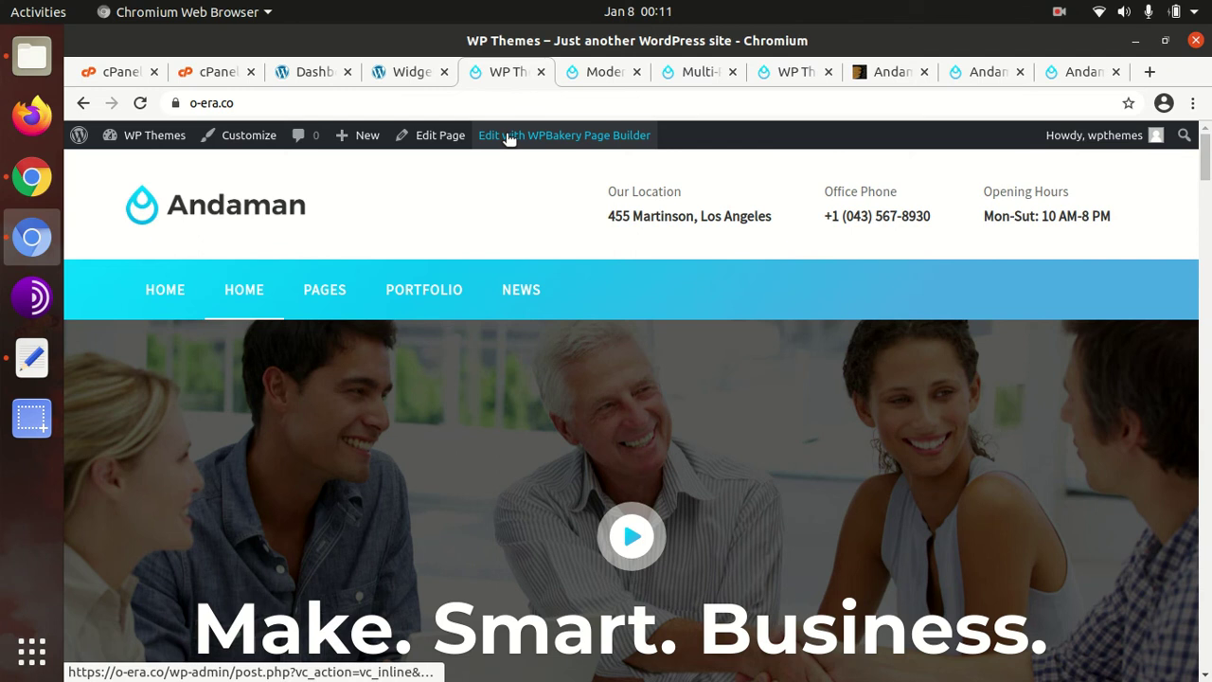
# - Open the homepage in WPBakery's frontend editor and inspect, then close, the hero video's Video Item Settings
pyautogui.click(509, 139)
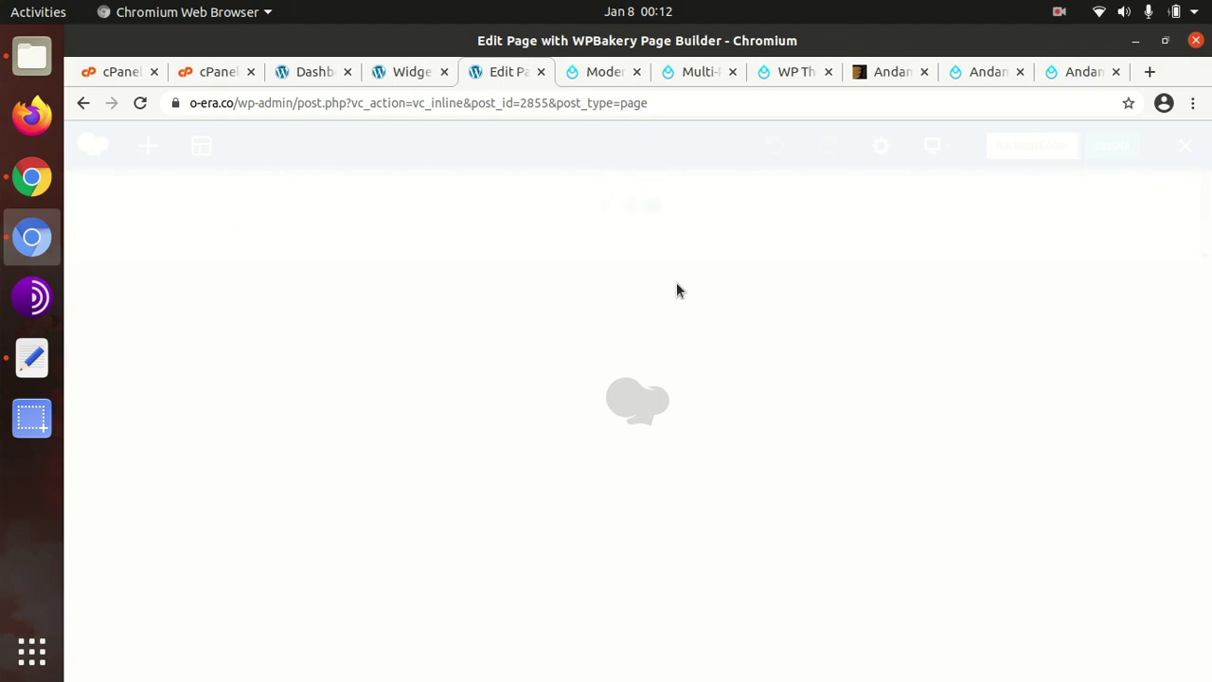
pyautogui.scroll(-2, 630, 379)
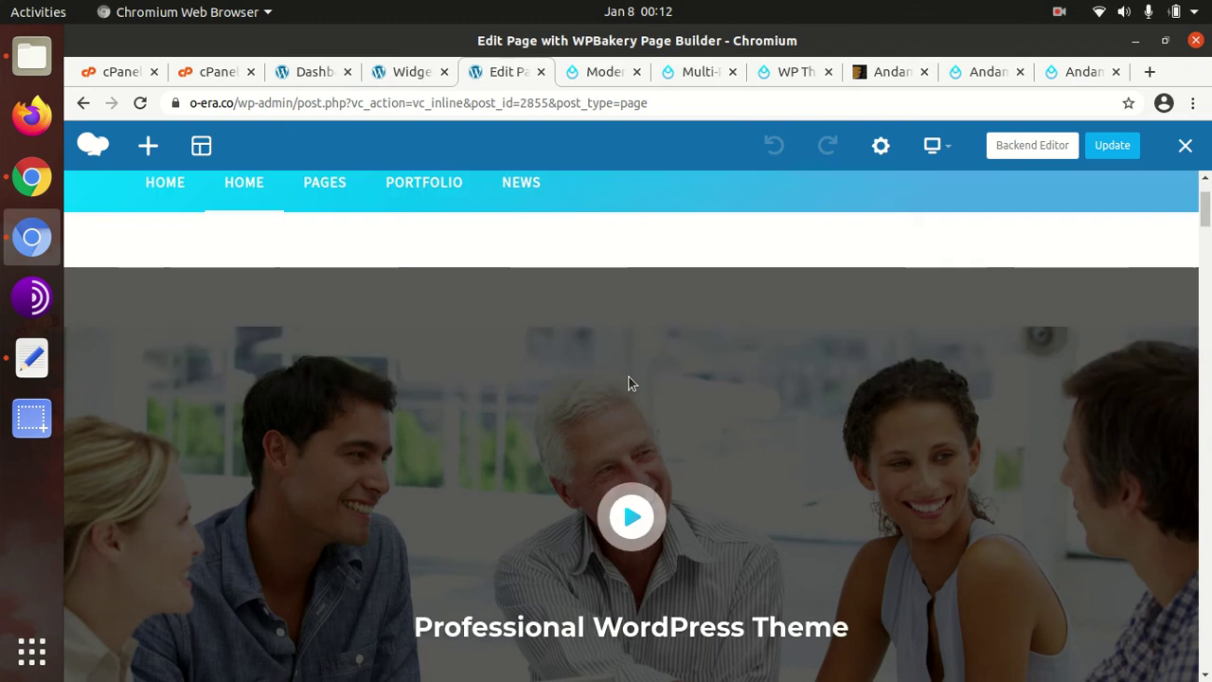
pyautogui.scroll(-1, 628, 375)
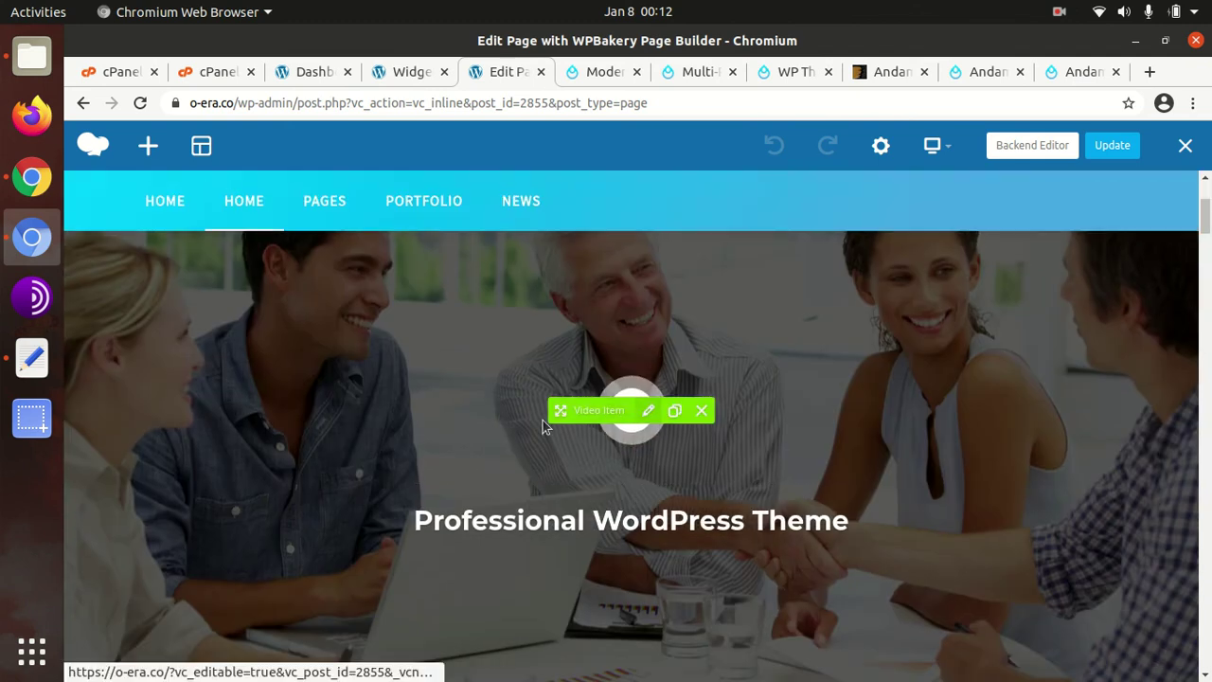
pyautogui.click(650, 411)
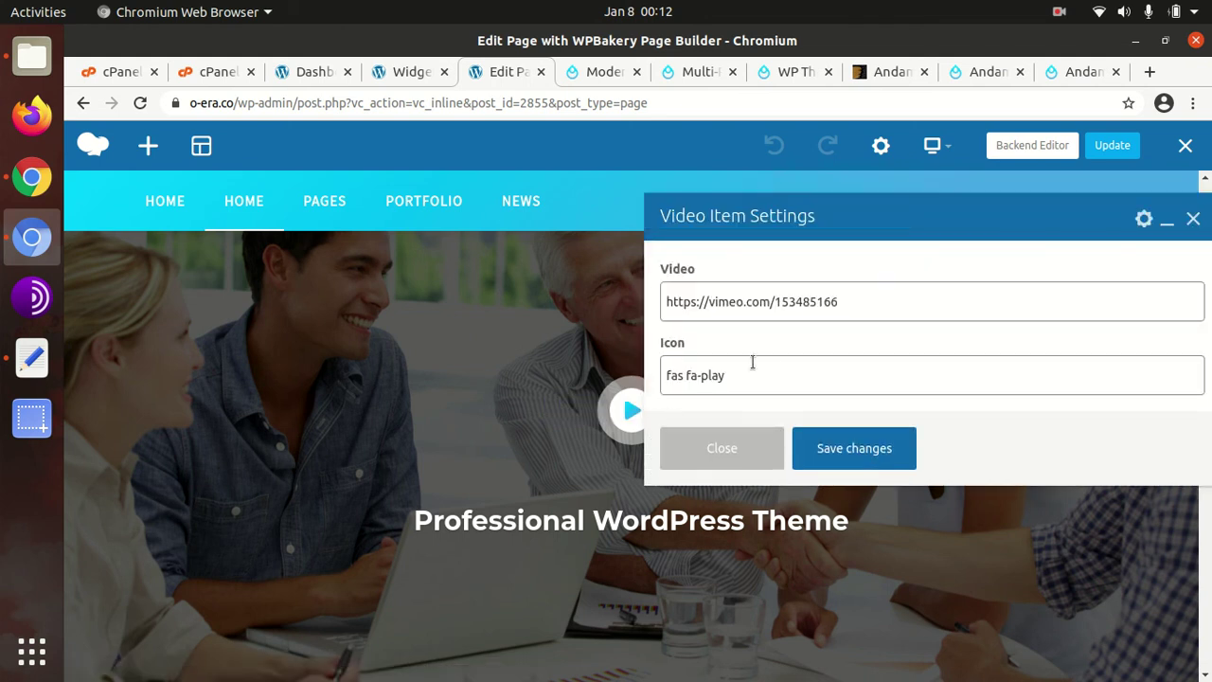
pyautogui.click(756, 462)
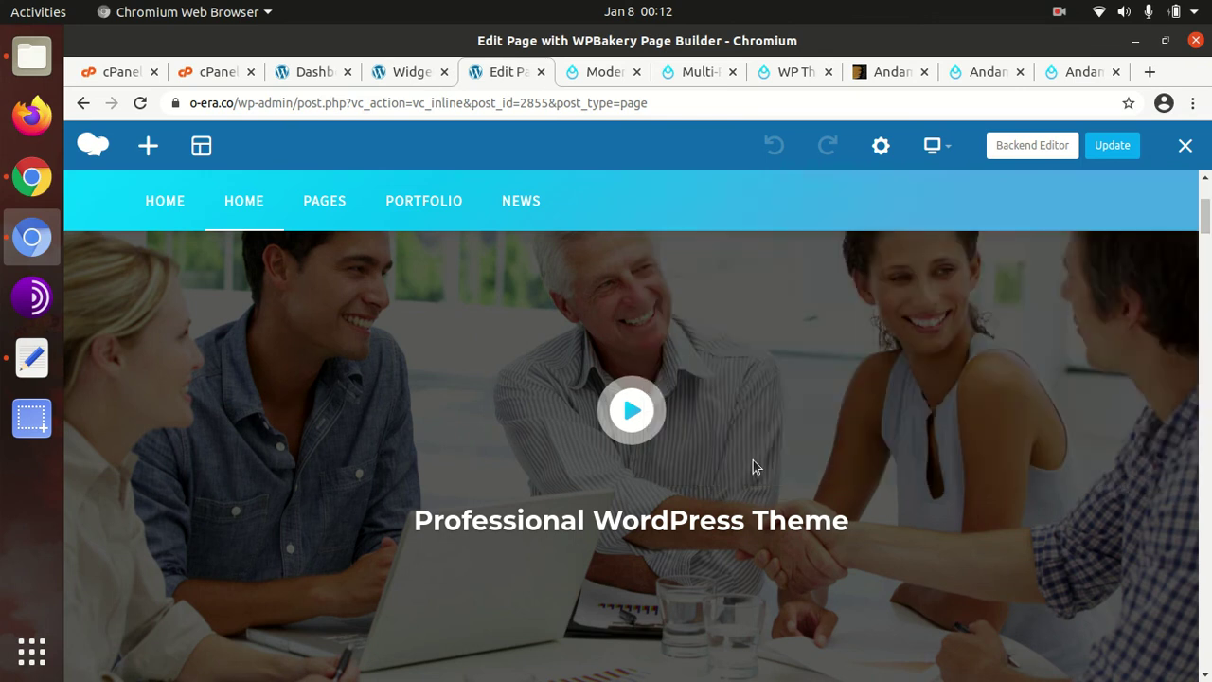
pyautogui.scroll(-5, 753, 460)
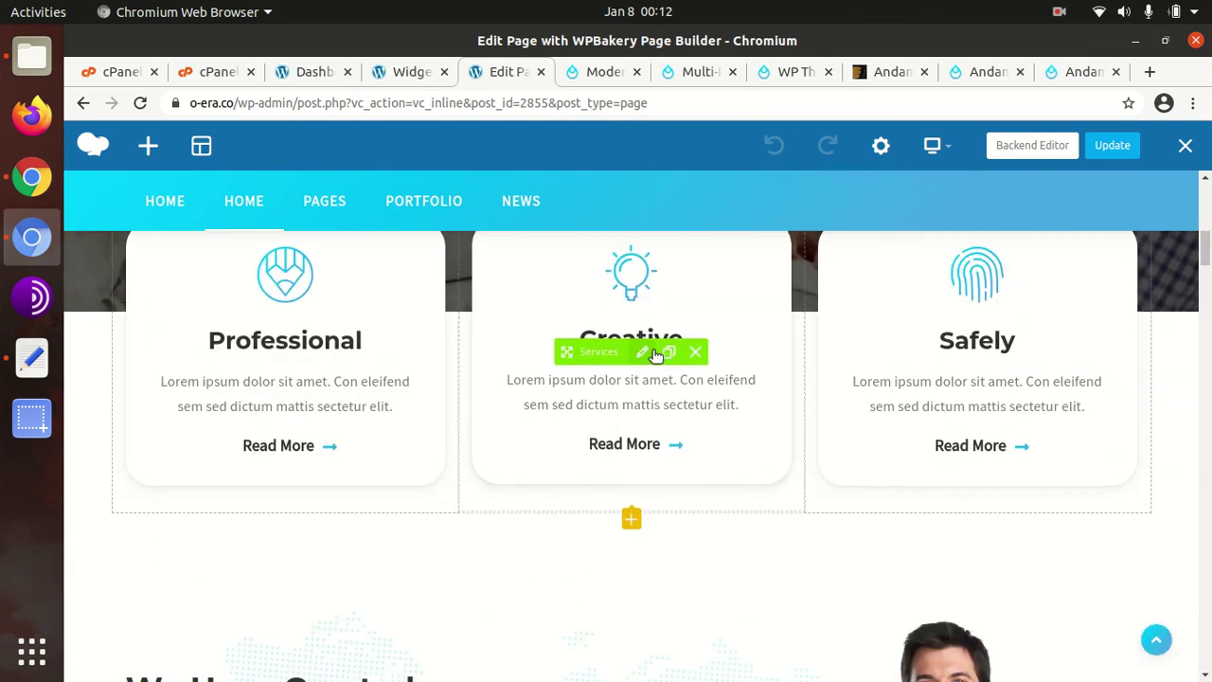
pyautogui.click(647, 351)
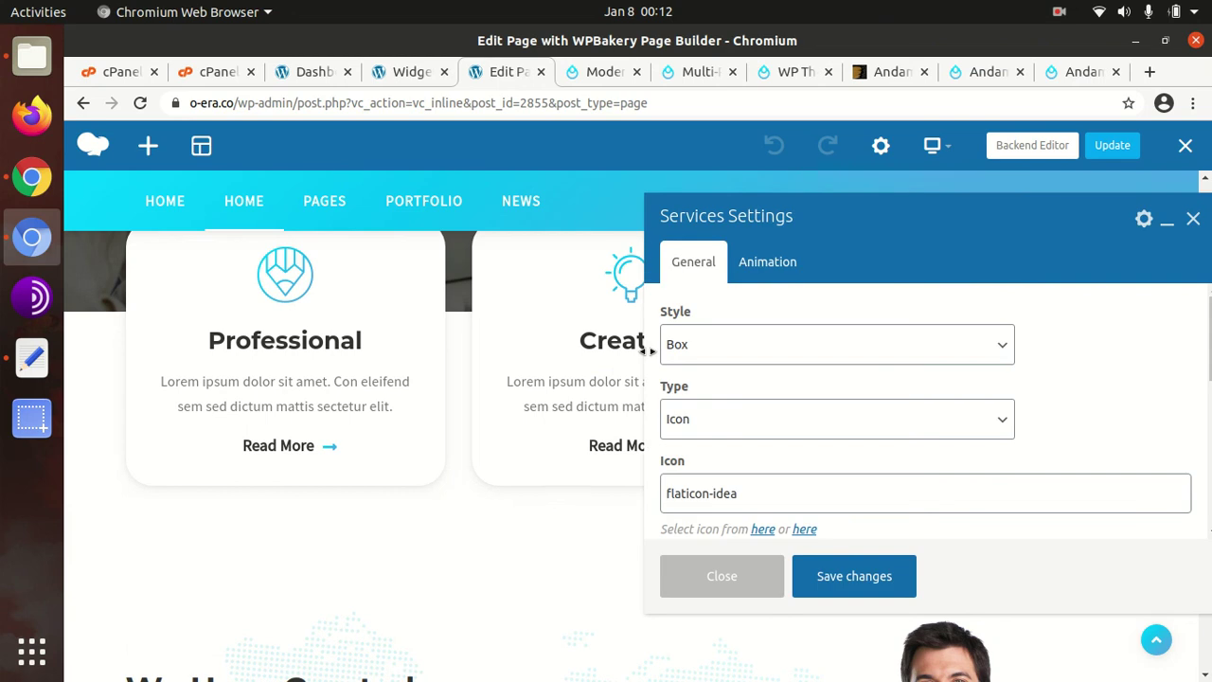
pyautogui.scroll(-5, 795, 455)
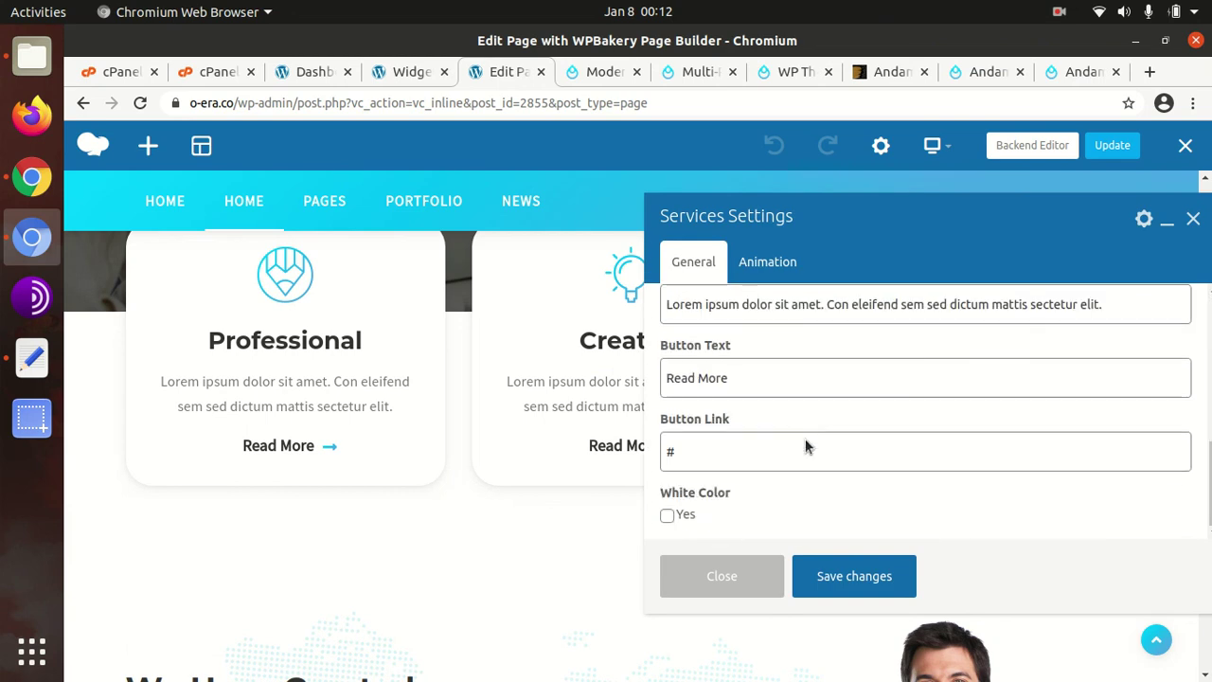
pyautogui.scroll(1, 685, 383)
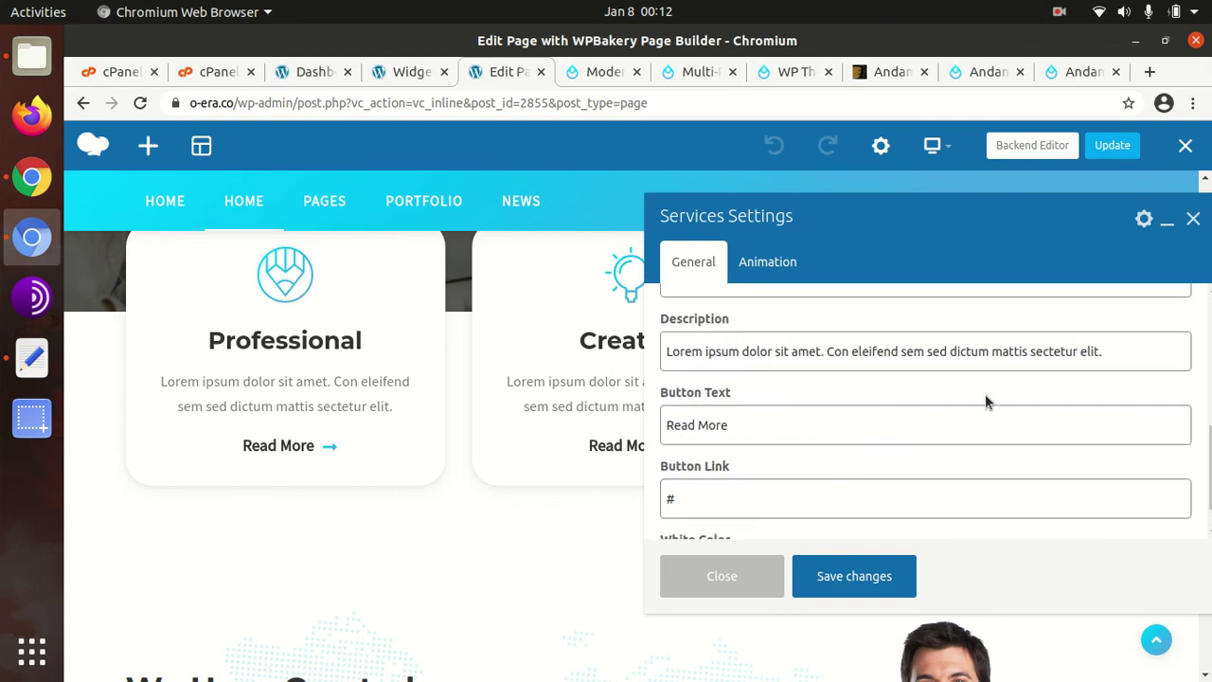
pyautogui.click(746, 581)
pyautogui.scroll(-5, 647, 541)
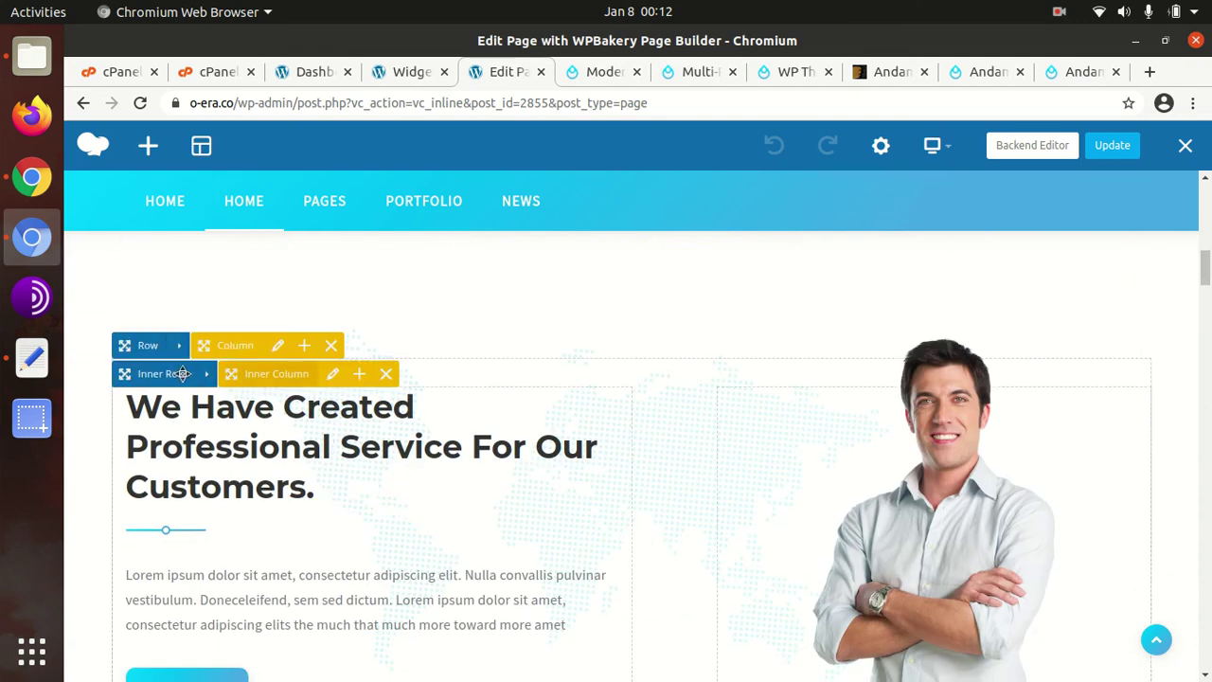
pyautogui.click(278, 347)
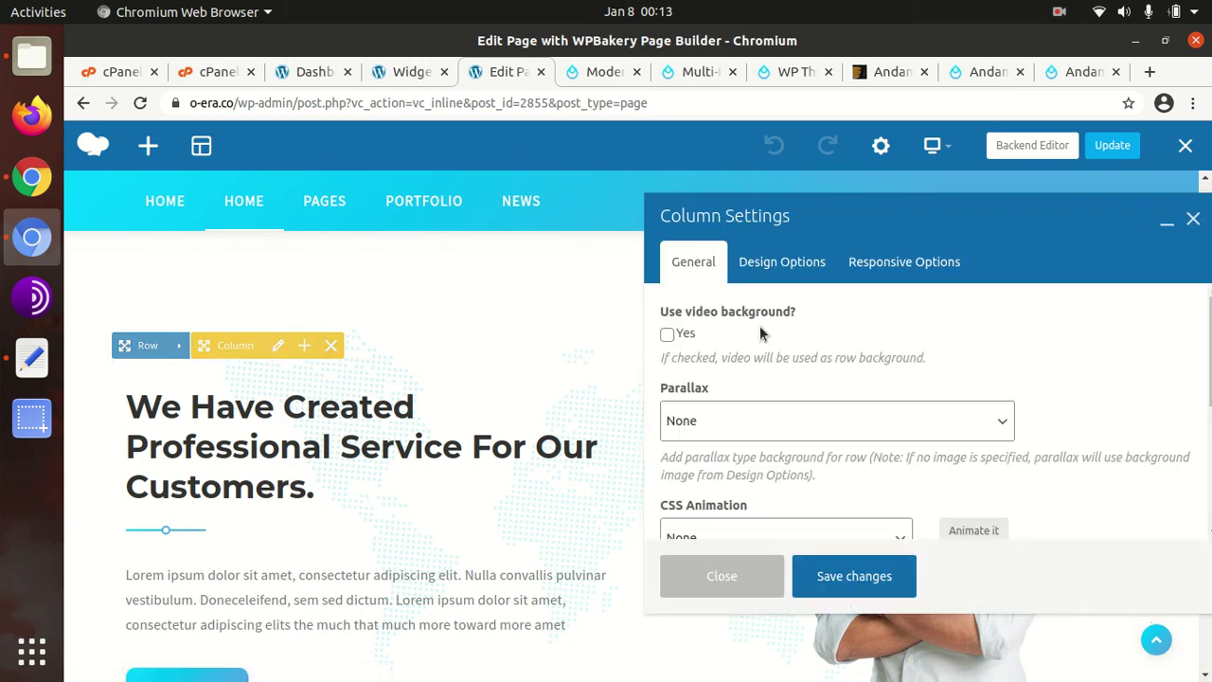
pyautogui.scroll(-2, 761, 325)
pyautogui.scroll(-2, 762, 326)
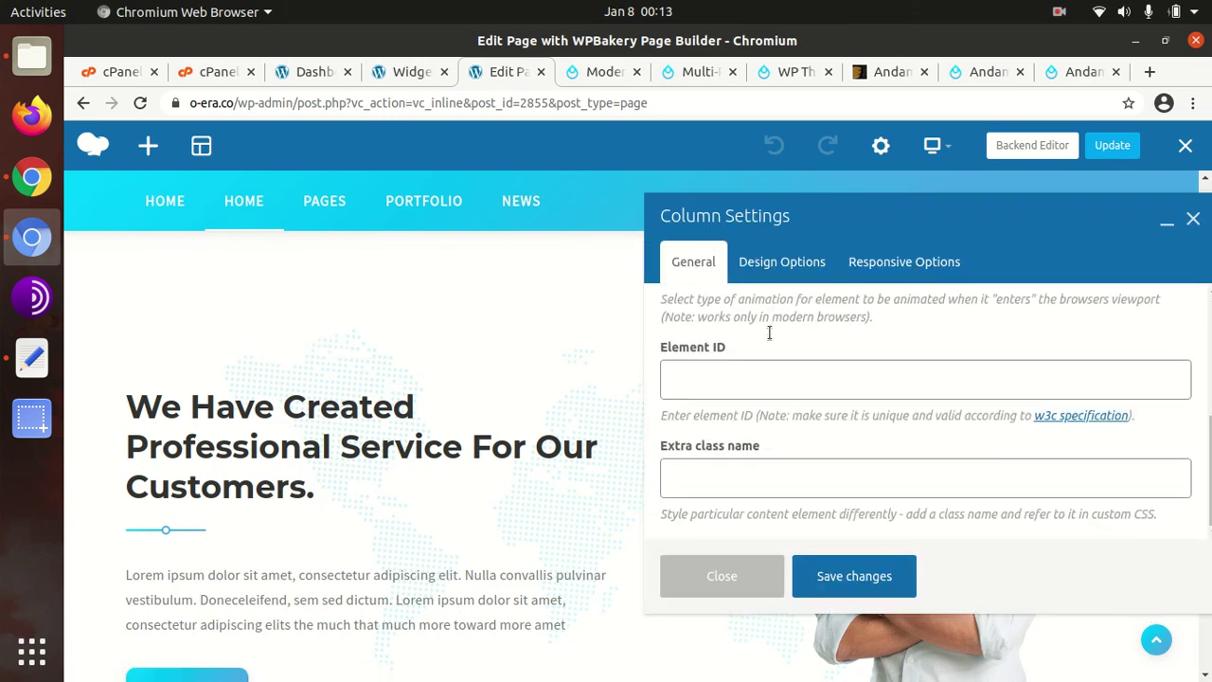
pyautogui.click(727, 561)
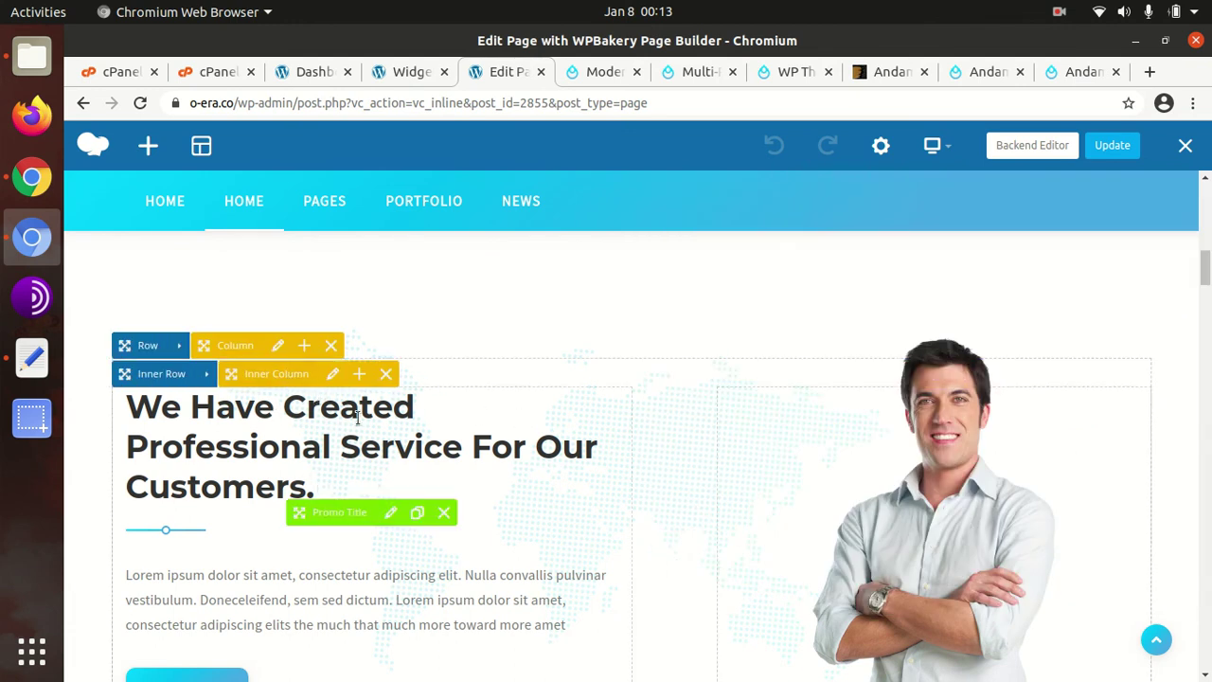
pyautogui.click(390, 514)
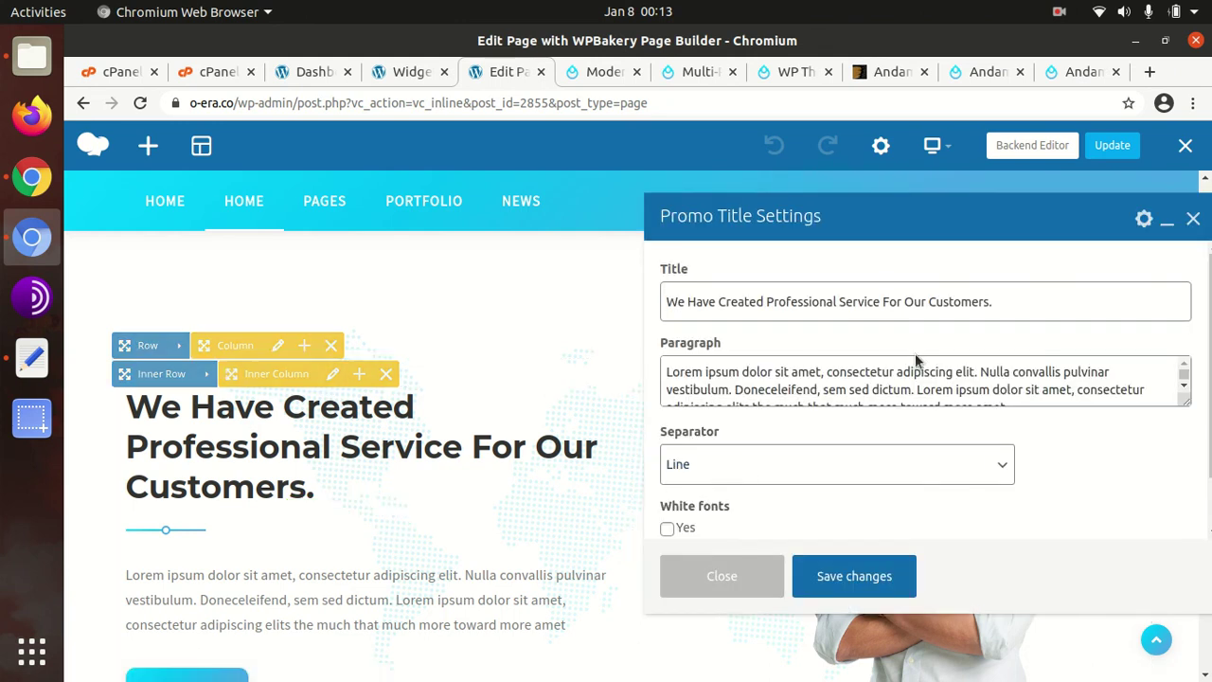
pyautogui.scroll(-1, 915, 355)
pyautogui.click(706, 578)
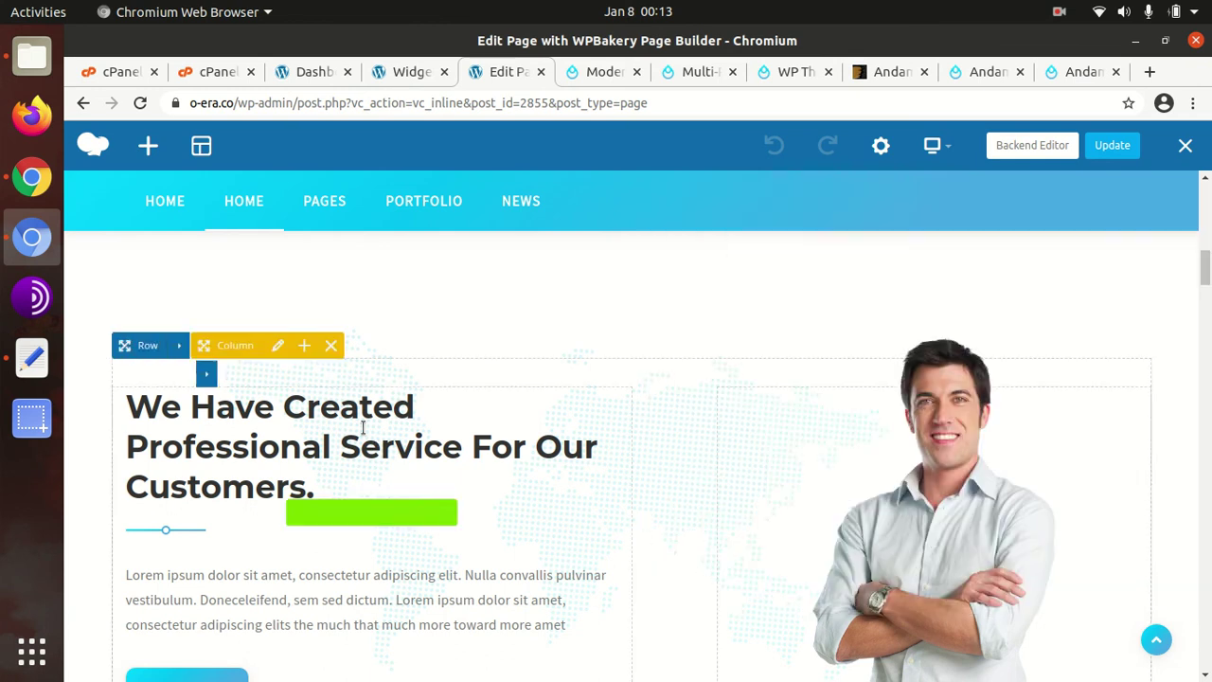
pyautogui.scroll(-7, 374, 440)
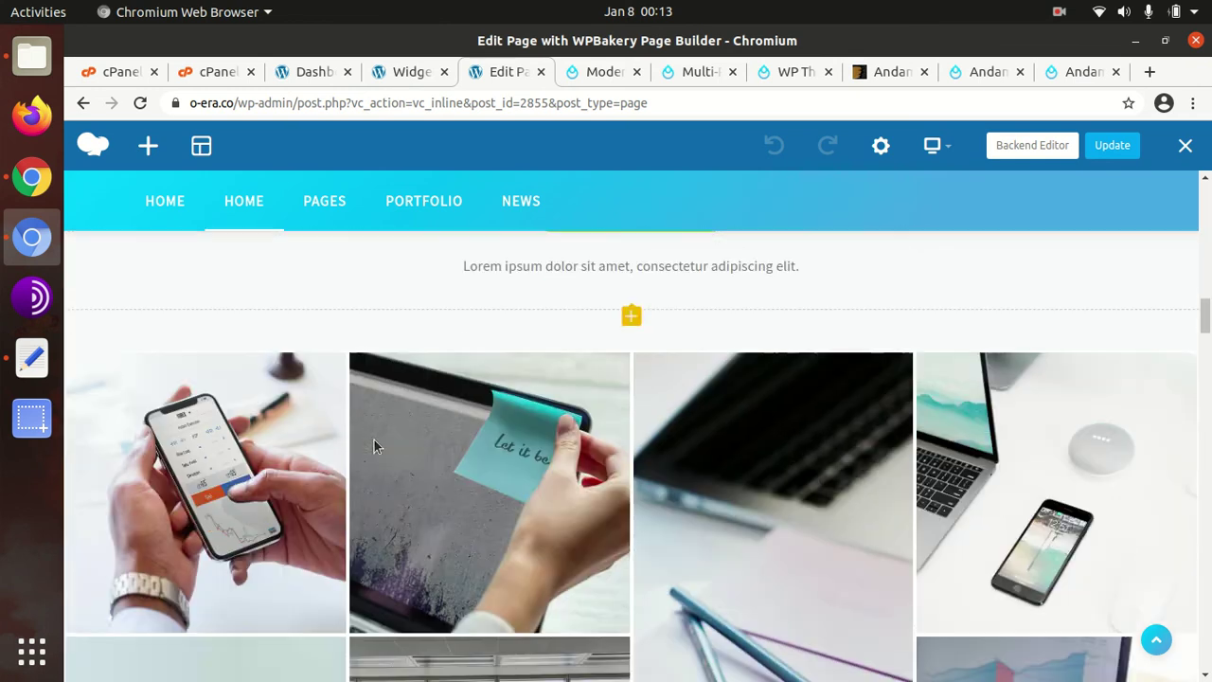
pyautogui.scroll(3, 580, 424)
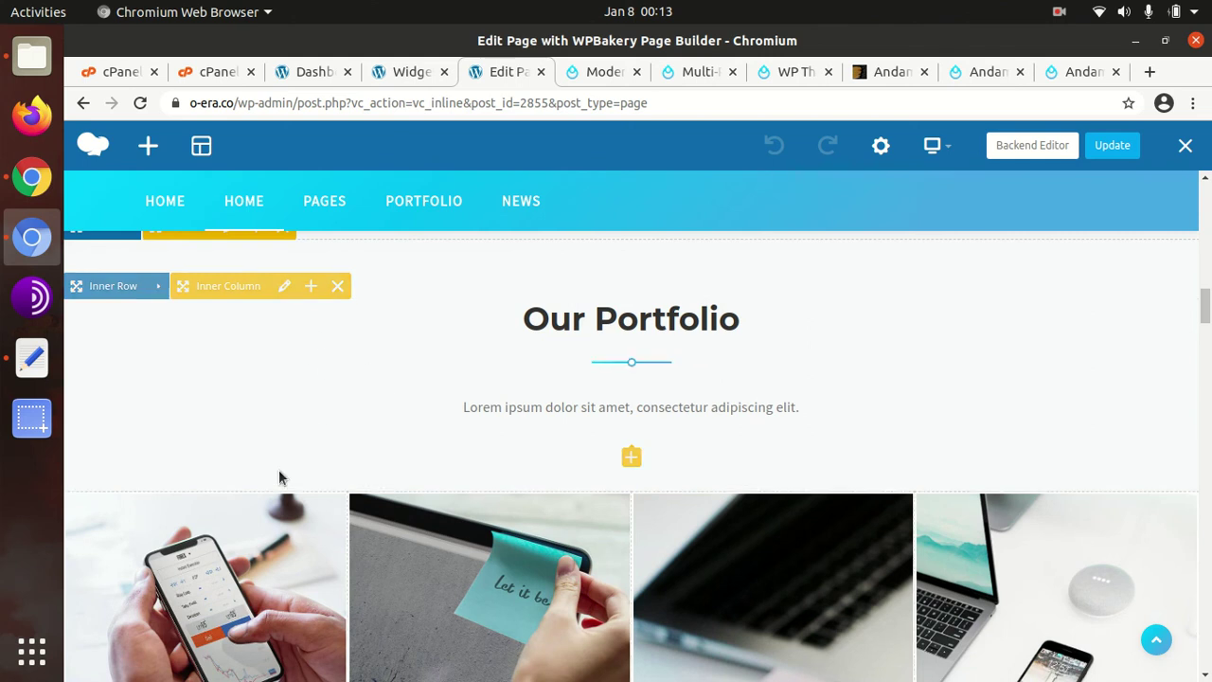
pyautogui.scroll(-5, 279, 476)
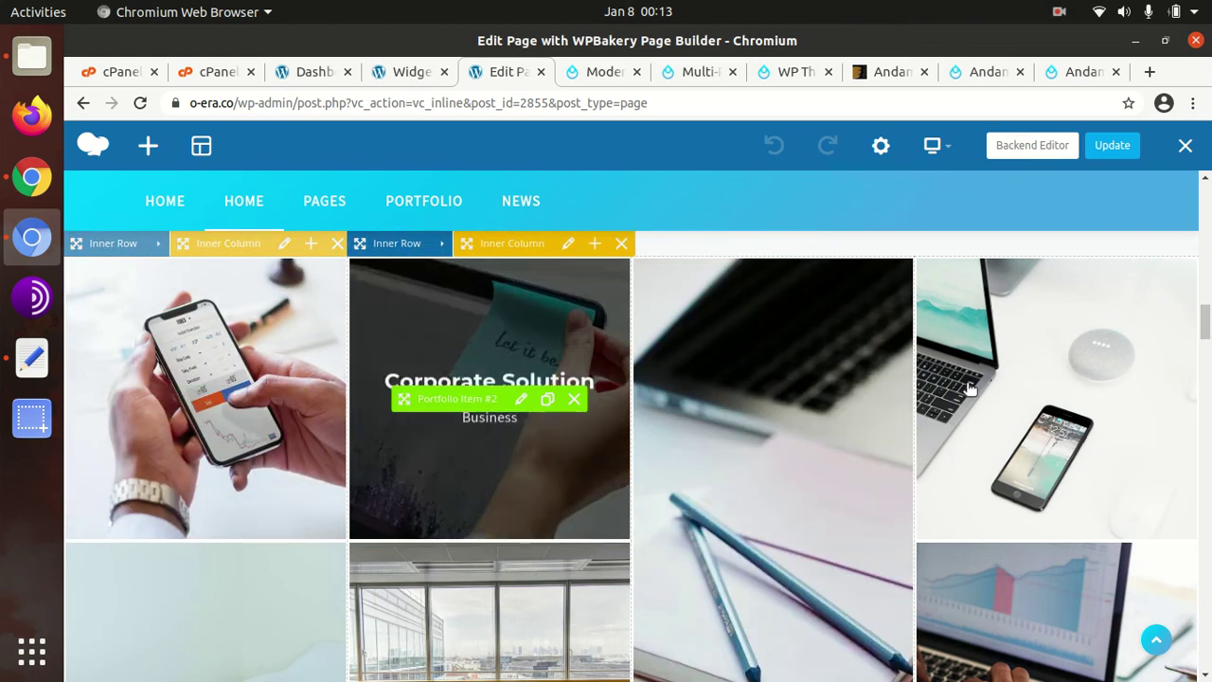
pyautogui.scroll(-5, 1074, 383)
pyautogui.scroll(-4, 1074, 390)
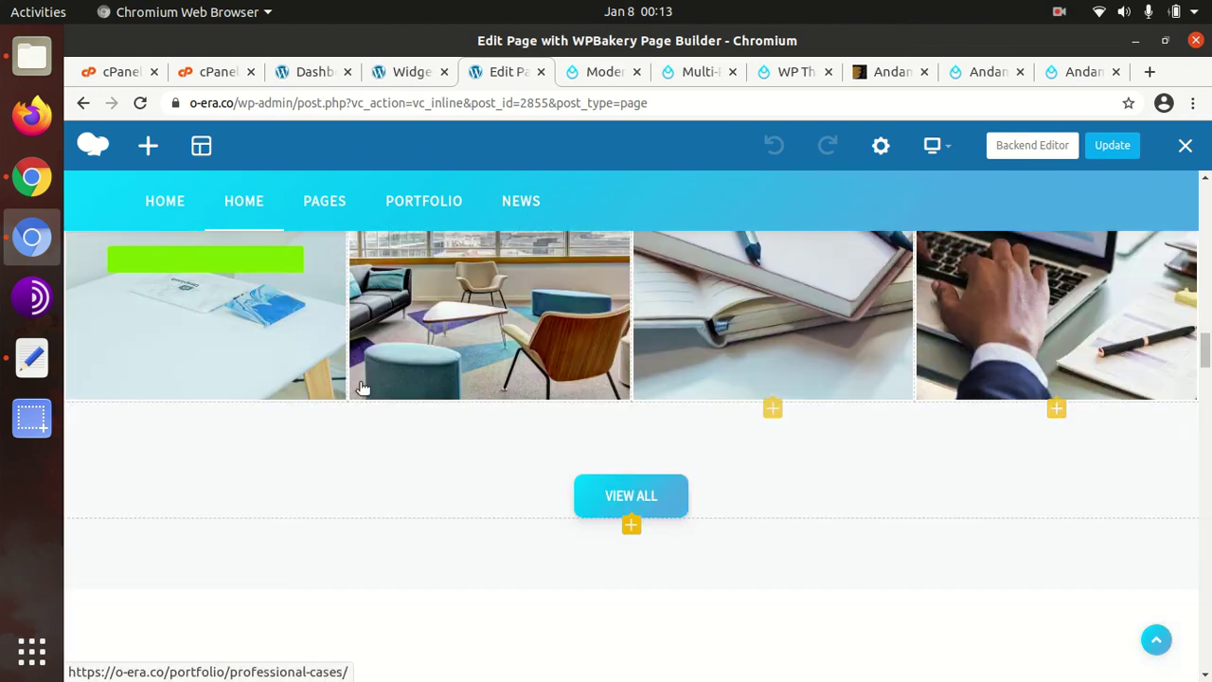
pyautogui.scroll(5, 337, 348)
pyautogui.scroll(10, 337, 348)
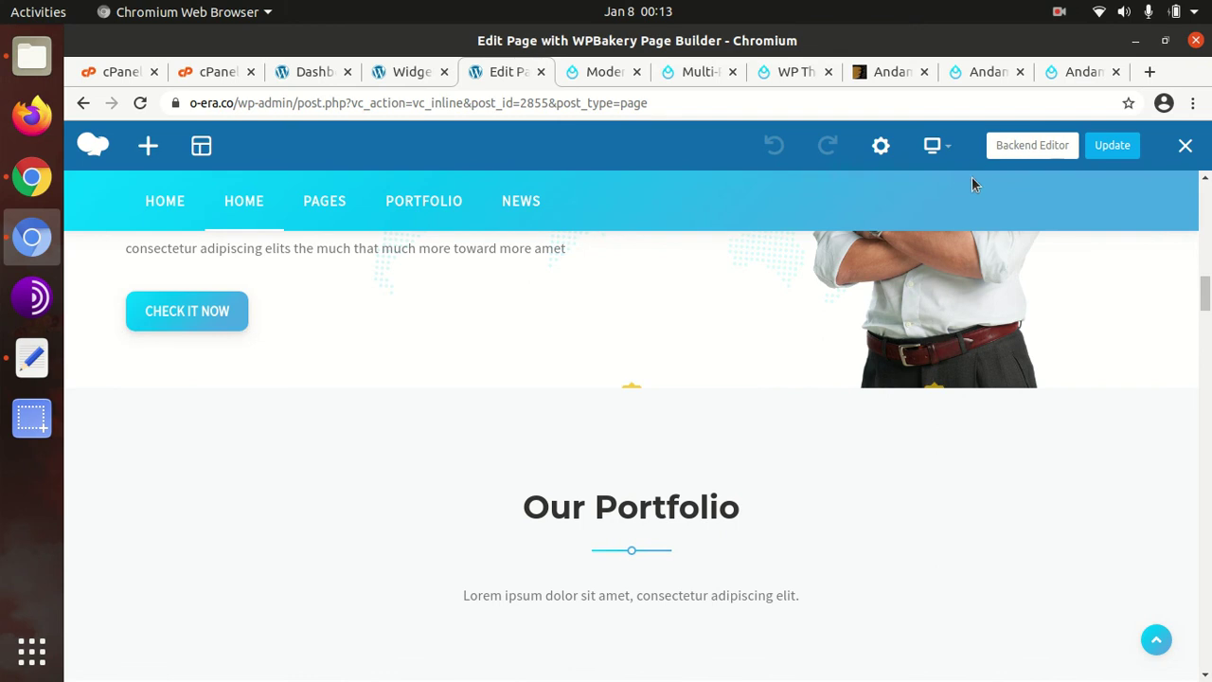
pyautogui.scroll(3, 604, 394)
pyautogui.scroll(10, 604, 388)
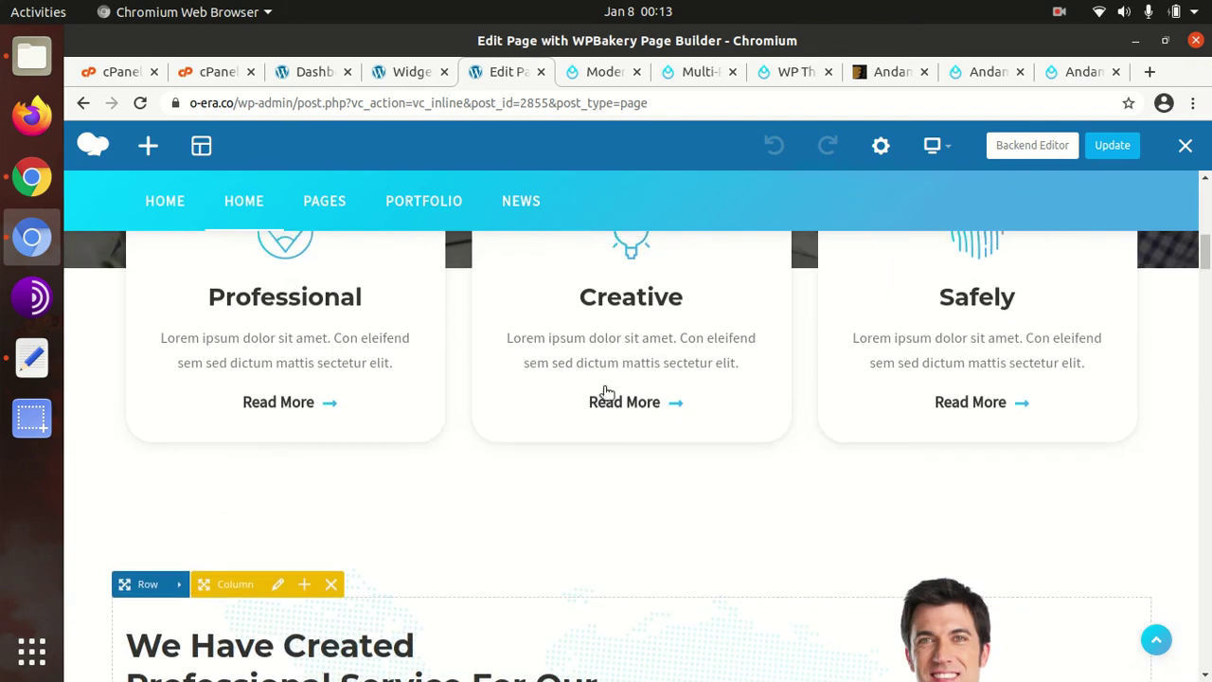
pyautogui.scroll(2, 604, 394)
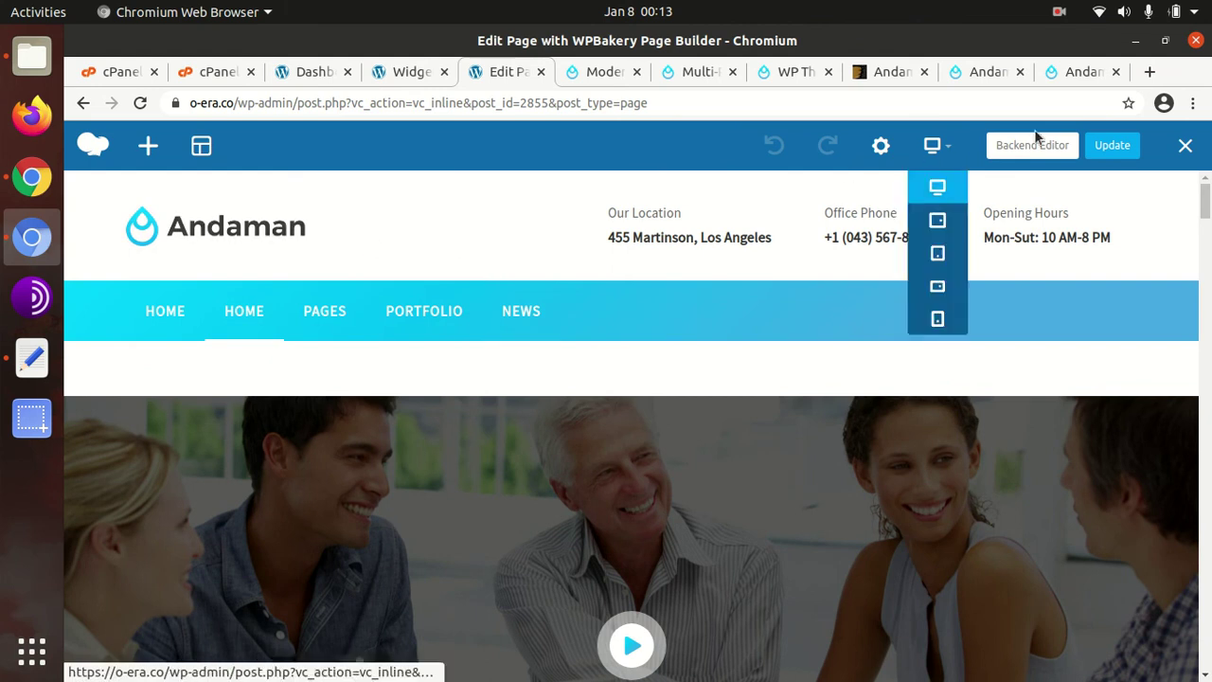
# - Exit the WPBakery frontend editor and scroll the live homepage to the Professional, Creative, Safely cards
pyautogui.click(1186, 147)
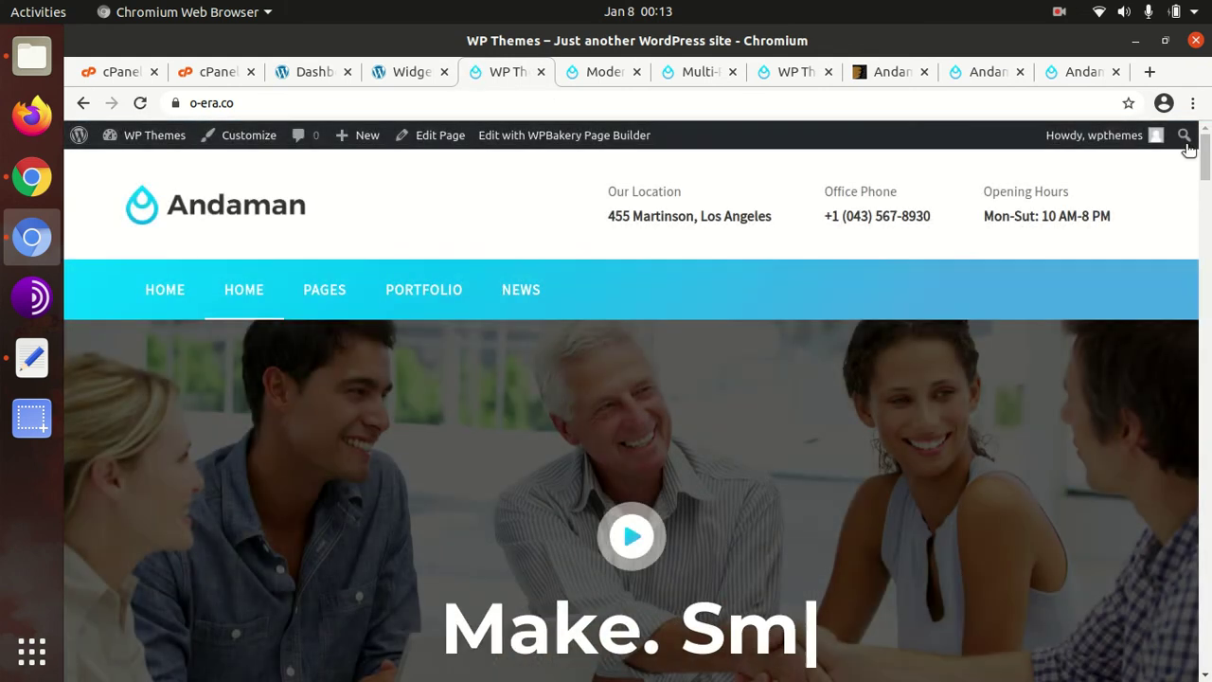
pyautogui.scroll(-1, 491, 374)
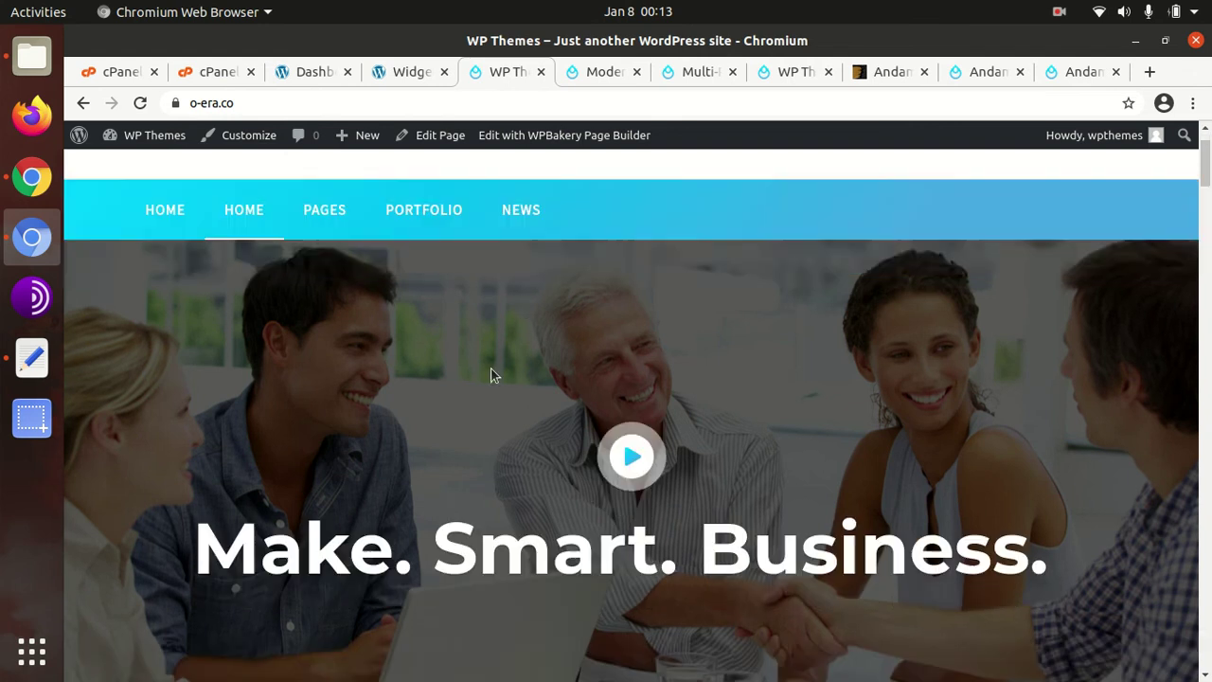
pyautogui.scroll(-1, 491, 374)
pyautogui.scroll(-1, 415, 402)
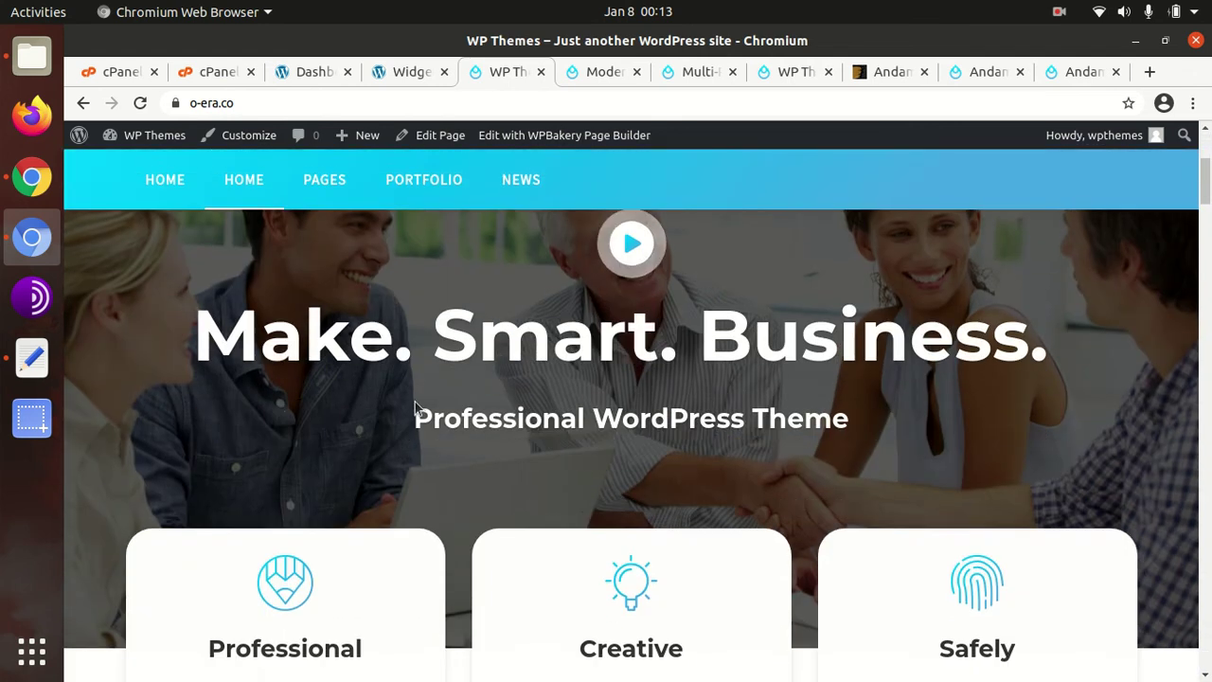
pyautogui.scroll(-6, 368, 411)
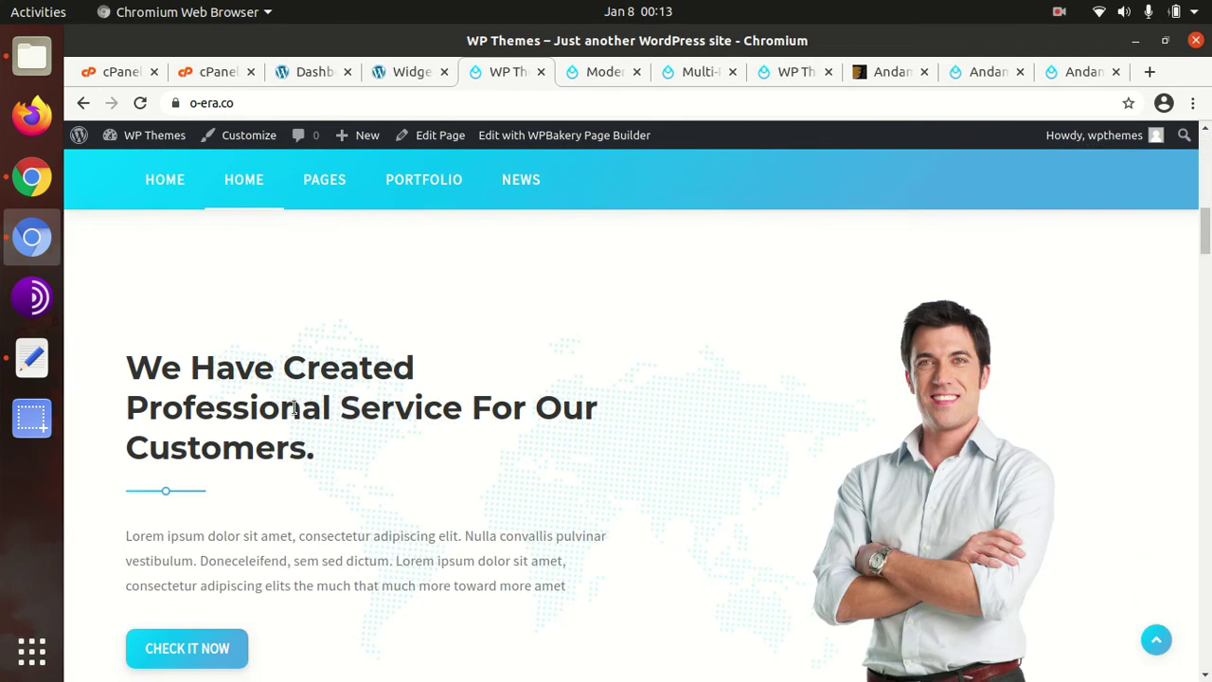
pyautogui.scroll(10, 294, 410)
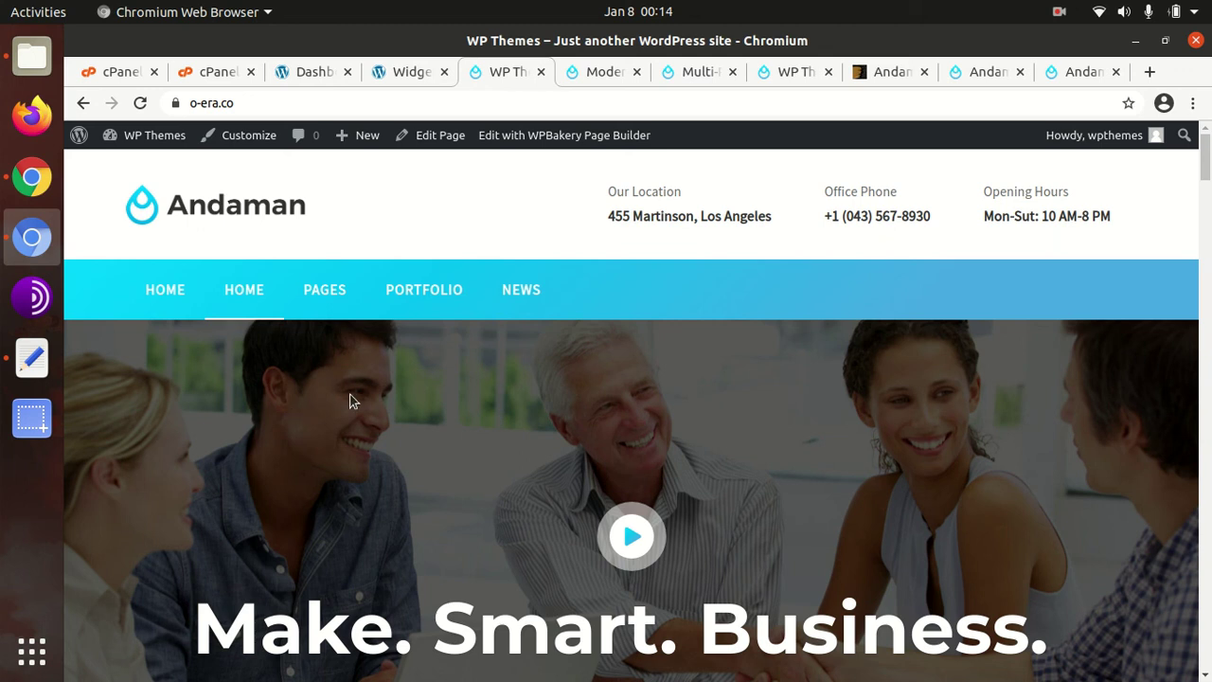
pyautogui.scroll(-8, 429, 454)
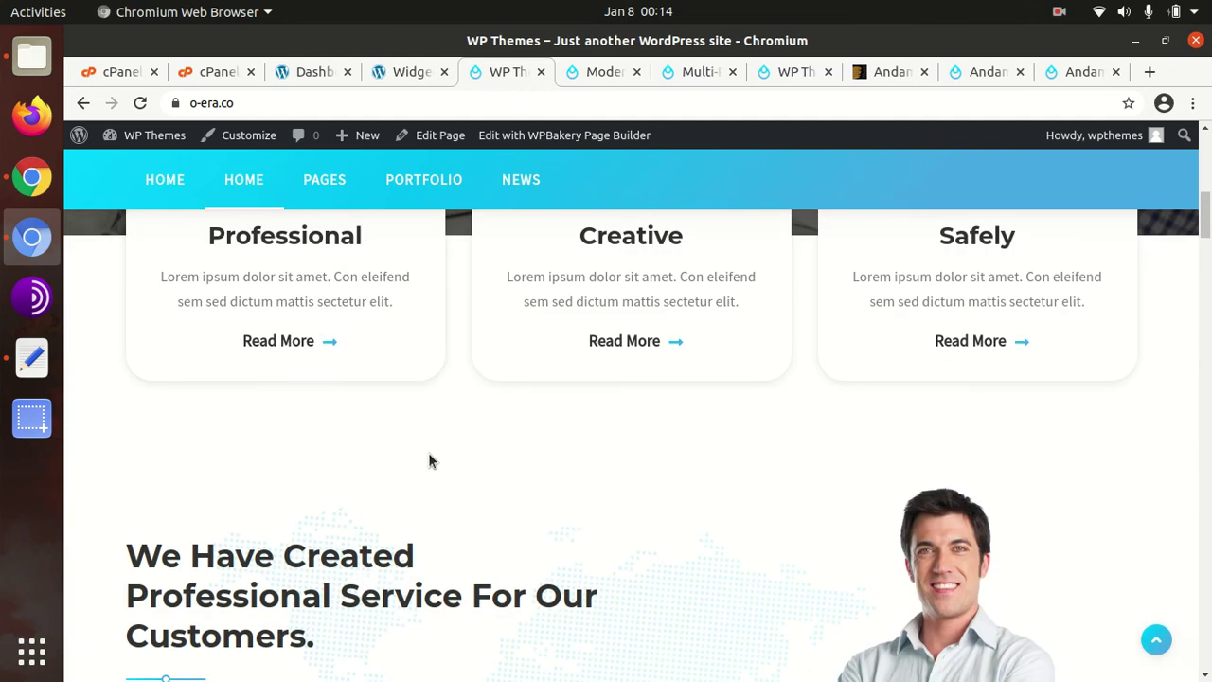